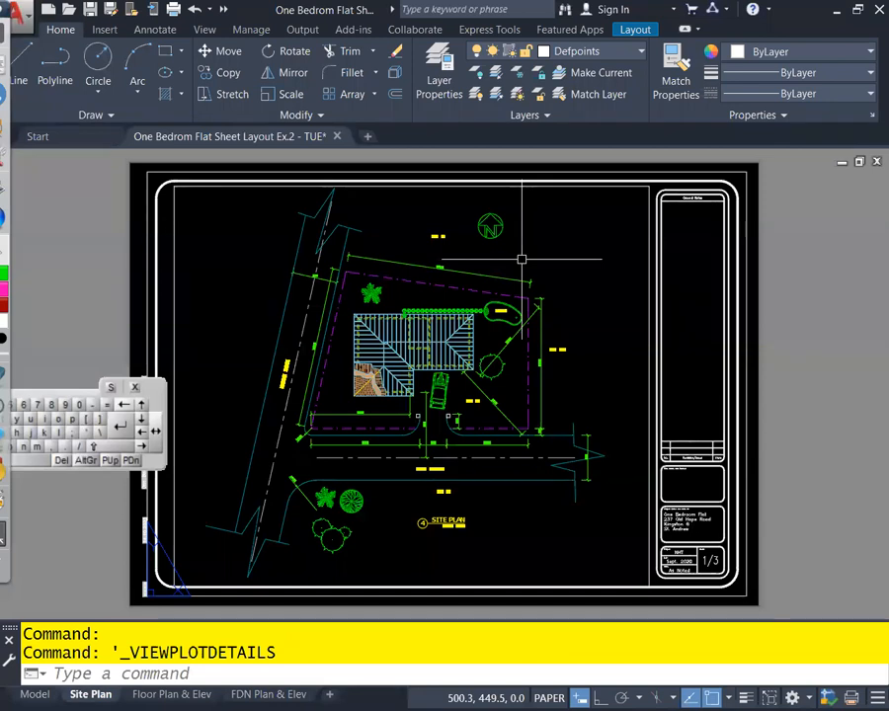
# Switch to File Explorer and open the Sem 1 2020 - 21 folder under iCloud Drive, CAD Training, Utech
pyautogui.press('super')
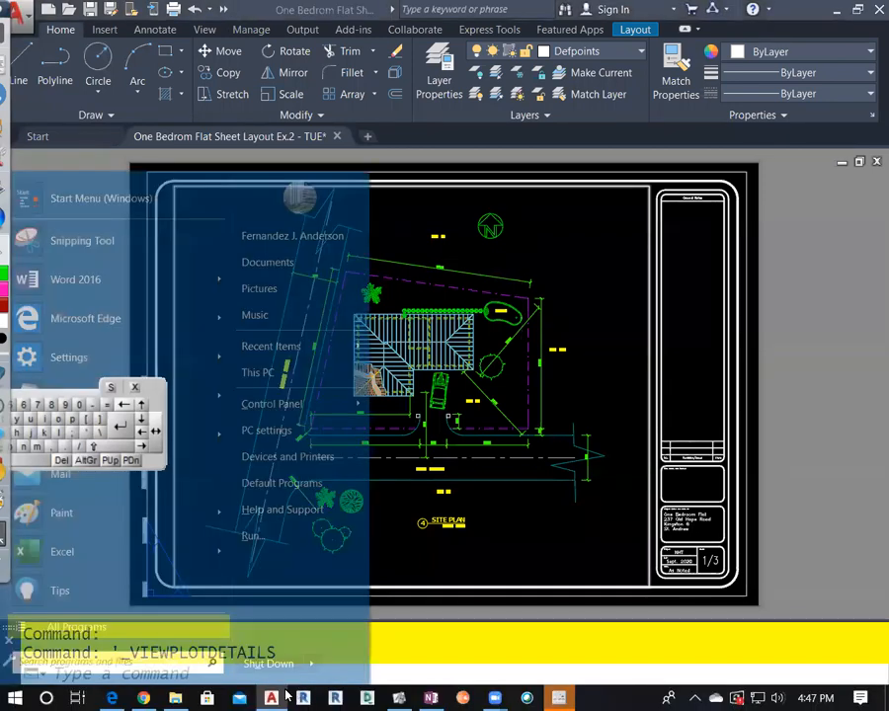
pyautogui.click(178, 697)
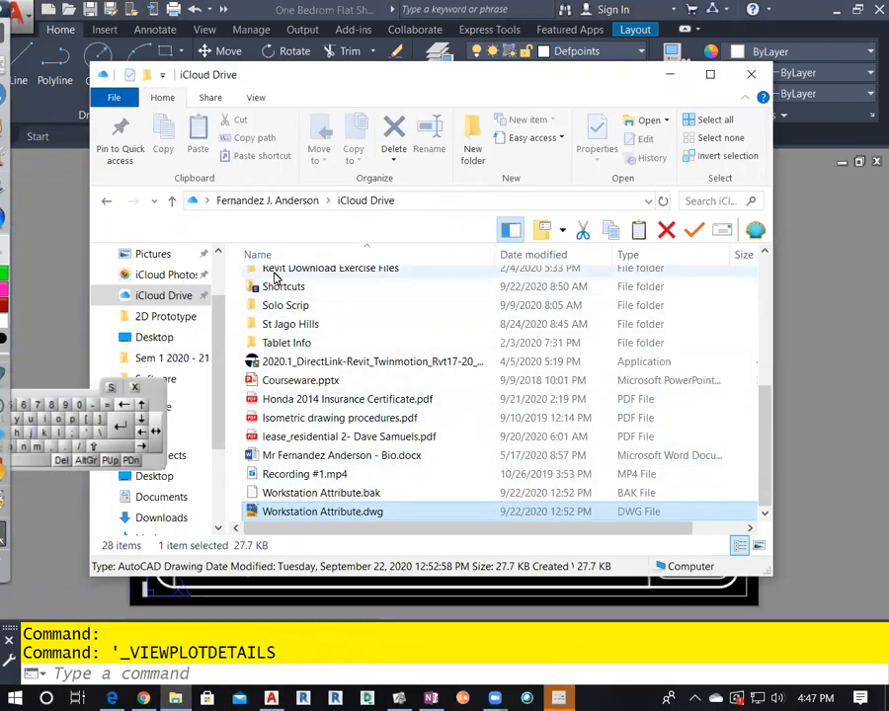
pyautogui.moveTo(455, 72); pyautogui.dragTo(513, 62)
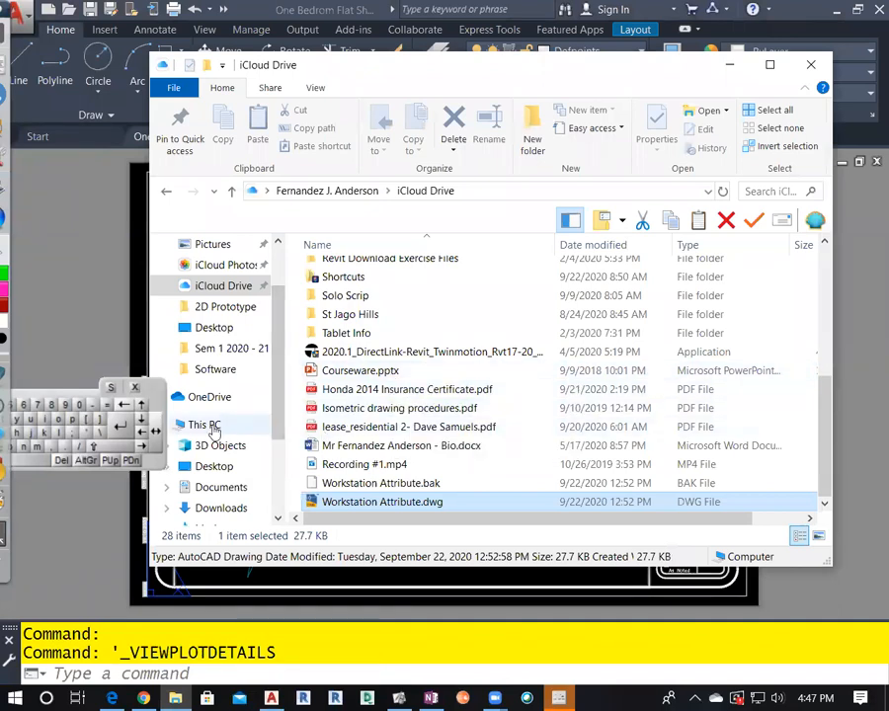
pyautogui.click(261, 288)
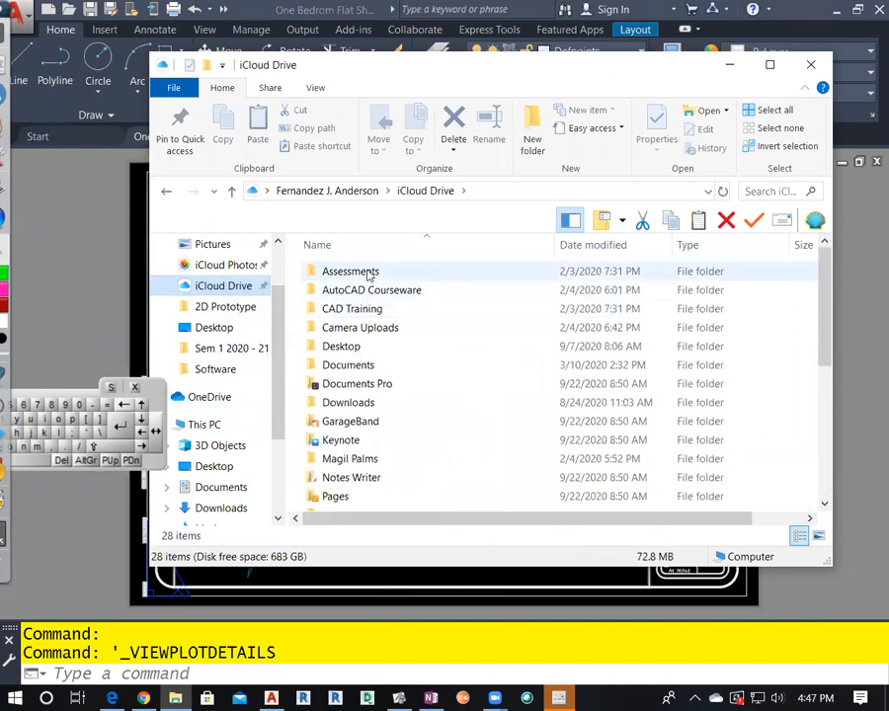
pyautogui.doubleClick(370, 310)
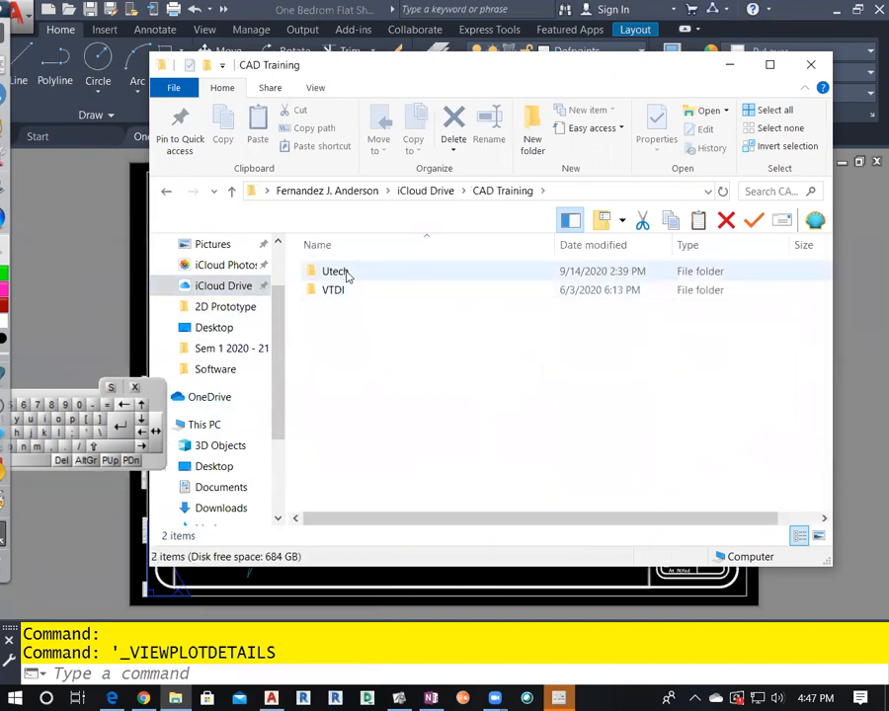
pyautogui.doubleClick(336, 272)
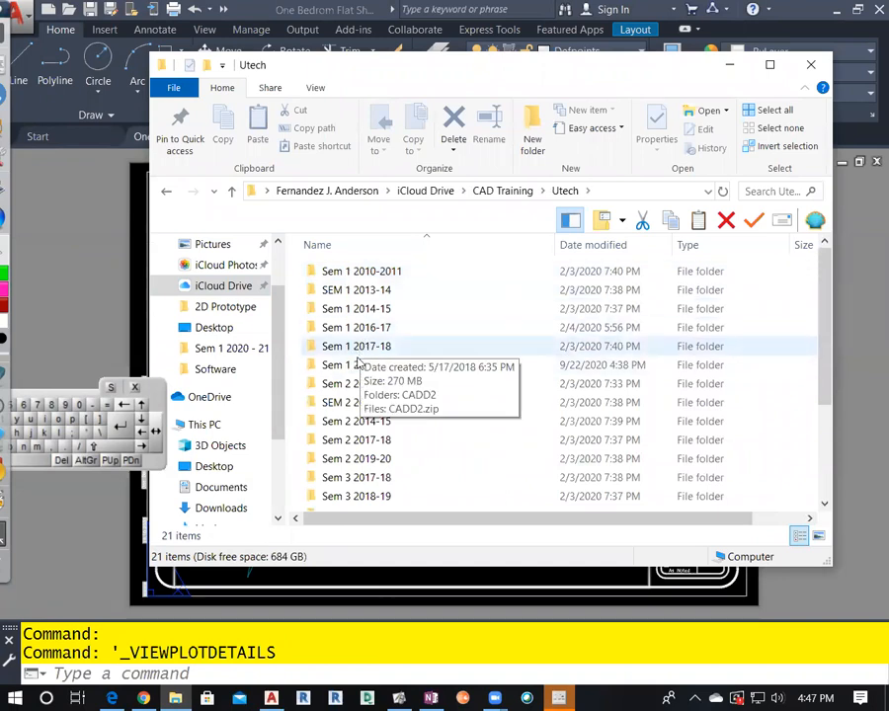
pyautogui.moveTo(362, 364)
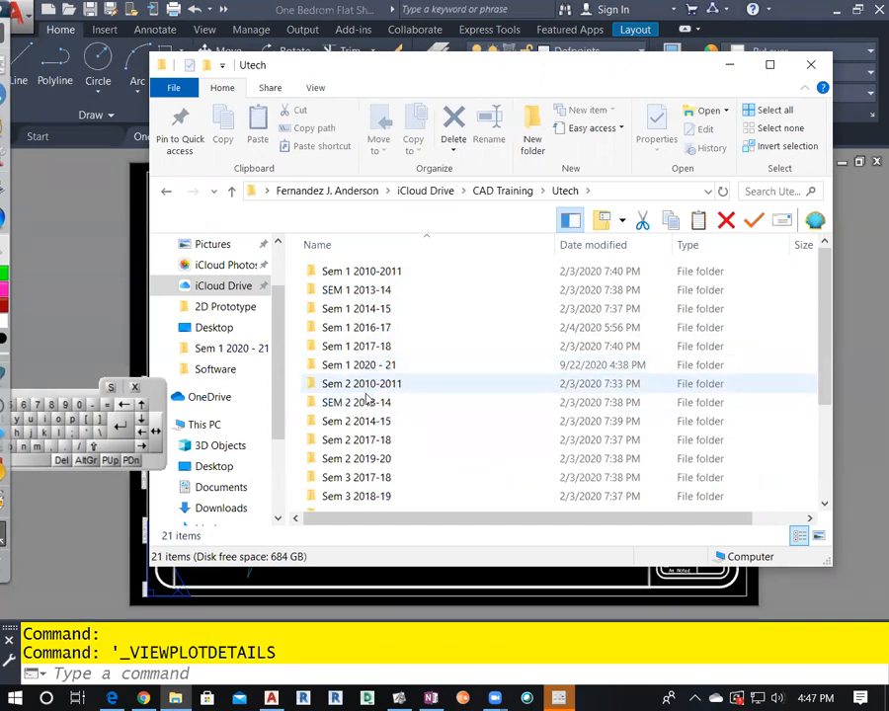
pyautogui.doubleClick(374, 366)
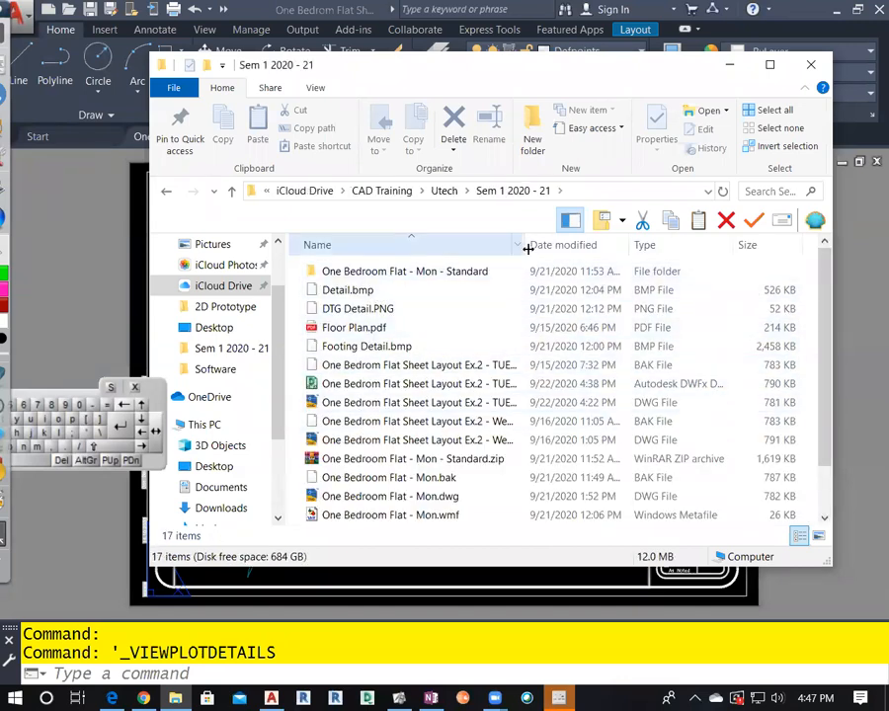
# Widen the Name column and open One Bedrom Flat Sheet Layout Ex.2 - TUE.dwfx in Autodesk Design Review
pyautogui.moveTo(525, 245); pyautogui.dragTo(577, 243)
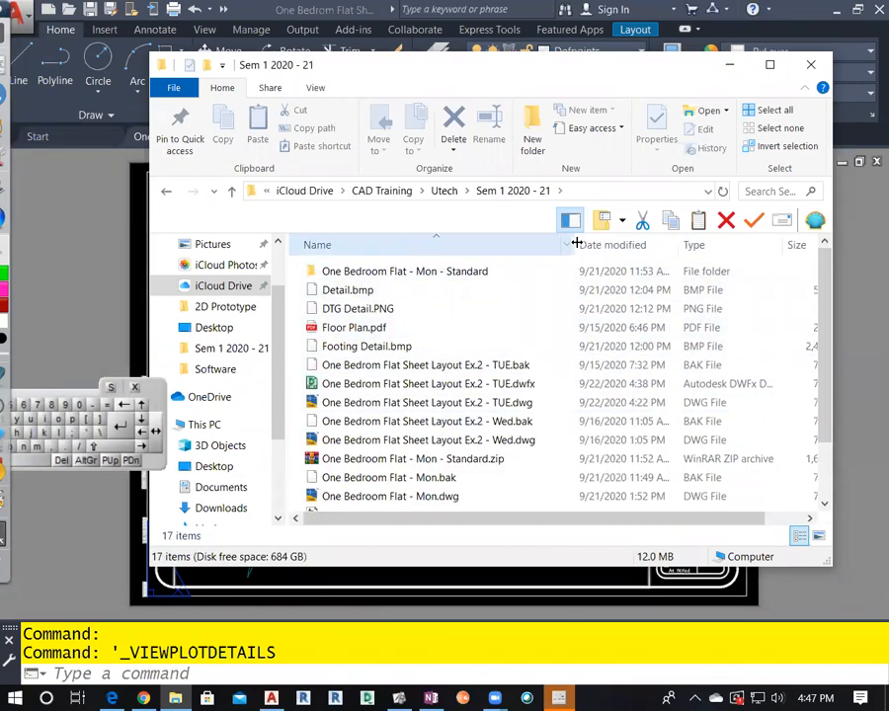
pyautogui.click(375, 392)
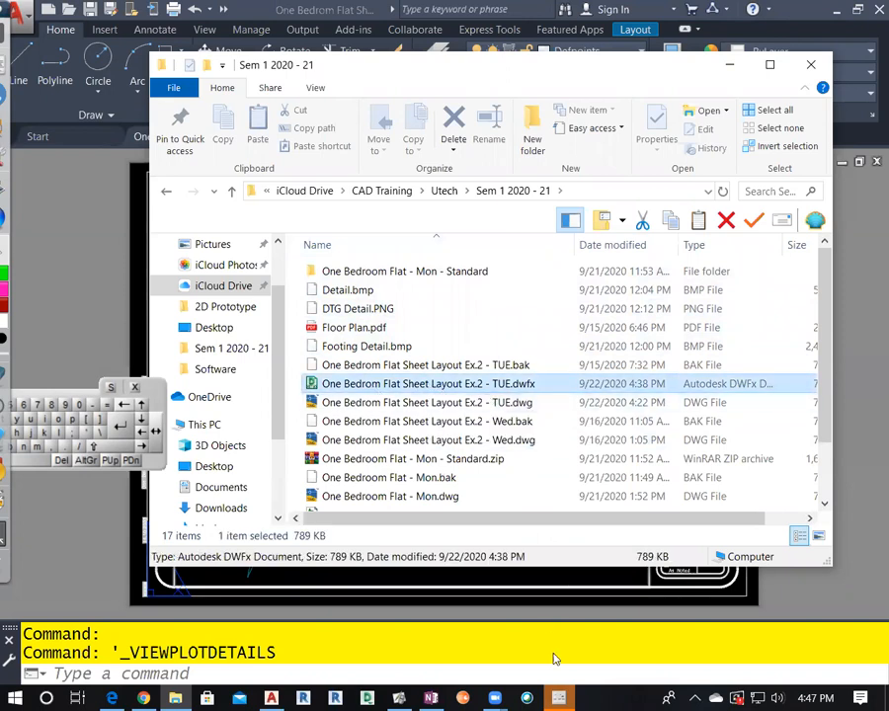
pyautogui.click(561, 696)
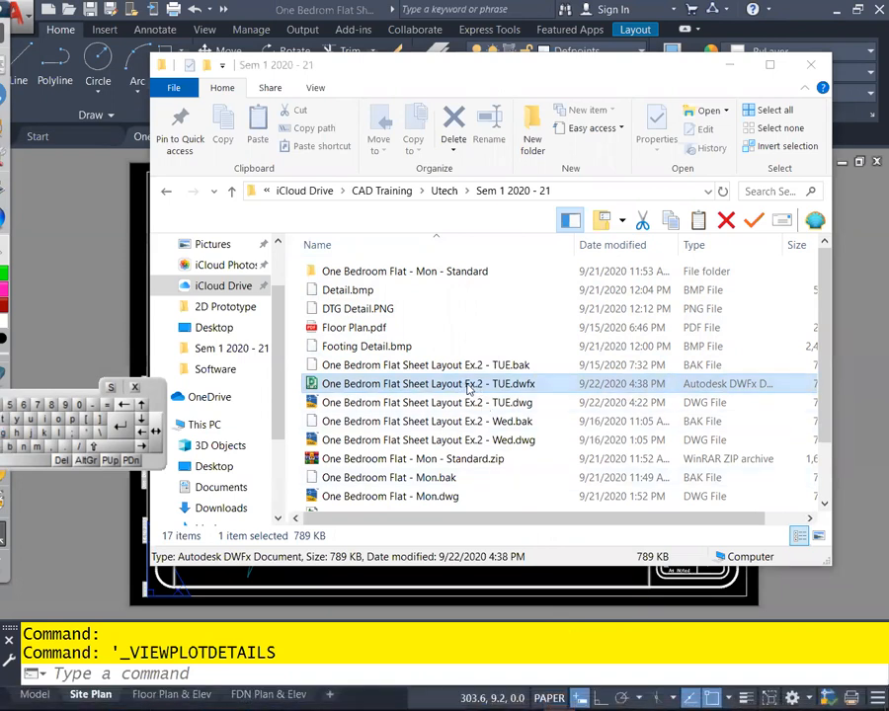
pyautogui.click(312, 387)
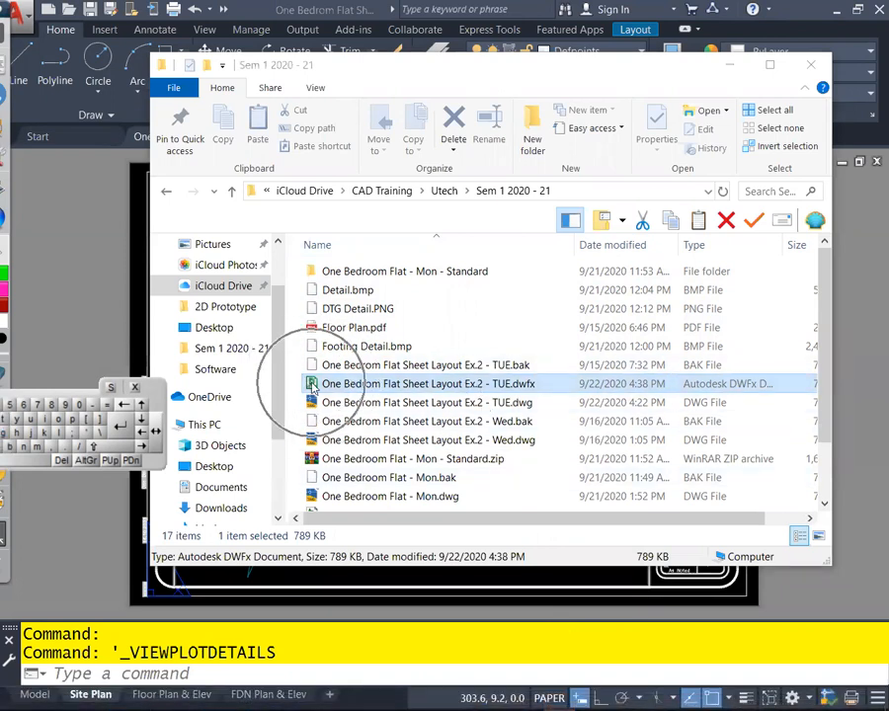
pyautogui.click(312, 387)
pyautogui.click(312, 387)
pyautogui.press('ctrl')
pyautogui.press('ctrl')
pyautogui.press('ctrl')
pyautogui.press('ctrl')
pyautogui.press('ctrl')
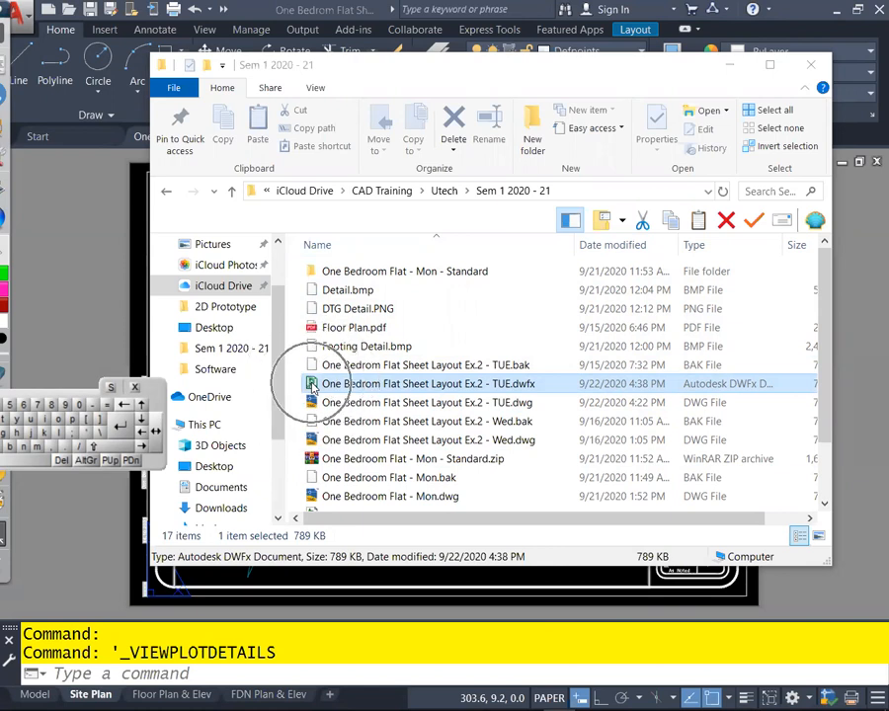
pyautogui.press('ctrl')
pyautogui.press('ctrl')
pyautogui.press('ctrl')
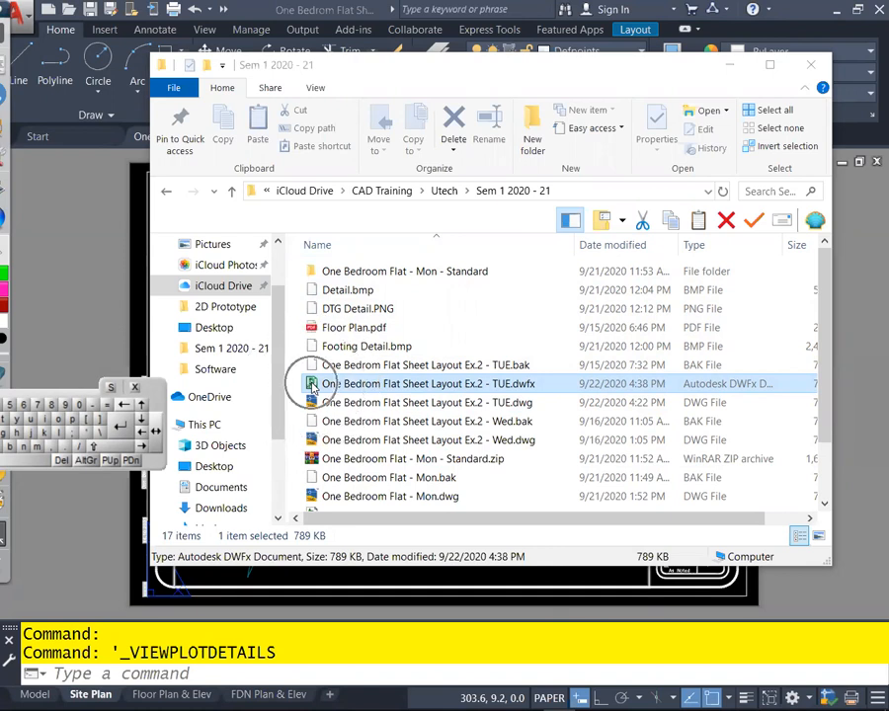
pyautogui.doubleClick(312, 387)
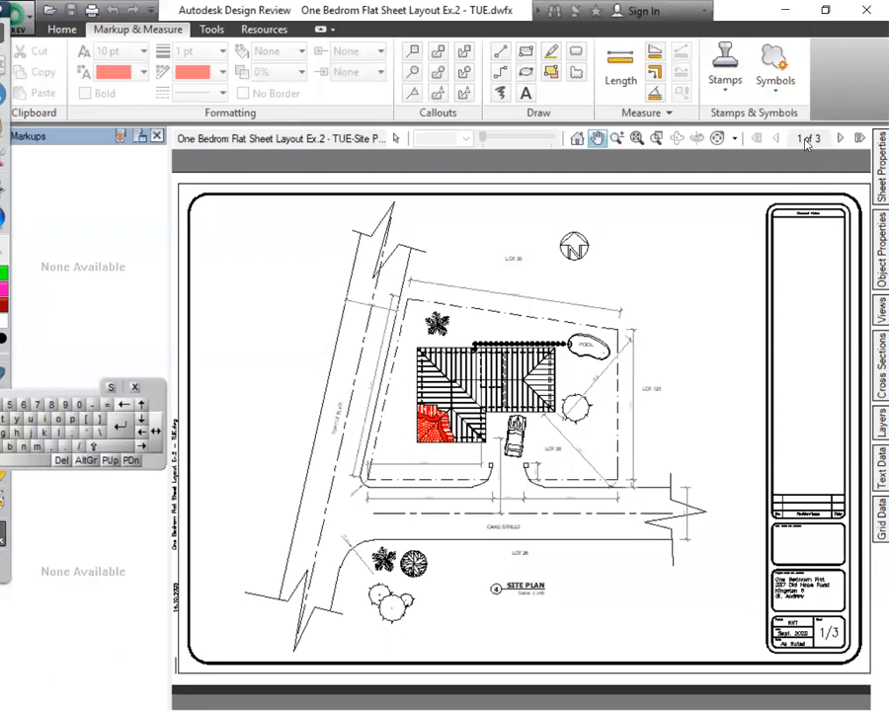
# Page through the published sheets from the site plan to the foundation plan, and return to the first sheet
pyautogui.click(840, 139)
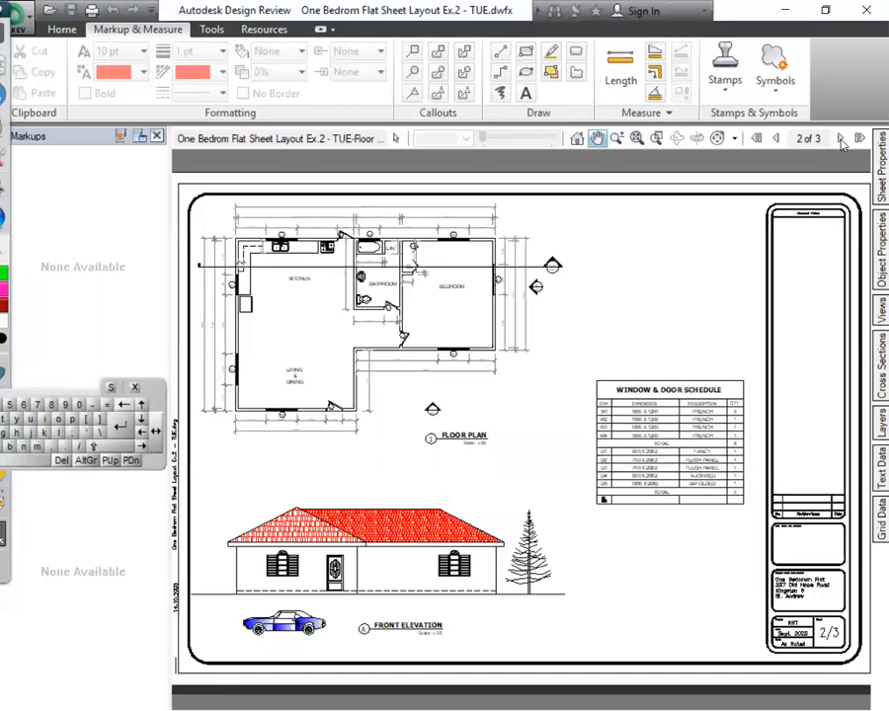
pyautogui.click(840, 139)
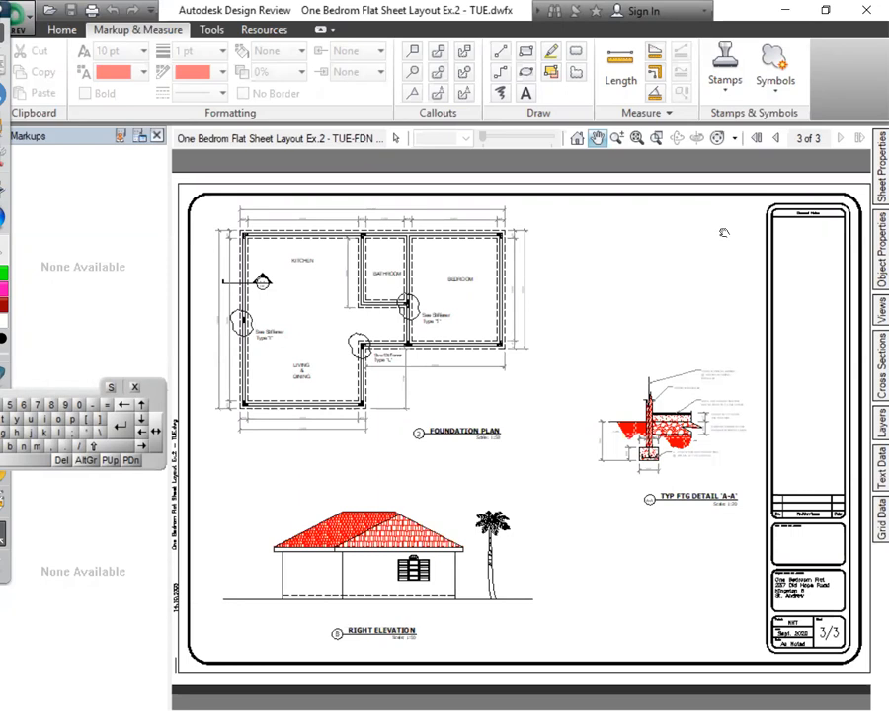
pyautogui.click(758, 139)
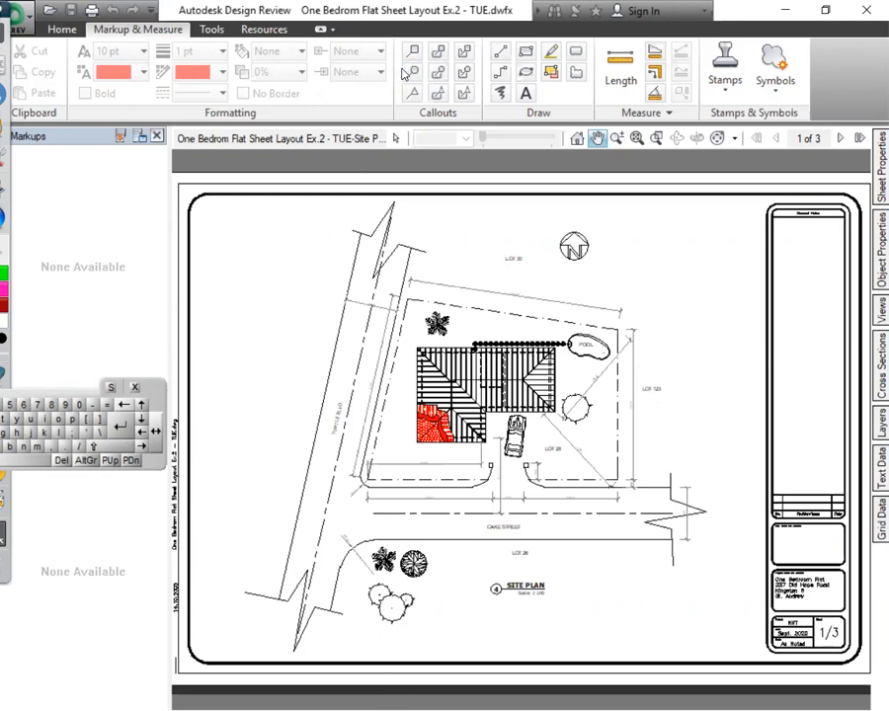
# Switch to Chrome, go to the COE3034-2021 course page and open its AutoCAD 2 - Unit 2 section
pyautogui.press('super')
pyautogui.click(145, 695)
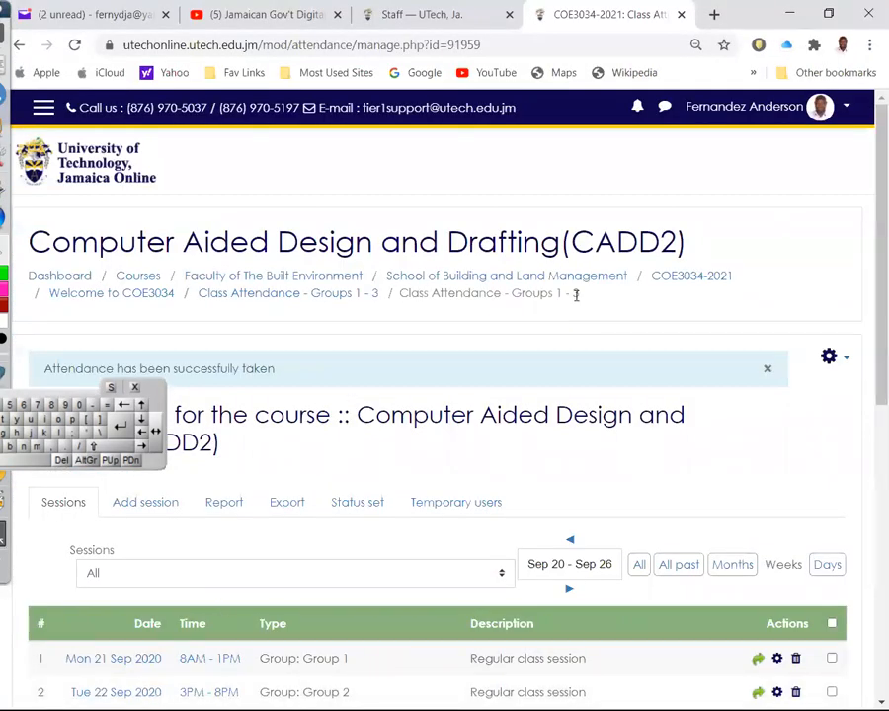
pyautogui.click(695, 279)
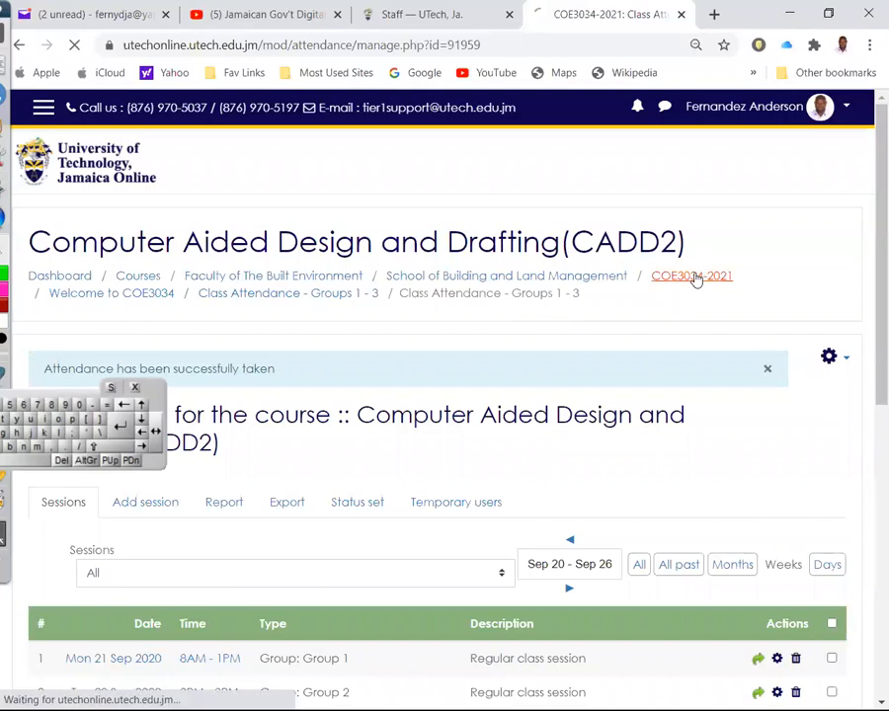
pyautogui.scroll(-8, 530, 400)
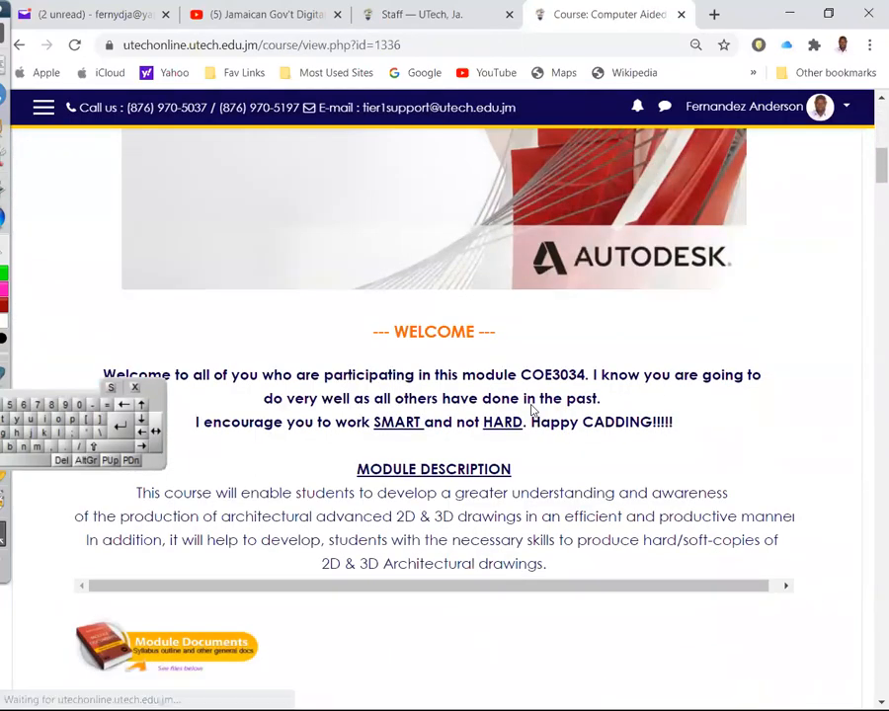
pyautogui.scroll(-15, 530, 408)
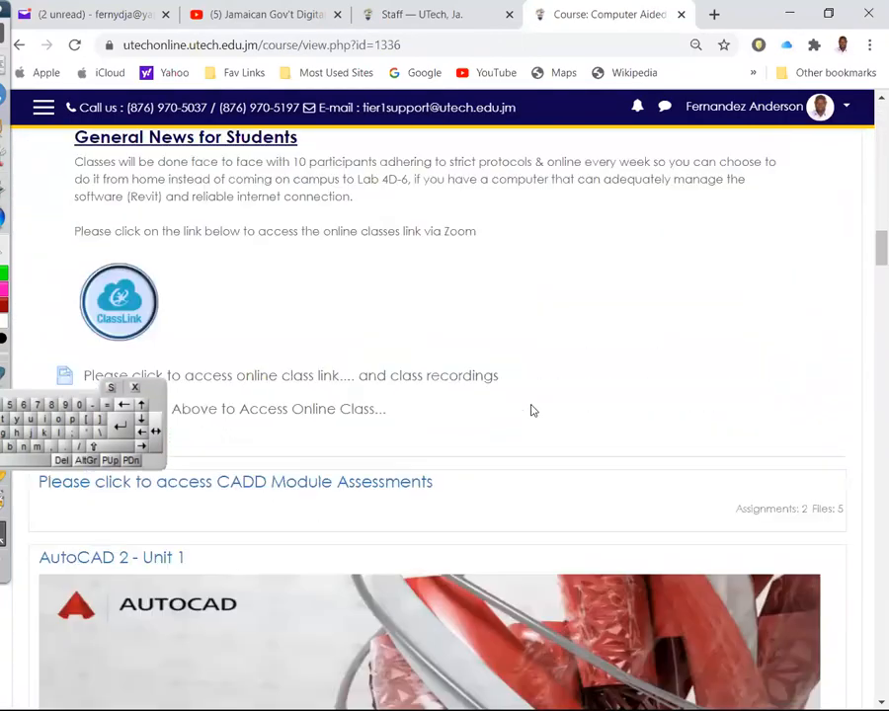
pyautogui.scroll(-5, 531, 408)
pyautogui.click(153, 346)
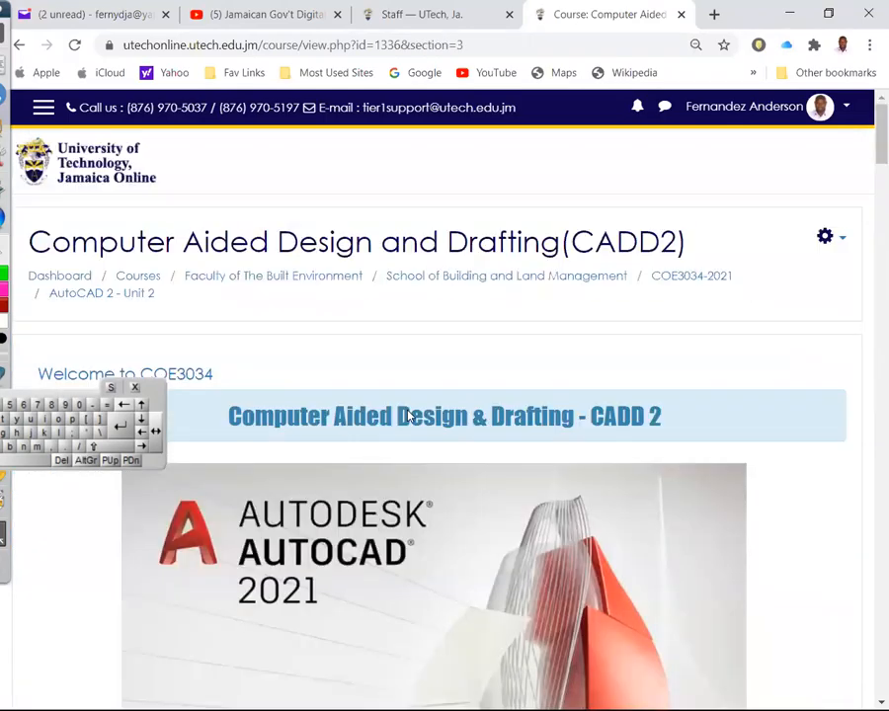
# Look through the AutoCAD 2 - Unit 2 resources and class exercise files, moving the on-screen keyboard out of the way
pyautogui.scroll(-20, 408, 416)
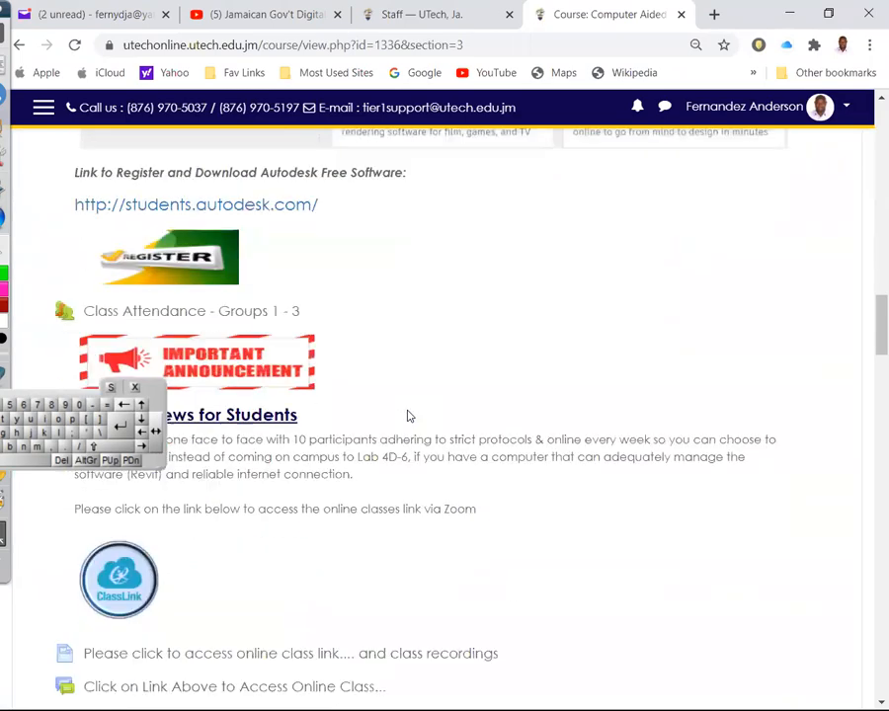
pyautogui.scroll(-3, 408, 417)
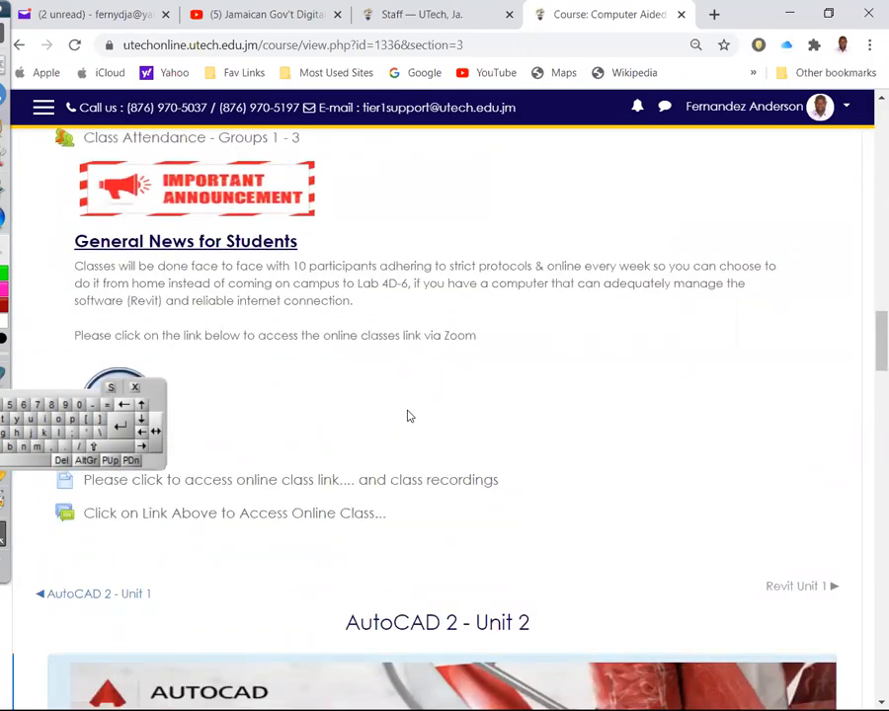
pyautogui.scroll(-4, 408, 417)
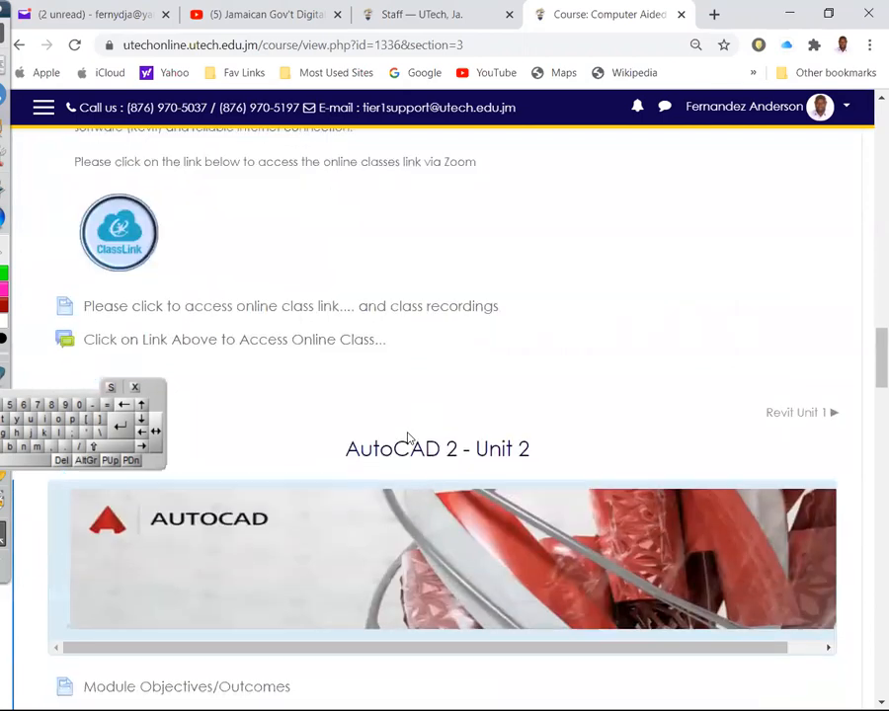
pyautogui.scroll(-1, 408, 438)
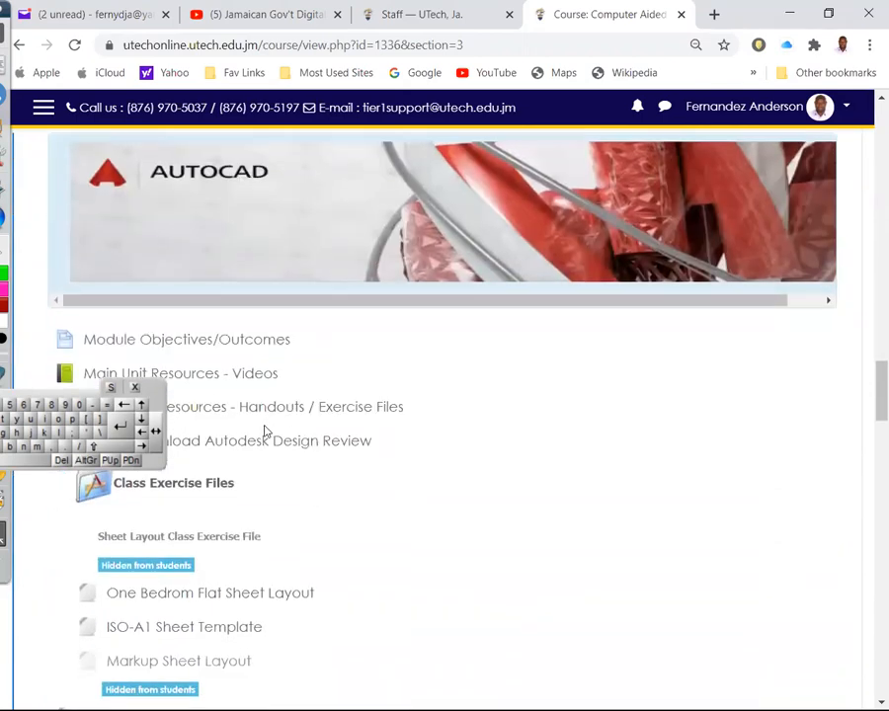
pyautogui.moveTo(153, 393); pyautogui.dragTo(324, 229)
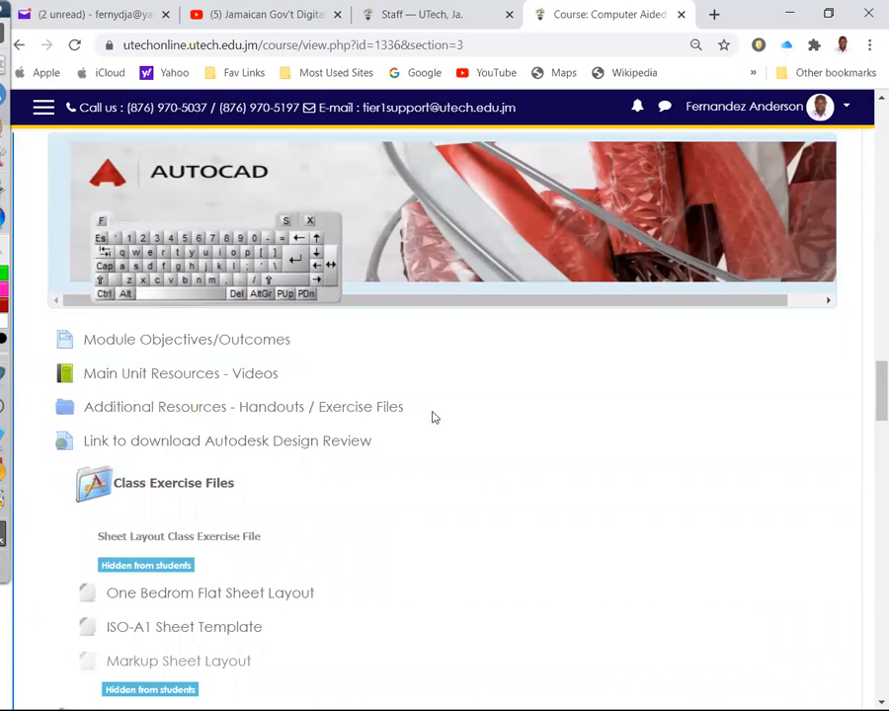
pyautogui.scroll(-1, 460, 423)
pyautogui.scroll(-2, 460, 426)
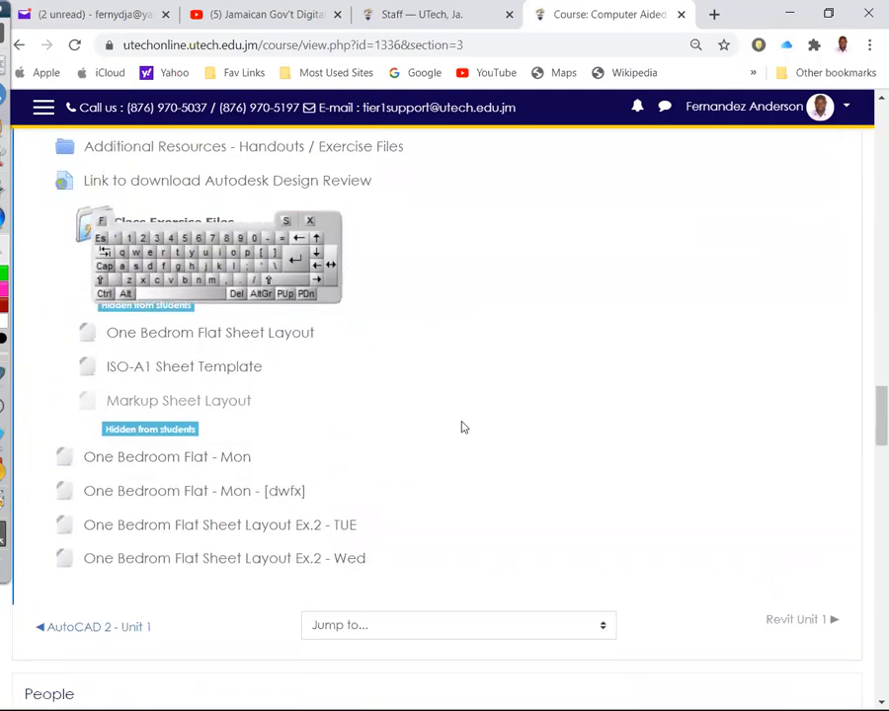
pyautogui.moveTo(338, 232); pyautogui.dragTo(414, 385)
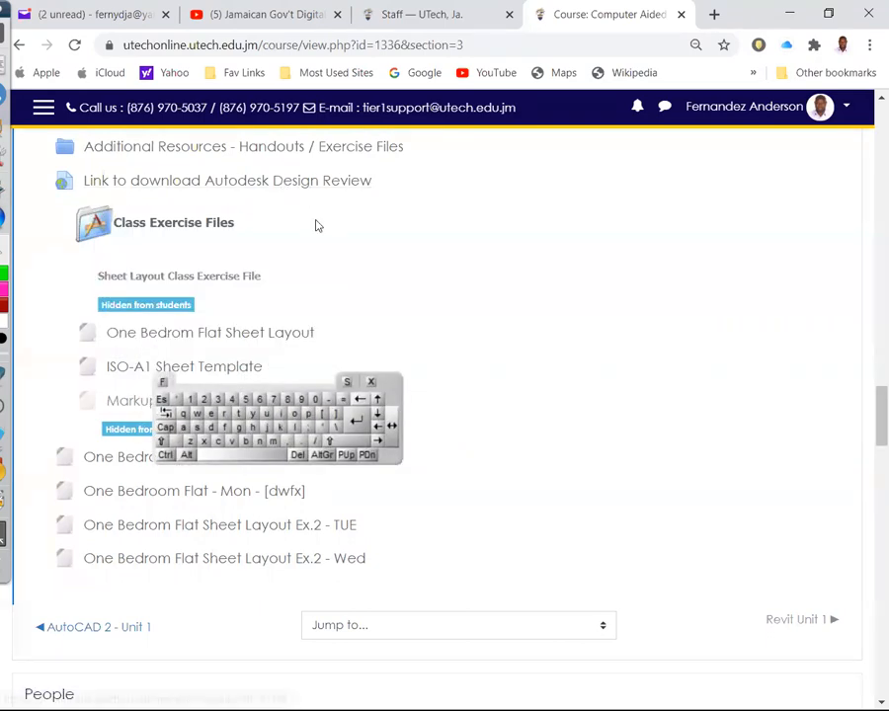
# Move the on-screen keyboard clear of the resource list and open the link to download Autodesk Design Review
pyautogui.scroll(2, 315, 224)
pyautogui.moveTo(389, 387); pyautogui.dragTo(773, 435)
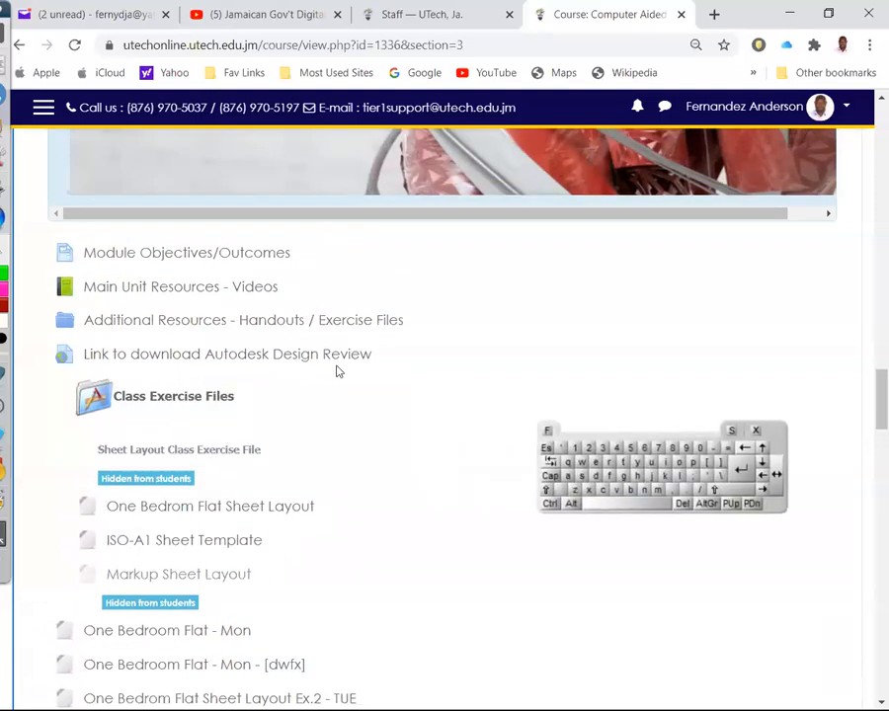
pyautogui.click(226, 366)
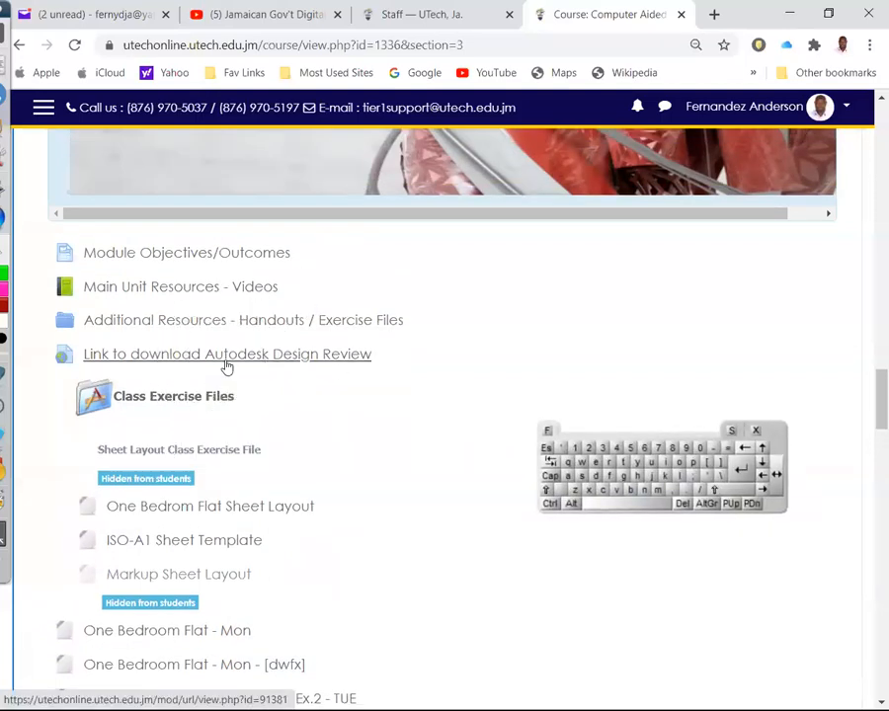
pyautogui.click(226, 367)
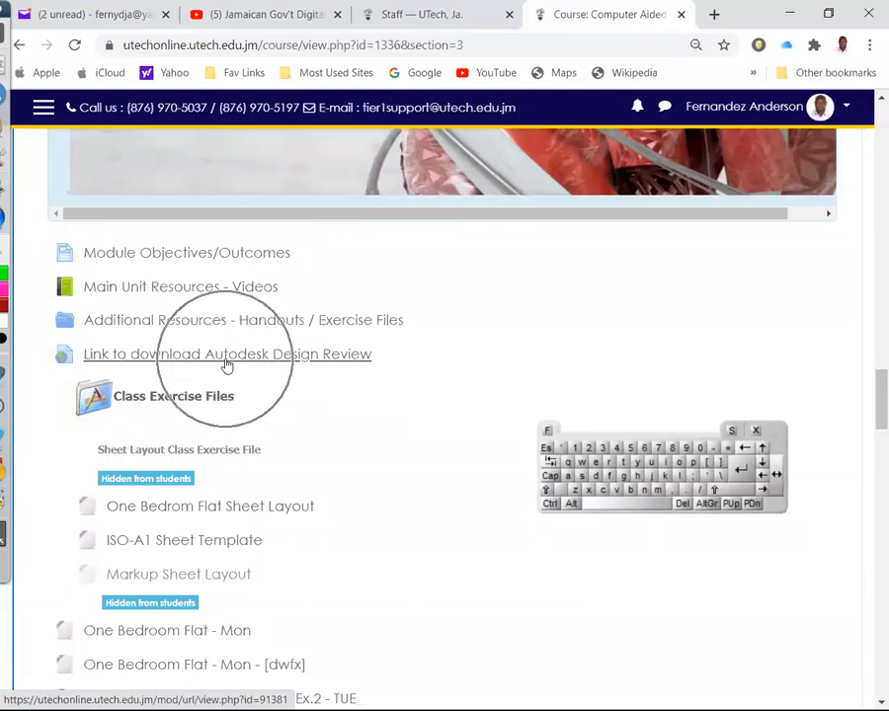
pyautogui.click(226, 364)
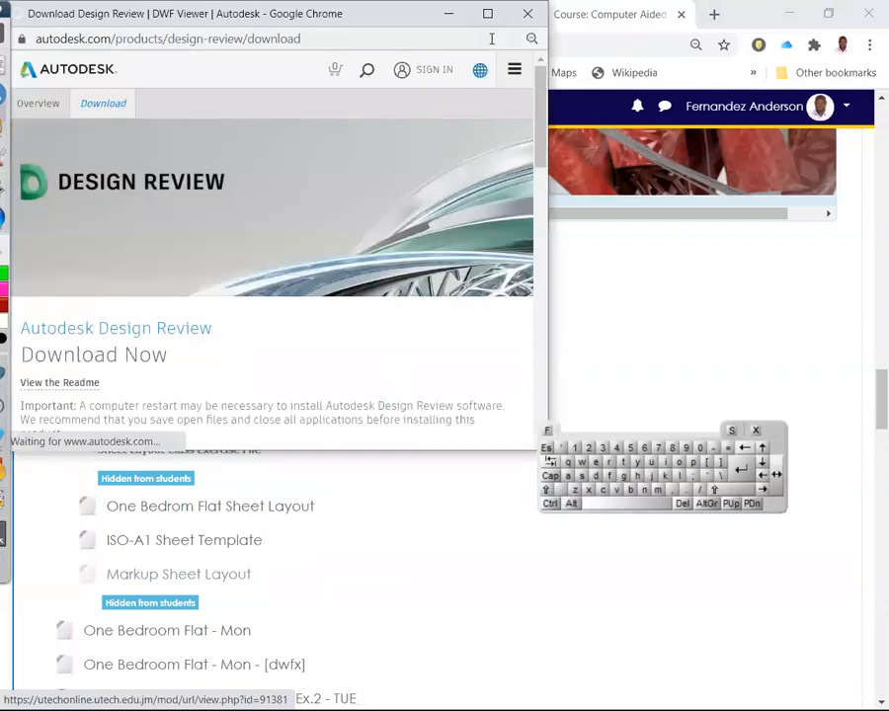
# Maximize the Autodesk Design Review download window and review the available MSI language downloads
pyautogui.doubleClick(45, 27)
pyautogui.scroll(-3, 331, 470)
pyautogui.scroll(-2, 331, 470)
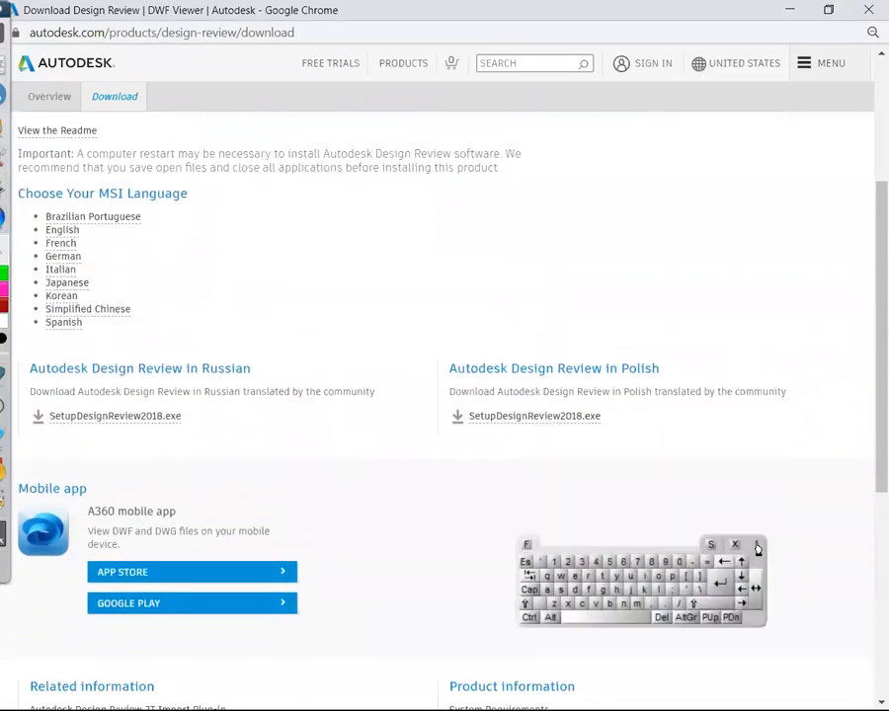
# Choose the English MSI download of Autodesk Design Review and minimize both browser windows to get back to Design Review
pyautogui.click(136, 423)
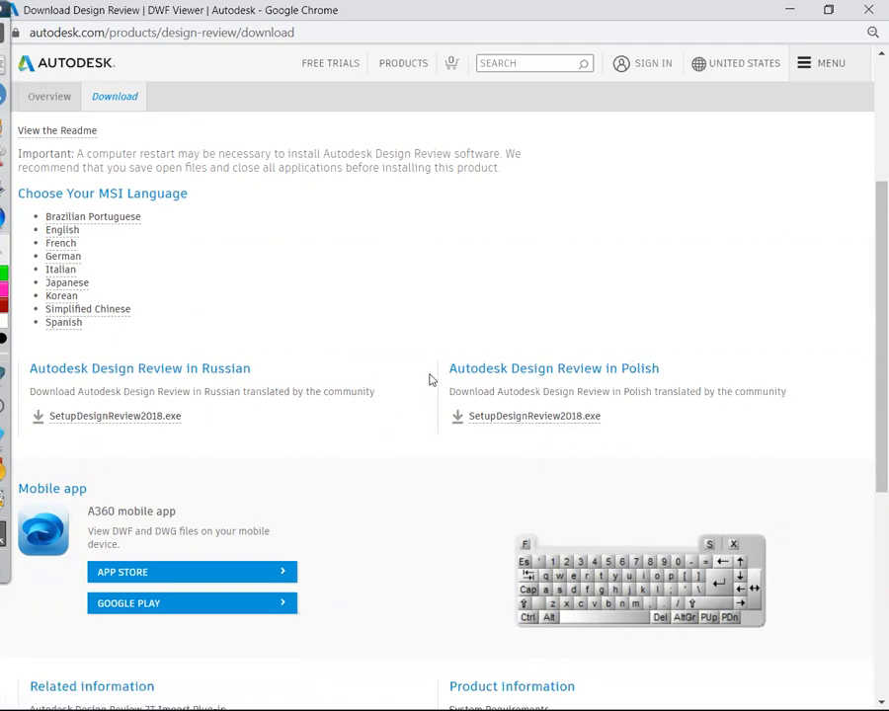
pyautogui.click(64, 233)
pyautogui.click(790, 11)
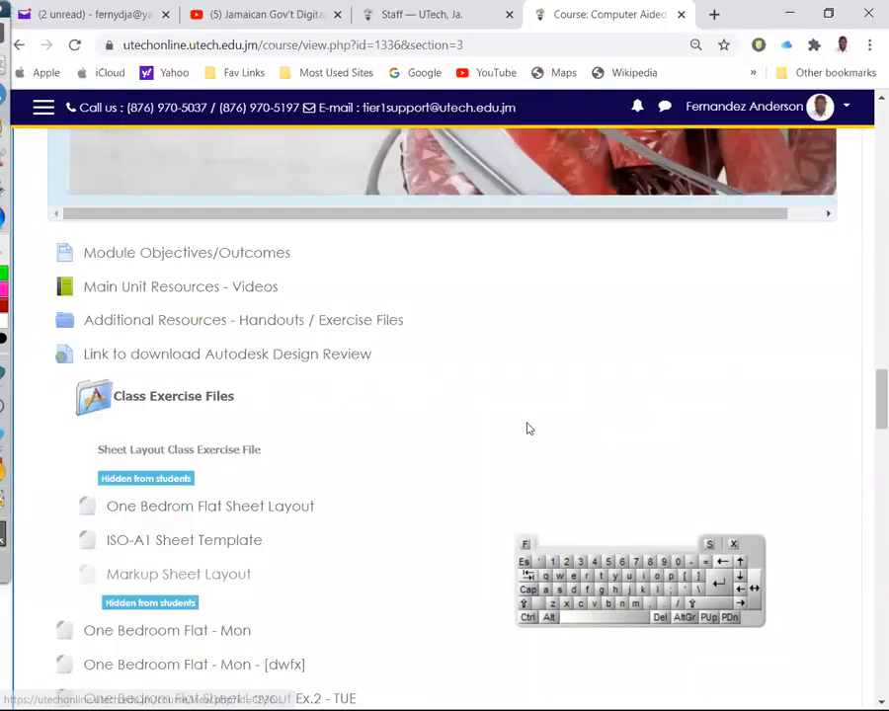
pyautogui.click(791, 14)
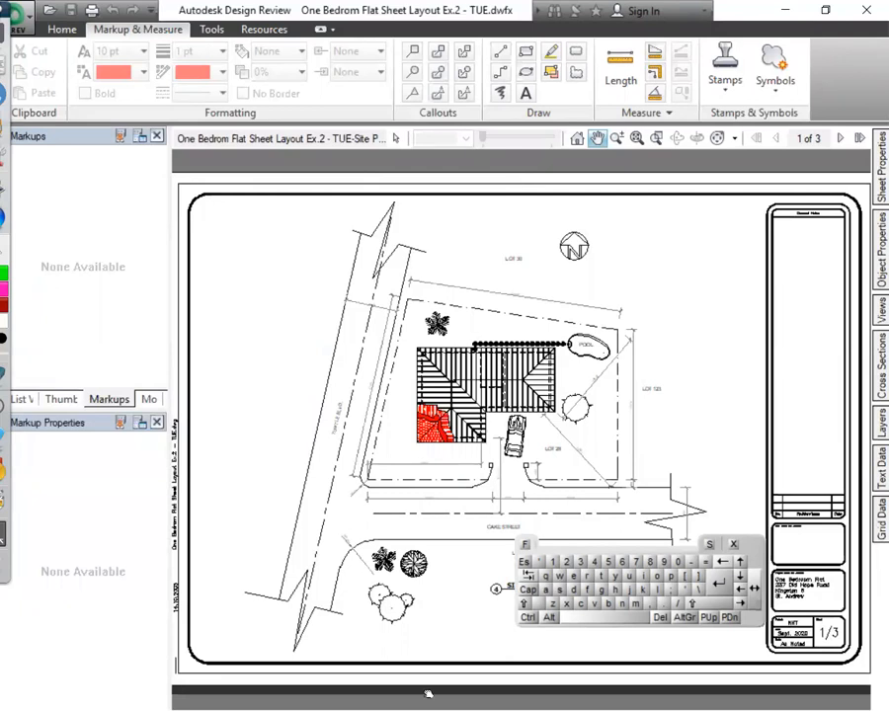
# Switch to Chrome to revisit the course page's Autodesk Design Review download link and return to the drawing in Design Review
pyautogui.hotkey('alt', 'Tab')
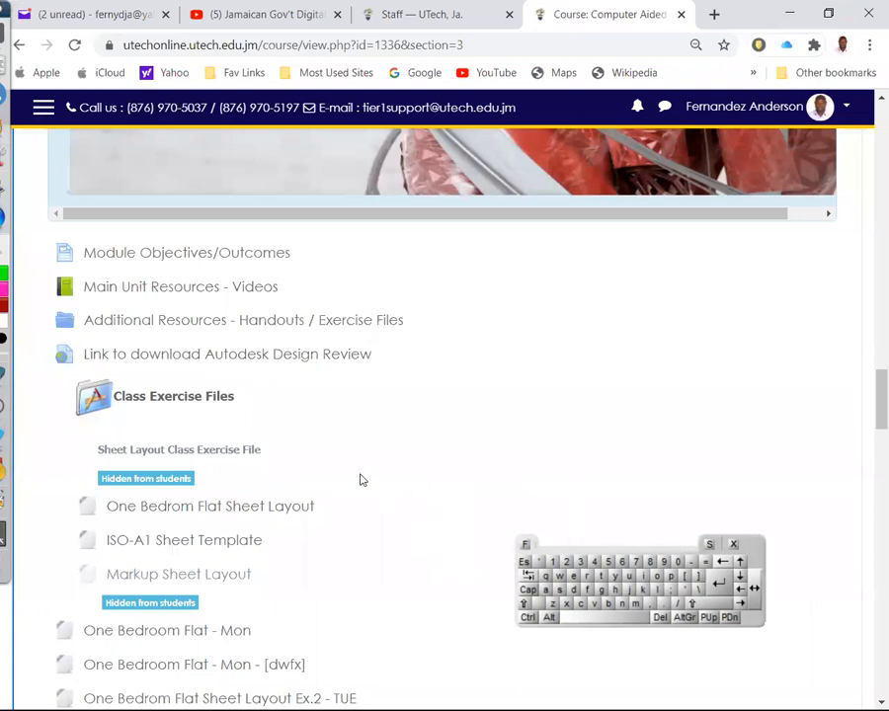
pyautogui.click(260, 356)
pyautogui.hotkey('alt', 'Tab')
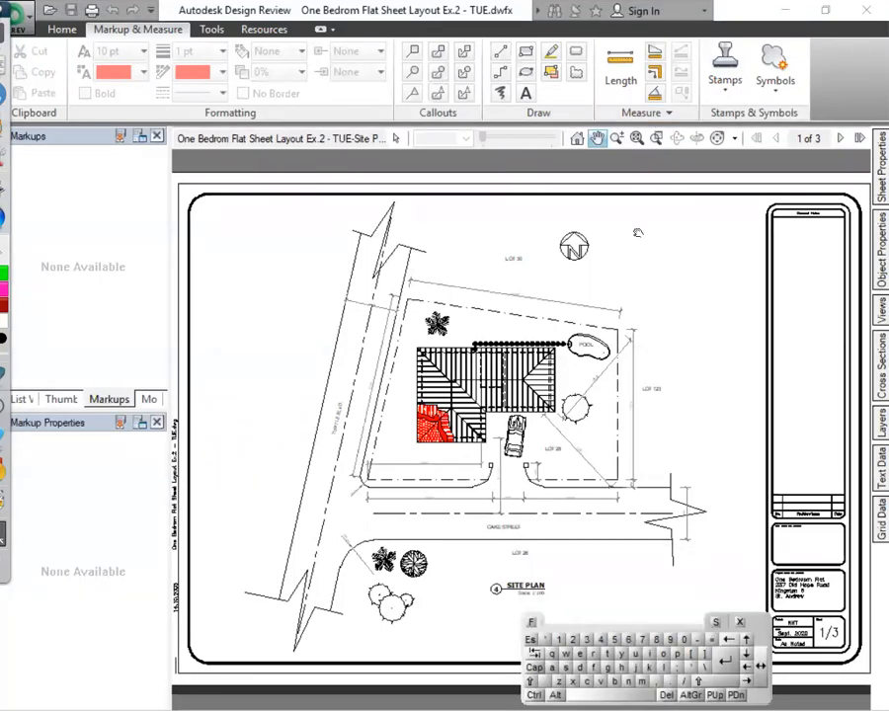
# Page through the second and third sheets of the DWFx set and go back to the first sheet
pyautogui.click(841, 139)
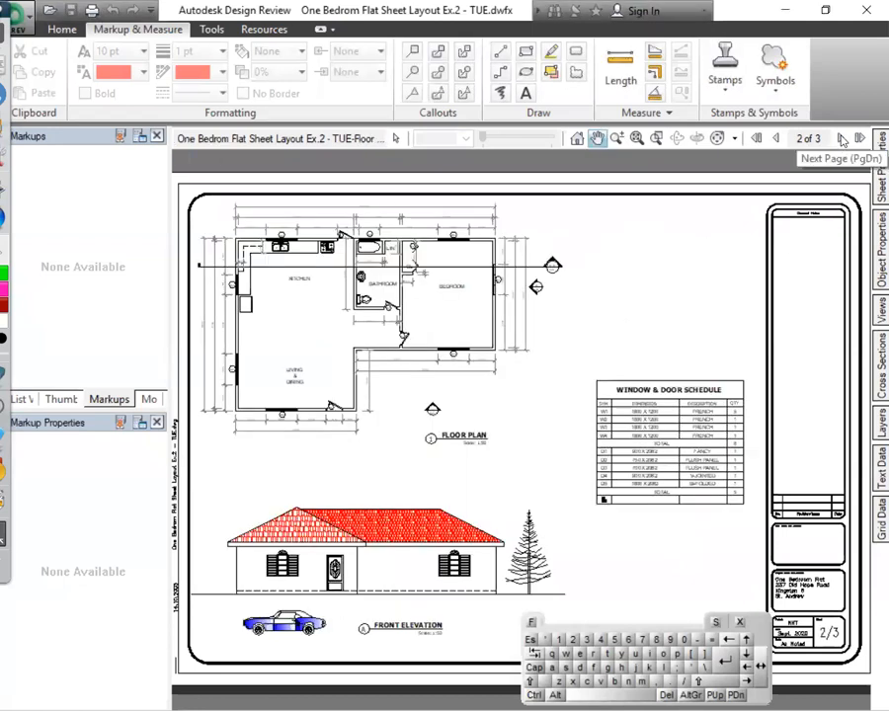
pyautogui.click(842, 139)
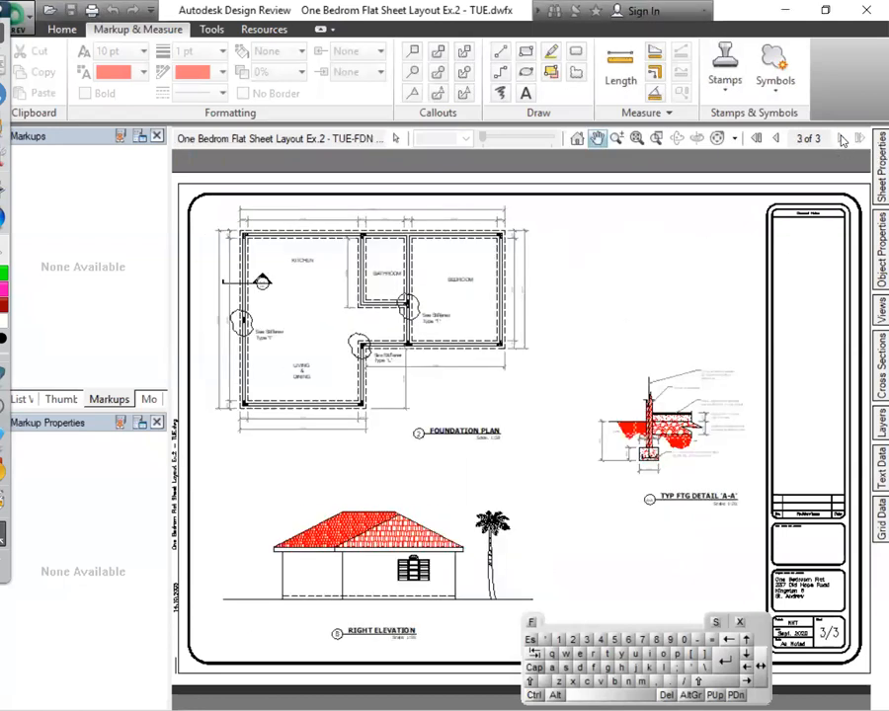
pyautogui.click(758, 140)
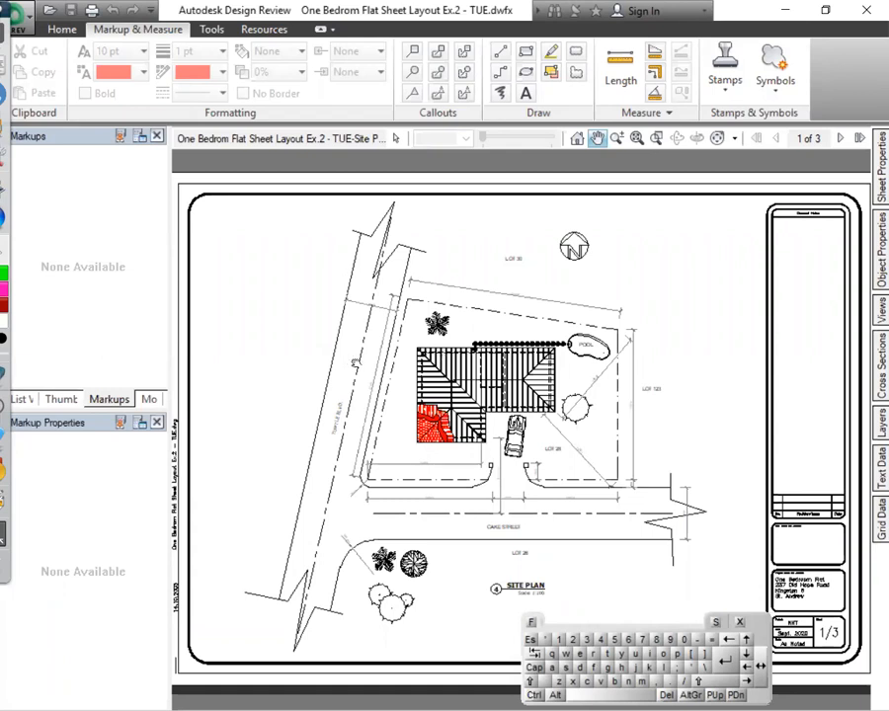
# Examine the 6000 road-width dimension at the upper end of Turtle Blvd. on the site plan
pyautogui.moveTo(367, 325)
pyautogui.mouseDown()
pyautogui.moveTo(784, 321)
pyautogui.moveTo(642, 309)
pyautogui.moveTo(442, 242)
pyautogui.moveTo(264, 243)
pyautogui.moveTo(311, 245)
pyautogui.moveTo(331, 298)
pyautogui.moveTo(216, 280)
pyautogui.moveTo(312, 273)
pyautogui.moveTo(201, 309)
pyautogui.moveTo(363, 306)
pyautogui.mouseUp()
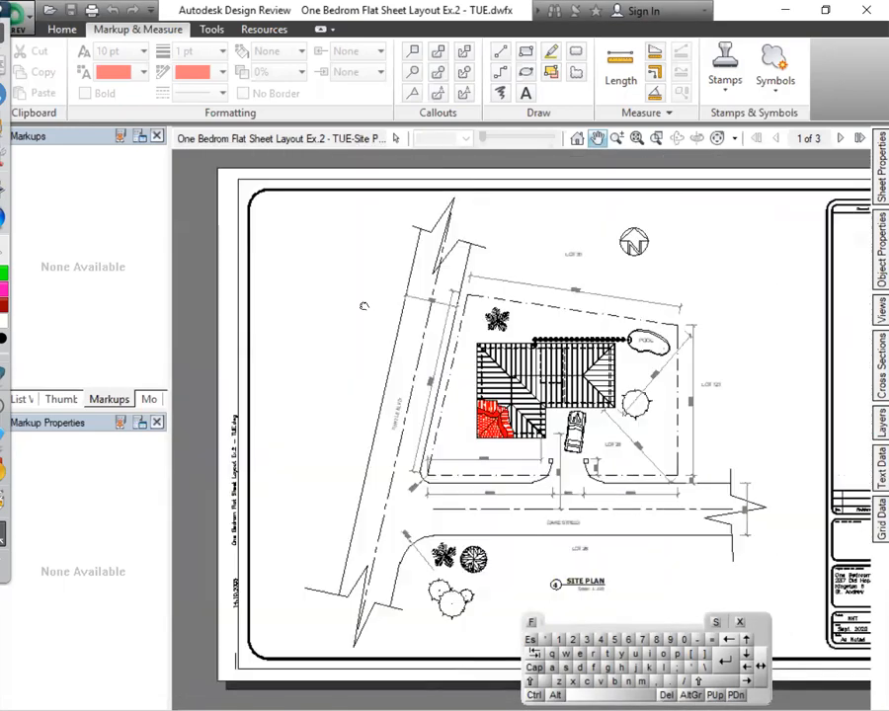
pyautogui.scroll(-1, 364, 306)
pyautogui.scroll(5, 385, 309)
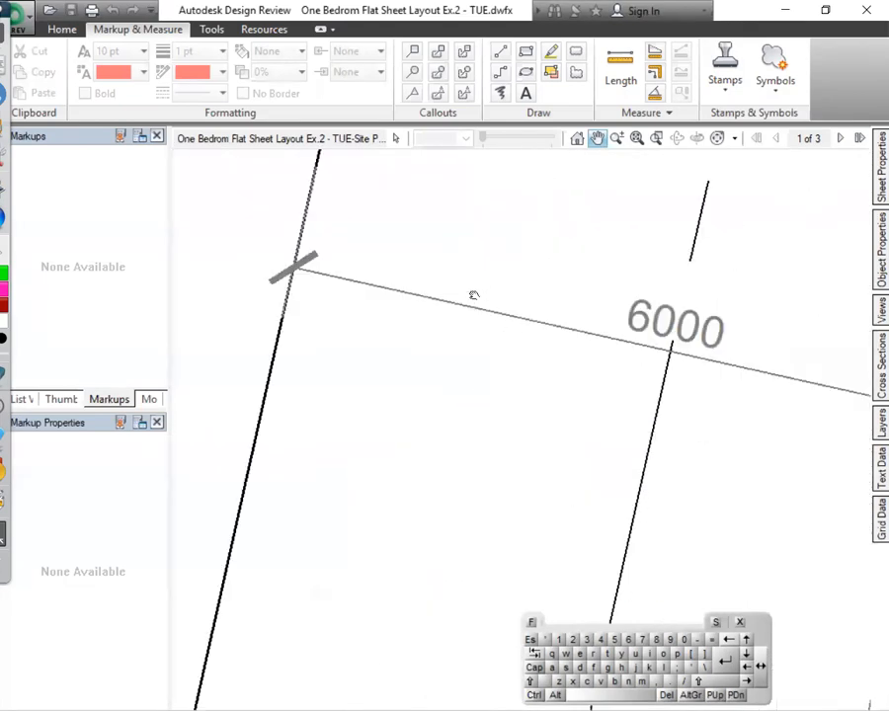
pyautogui.scroll(-8, 474, 296)
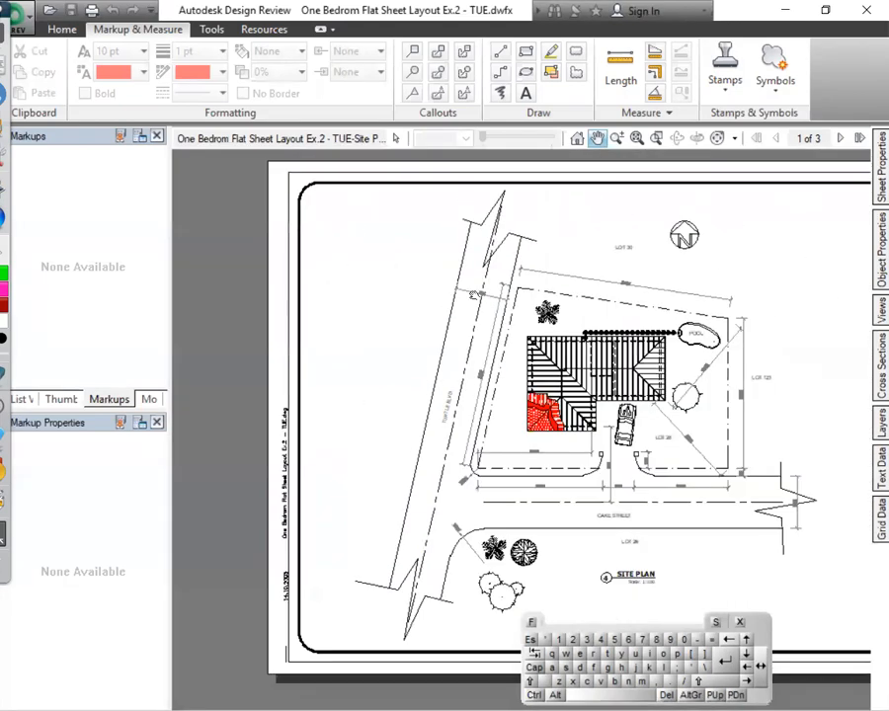
pyautogui.scroll(3, 474, 295)
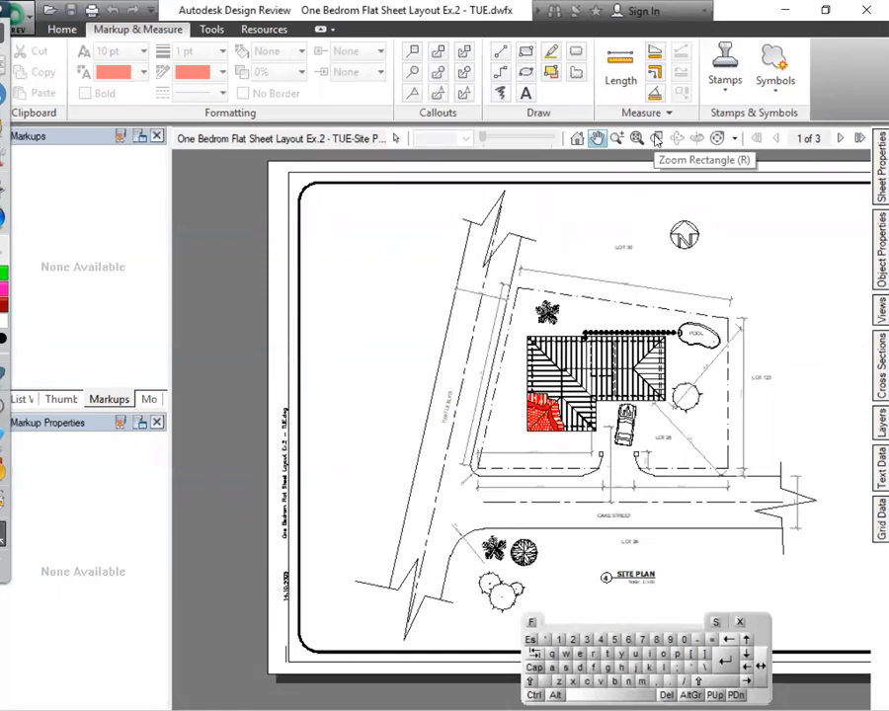
# Magnify the site's upper-left boundary corner with Zoom Rectangle and inspect the dimension line there with the Pan tool
pyautogui.click(656, 138)
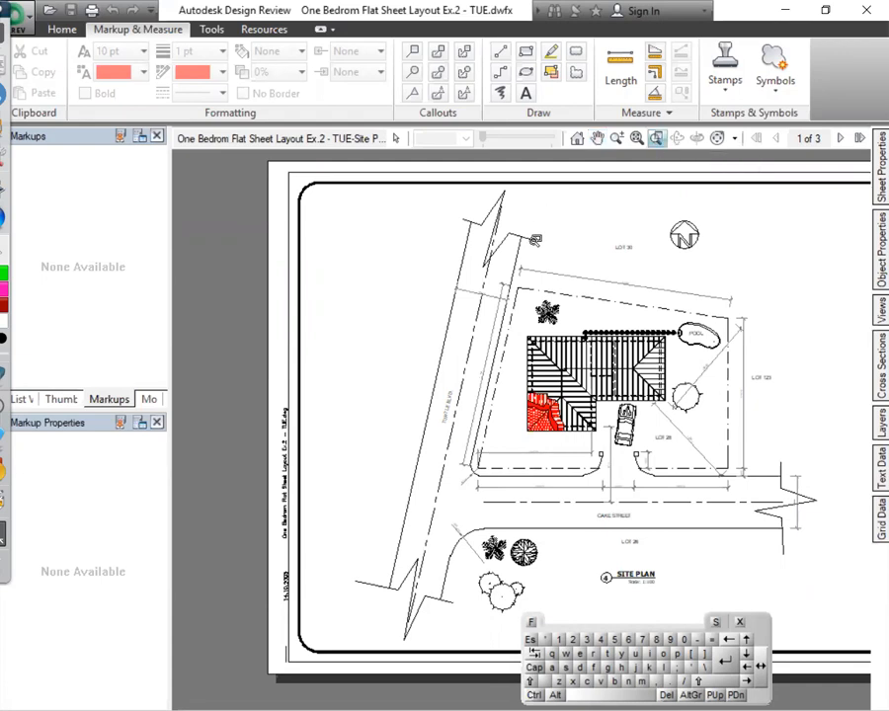
pyautogui.moveTo(518, 262); pyautogui.dragTo(549, 291)
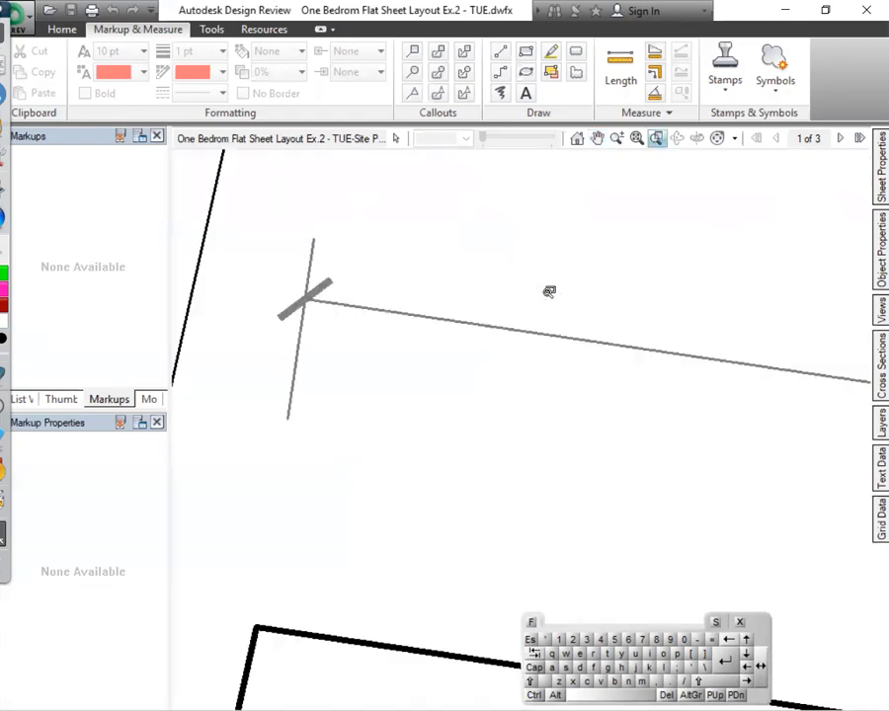
pyautogui.click(596, 138)
pyautogui.moveTo(624, 334)
pyautogui.mouseDown()
pyautogui.moveTo(720, 357)
pyautogui.moveTo(552, 360)
pyautogui.mouseUp()
pyautogui.moveTo(316, 354)
pyautogui.mouseDown()
pyautogui.moveTo(486, 344)
pyautogui.moveTo(399, 340)
pyautogui.mouseUp()
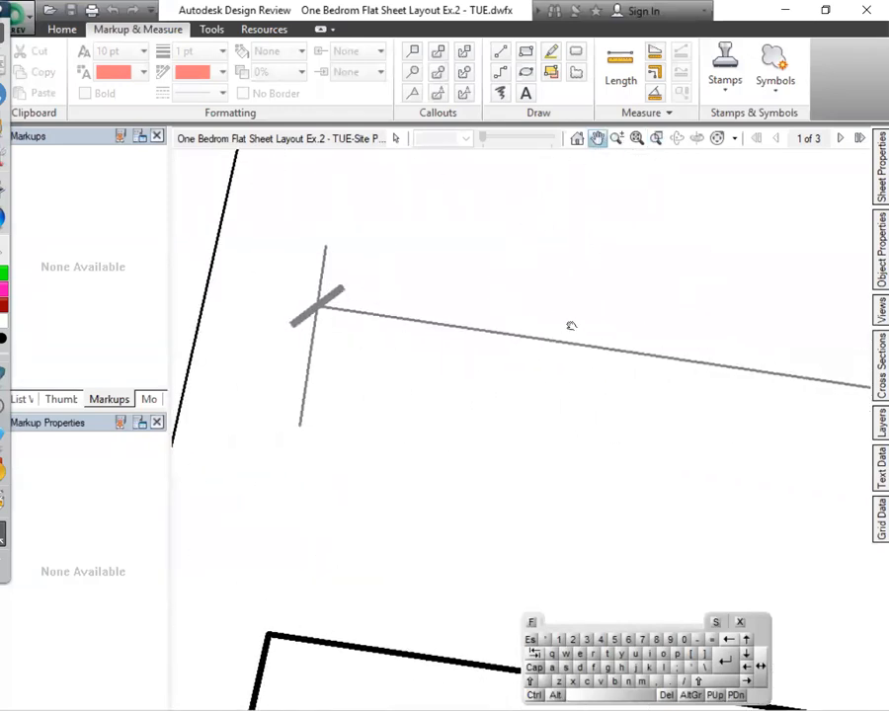
# Widen the view around the boundary corner with the Zoom tool and review the available navigation wheel options
pyautogui.click(619, 140)
pyautogui.moveTo(603, 287)
pyautogui.mouseDown()
pyautogui.moveTo(596, 481)
pyautogui.moveTo(611, 403)
pyautogui.moveTo(617, 222)
pyautogui.moveTo(616, 407)
pyautogui.moveTo(772, 398)
pyautogui.moveTo(566, 350)
pyautogui.moveTo(584, 433)
pyautogui.moveTo(591, 299)
pyautogui.moveTo(597, 474)
pyautogui.mouseUp()
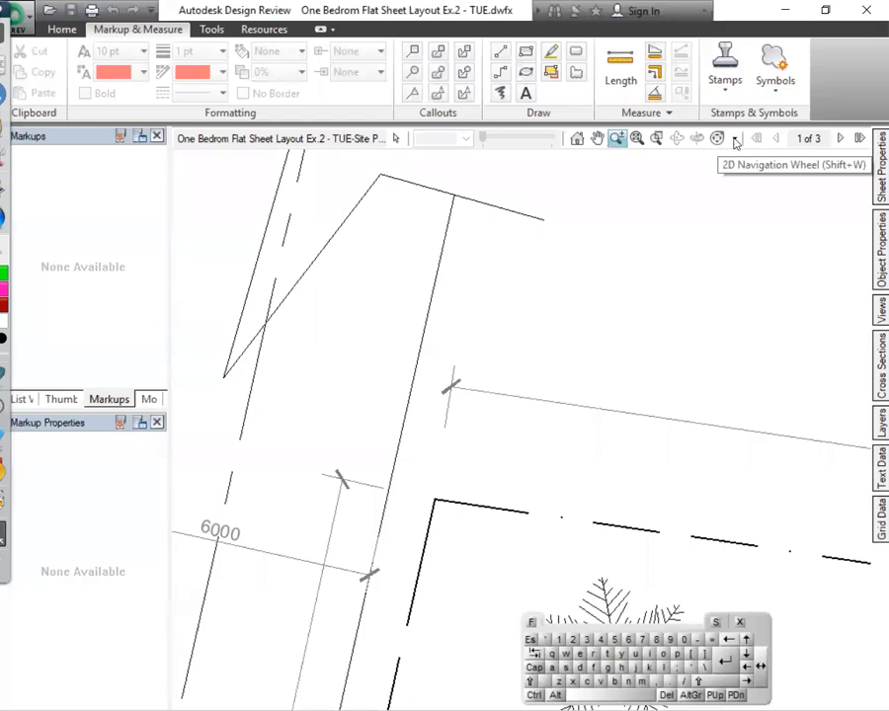
pyautogui.click(735, 140)
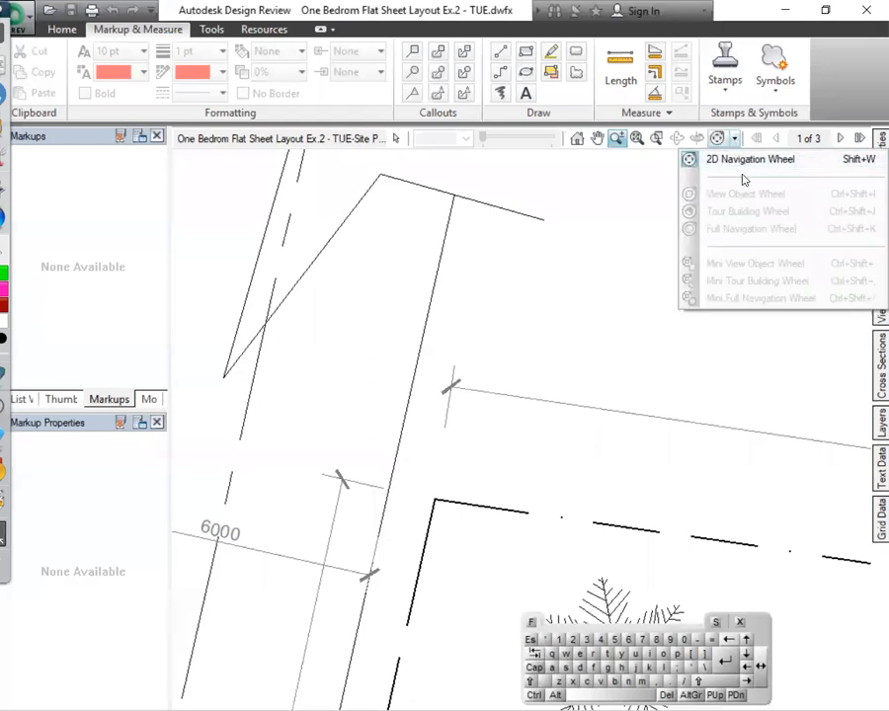
pyautogui.click(620, 224)
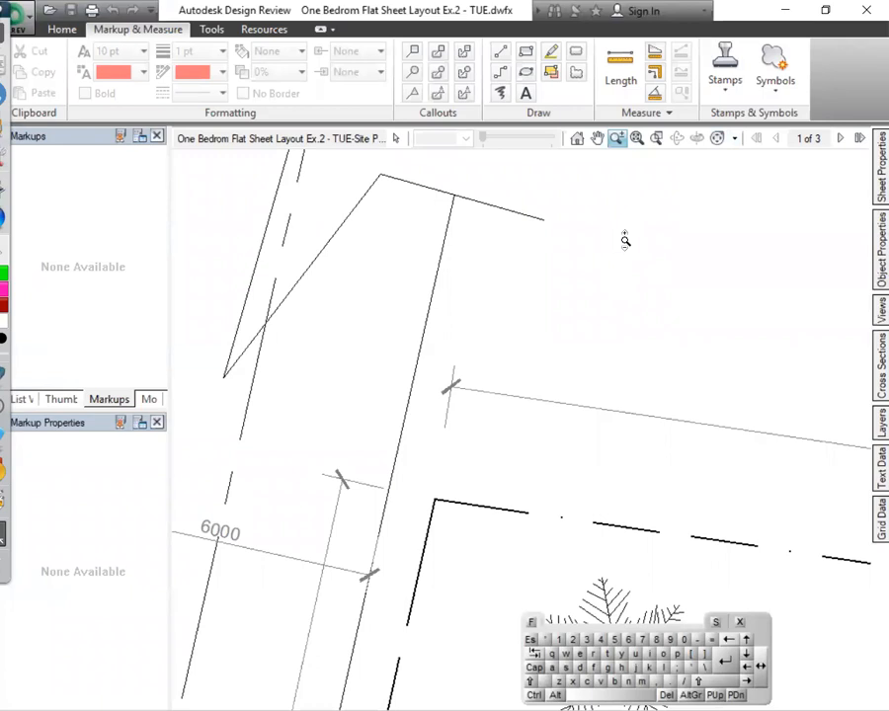
# Zoom in and out over the site plan and fit the whole first sheet in the view
pyautogui.scroll(-7, 622, 251)
pyautogui.moveTo(677, 290); pyautogui.dragTo(484, 290, button='middle')
pyautogui.scroll(5, 491, 288)
pyautogui.scroll(-6, 491, 287)
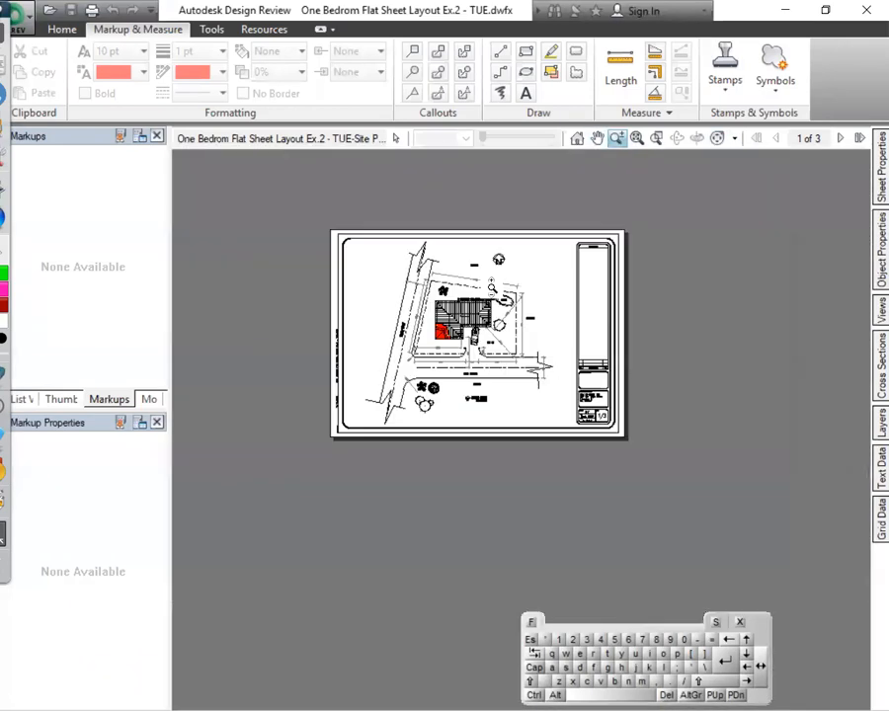
pyautogui.scroll(2, 489, 281)
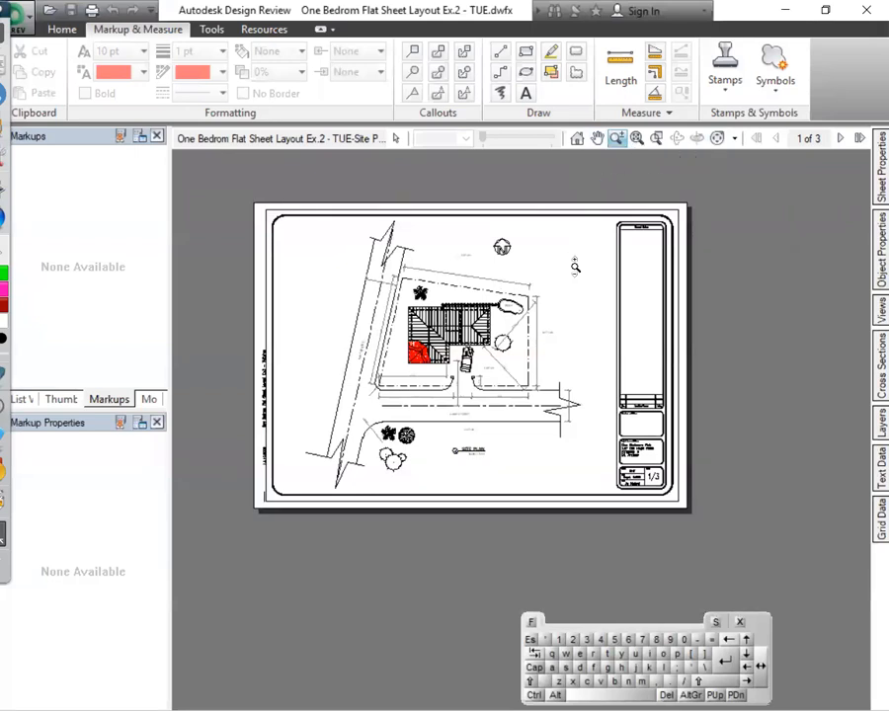
pyautogui.press('f')
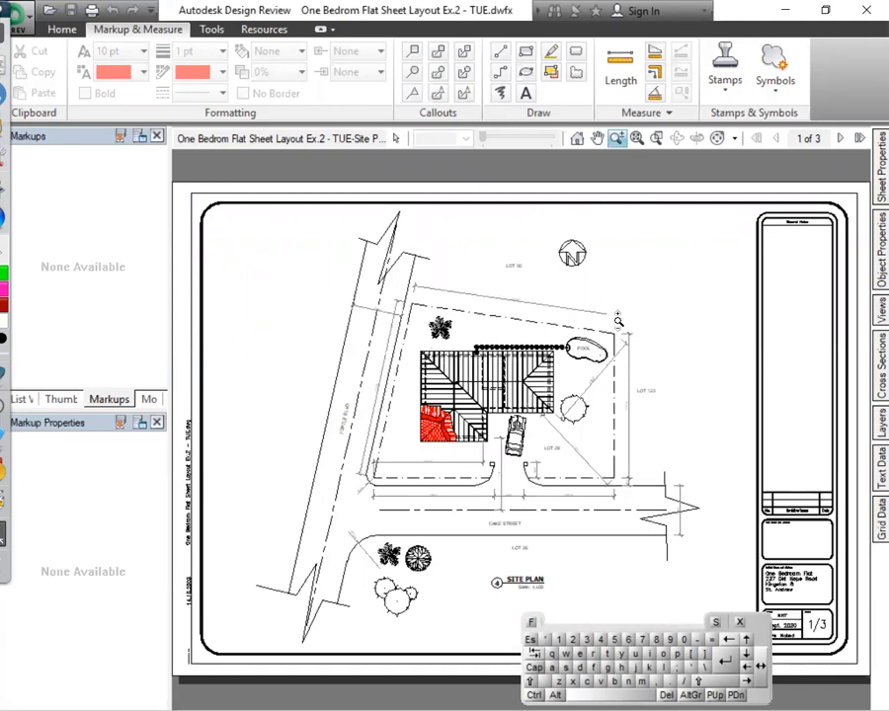
# Activate the Select tool and examine the roof plan and the palm tree near the site's upper-left corner
pyautogui.press('ctrl')
pyautogui.press('ctrl')
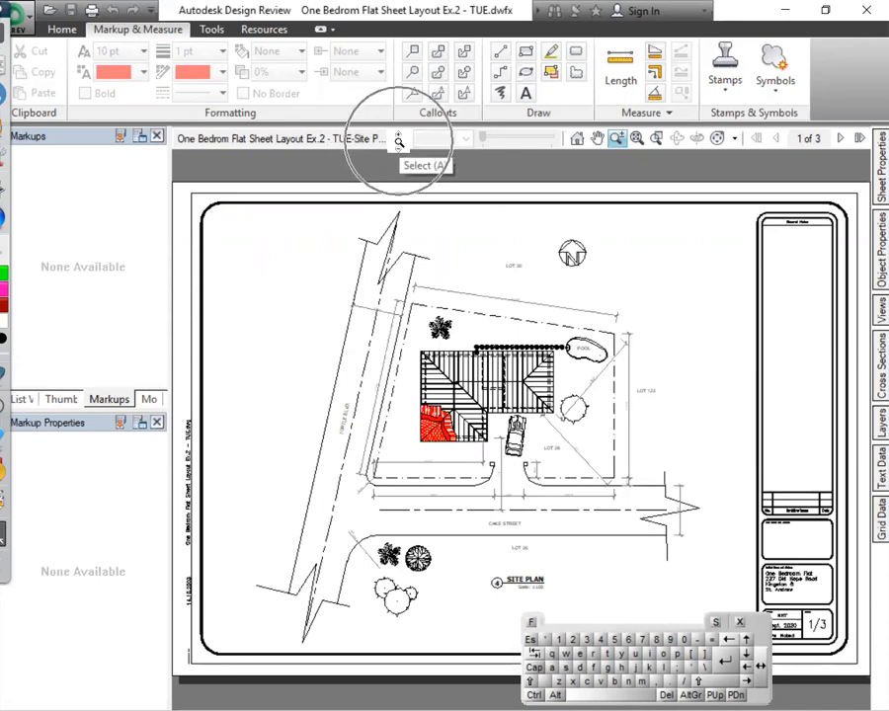
pyautogui.click(397, 139)
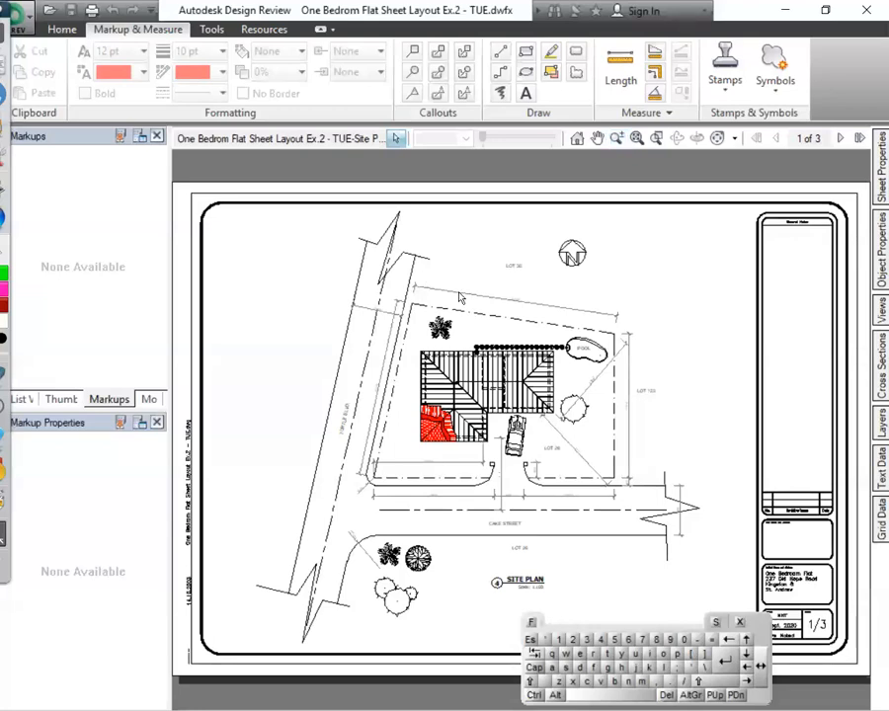
pyautogui.scroll(4, 477, 348)
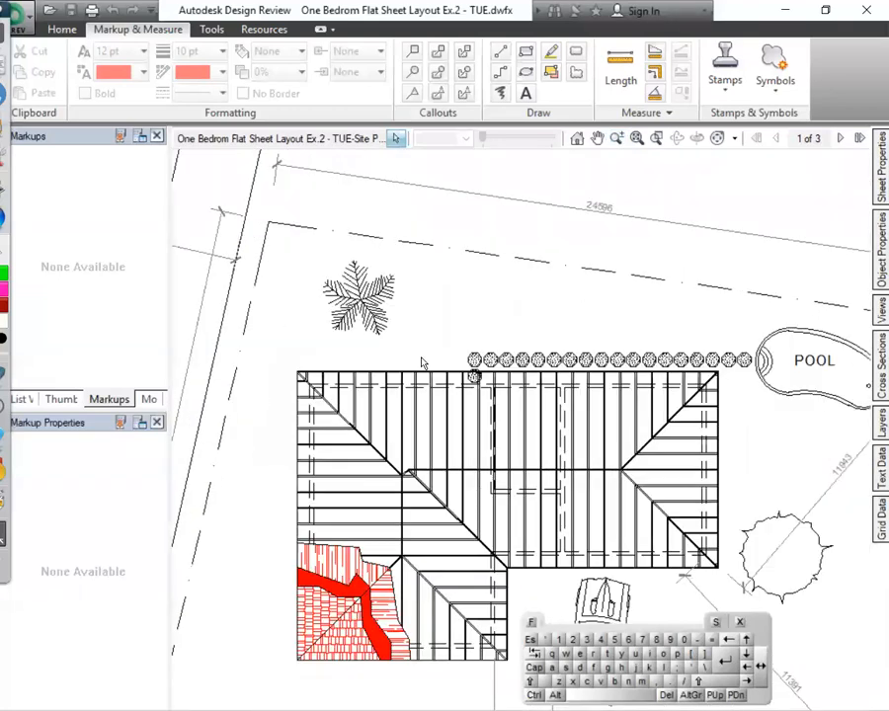
pyautogui.scroll(-4, 424, 360)
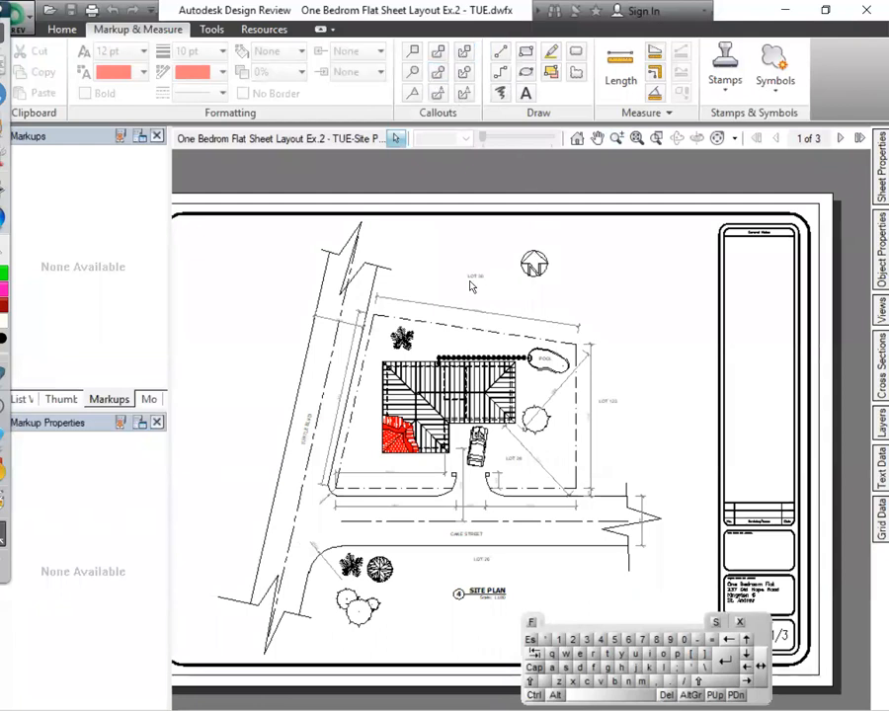
pyautogui.scroll(3, 389, 363)
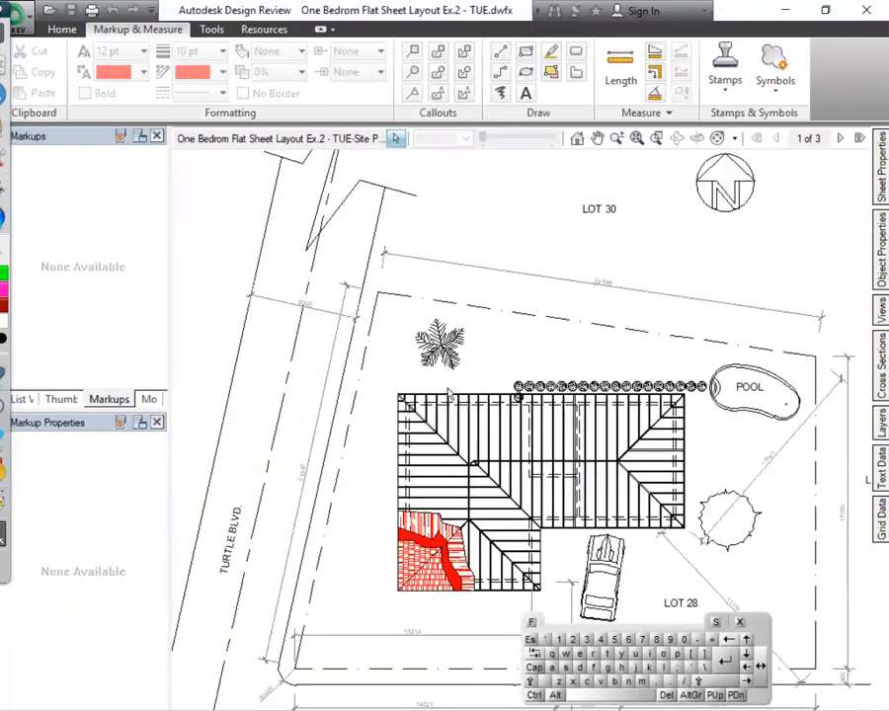
pyautogui.scroll(3, 372, 326)
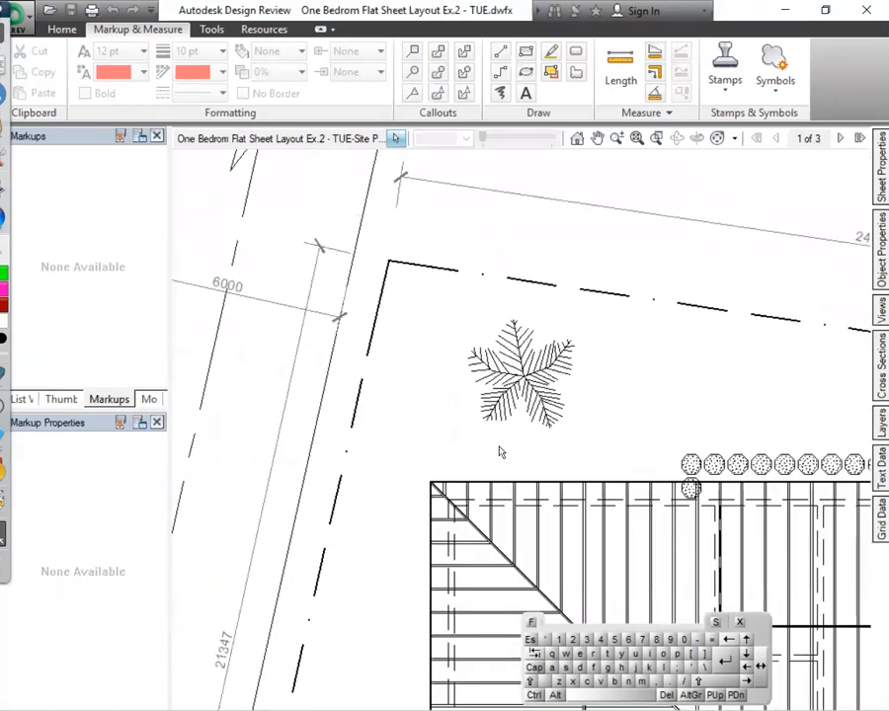
# Inspect the roof, driveway and Cake Street areas of the site plan and bring the whole sheet back into view
pyautogui.scroll(-2, 506, 447)
pyautogui.moveTo(507, 448)
pyautogui.mouseDown(button='middle')
pyautogui.moveTo(405, 314)
pyautogui.moveTo(455, 313)
pyautogui.mouseUp(button='middle')
pyautogui.scroll(-2, 370, 322)
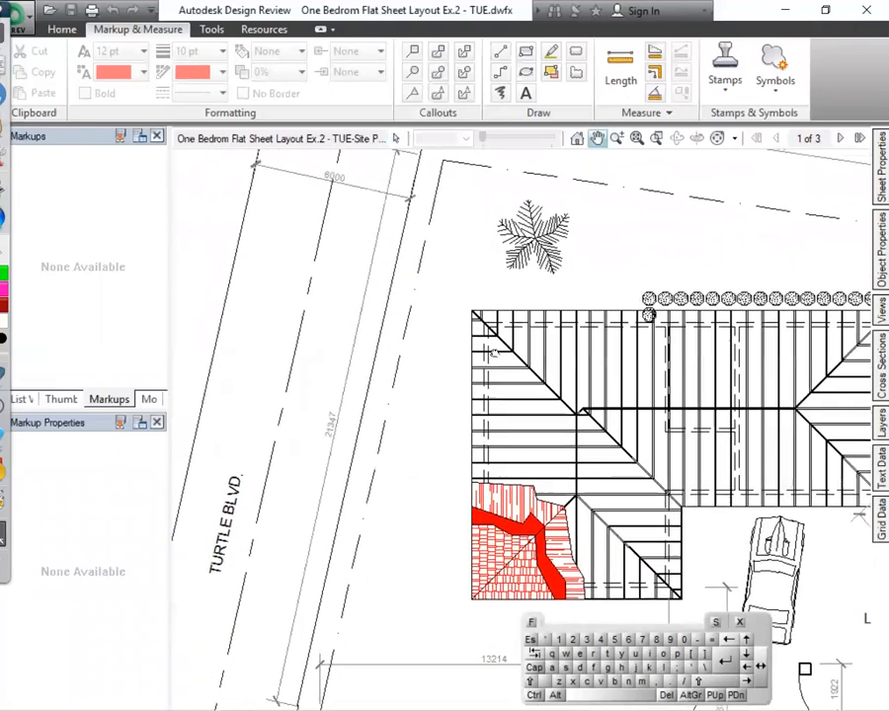
pyautogui.scroll(2, 395, 336)
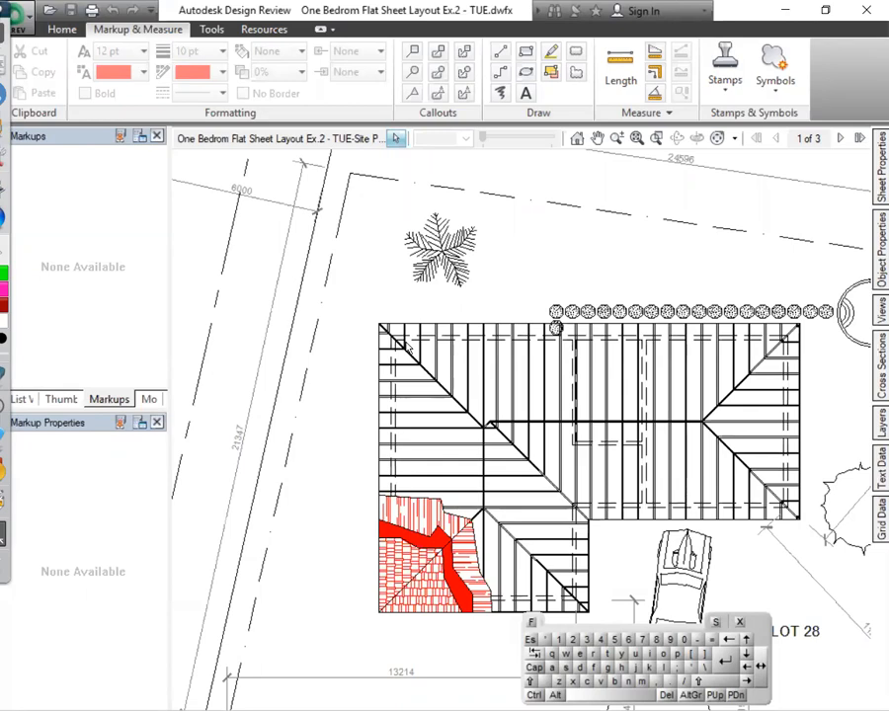
pyautogui.scroll(-3, 577, 454)
pyautogui.moveTo(593, 405)
pyautogui.mouseDown(button='middle')
pyautogui.moveTo(497, 275)
pyautogui.moveTo(452, 192)
pyautogui.mouseUp(button='middle')
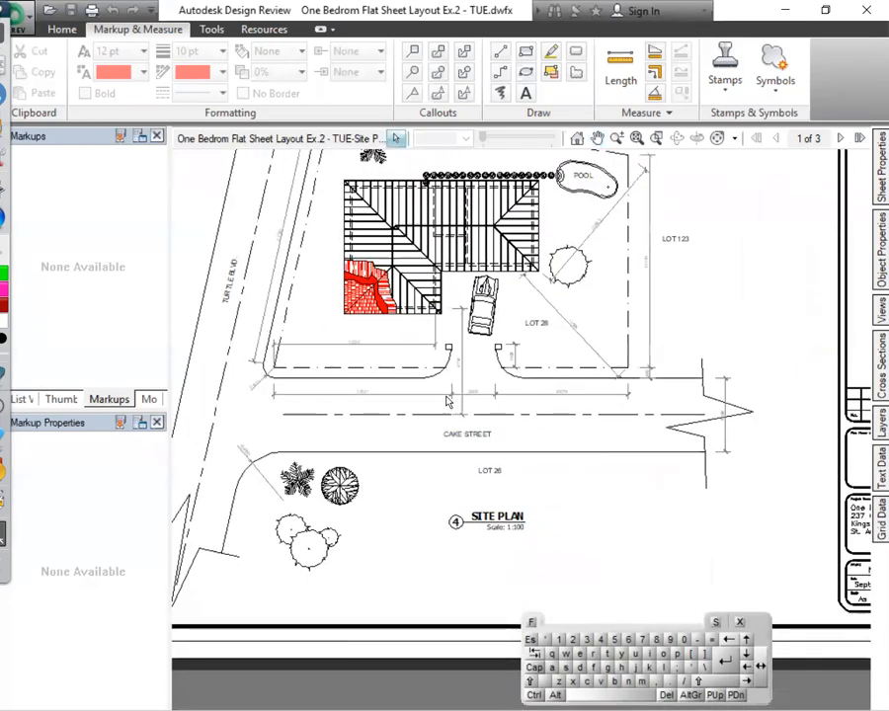
pyautogui.scroll(-2, 478, 273)
pyautogui.moveTo(491, 305); pyautogui.dragTo(498, 449, button='middle')
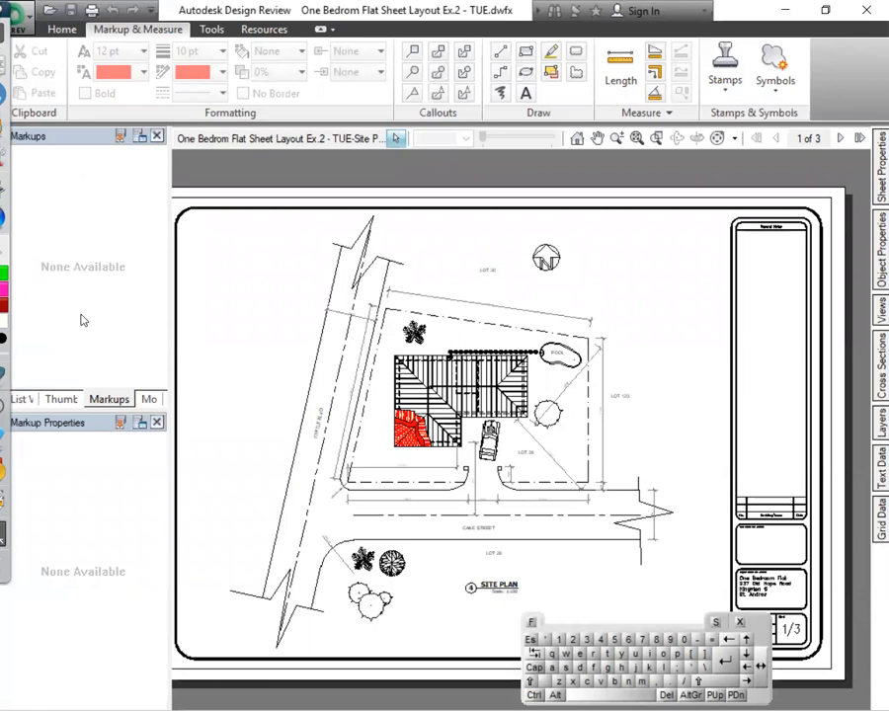
# Check the sheet thumbnails, return to the markups list and examine the boundary beside the palm tree on the site plan
pyautogui.click(61, 399)
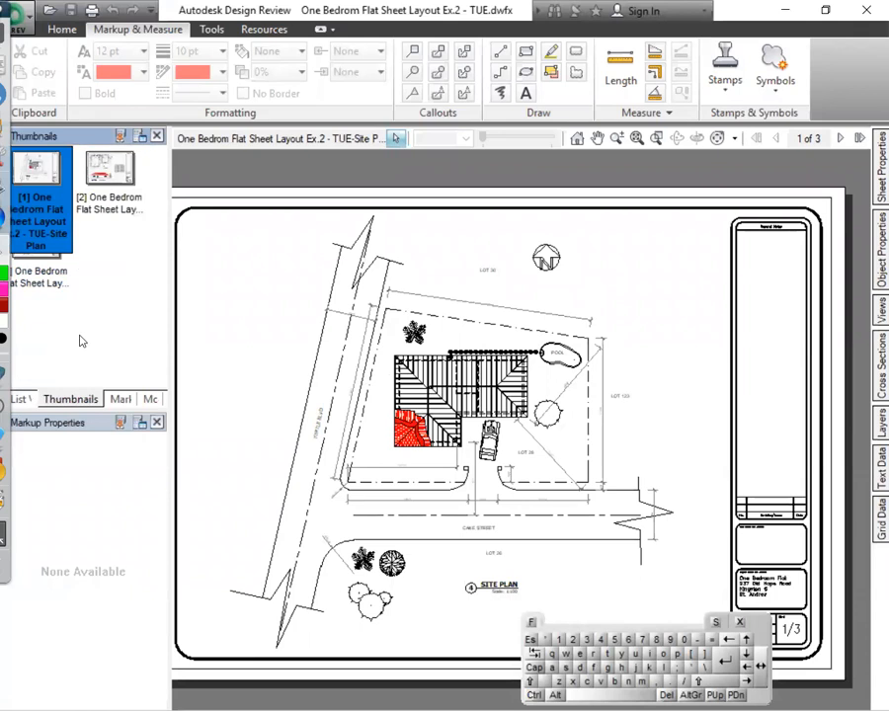
pyautogui.click(118, 399)
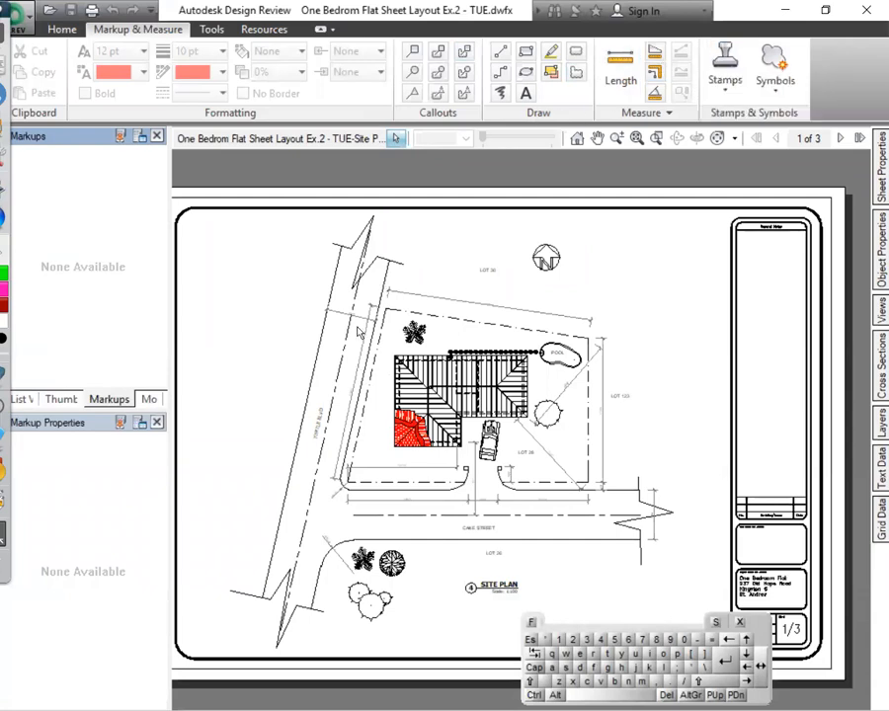
pyautogui.scroll(4, 364, 337)
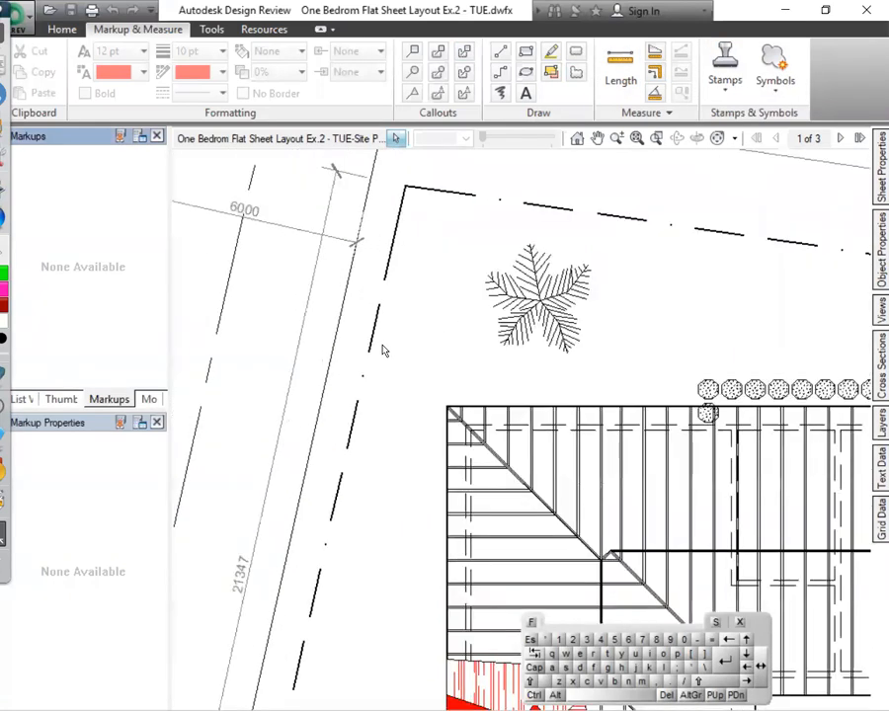
pyautogui.scroll(-5, 385, 350)
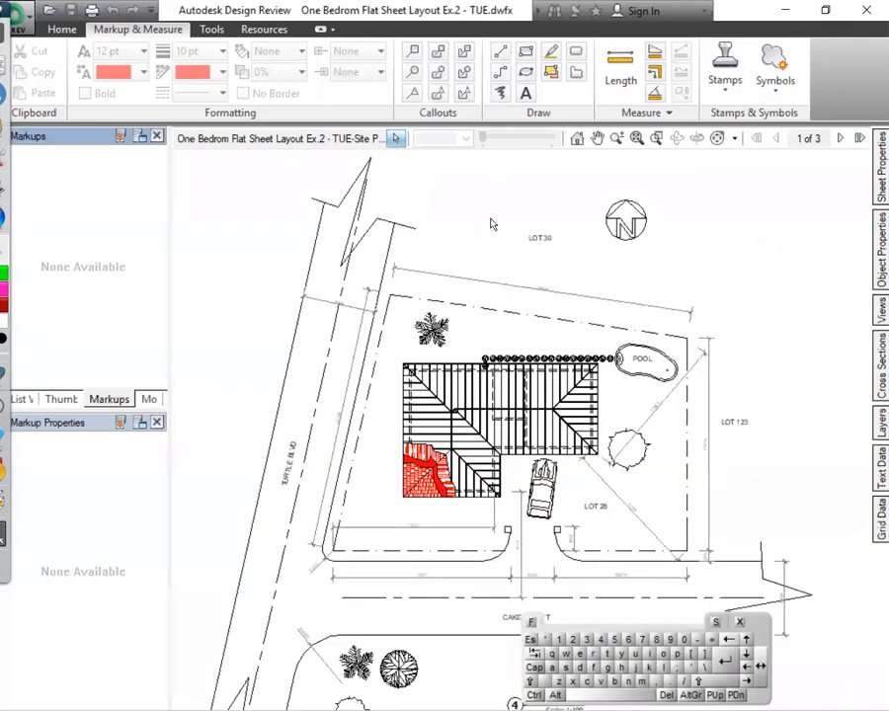
# Go to the last sheet and examine the stiffener at the kitchen and bathroom wall junction on the foundation plan
pyautogui.click(881, 170)
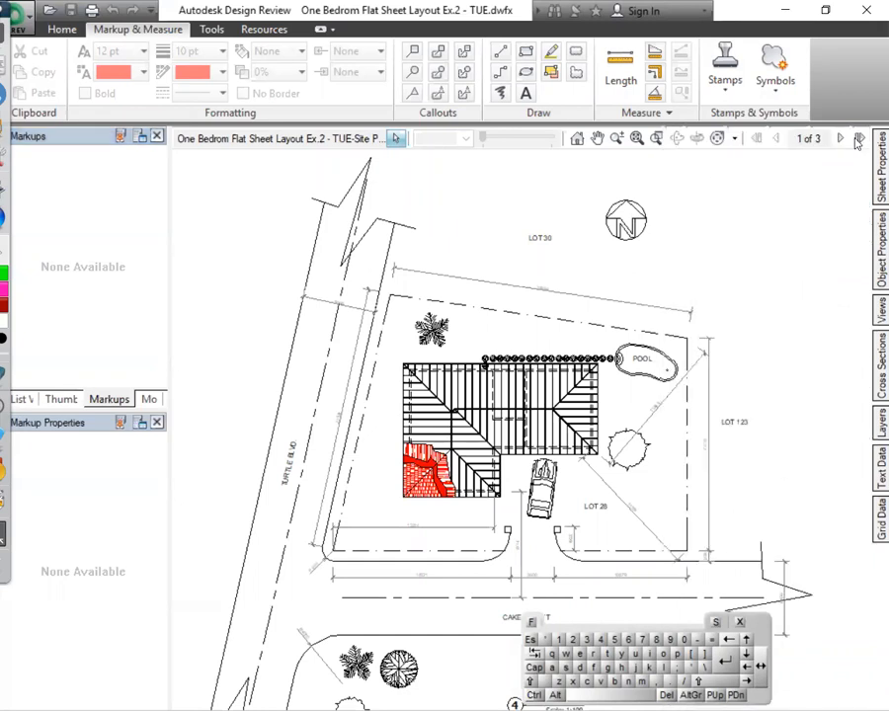
pyautogui.click(858, 139)
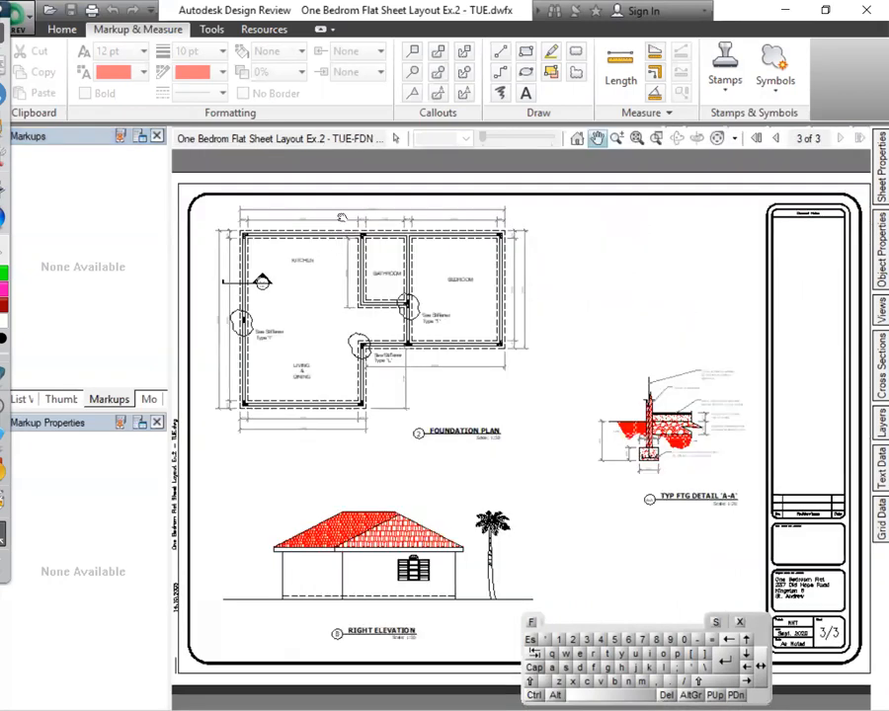
pyautogui.scroll(3, 345, 219)
pyautogui.moveTo(346, 219); pyautogui.dragTo(541, 216)
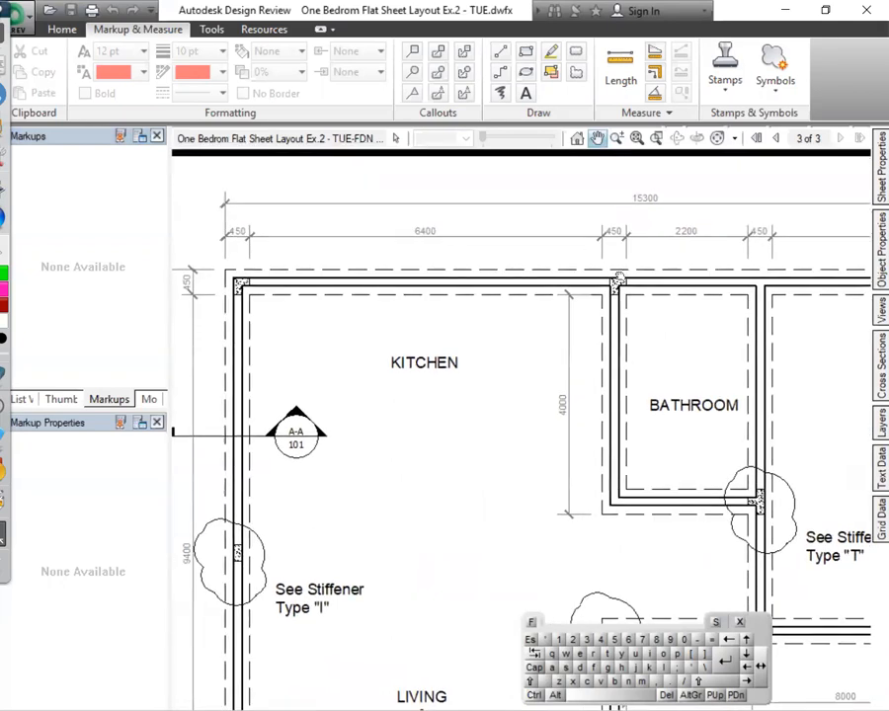
pyautogui.scroll(2, 637, 280)
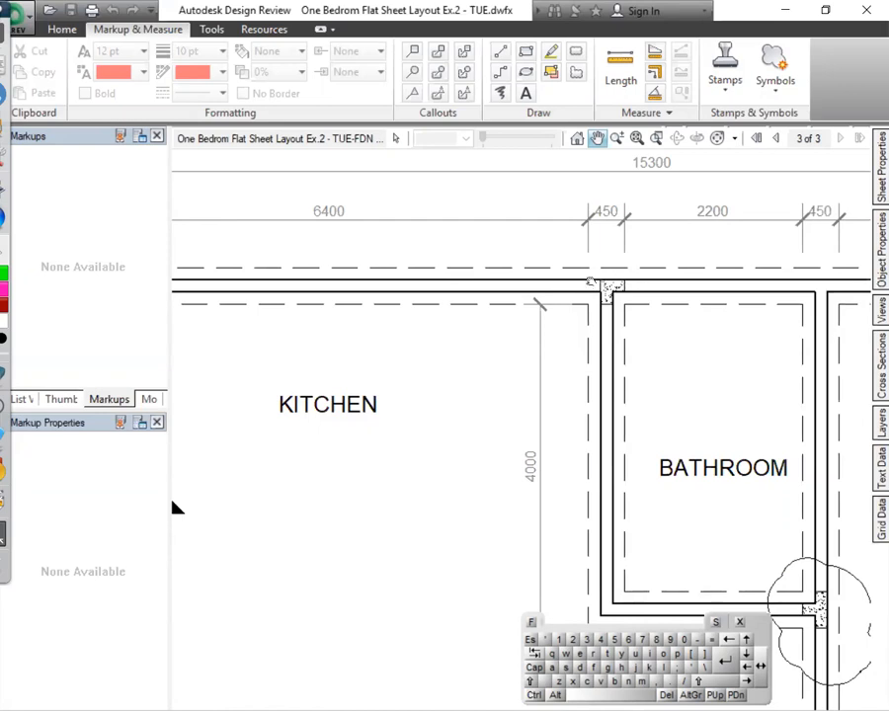
pyautogui.scroll(-5, 613, 289)
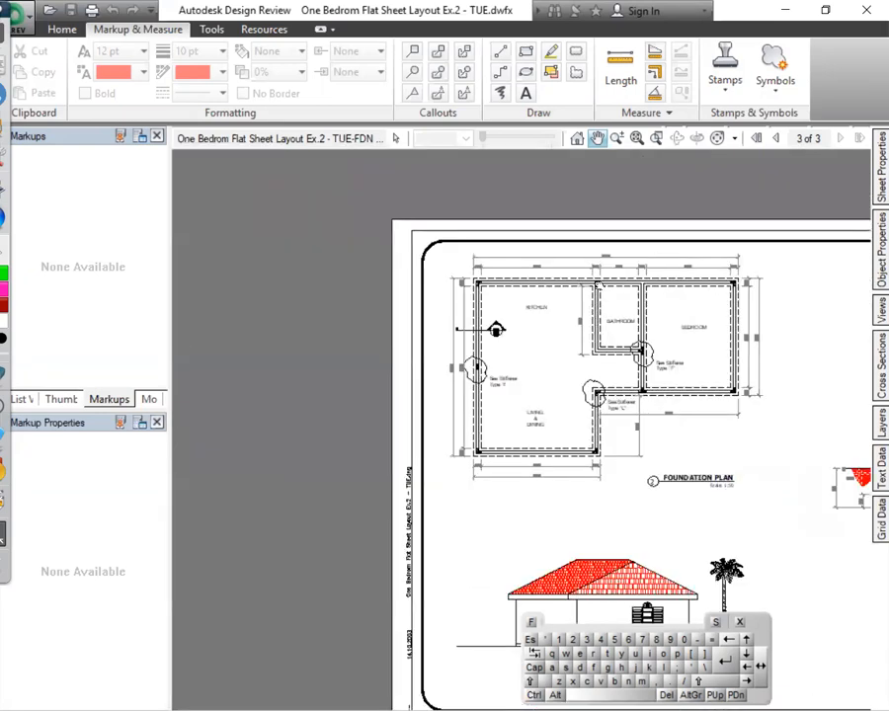
pyautogui.scroll(2, 599, 286)
pyautogui.scroll(4, 598, 287)
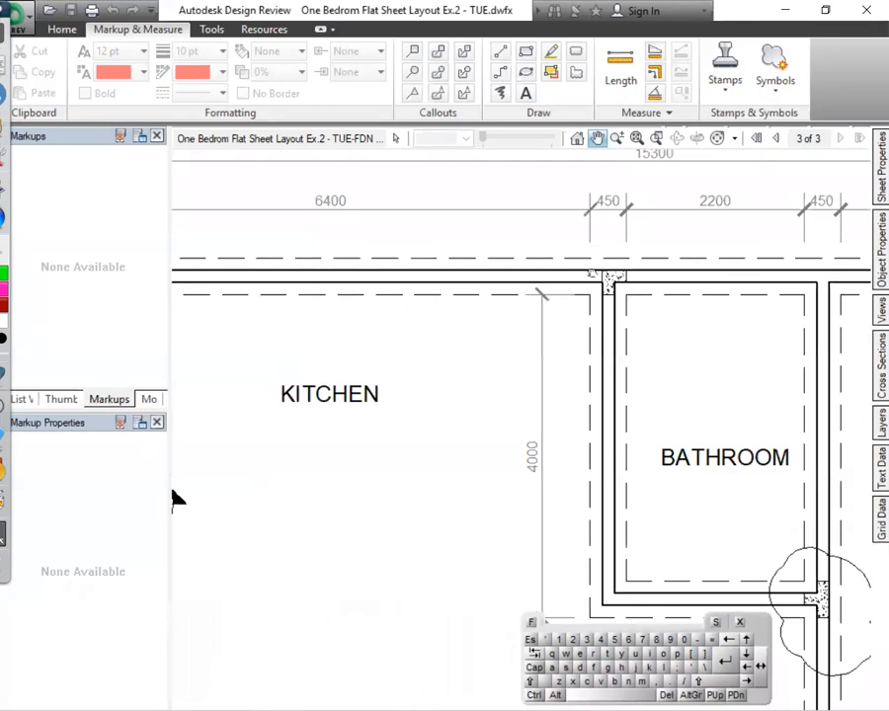
# Compare with the wall beside door D4 on the floor plan sheet and return to the foundation plan's kitchen-bathroom junction
pyautogui.click(776, 138)
pyautogui.scroll(6, 348, 237)
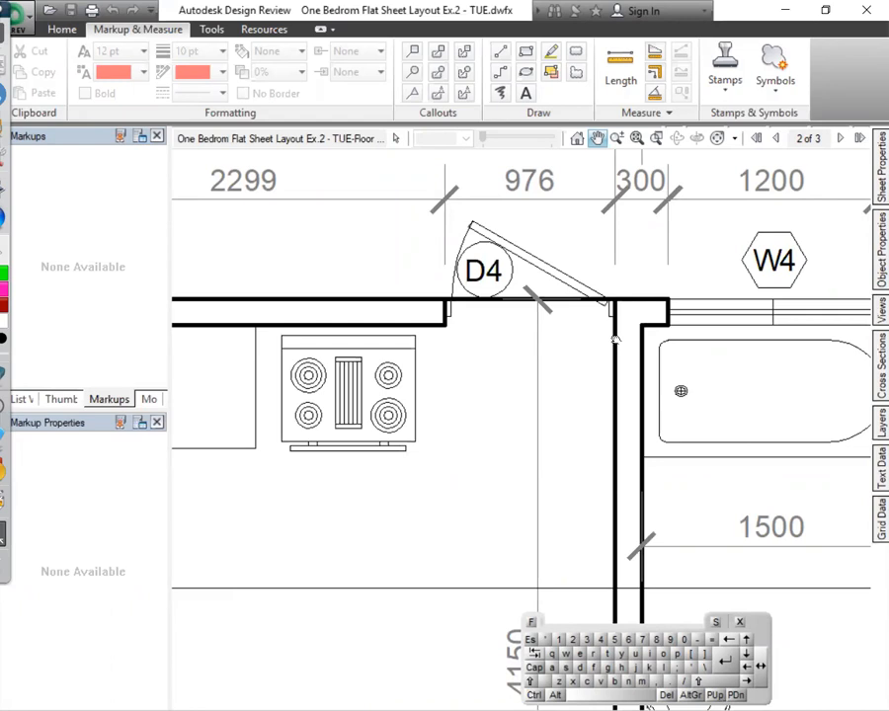
pyautogui.click(841, 140)
pyautogui.scroll(3, 597, 274)
pyautogui.moveTo(636, 262); pyautogui.dragTo(618, 303)
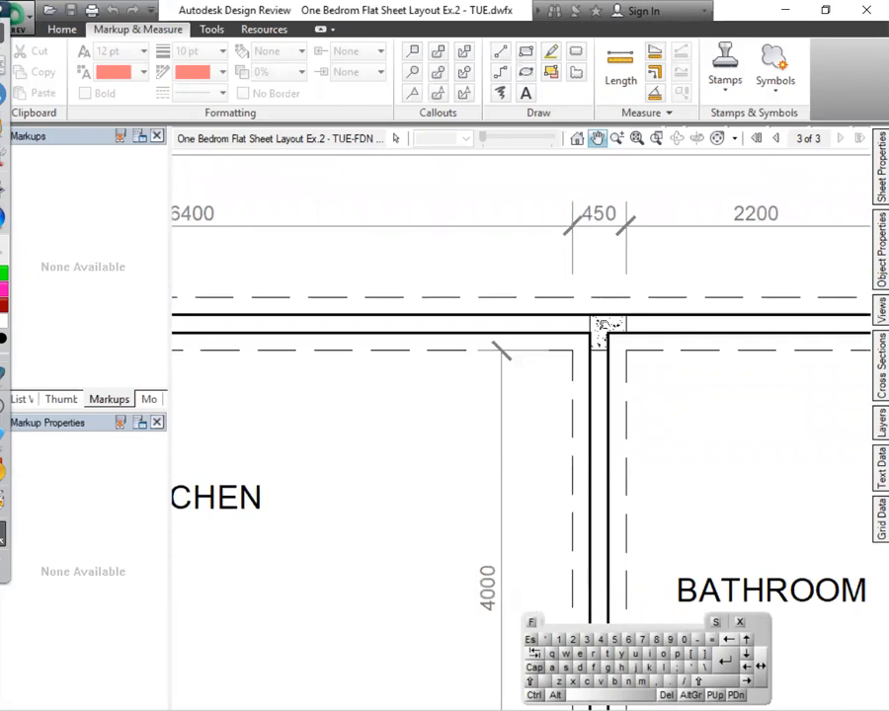
# Draw a revision cloud callout around the stiffener between kitchen and bathroom, placing its rectangular text box above the 2200 dimension
pyautogui.moveTo(691, 314)
pyautogui.mouseDown()
pyautogui.moveTo(470, 433)
pyautogui.moveTo(507, 415)
pyautogui.moveTo(459, 465)
pyautogui.mouseUp()
pyautogui.scroll(-2, 506, 414)
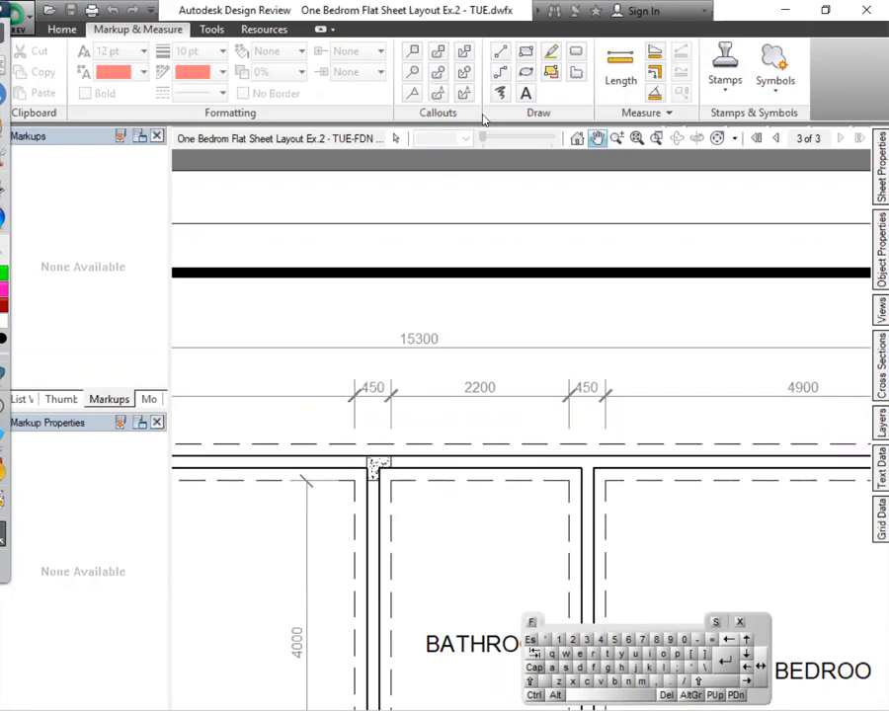
pyautogui.click(439, 52)
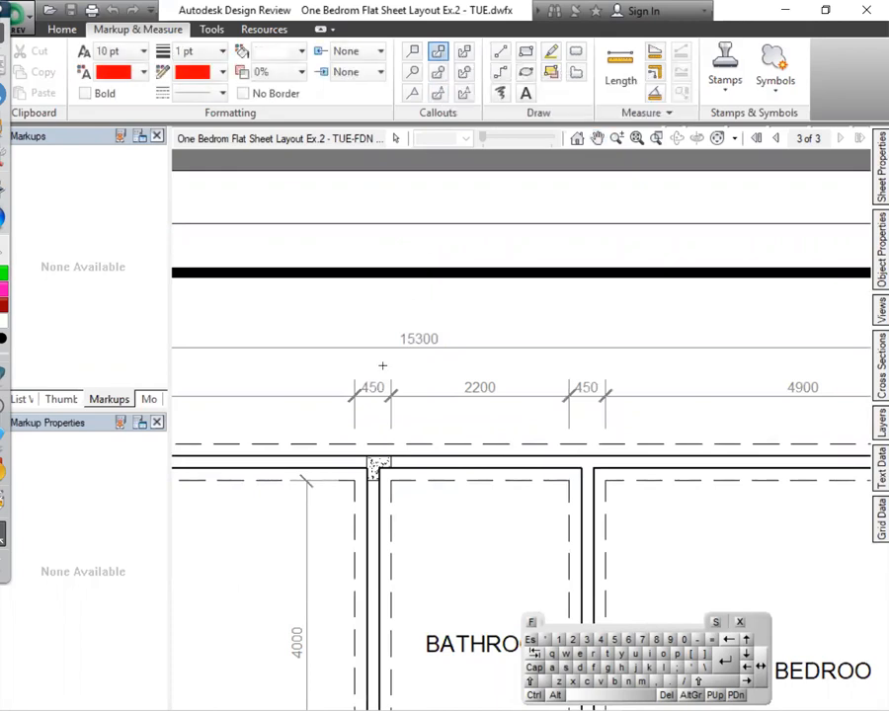
pyautogui.moveTo(328, 422); pyautogui.dragTo(421, 514)
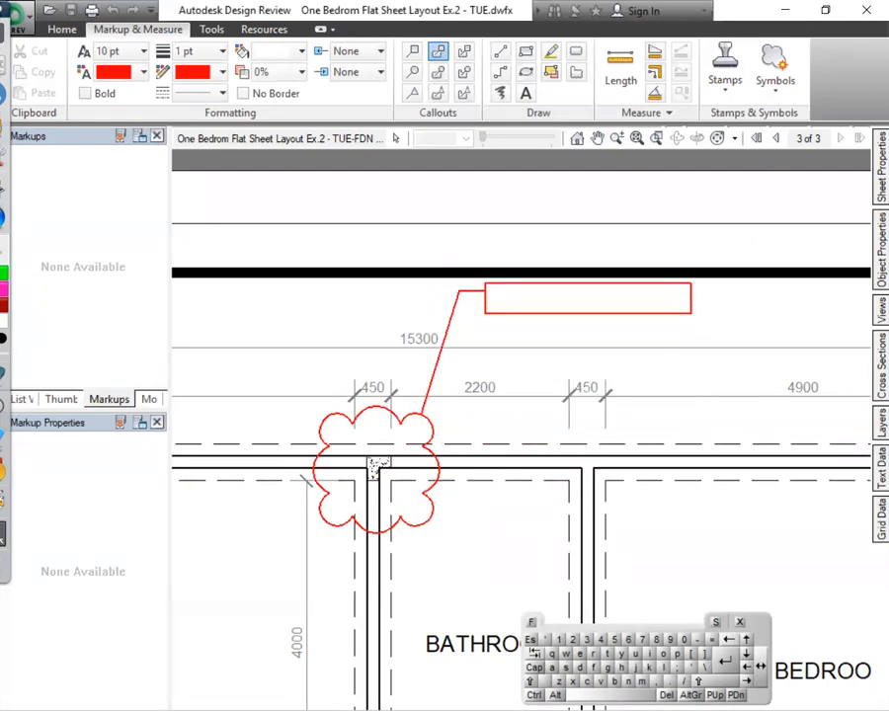
pyautogui.click(488, 289)
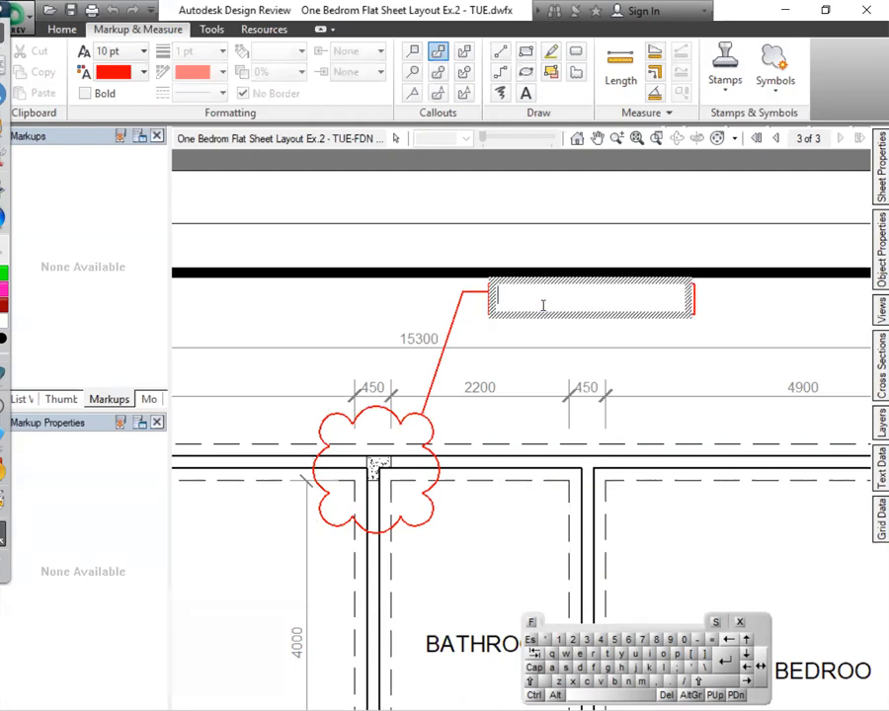
# Enter "Stiffener incorrectly placed" as the callout text, with "placed" on a second line, and finish the text editing
pyautogui.write('St')
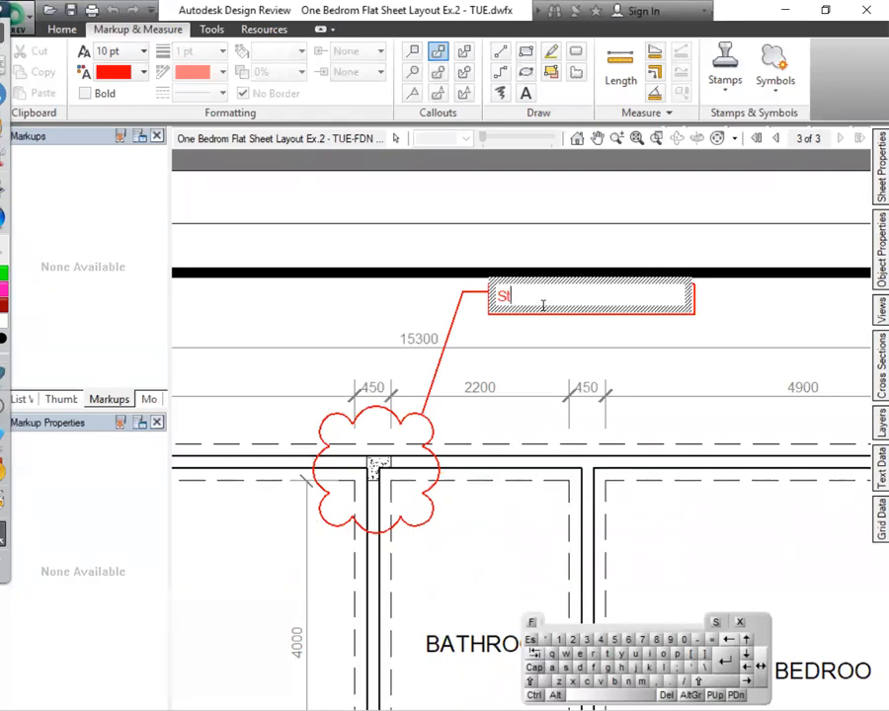
pyautogui.write('iffener in')
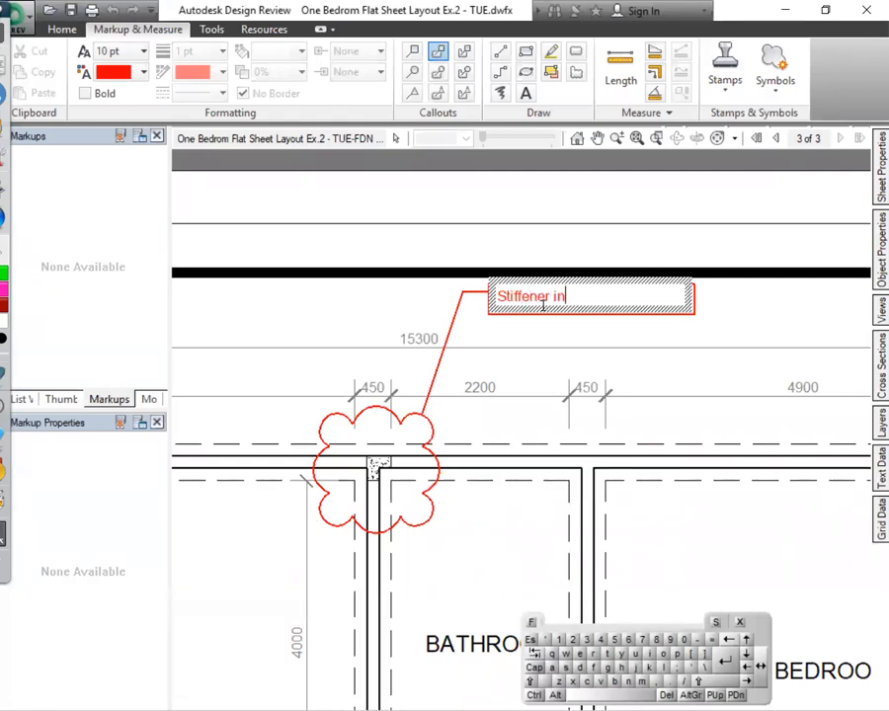
pyautogui.write('correctly placed')
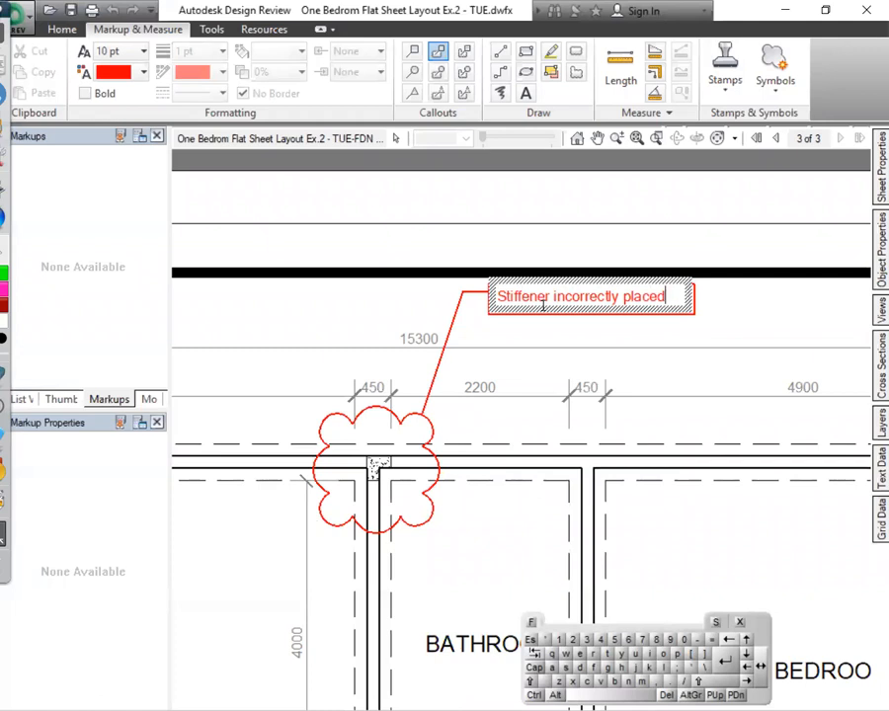
pyautogui.press('Left')
pyautogui.press('Left')
pyautogui.press('Left')
pyautogui.press('Left')
pyautogui.press('Left')
pyautogui.press('Left')
pyautogui.press('Return')
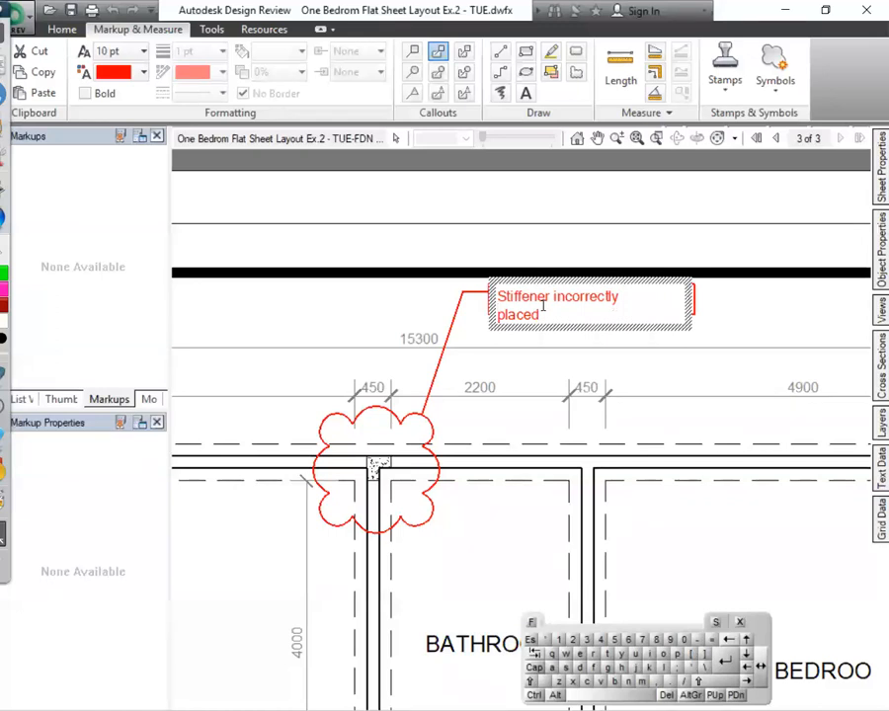
pyautogui.click(733, 313)
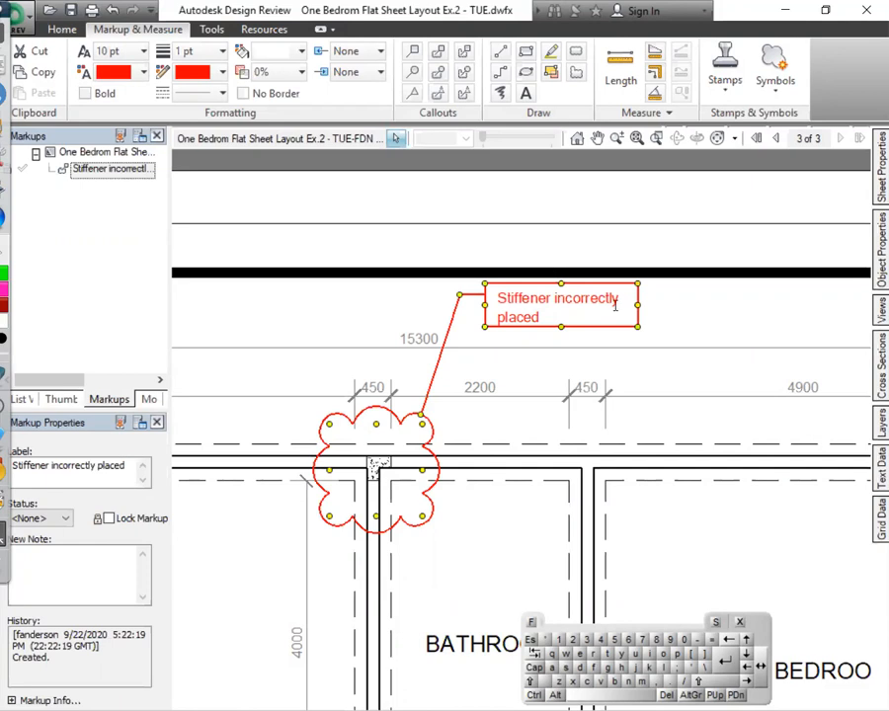
# Set the text size of the whole stiffener callout note to 12 pt
pyautogui.doubleClick(542, 314)
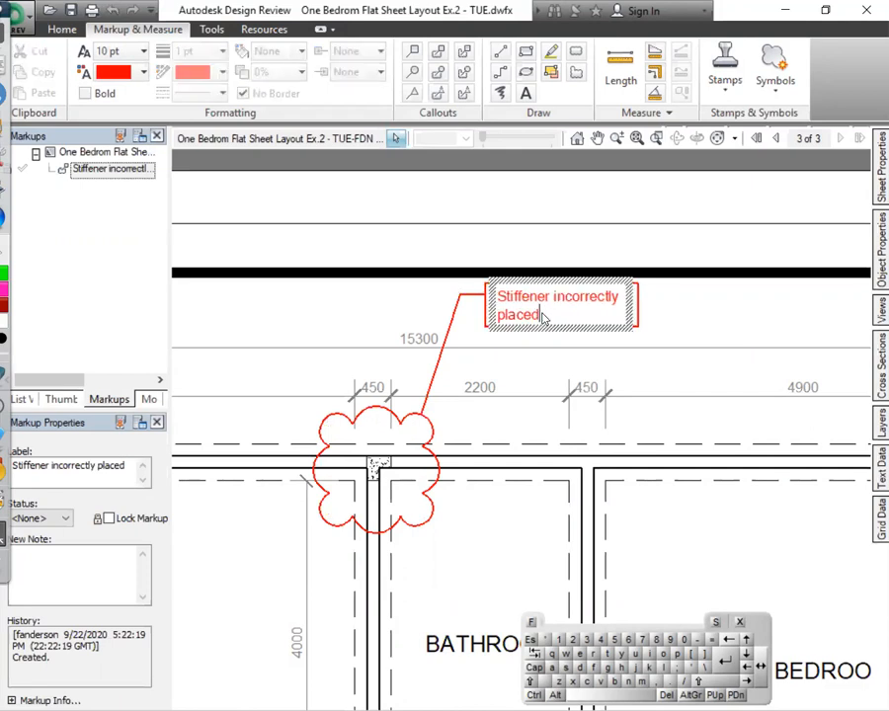
pyautogui.moveTo(543, 314)
pyautogui.mouseDown()
pyautogui.moveTo(519, 314)
pyautogui.moveTo(495, 296)
pyautogui.mouseUp()
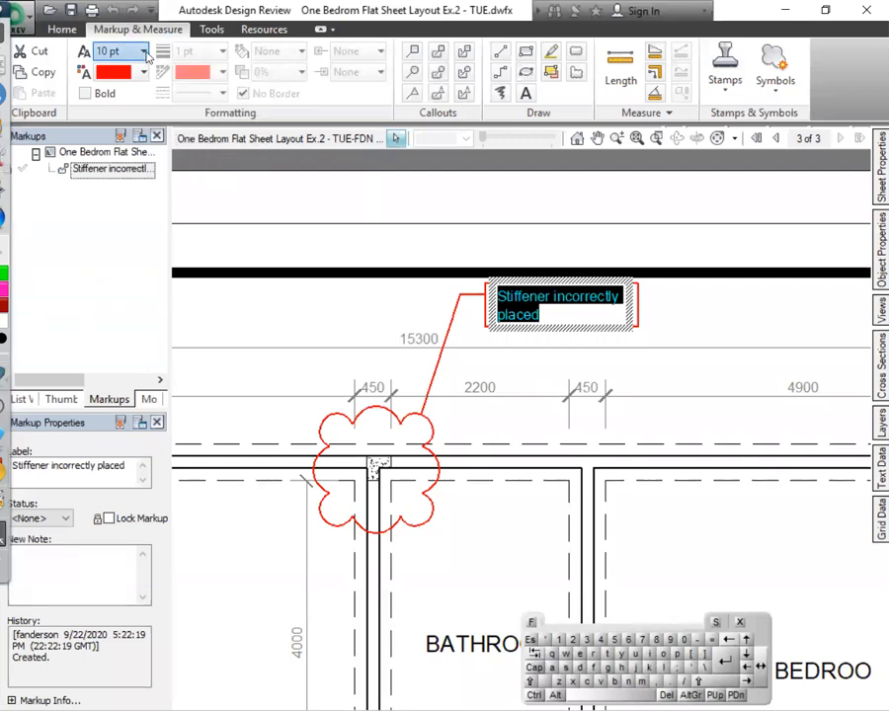
pyautogui.click(144, 51)
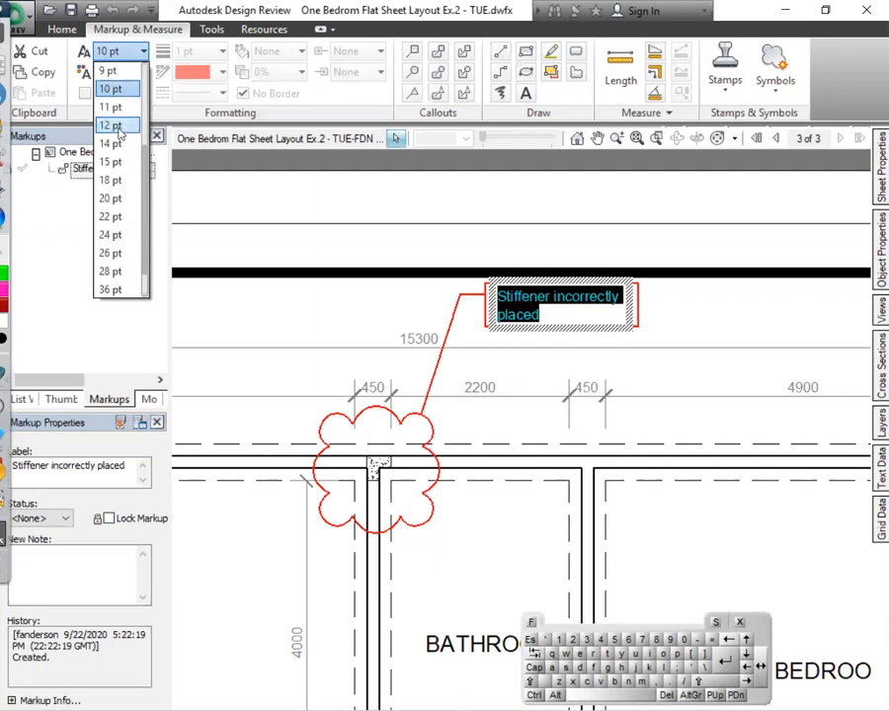
pyautogui.click(122, 126)
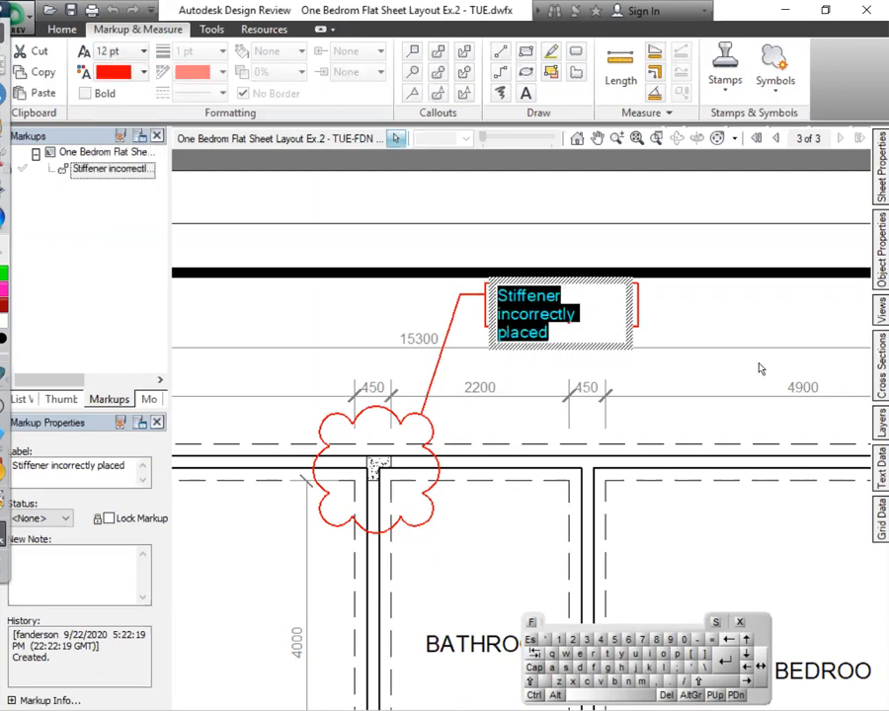
pyautogui.click(701, 322)
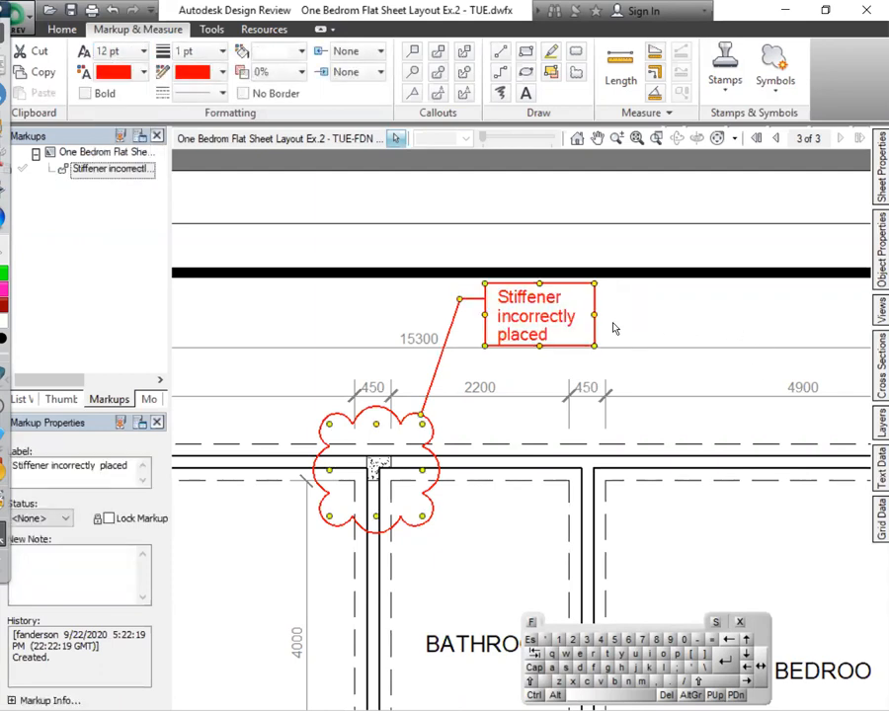
# Widen the callout's text box to fit "Stiffener incorrectly" on one line and remove the blank line above "placed"
pyautogui.moveTo(594, 314); pyautogui.dragTo(662, 314)
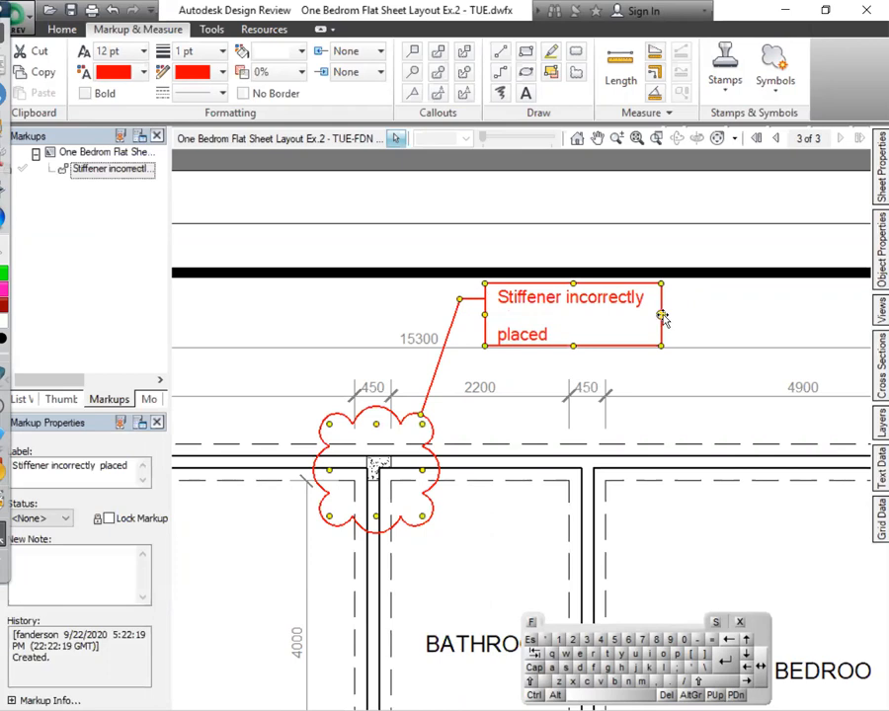
pyautogui.click(705, 314)
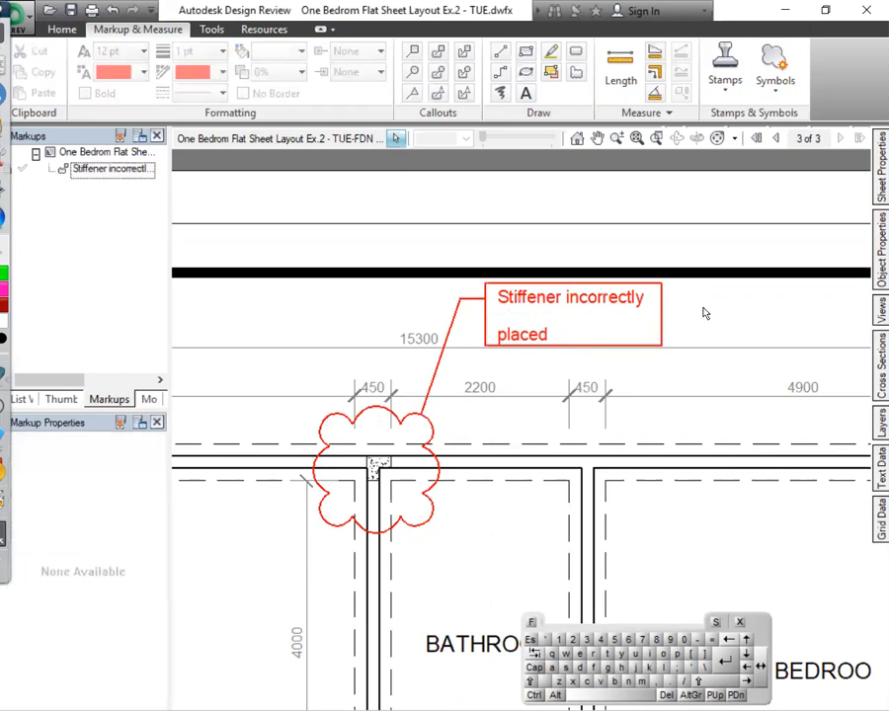
pyautogui.click(561, 335)
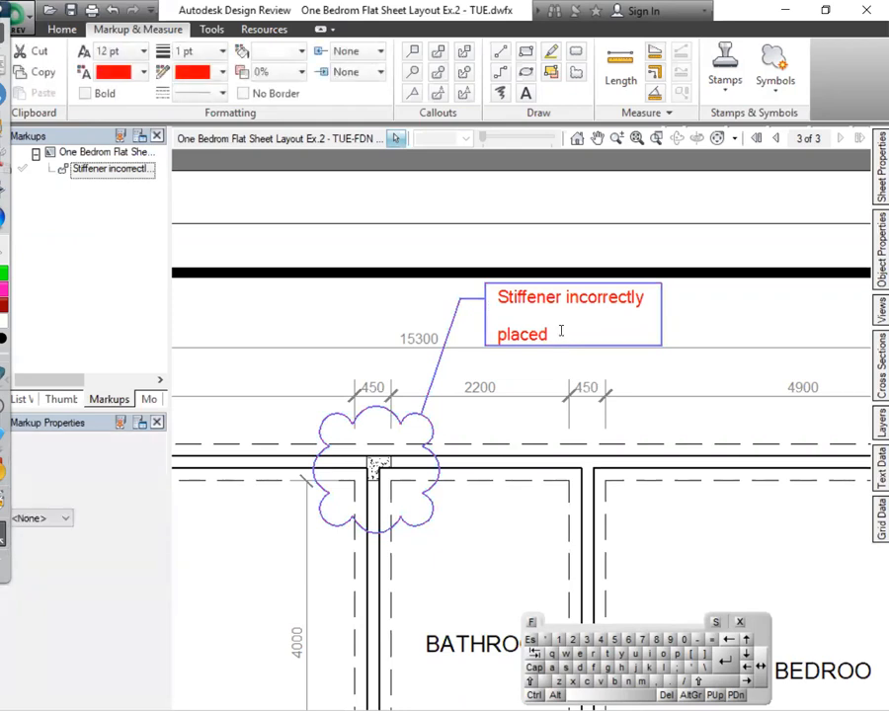
pyautogui.doubleClick(559, 333)
pyautogui.moveTo(559, 333); pyautogui.dragTo(490, 302)
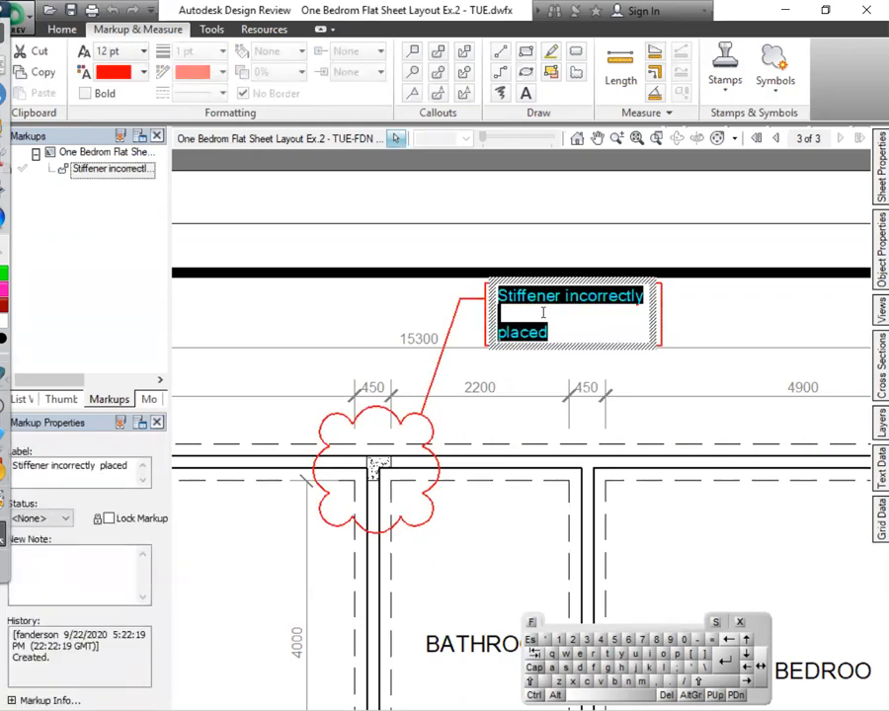
pyautogui.click(523, 314)
pyautogui.press('BackSpace')
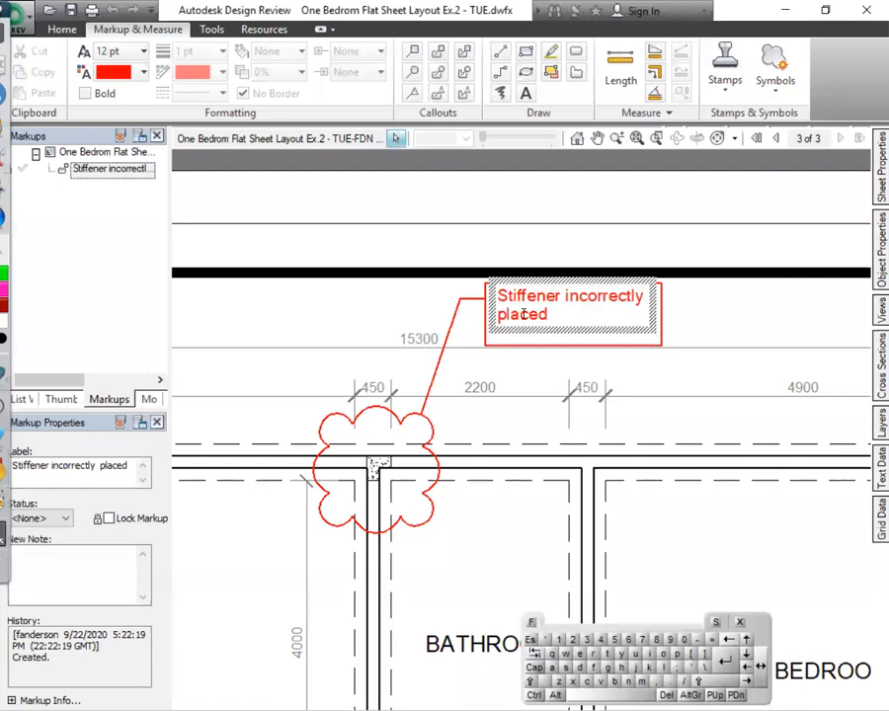
pyautogui.click(632, 351)
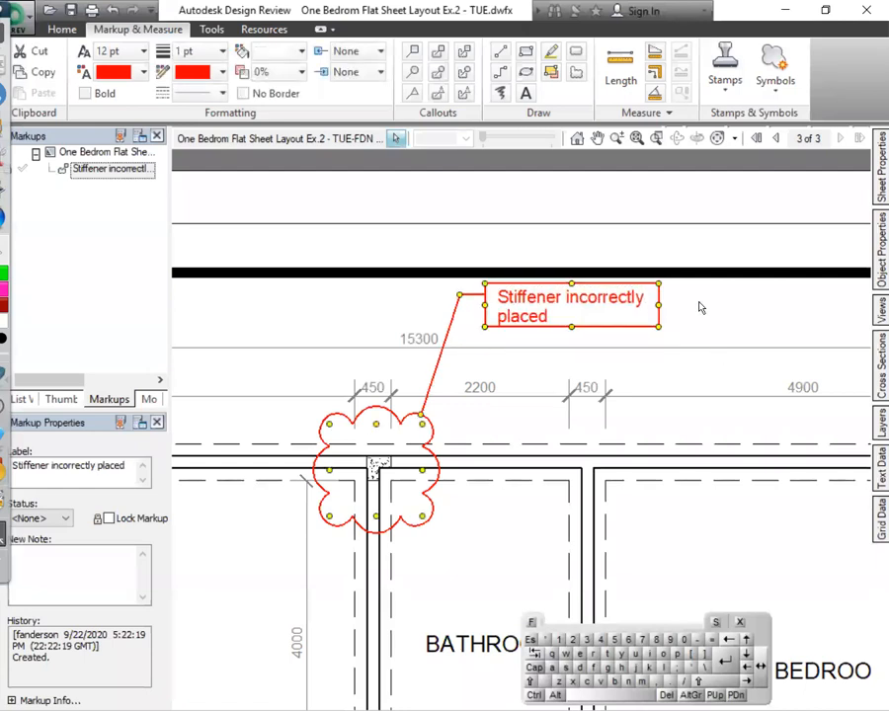
# Change the text colour of the whole stiffener callout note to blue
pyautogui.doubleClick(561, 318)
pyautogui.moveTo(561, 314); pyautogui.dragTo(375, 179)
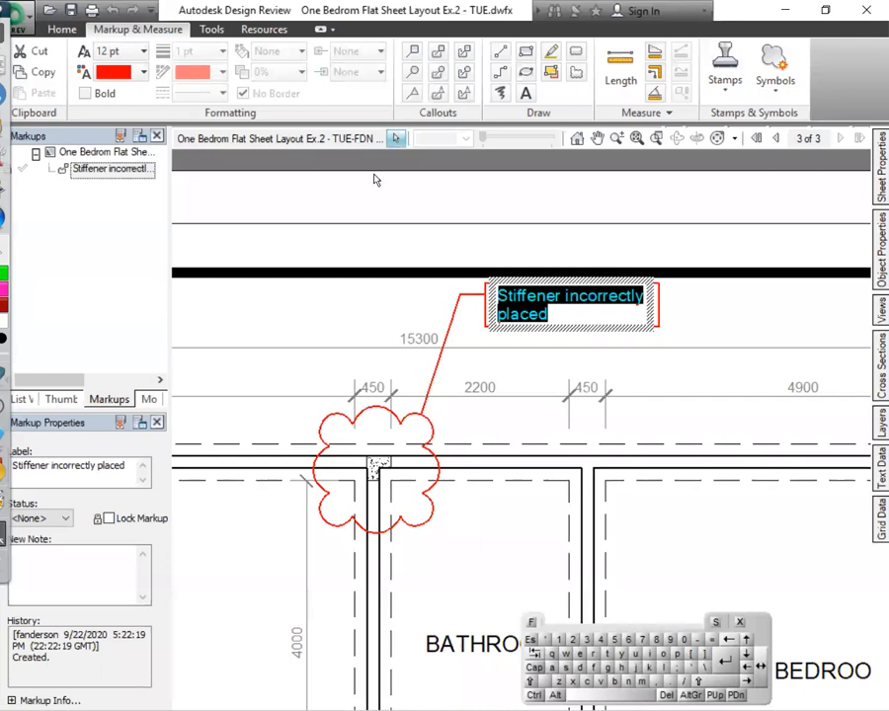
pyautogui.click(145, 73)
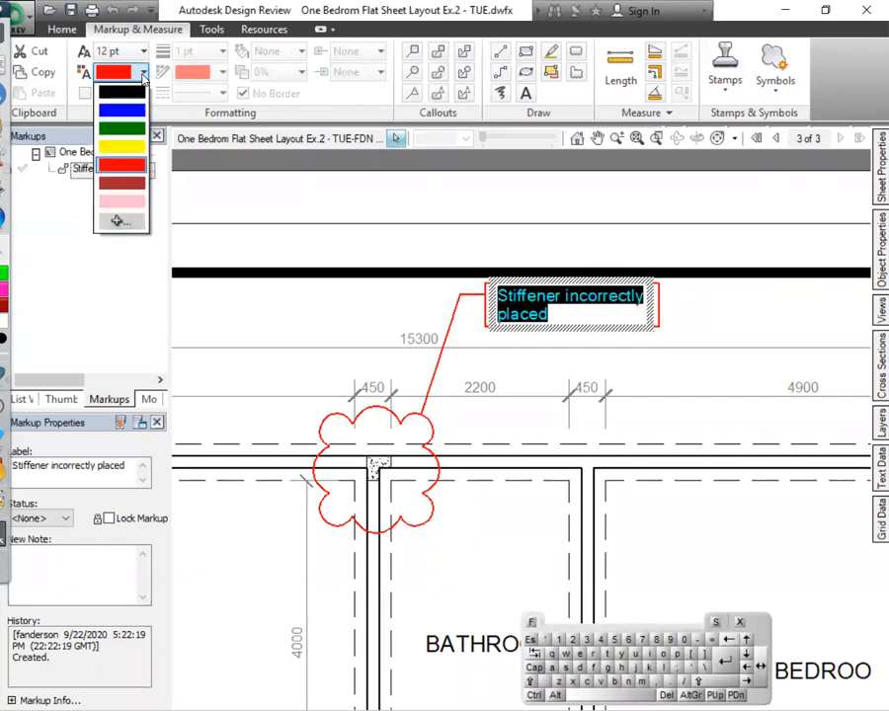
pyautogui.click(126, 108)
pyautogui.click(771, 327)
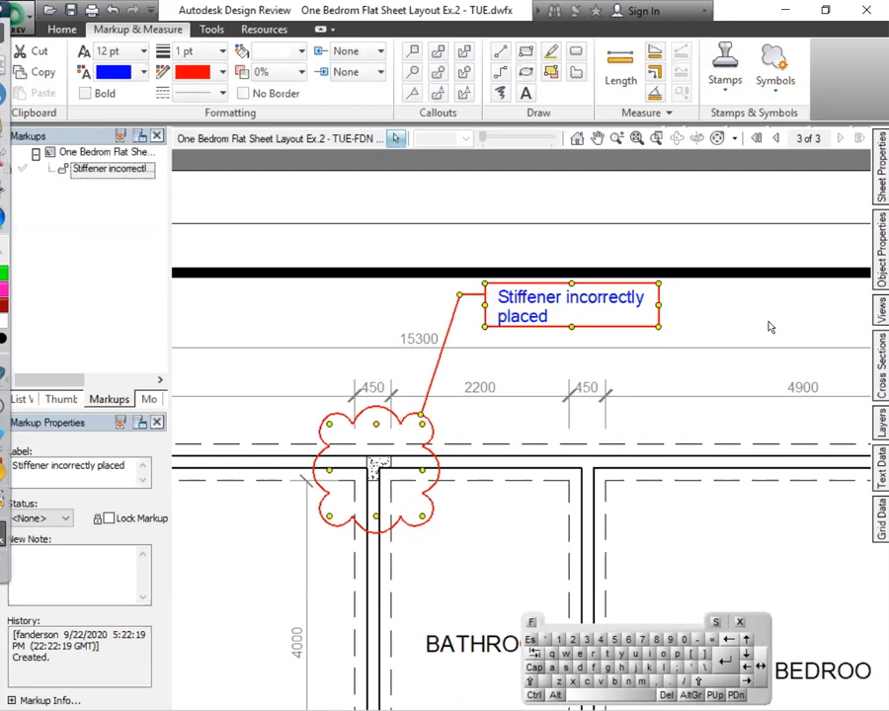
# Try green as the callout's line colour and set the line colour back to red
pyautogui.click(222, 74)
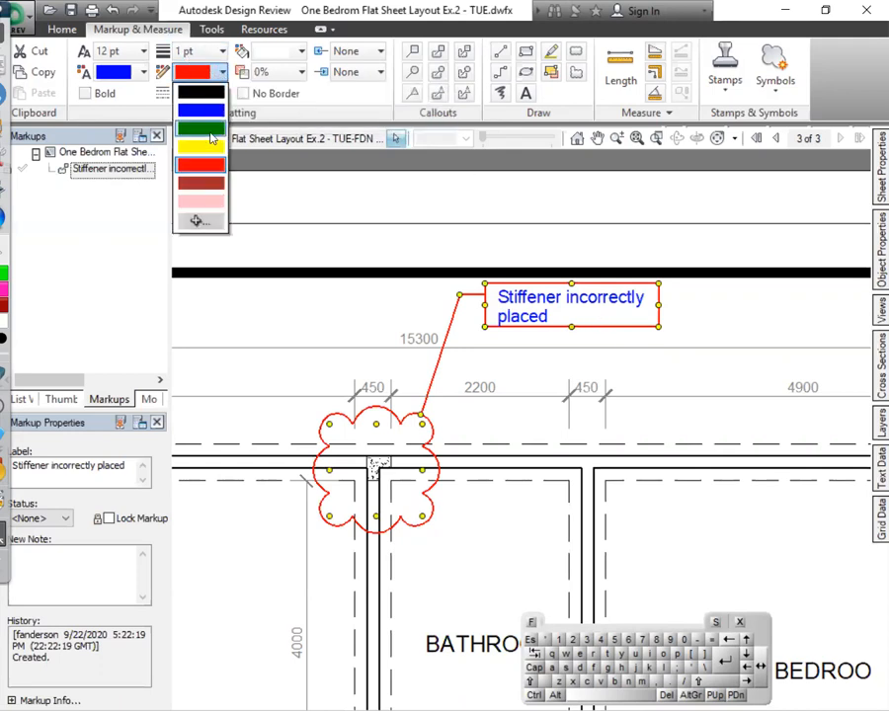
pyautogui.click(211, 139)
pyautogui.click(735, 342)
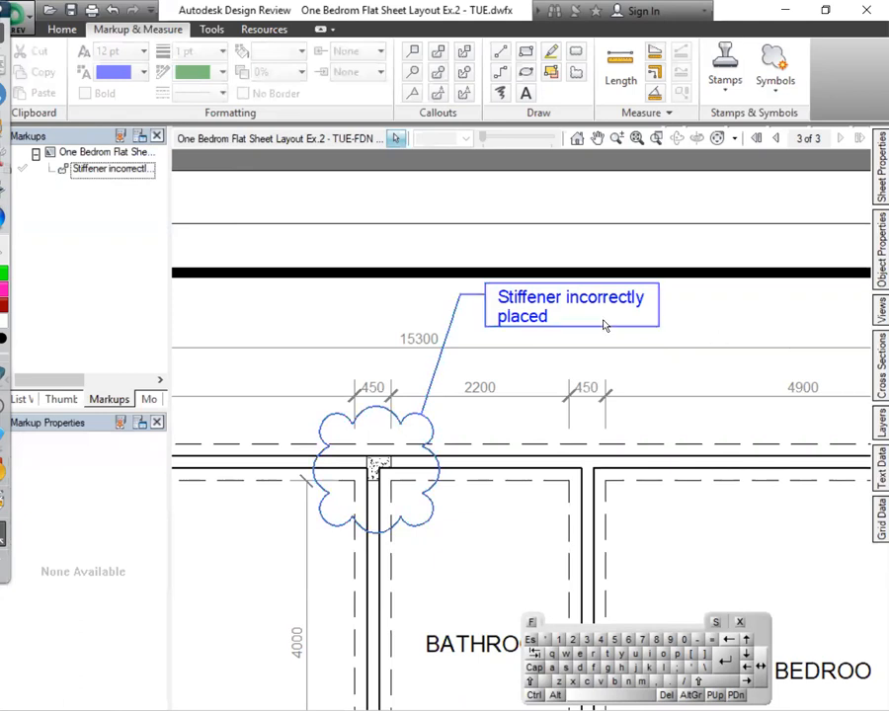
pyautogui.click(603, 324)
pyautogui.click(221, 75)
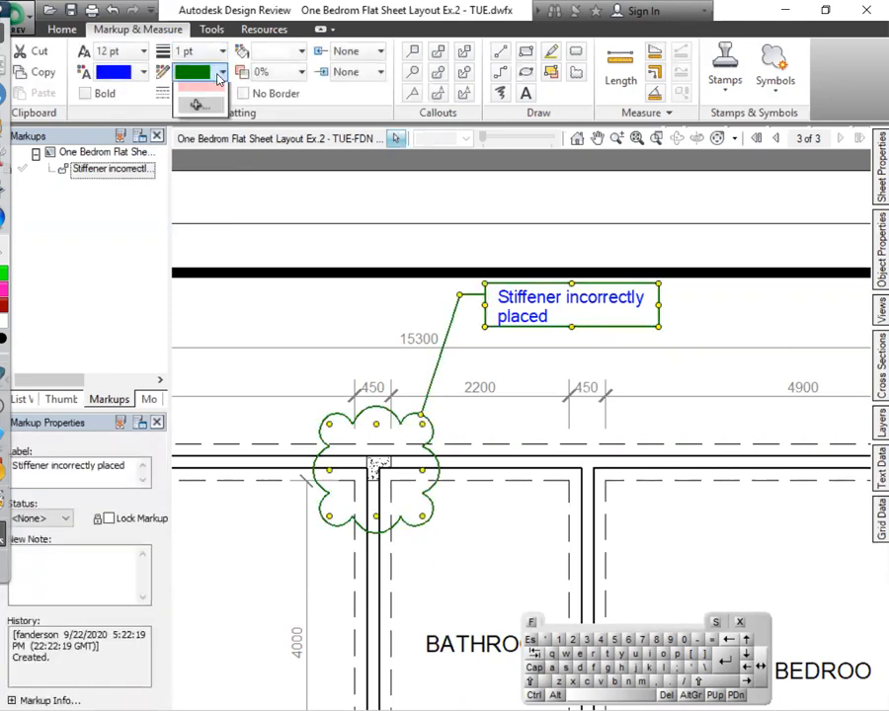
pyautogui.click(202, 164)
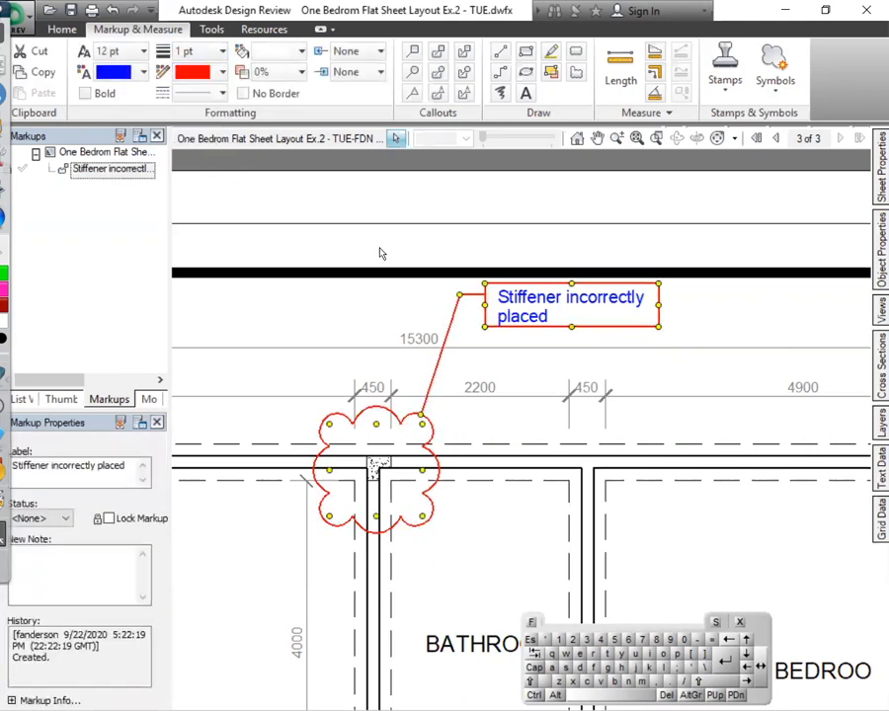
# Locate the stiffener callout on the foundation plan from its entry in the markups list and clear the selection
pyautogui.click(712, 333)
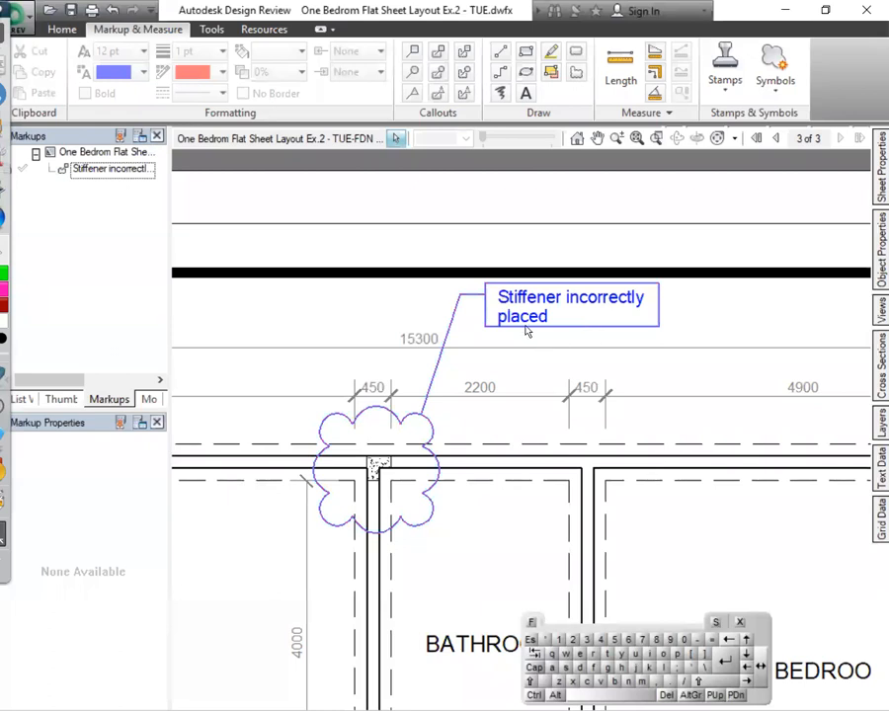
pyautogui.click(98, 172)
pyautogui.click(97, 172)
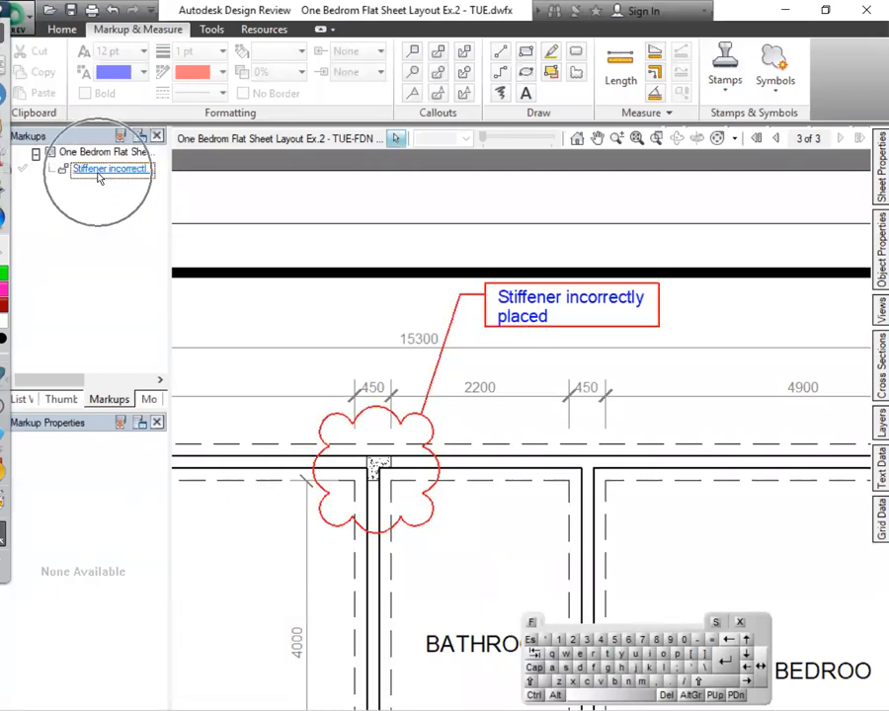
pyautogui.click(98, 171)
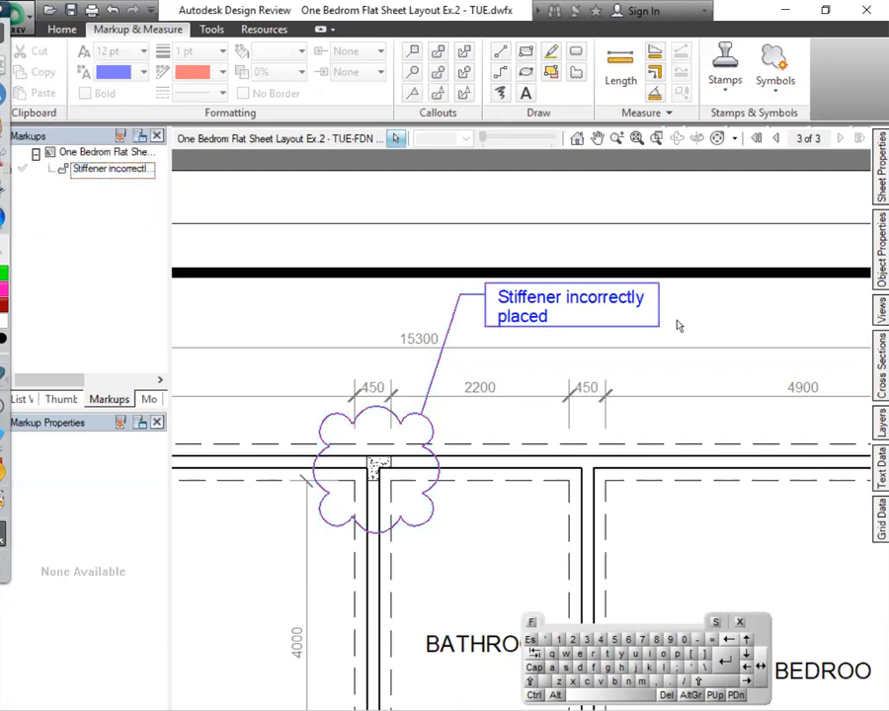
pyautogui.click(665, 474)
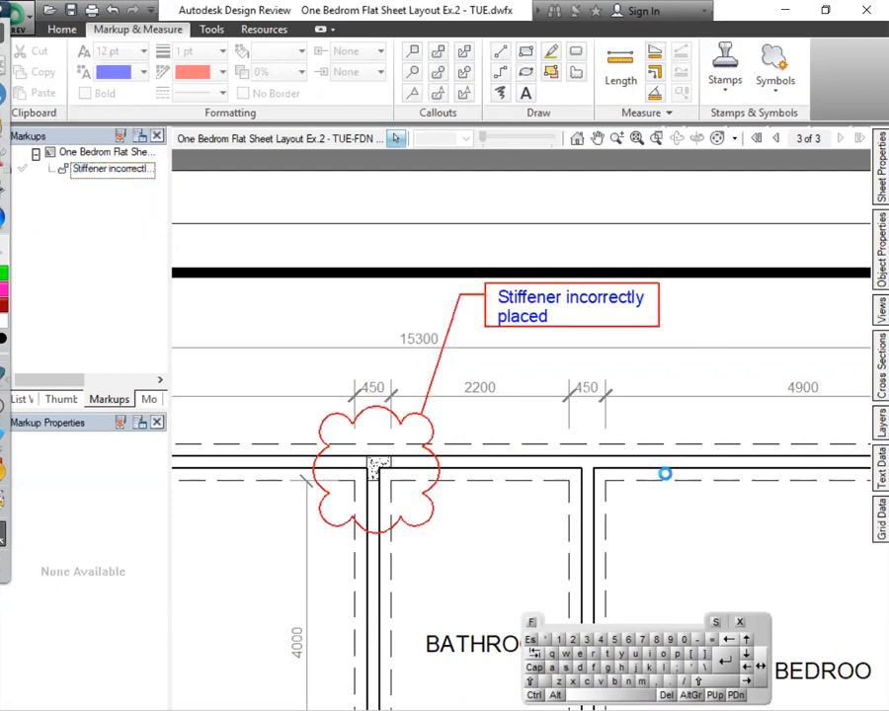
# Draw a freehand zigzag markup across the bedroom of the foundation plan and a tiny second freehand mark beside it
pyautogui.scroll(-5, 665, 474)
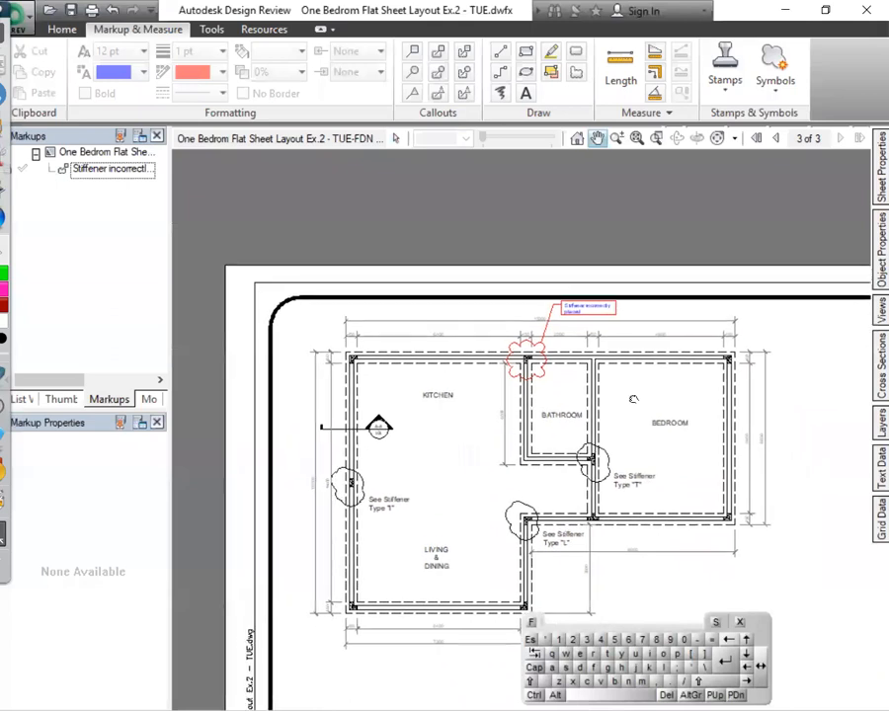
pyautogui.moveTo(633, 399); pyautogui.dragTo(593, 393, button='middle')
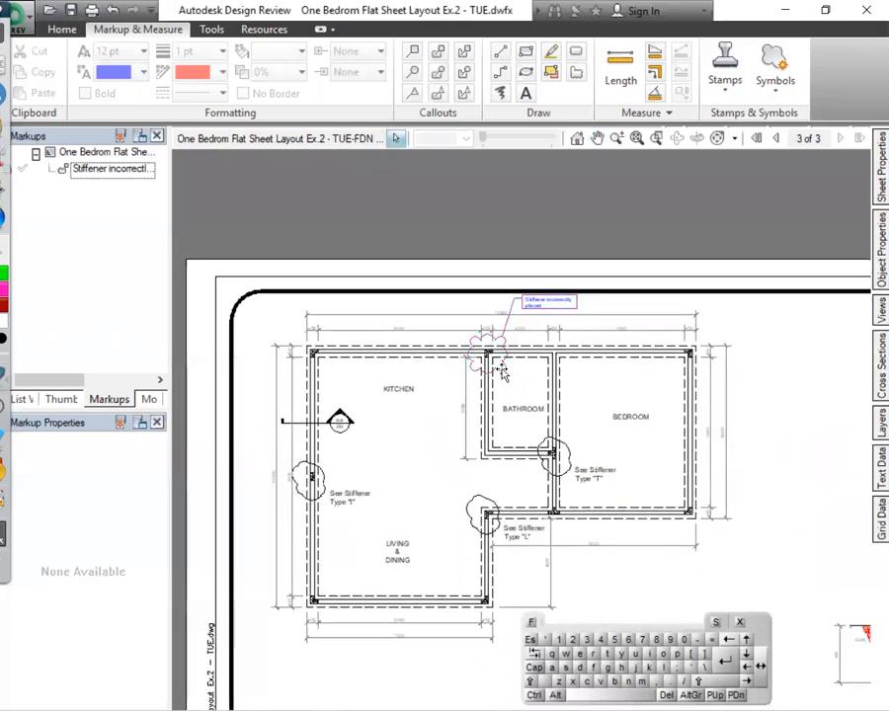
pyautogui.scroll(3, 502, 371)
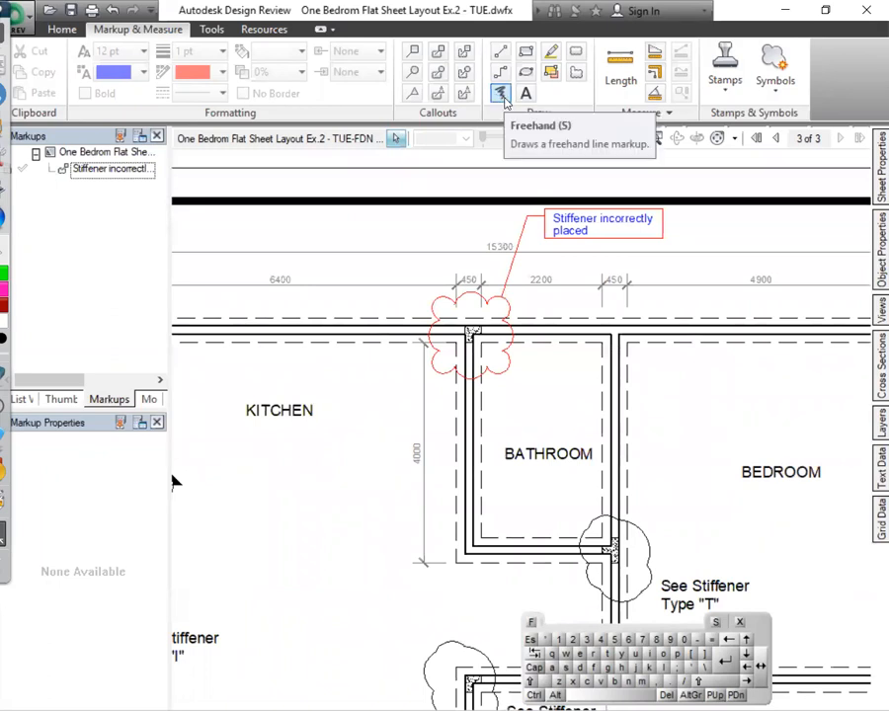
pyautogui.scroll(-5, 695, 391)
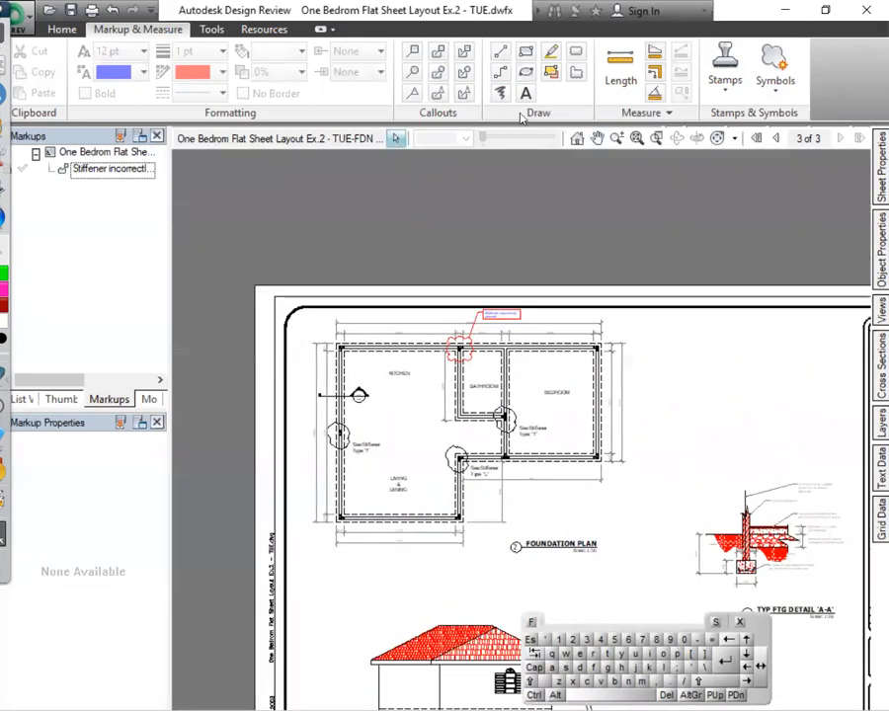
pyautogui.click(504, 93)
pyautogui.moveTo(512, 393); pyautogui.dragTo(640, 473)
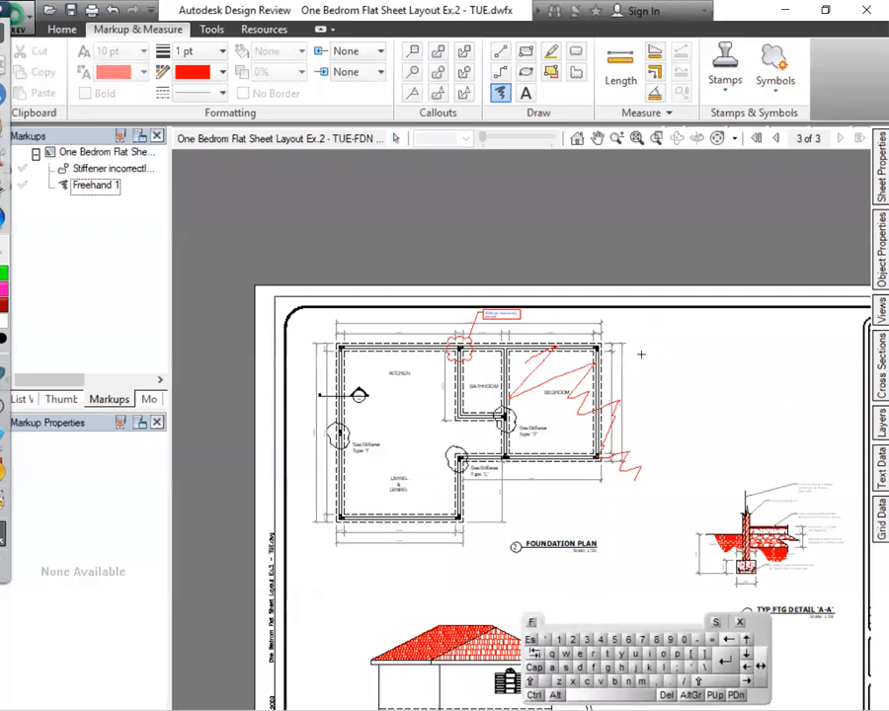
pyautogui.click(644, 353)
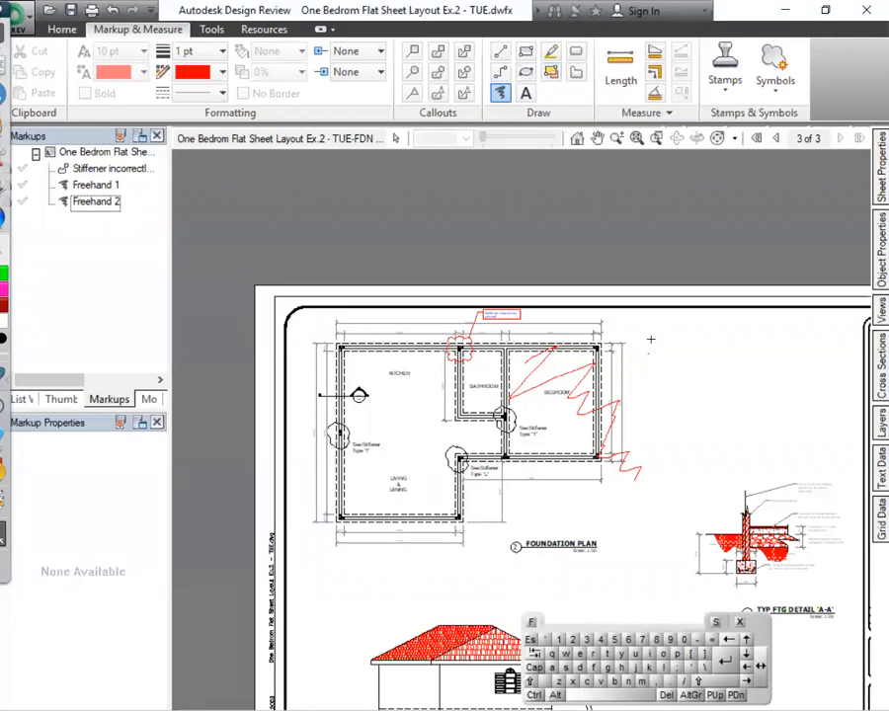
pyautogui.press('Escape')
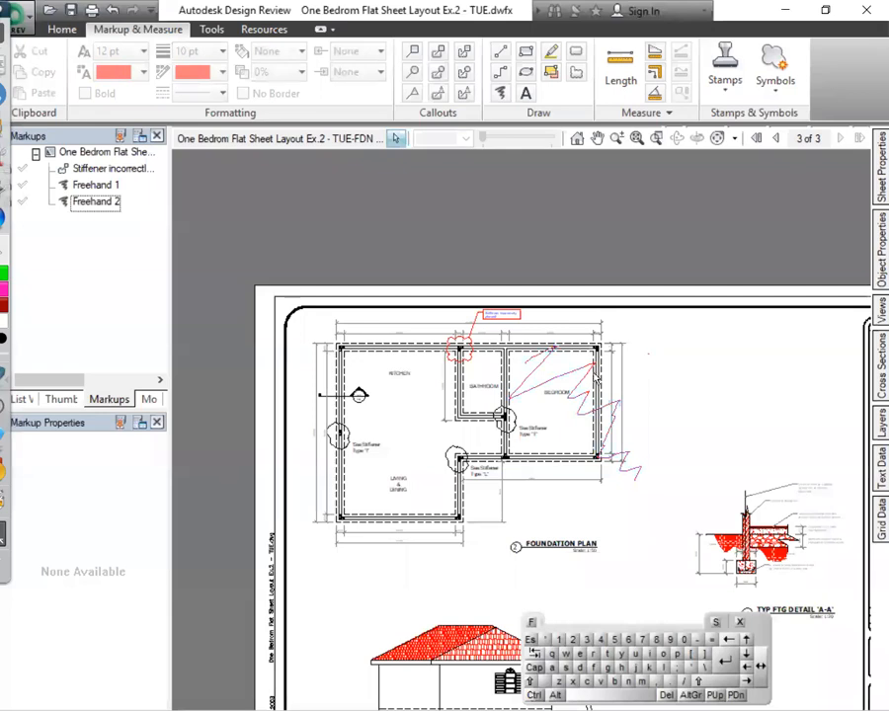
# Delete the freehand zigzag over the bedroom and the small freehand mark beside the plan
pyautogui.click(590, 378)
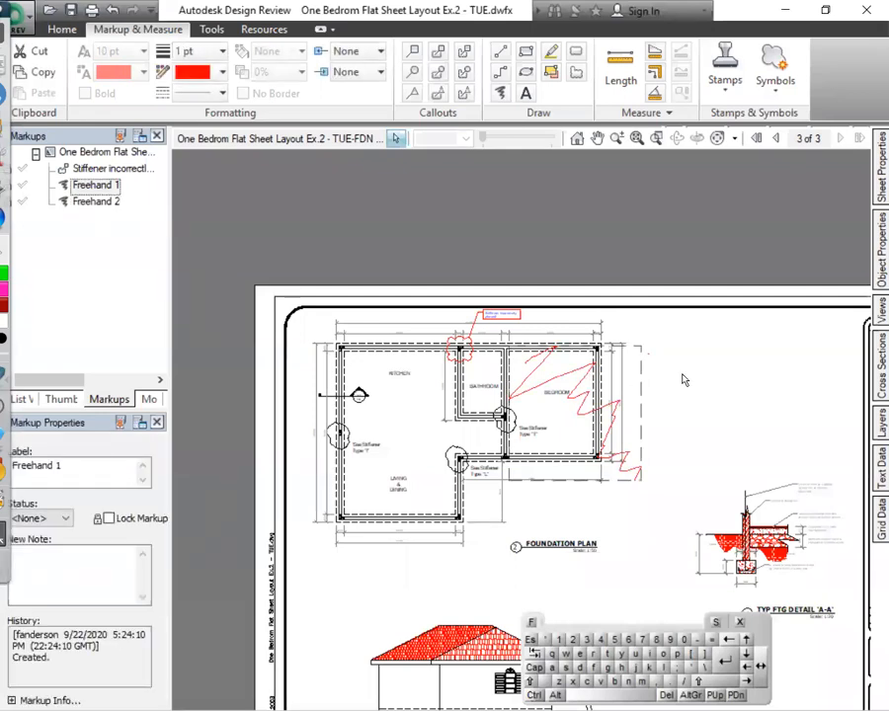
pyautogui.press('Delete')
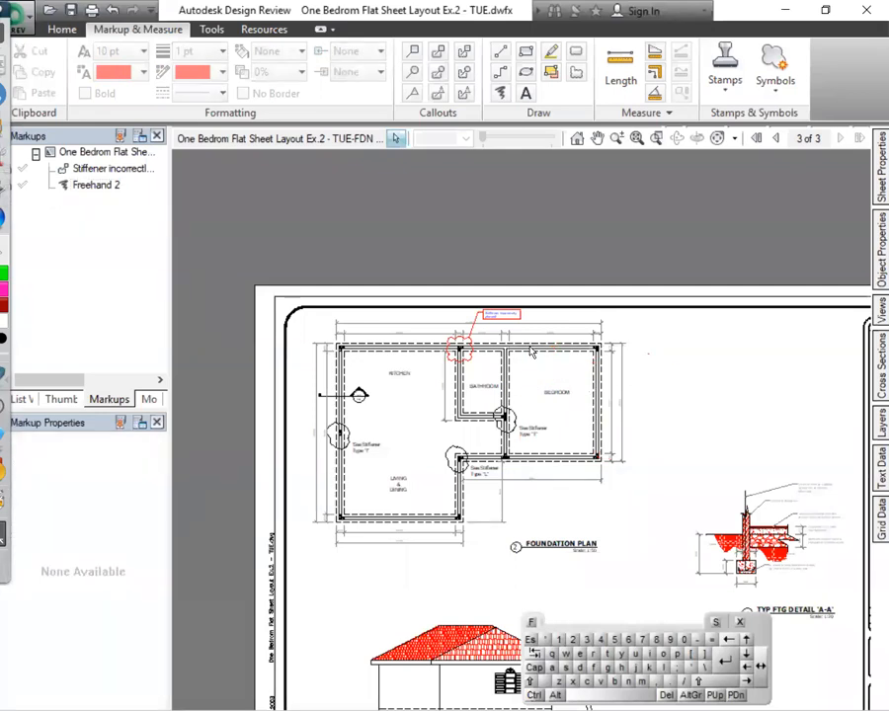
pyautogui.scroll(3, 529, 341)
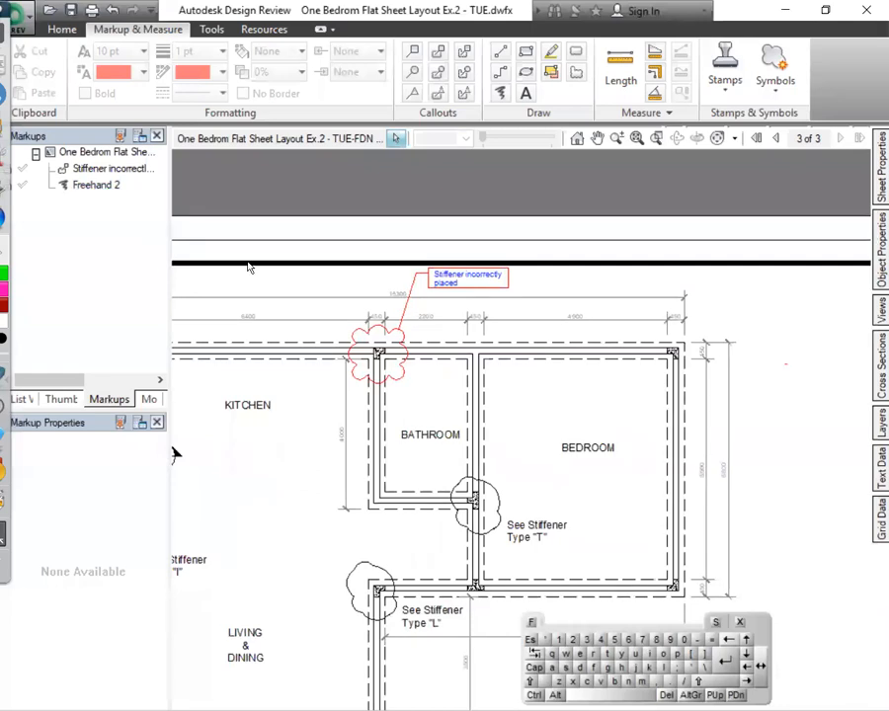
pyautogui.click(807, 373)
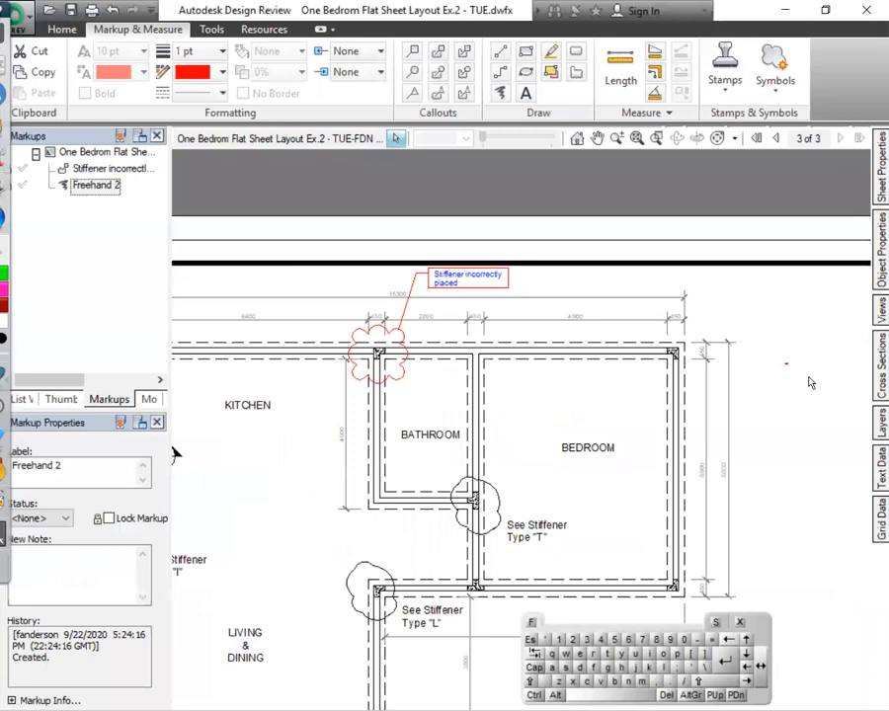
pyautogui.press('Delete')
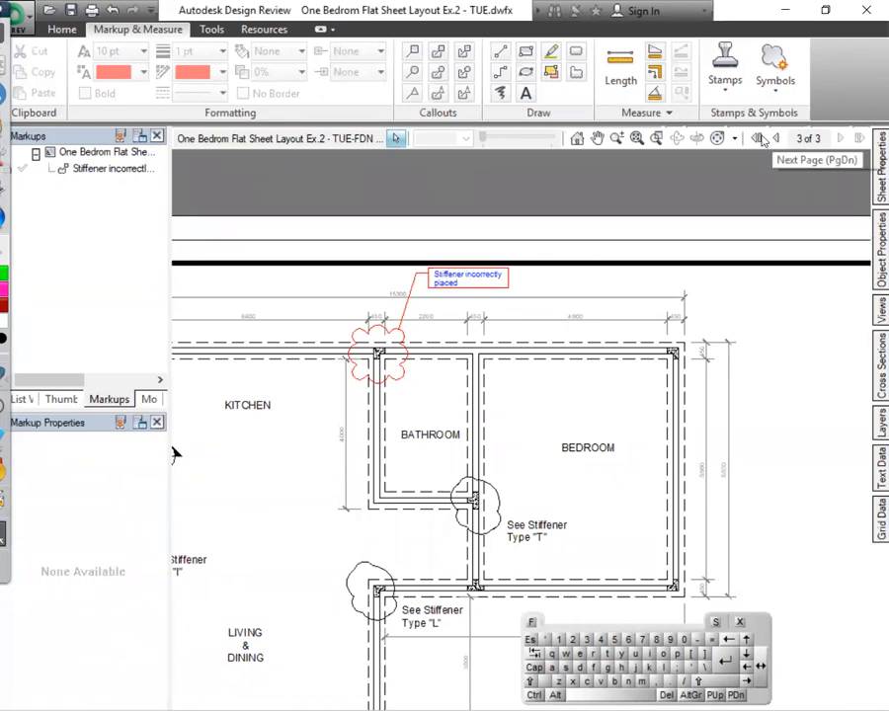
# Go to the site plan sheet and add a length dimension from the house's upper-left wall corner to the dashed lot boundary
pyautogui.click(758, 138)
pyautogui.scroll(5, 393, 360)
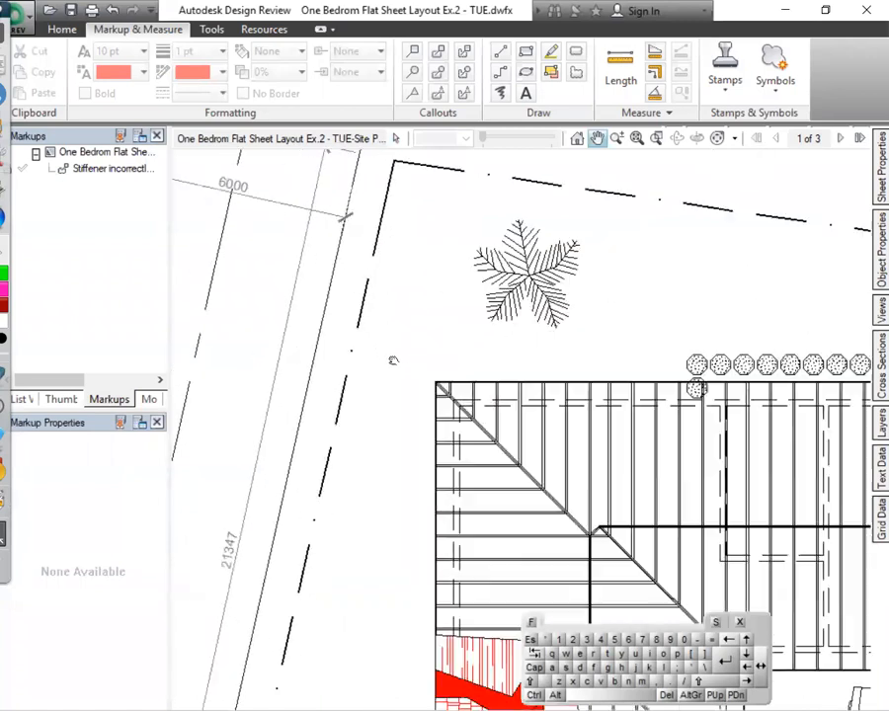
pyautogui.scroll(2, 393, 361)
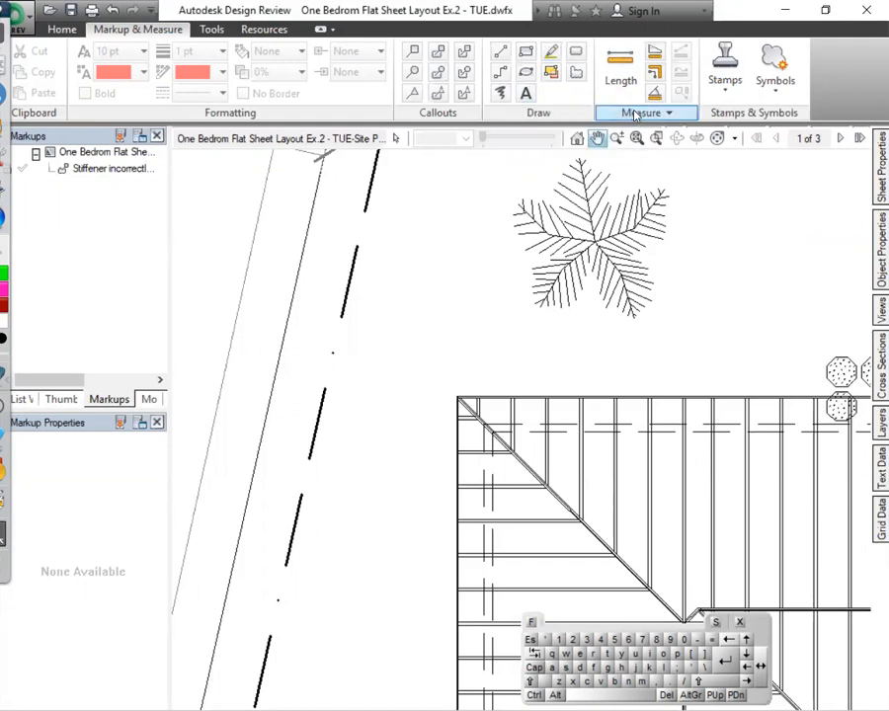
pyautogui.click(621, 74)
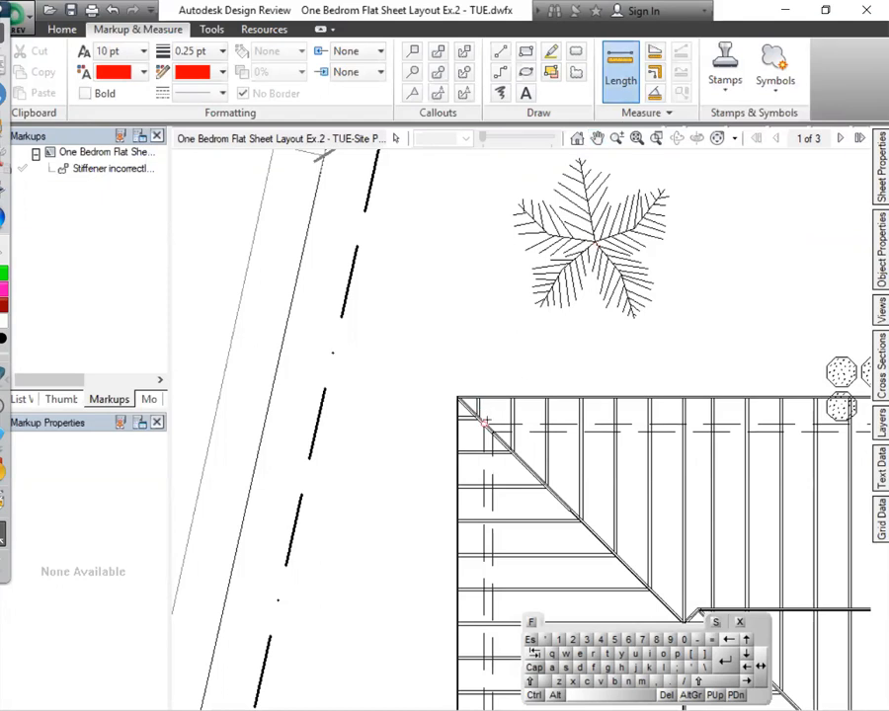
pyautogui.click(484, 423)
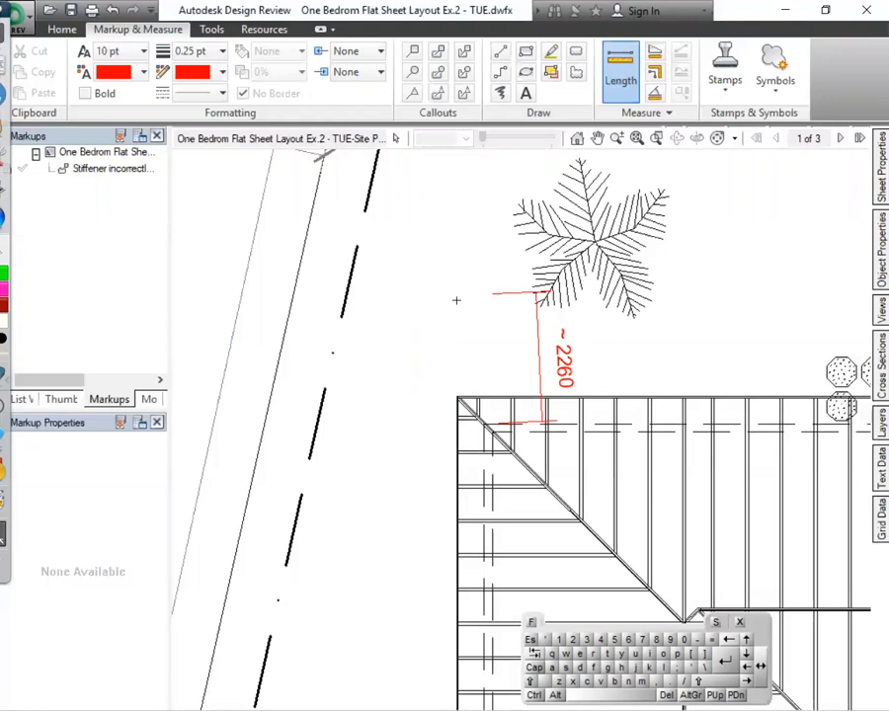
pyautogui.click(327, 384)
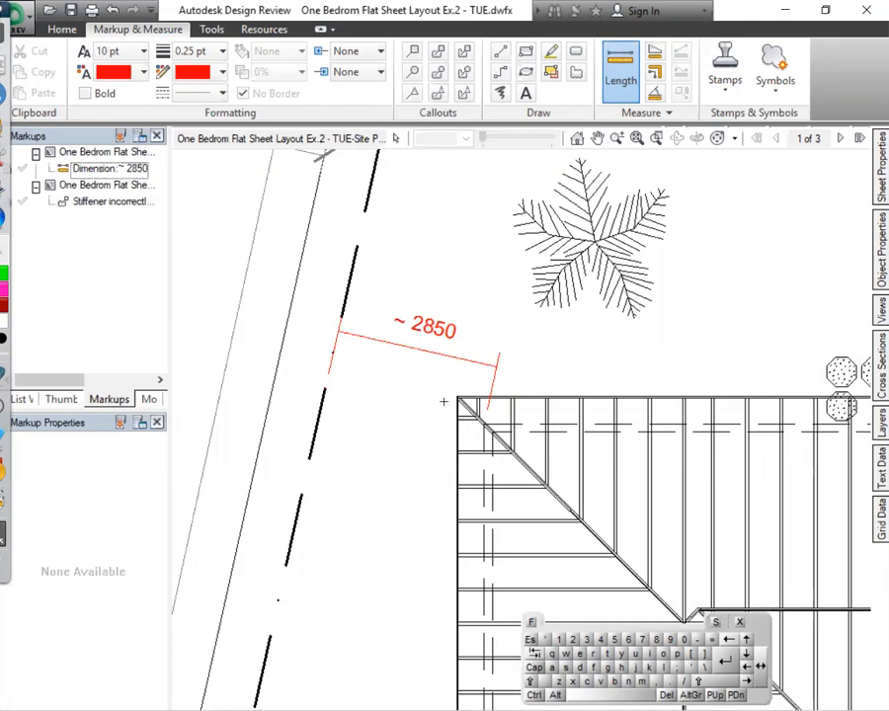
pyautogui.scroll(3, 457, 336)
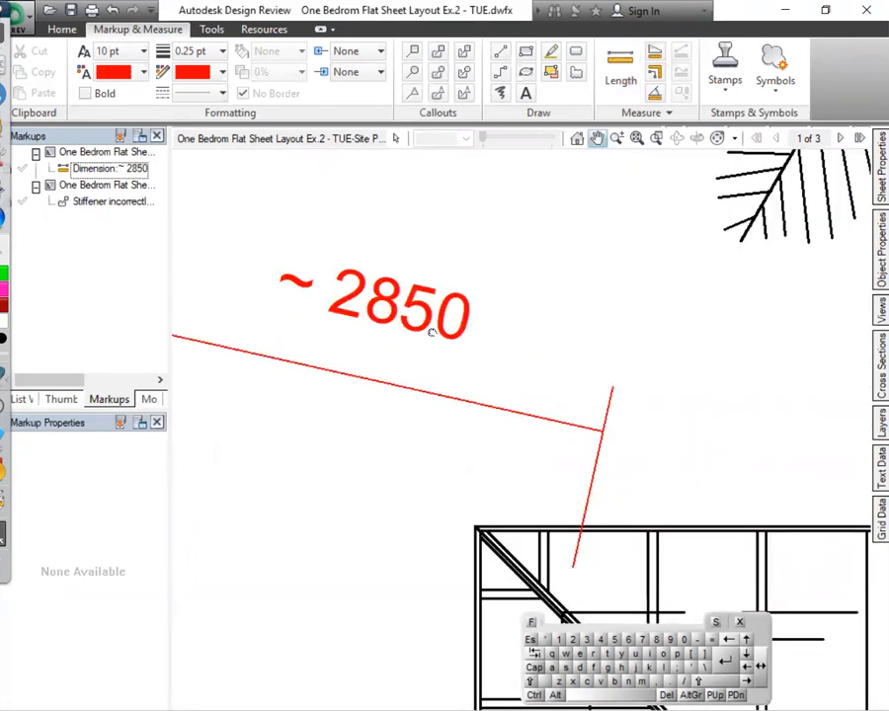
pyautogui.moveTo(408, 334); pyautogui.dragTo(494, 326, button='middle')
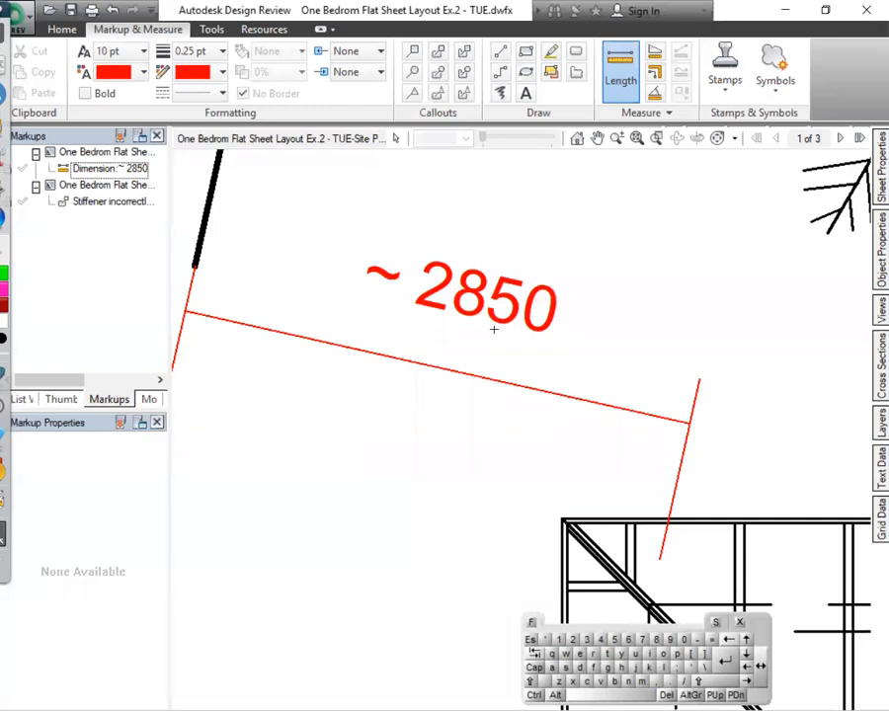
pyautogui.scroll(-5, 577, 294)
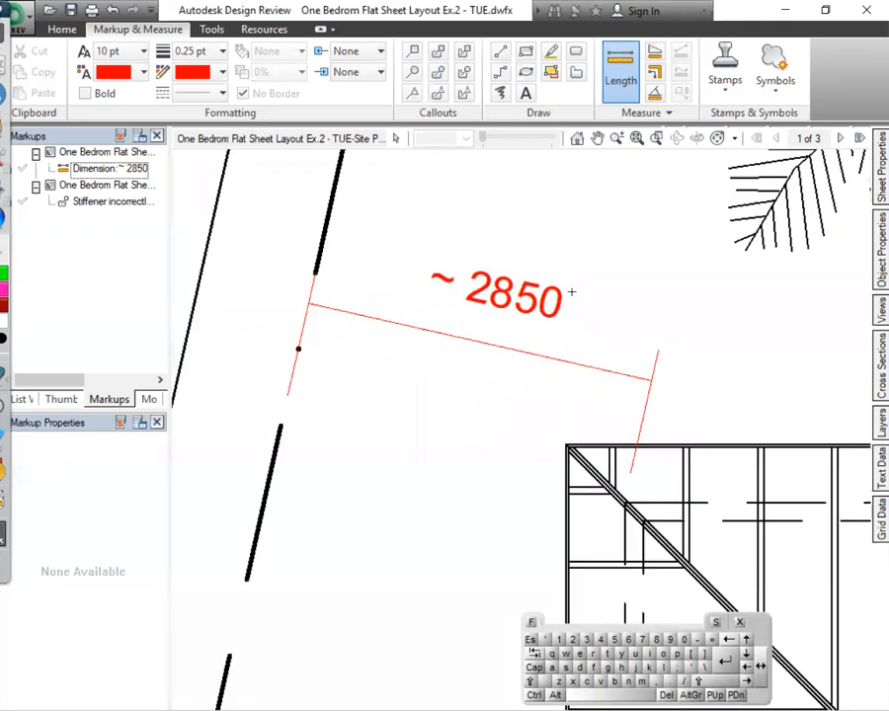
pyautogui.scroll(-3, 577, 293)
pyautogui.scroll(1, 553, 316)
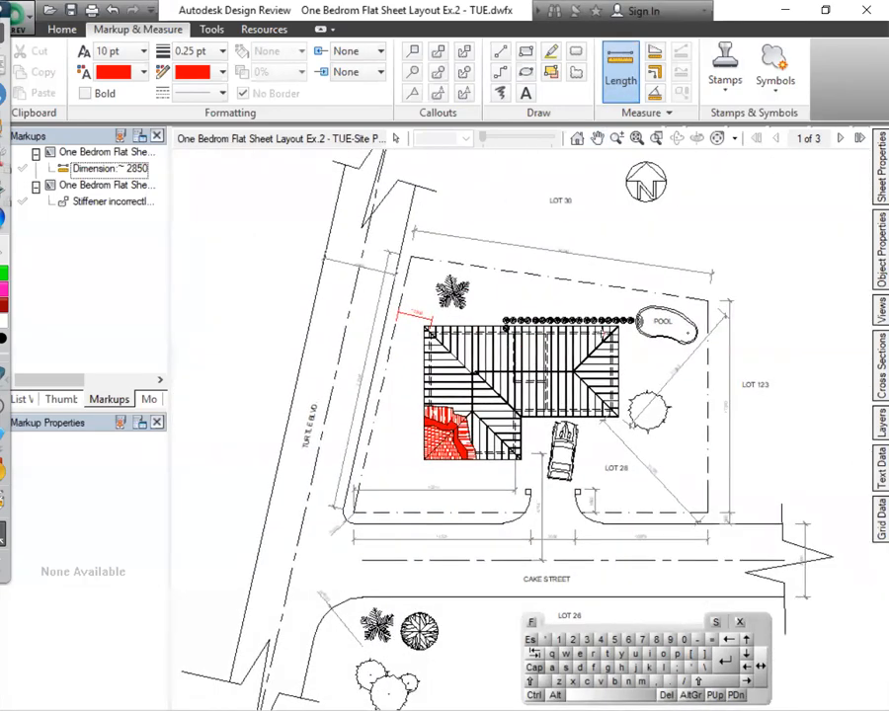
pyautogui.scroll(4, 594, 332)
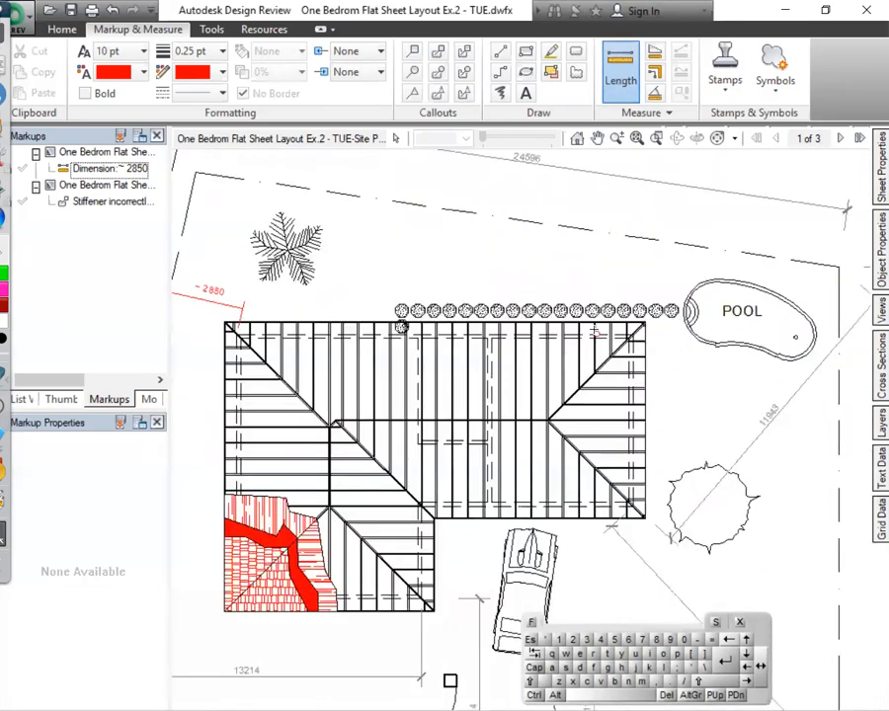
# Go to the floor plan sheet and measure the bedroom's upper wall from window W1 to the outer corner
pyautogui.click(841, 138)
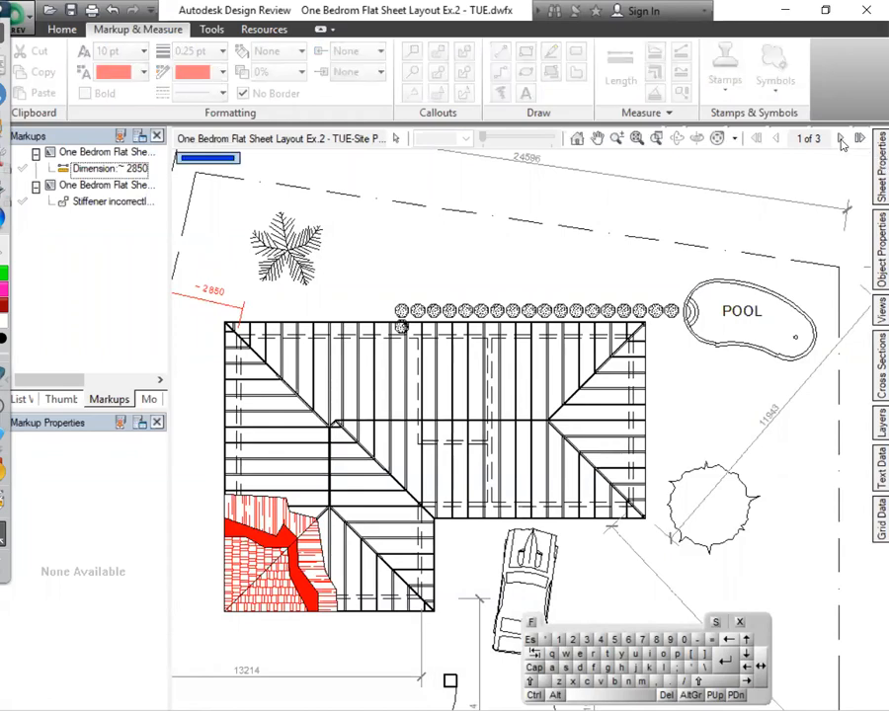
pyautogui.moveTo(819, 333); pyautogui.dragTo(413, 357)
pyautogui.scroll(-1, 616, 342)
pyautogui.moveTo(712, 339); pyautogui.dragTo(384, 386)
pyautogui.moveTo(790, 375); pyautogui.dragTo(480, 344)
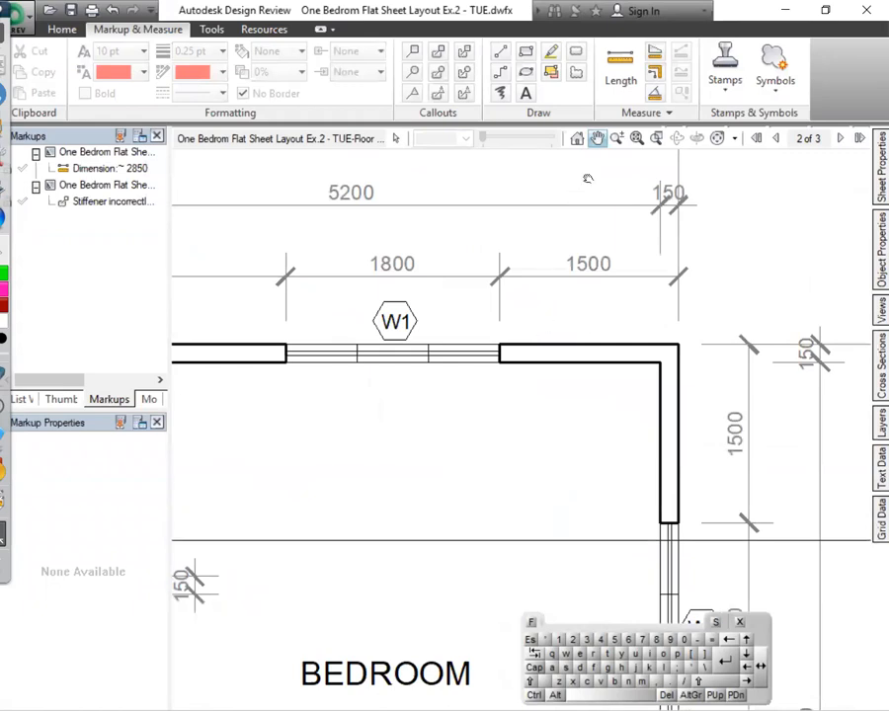
pyautogui.click(621, 71)
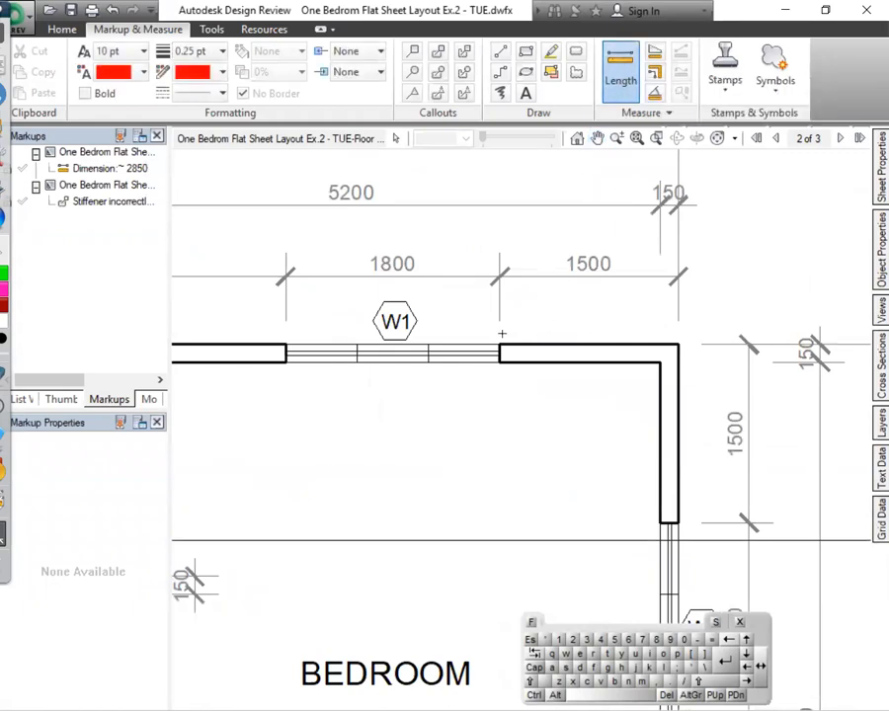
pyautogui.click(501, 342)
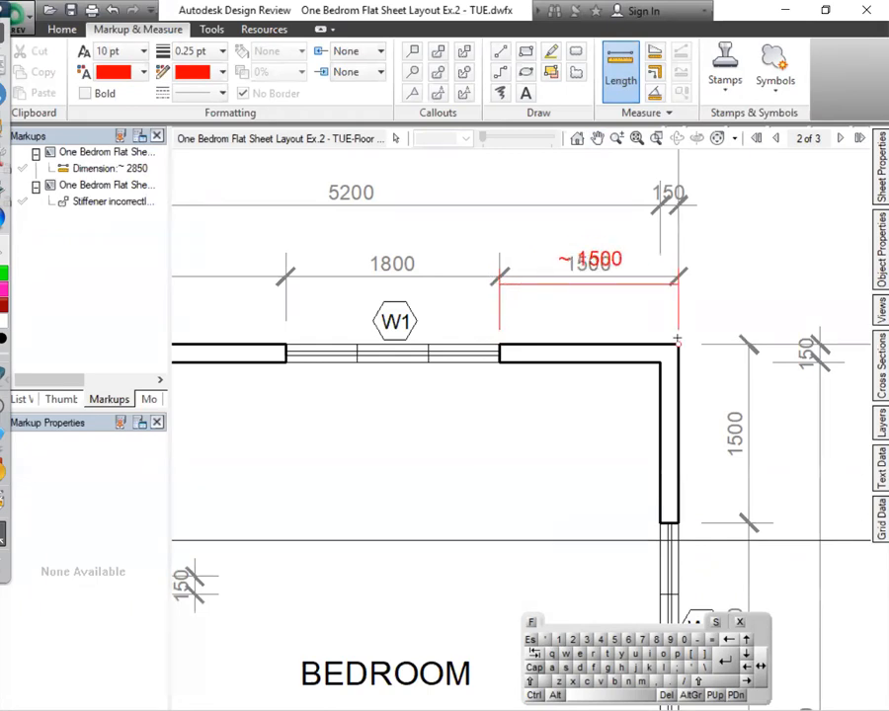
pyautogui.press('Escape')
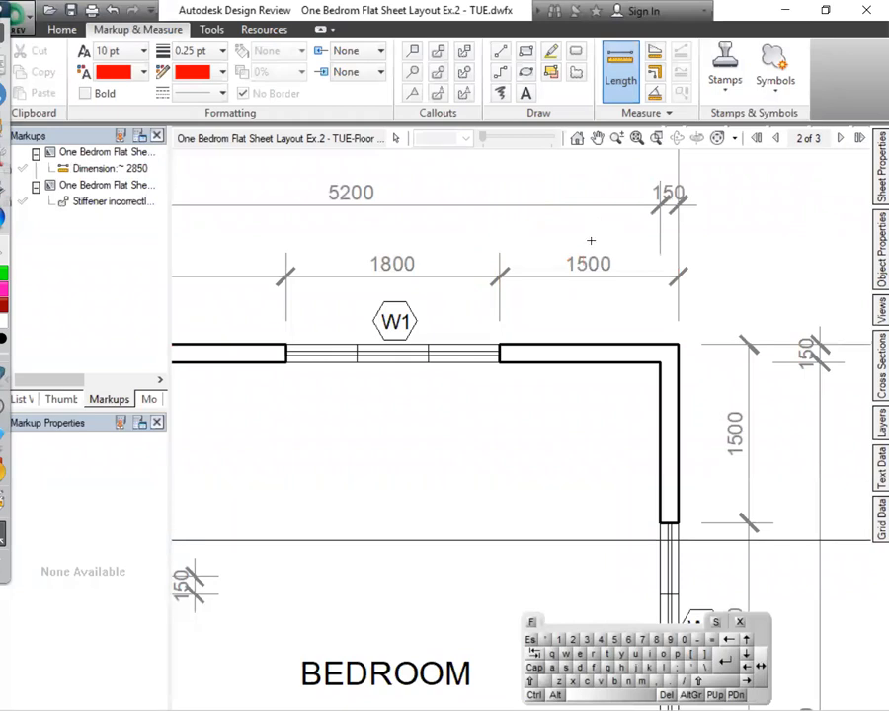
# Start a polyline length measurement at the kitchen's upper-left outer corner and carry it along the upper wall to the bedroom's upper-right outer corner
pyautogui.click(655, 76)
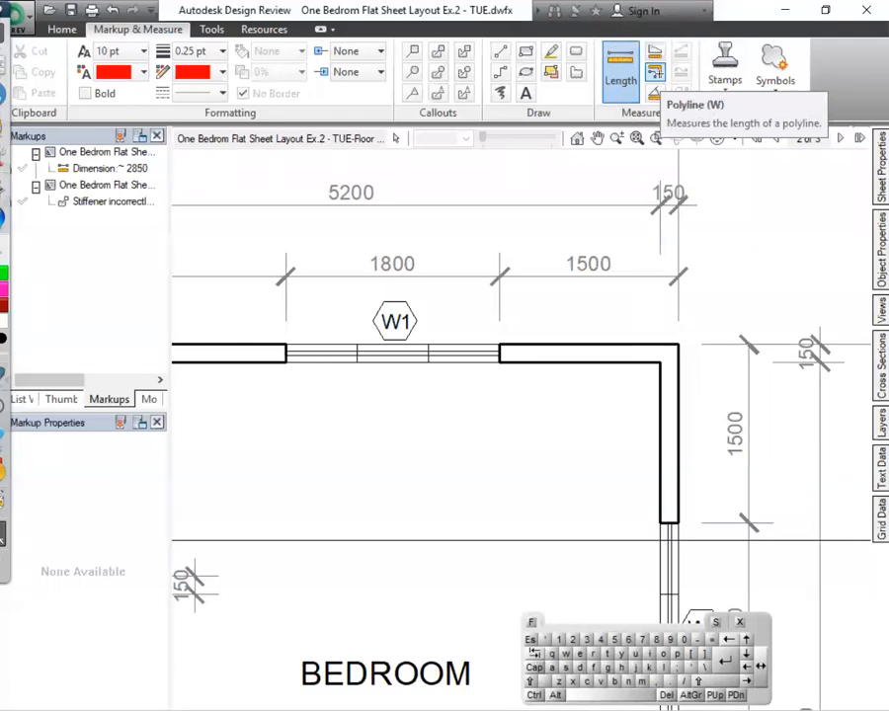
pyautogui.click(656, 75)
pyautogui.scroll(-6, 571, 365)
pyautogui.moveTo(466, 398); pyautogui.dragTo(792, 374, button='middle')
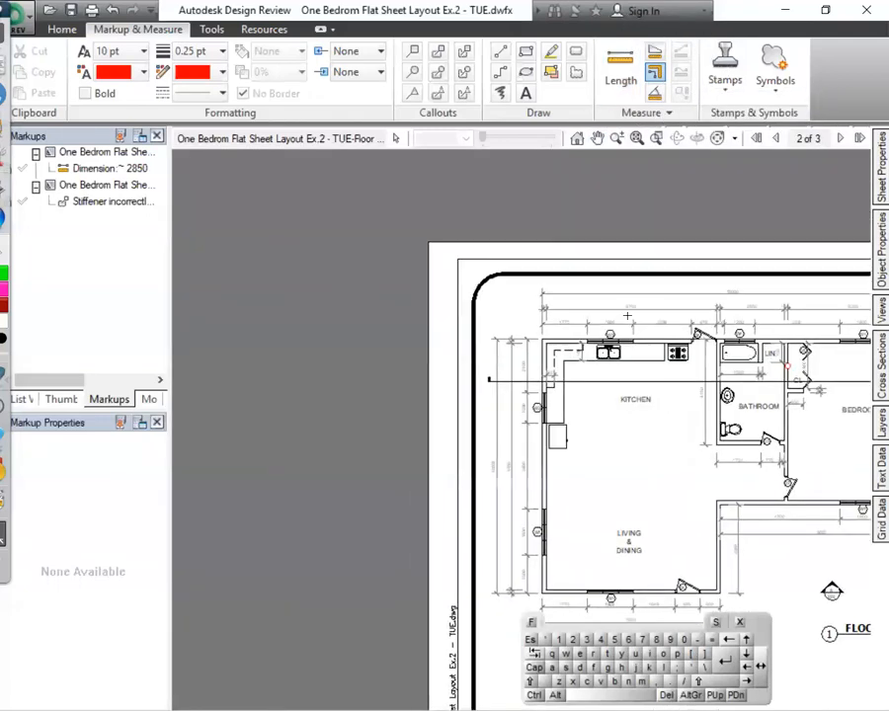
pyautogui.scroll(3, 531, 319)
pyautogui.scroll(2, 529, 319)
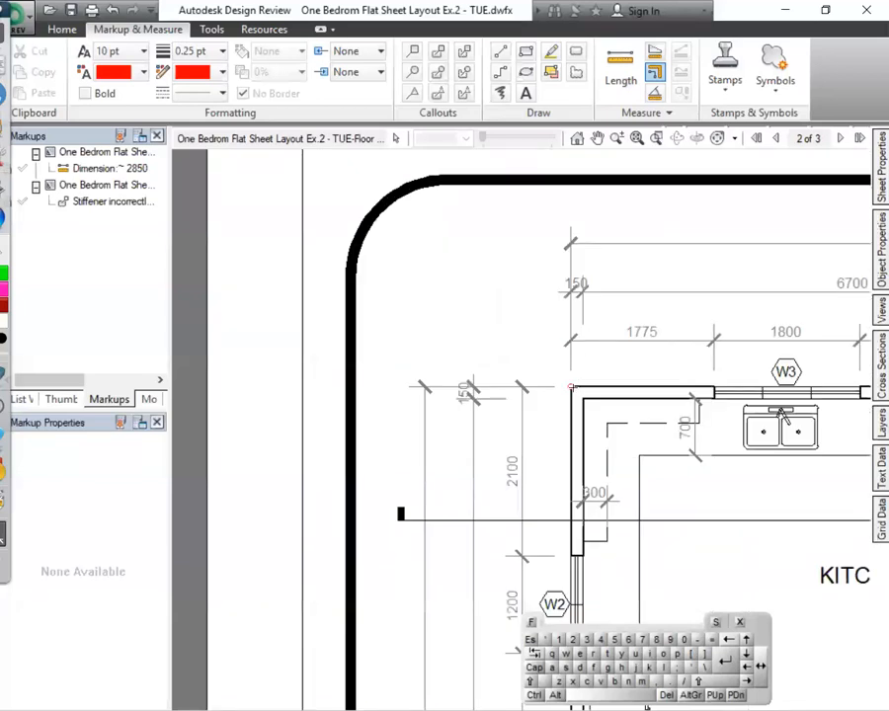
pyautogui.click(571, 387)
pyautogui.scroll(-2, 784, 415)
pyautogui.moveTo(797, 418); pyautogui.dragTo(214, 457, button='middle')
pyautogui.scroll(1, 680, 428)
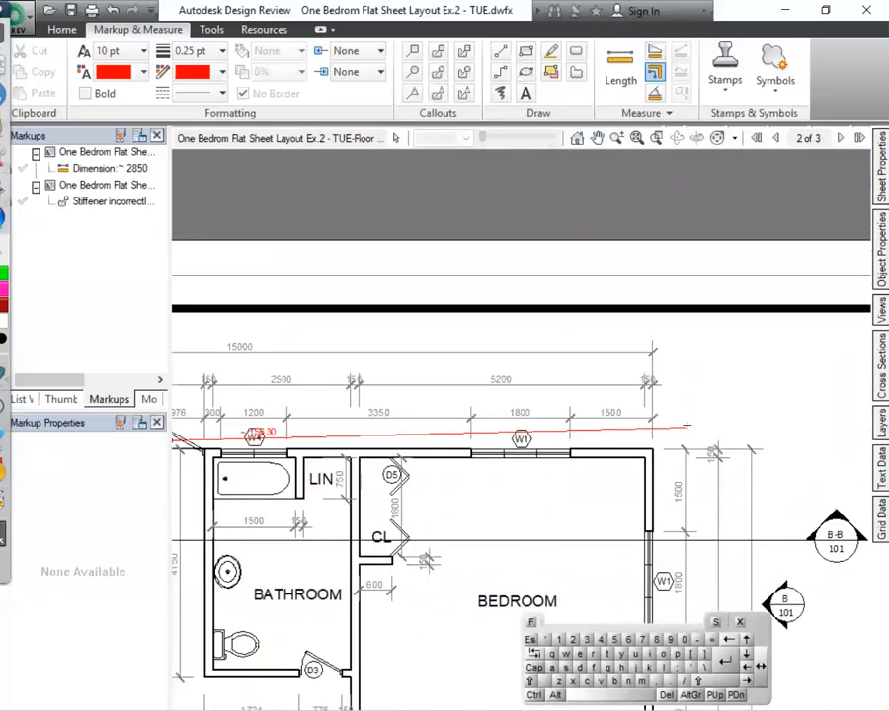
pyautogui.scroll(1, 686, 426)
pyautogui.click(640, 459)
# Continue the polyline measurement around the bedroom and living room outer corners back to the kitchen's starting corner and finish it
pyautogui.moveTo(731, 589); pyautogui.dragTo(723, 177, button='middle')
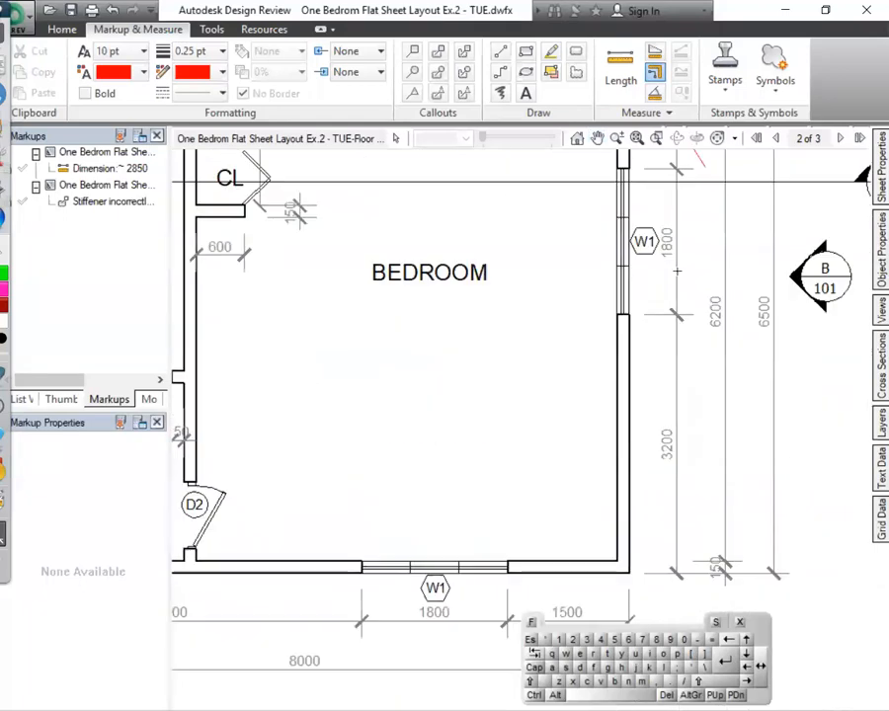
pyautogui.click(629, 571)
pyautogui.scroll(-1, 423, 575)
pyautogui.scroll(-3, 383, 589)
pyautogui.scroll(4, 593, 449)
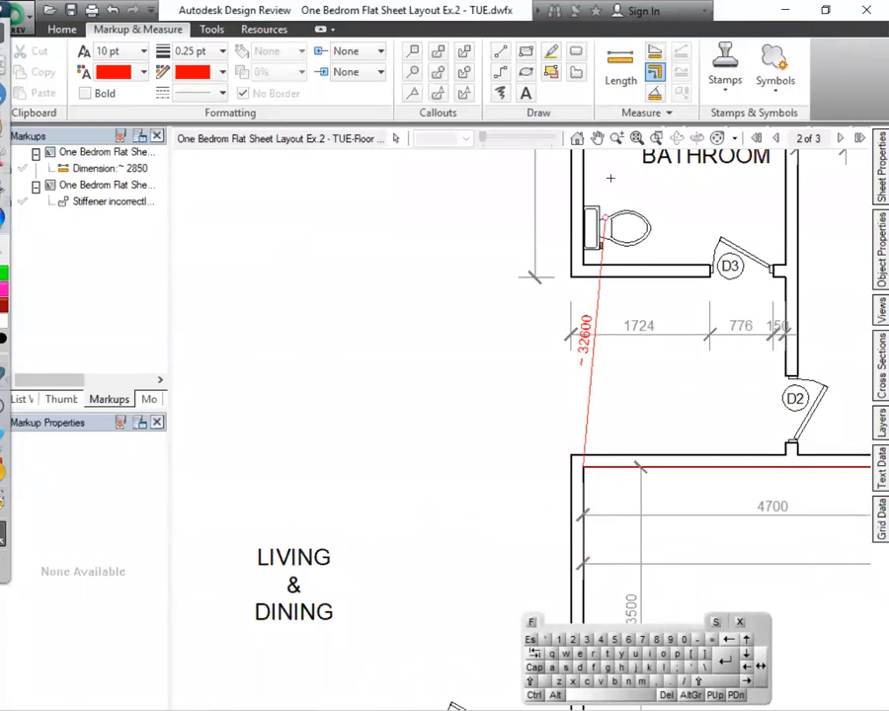
pyautogui.scroll(-2, 622, 166)
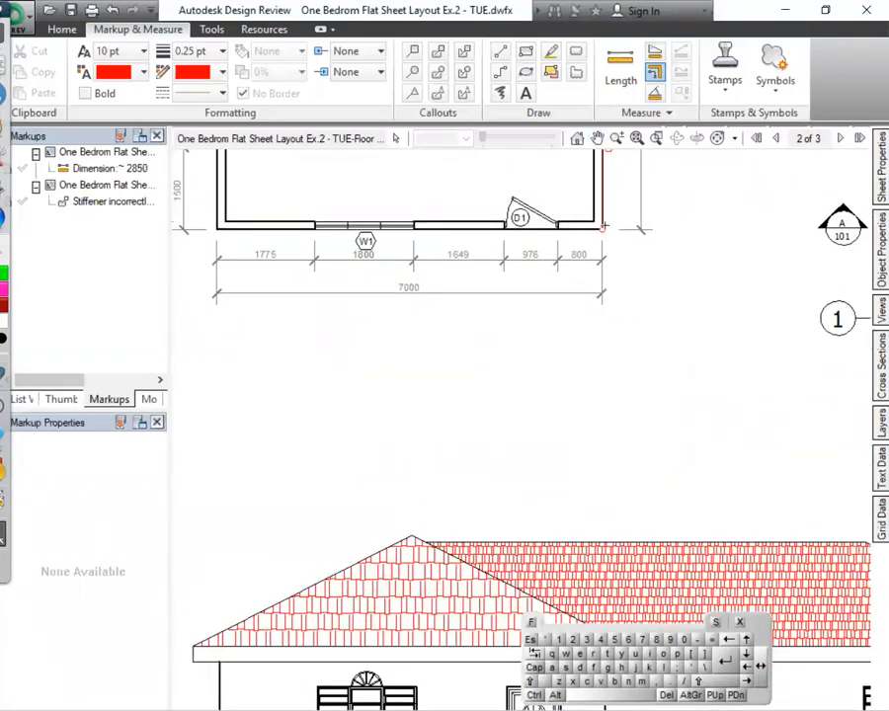
pyautogui.moveTo(255, 258); pyautogui.dragTo(591, 302, button='middle')
pyautogui.click(553, 267)
pyautogui.moveTo(553, 158); pyautogui.dragTo(499, 462, button='middle')
pyautogui.moveTo(503, 209); pyautogui.dragTo(500, 393, button='middle')
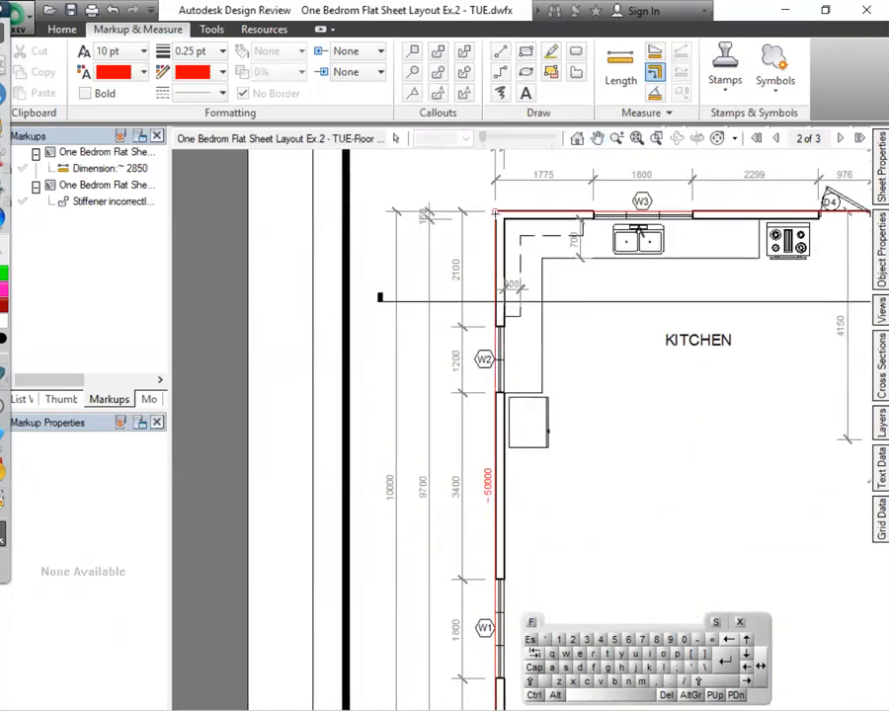
pyautogui.click(503, 217)
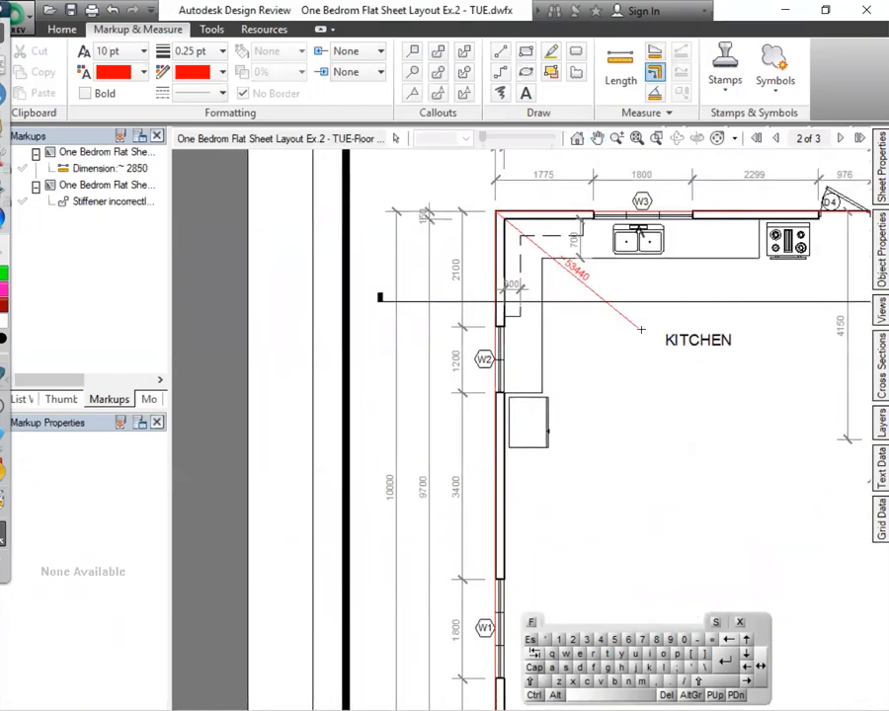
pyautogui.press('Return')
# Examine the perimeter dimension's label and compare its outline with the dimensioned walls of the whole floor plan
pyautogui.scroll(3, 490, 503)
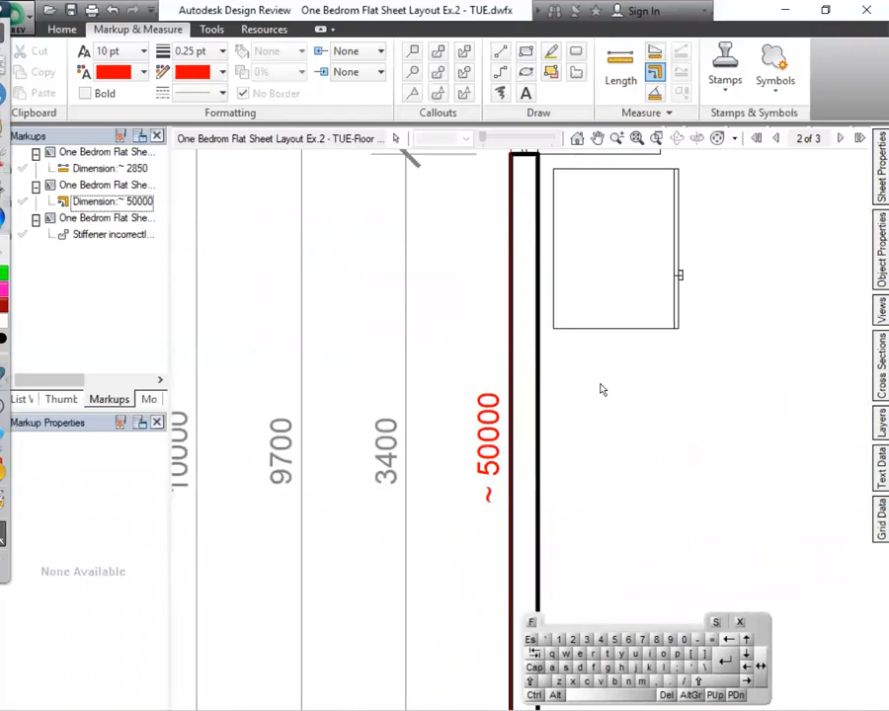
pyautogui.click(396, 139)
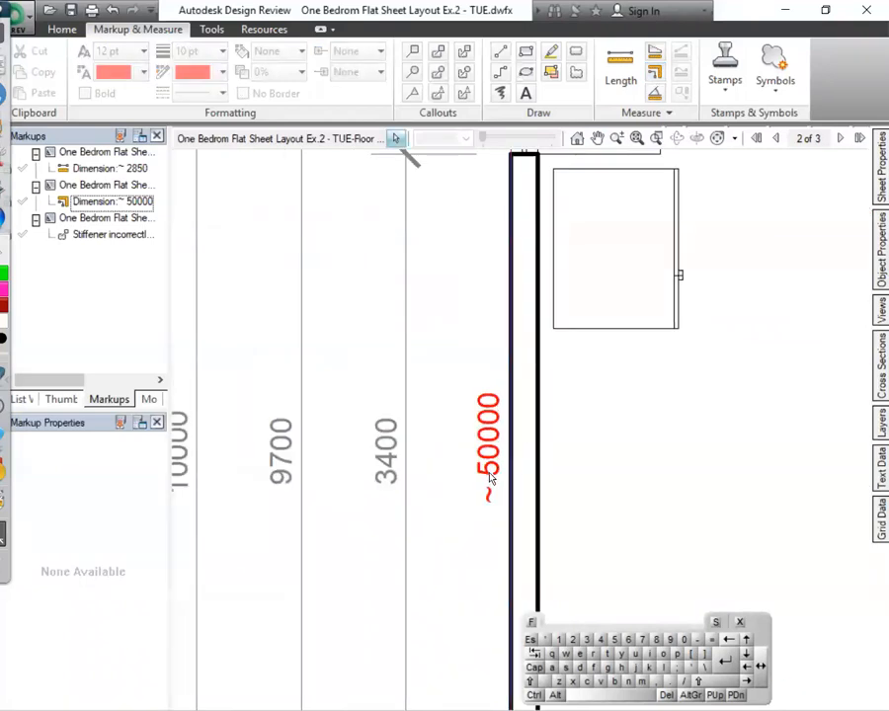
pyautogui.scroll(-3, 684, 402)
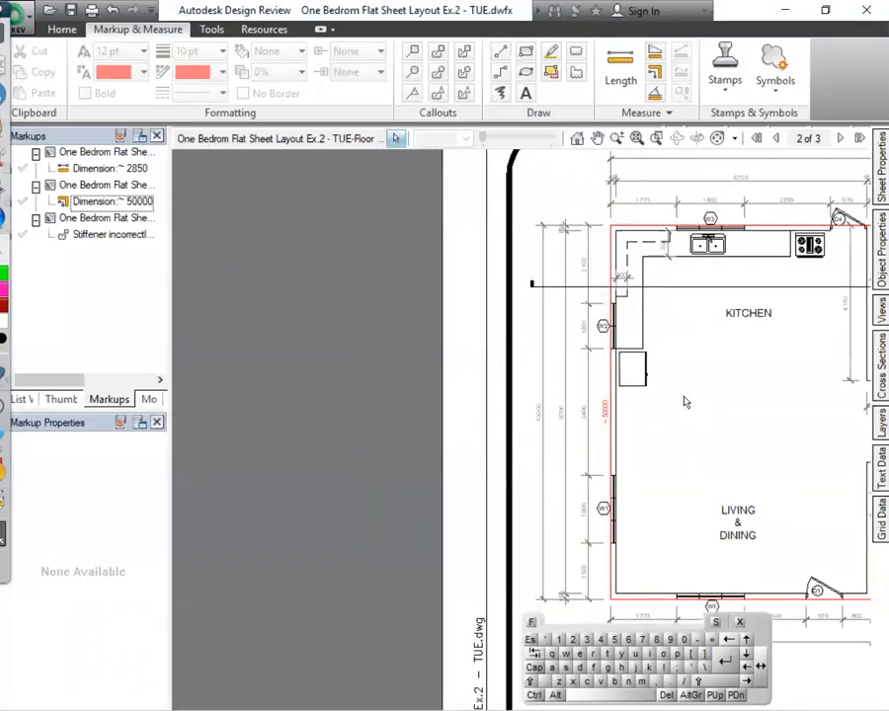
pyautogui.scroll(-2, 685, 402)
pyautogui.scroll(6, 417, 294)
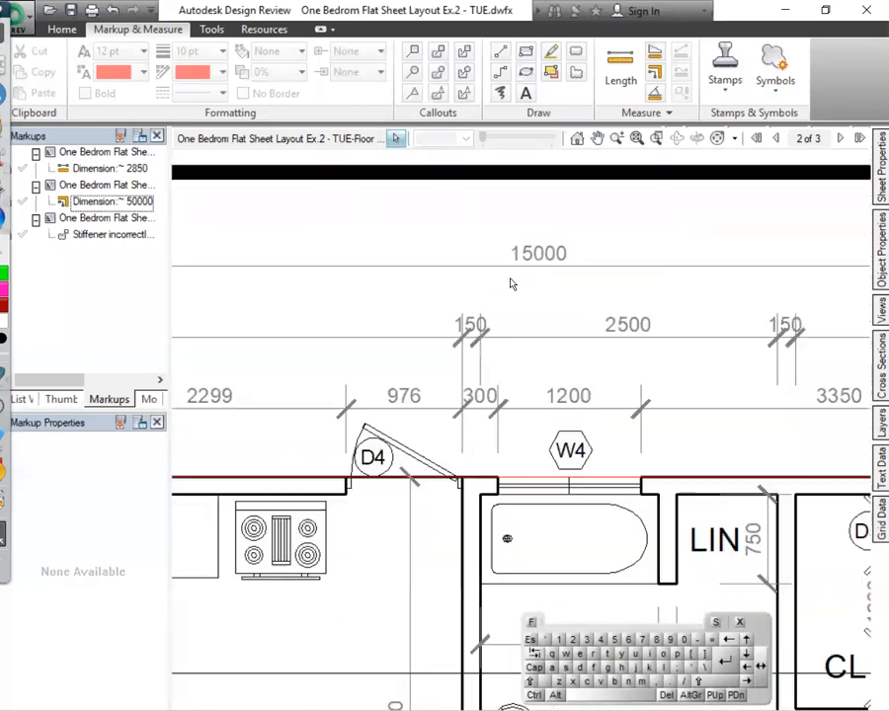
pyautogui.scroll(1, 511, 283)
pyautogui.scroll(-3, 543, 248)
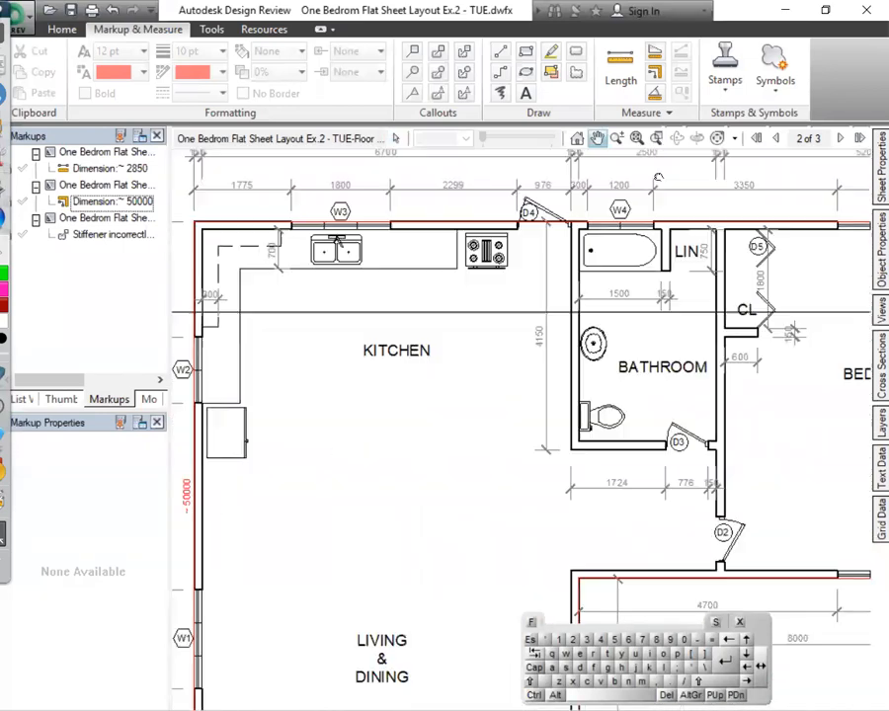
pyautogui.scroll(-3, 660, 188)
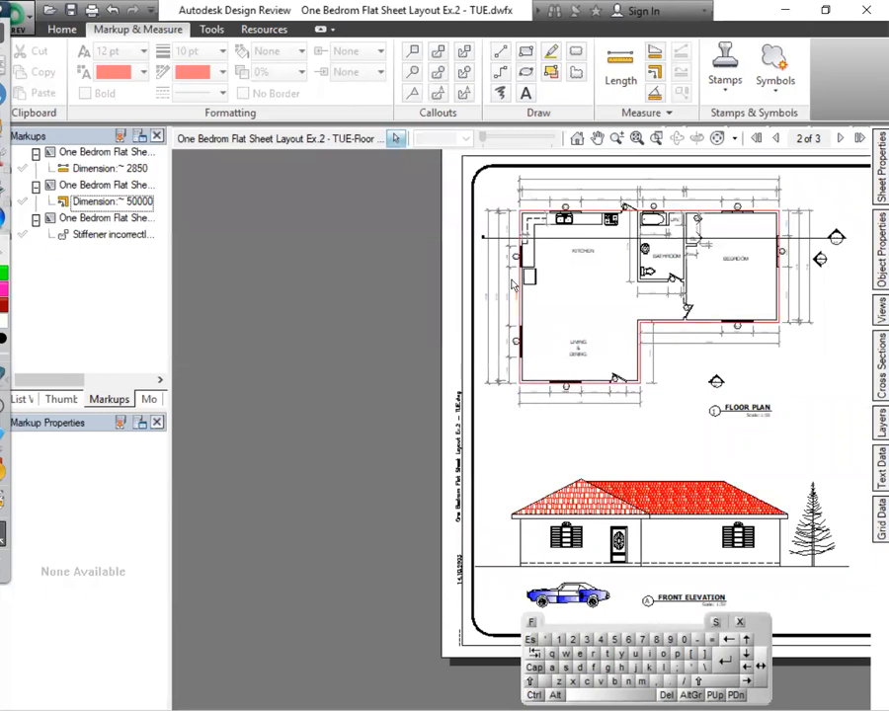
pyautogui.scroll(3, 513, 285)
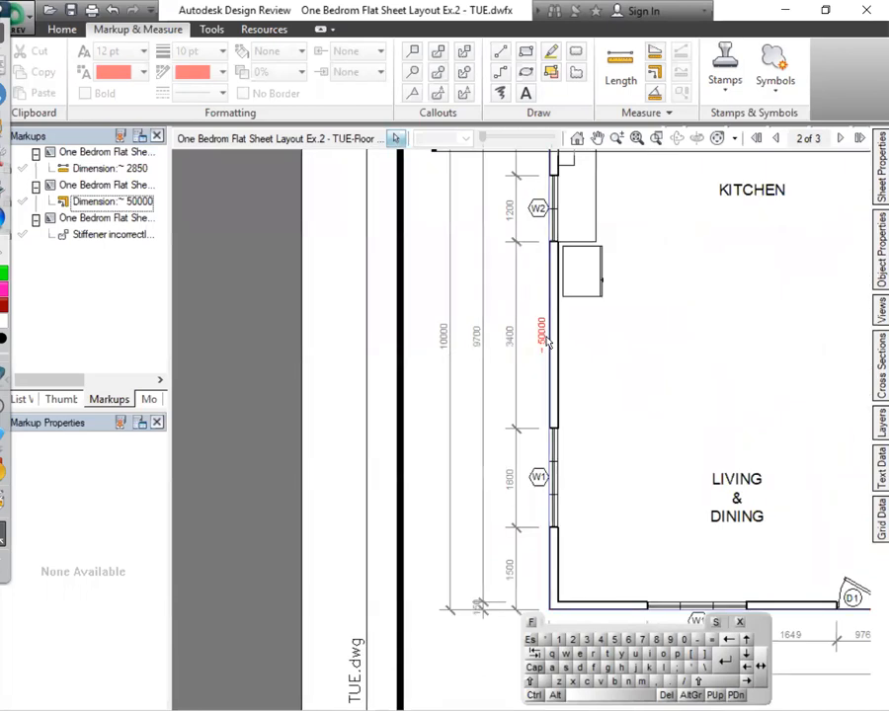
pyautogui.scroll(-2, 534, 267)
pyautogui.scroll(5, 443, 312)
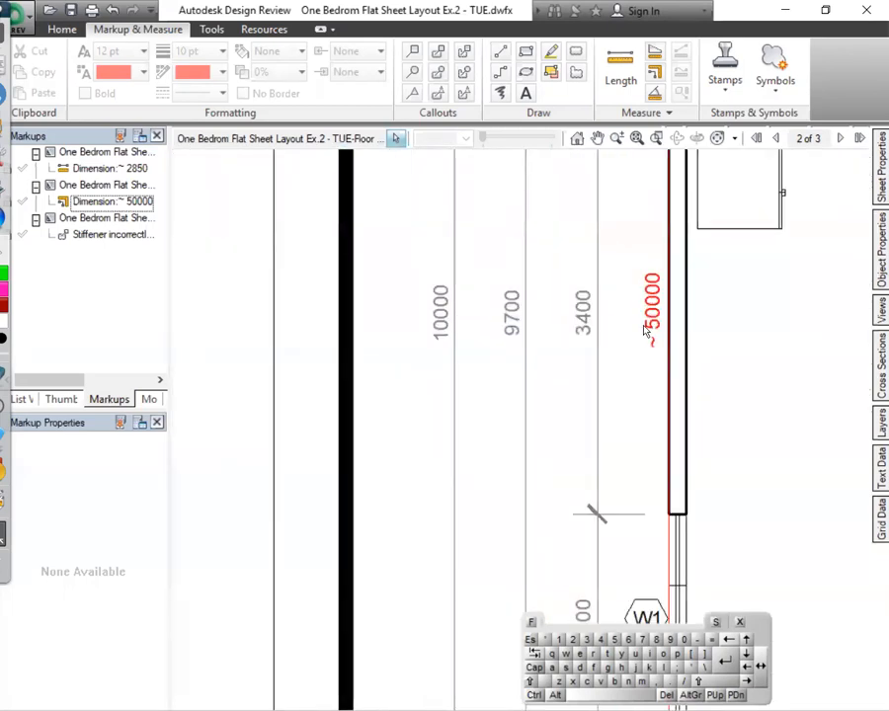
pyautogui.scroll(-5, 680, 339)
pyautogui.moveTo(734, 351); pyautogui.dragTo(296, 383, button='middle')
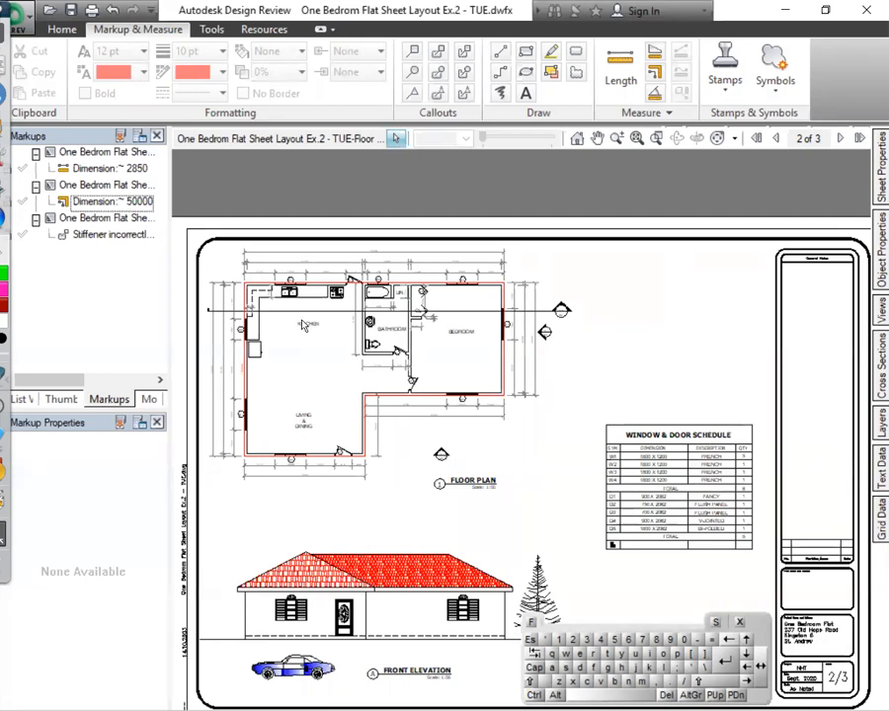
pyautogui.moveTo(360, 310); pyautogui.dragTo(458, 290, button='middle')
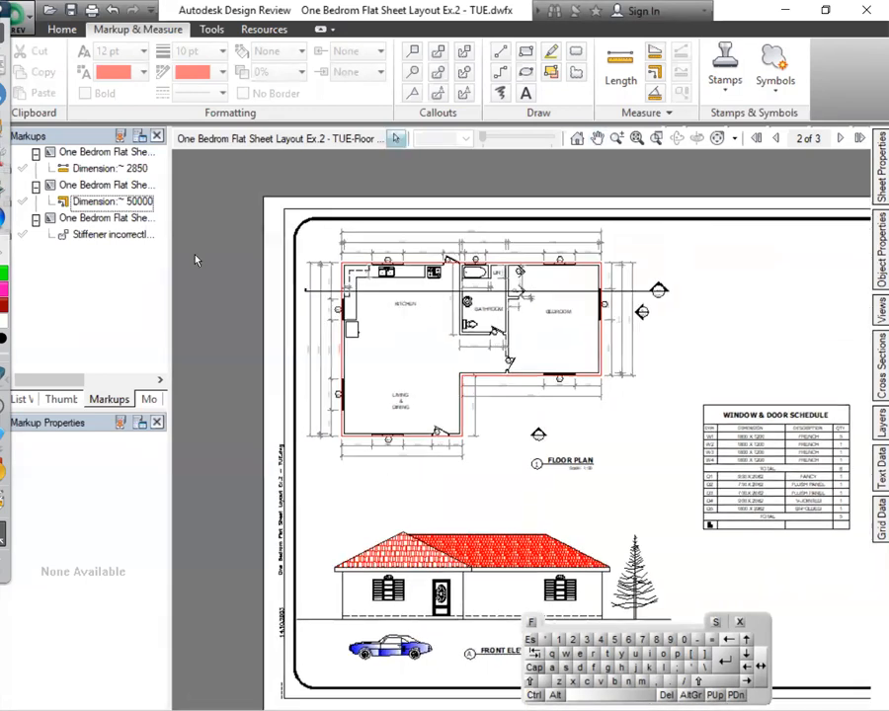
# Review the site plan dimension, the perimeter dimension and the stiffener callout through their markup entries, returning to the floor plan perimeter
pyautogui.click(108, 169)
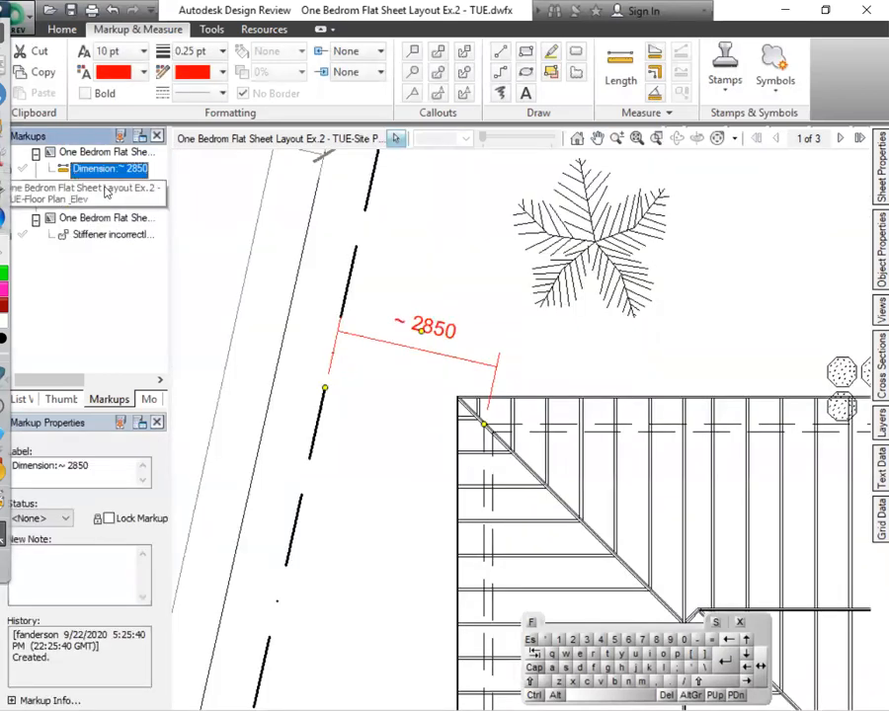
pyautogui.click(104, 203)
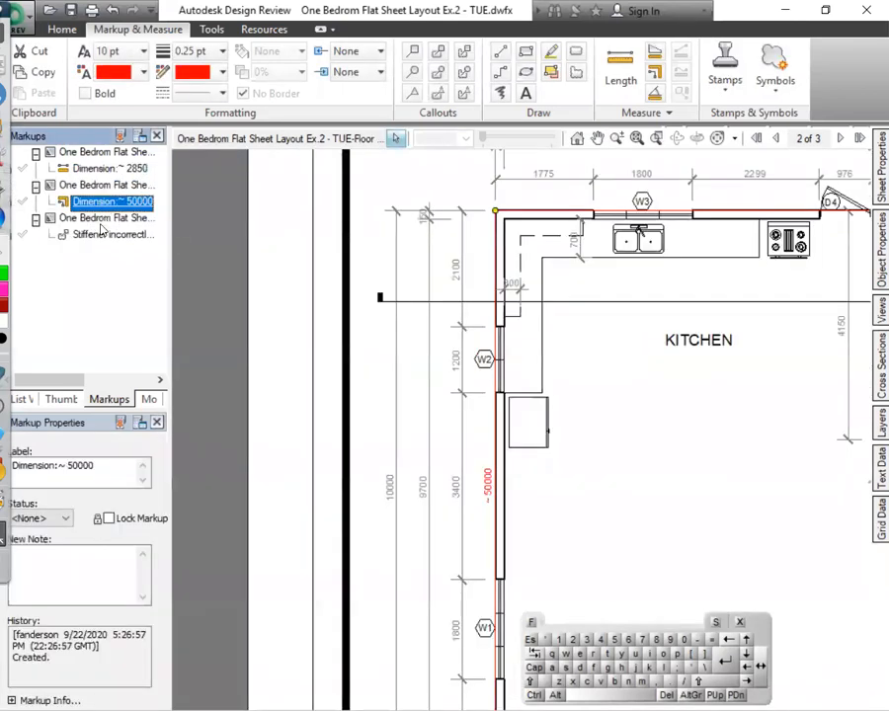
pyautogui.click(104, 235)
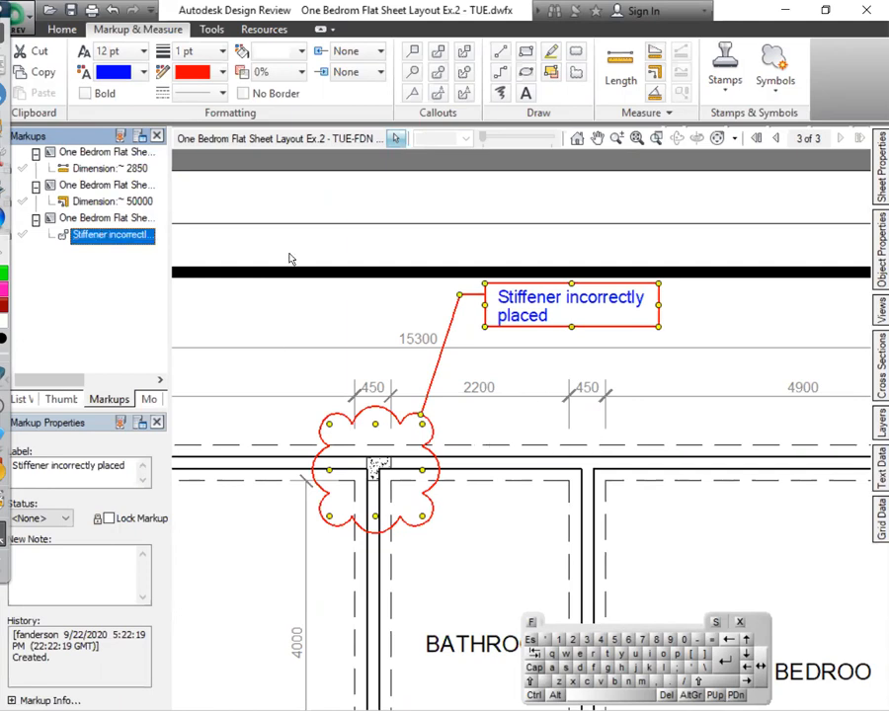
pyautogui.click(104, 201)
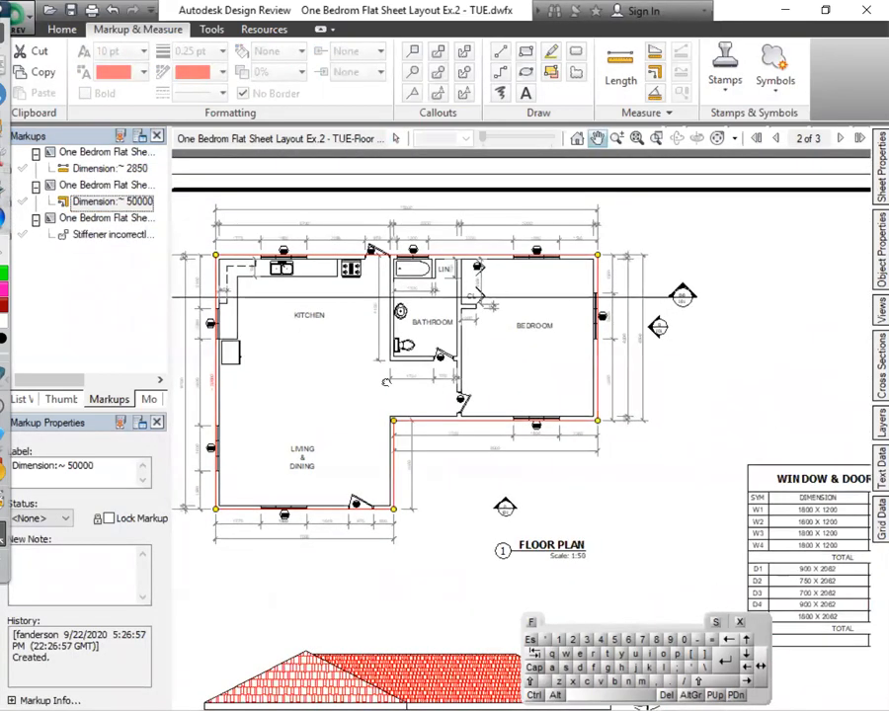
pyautogui.moveTo(386, 382); pyautogui.dragTo(504, 407, button='middle')
pyautogui.click(778, 501)
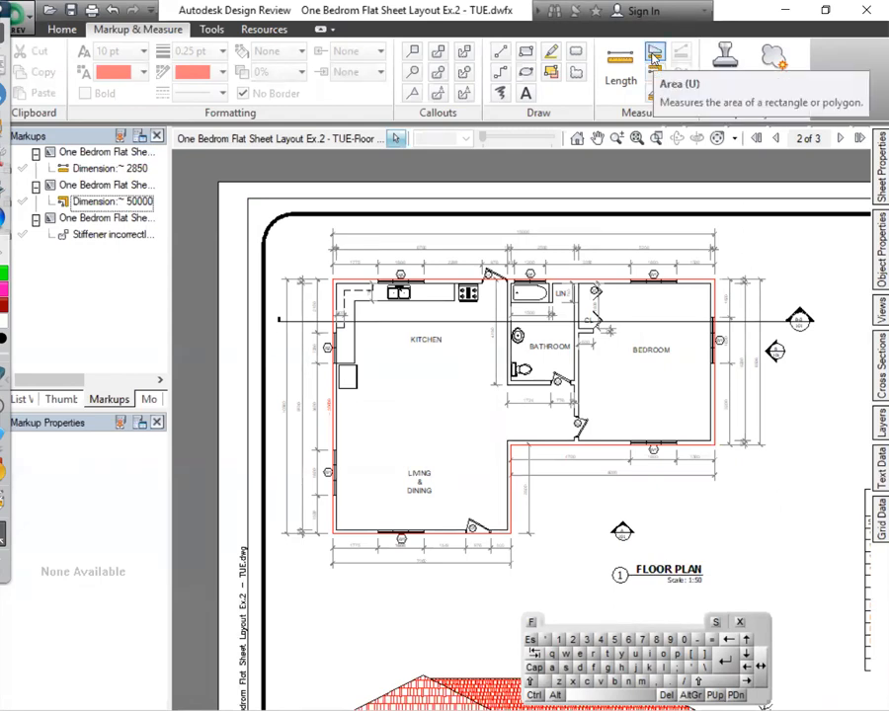
# Start an area measurement at the kitchen's upper-left outer corner and trace it around the bedroom's upper-right and lower-right outer corners
pyautogui.click(652, 55)
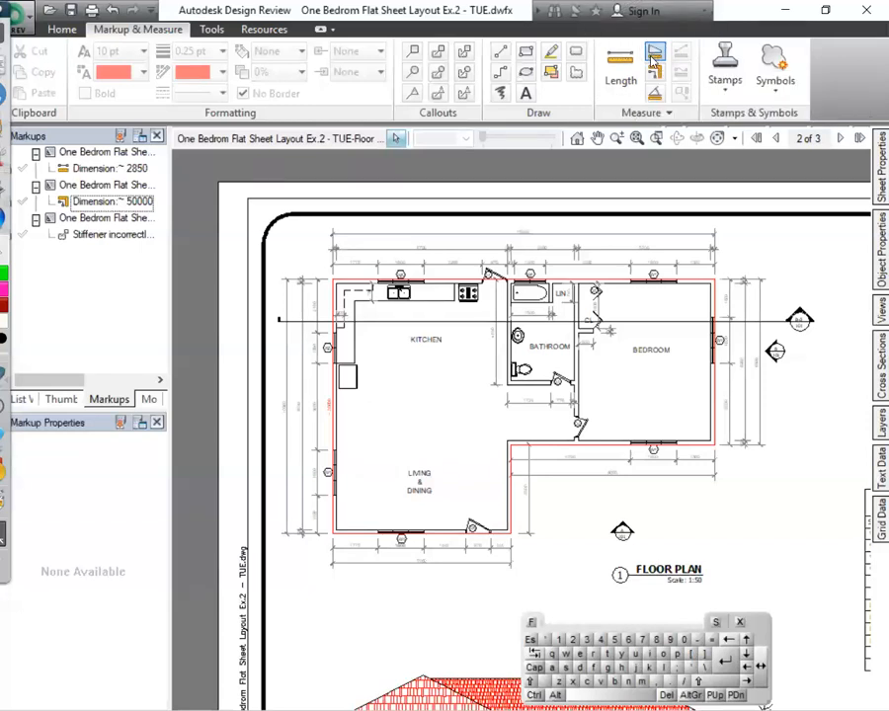
pyautogui.scroll(5, 328, 280)
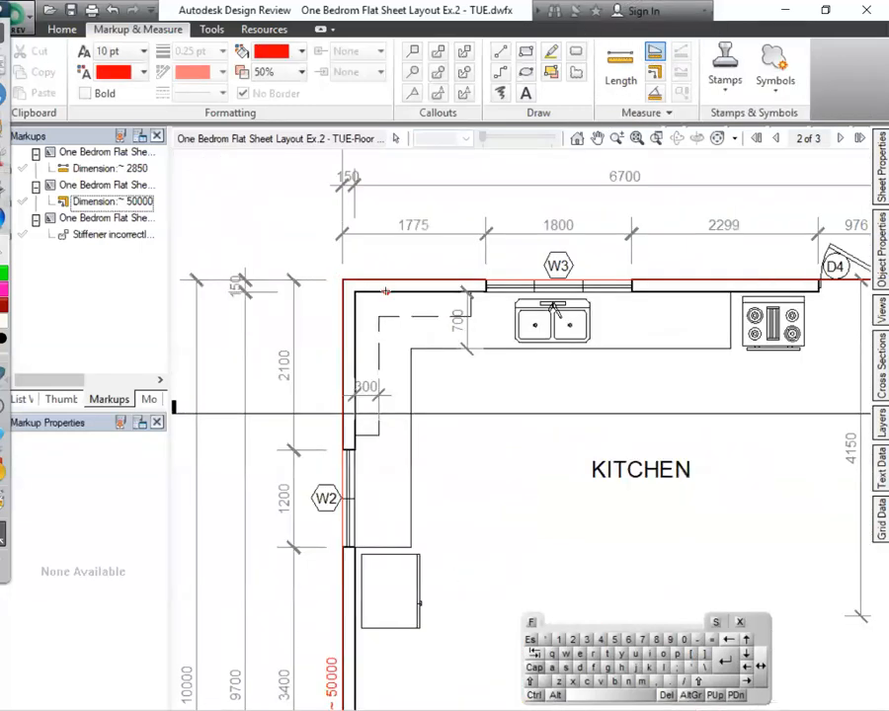
pyautogui.scroll(-5, 343, 281)
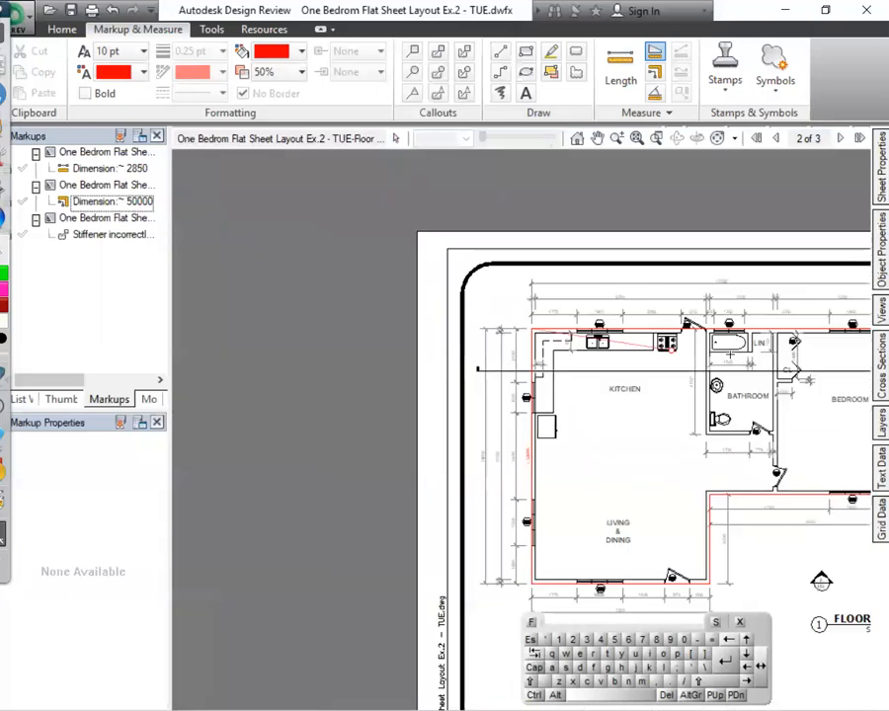
pyautogui.scroll(3, 357, 306)
pyautogui.scroll(4, 357, 306)
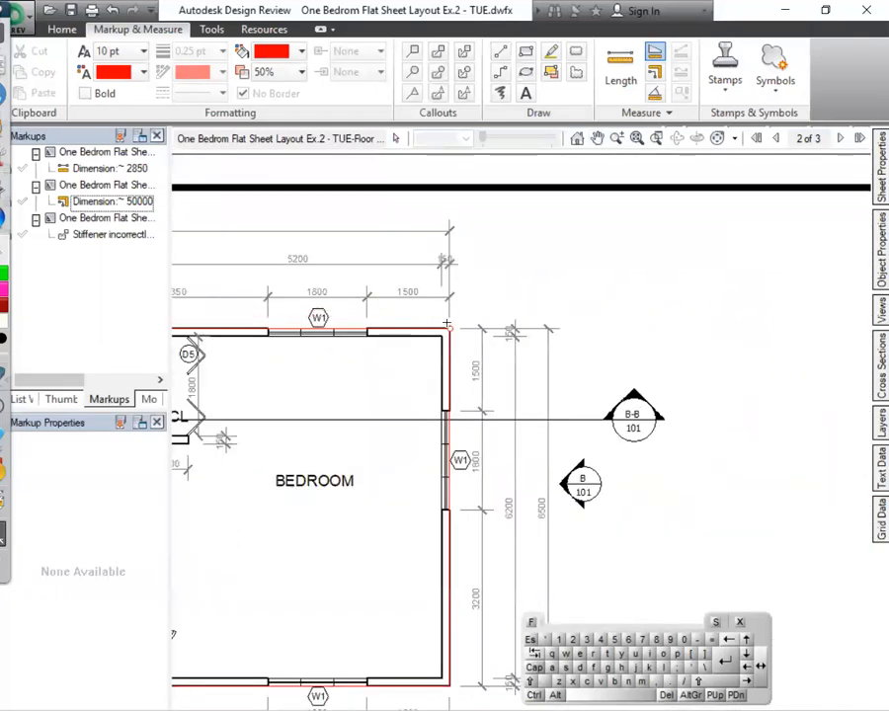
pyautogui.click(448, 328)
pyautogui.moveTo(449, 681); pyautogui.dragTo(583, 351, button='middle')
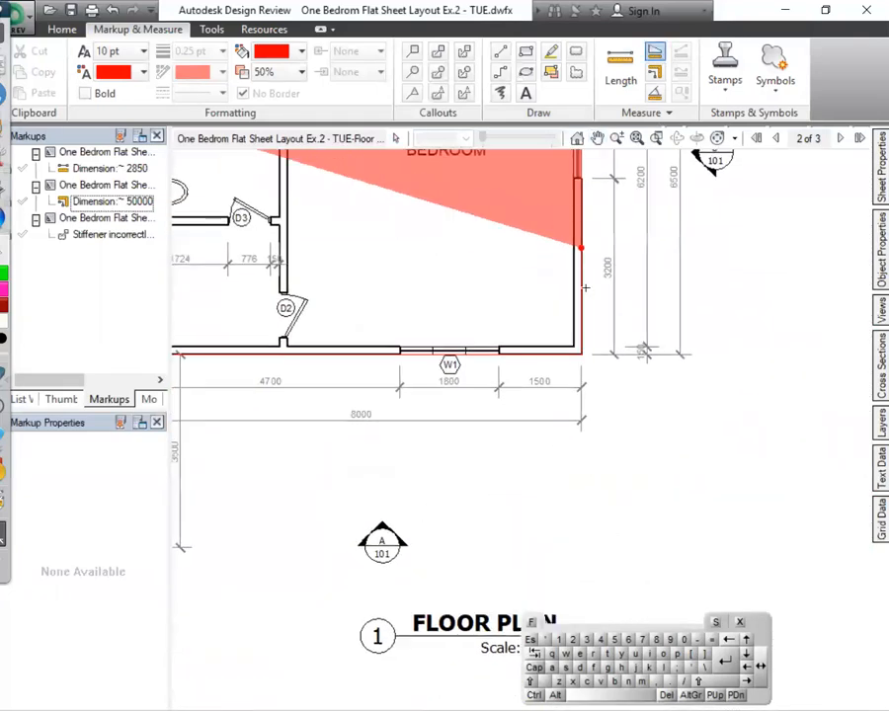
pyautogui.click(586, 350)
# Complete the area measurement through the inner corner and the living room's two lower outer corners, and inspect its area label
pyautogui.moveTo(396, 355); pyautogui.dragTo(790, 296, button='middle')
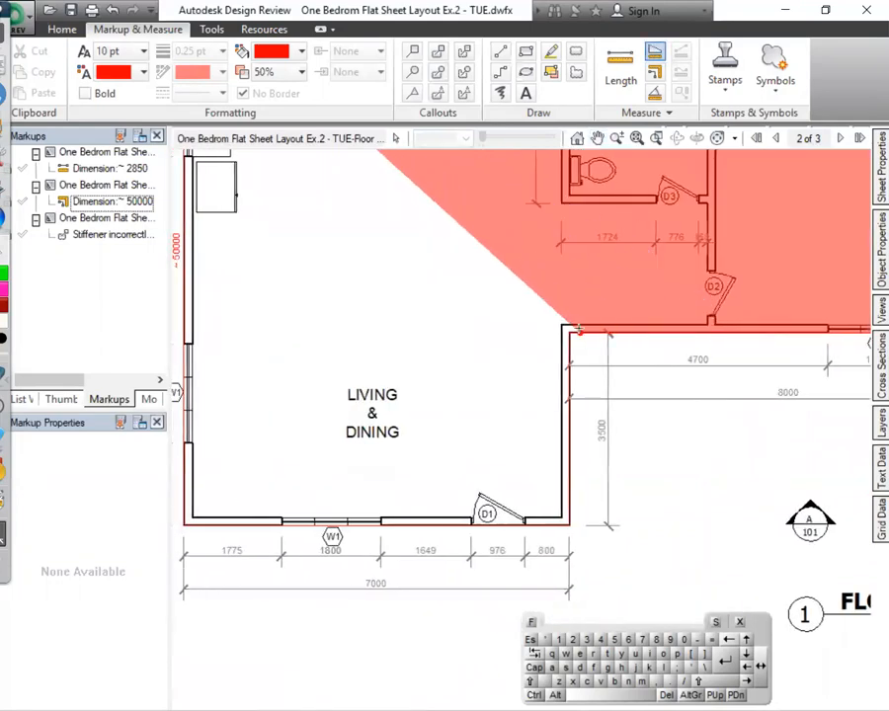
pyautogui.scroll(2, 568, 332)
pyautogui.click(569, 331)
pyautogui.moveTo(559, 598); pyautogui.dragTo(597, 436, button='middle')
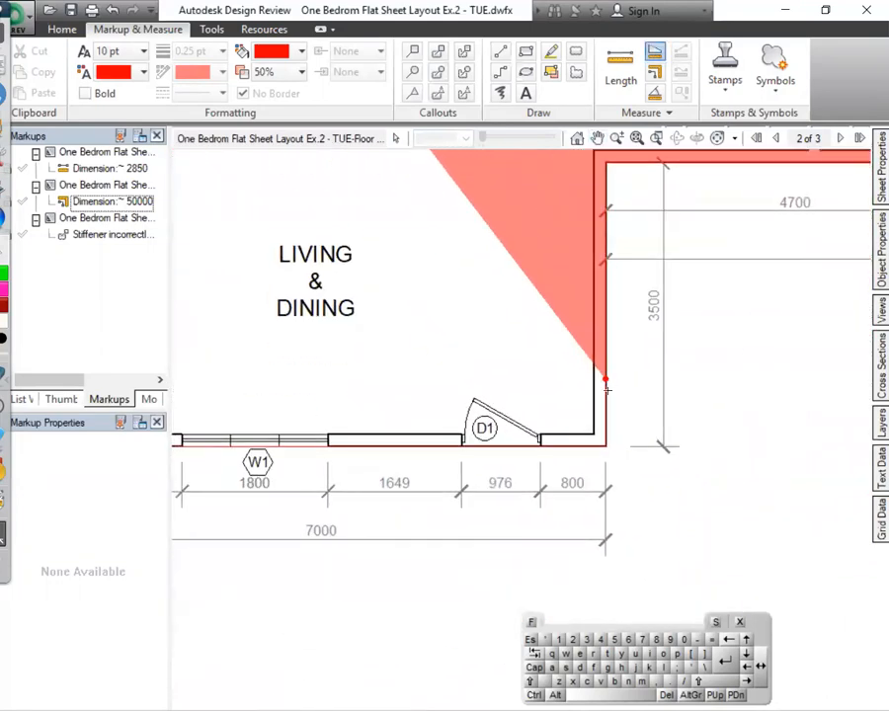
pyautogui.click(597, 436)
pyautogui.moveTo(391, 409); pyautogui.dragTo(773, 391, button='middle')
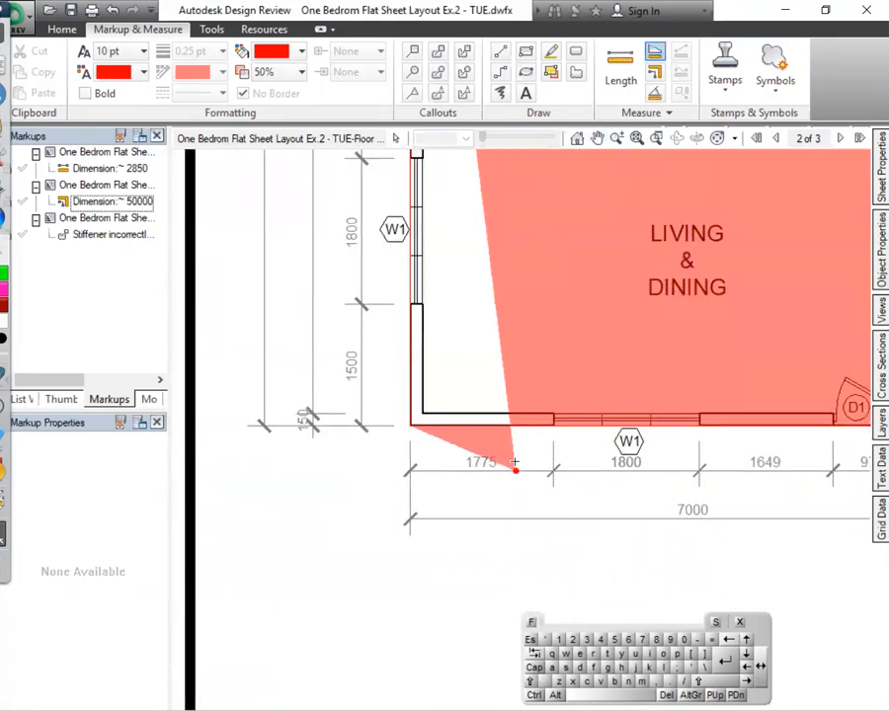
pyautogui.click(411, 426)
pyautogui.doubleClick(410, 325)
pyautogui.press('Escape')
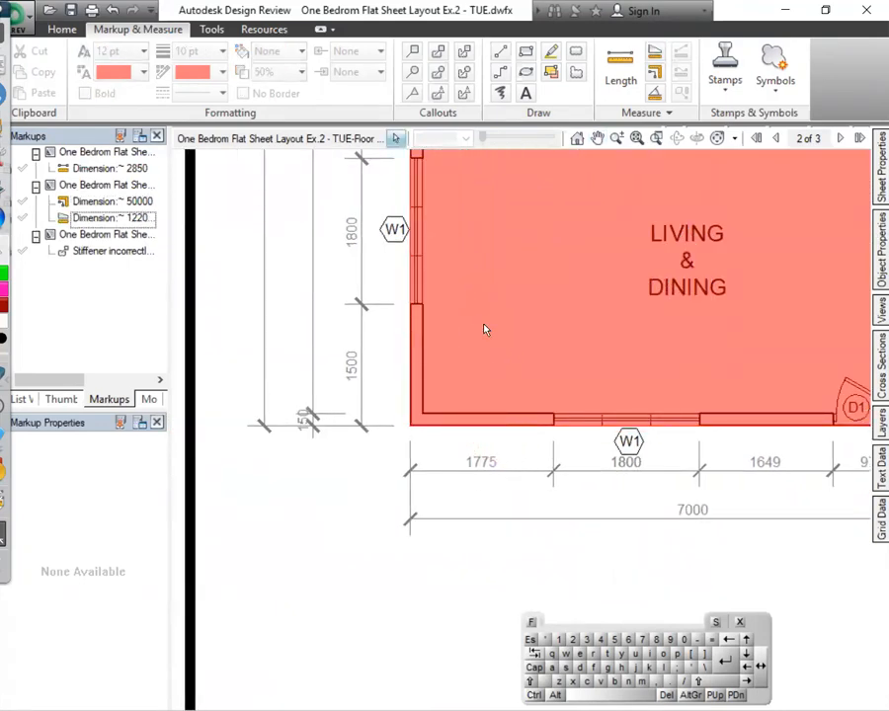
pyautogui.scroll(-5, 485, 325)
pyautogui.scroll(10, 599, 325)
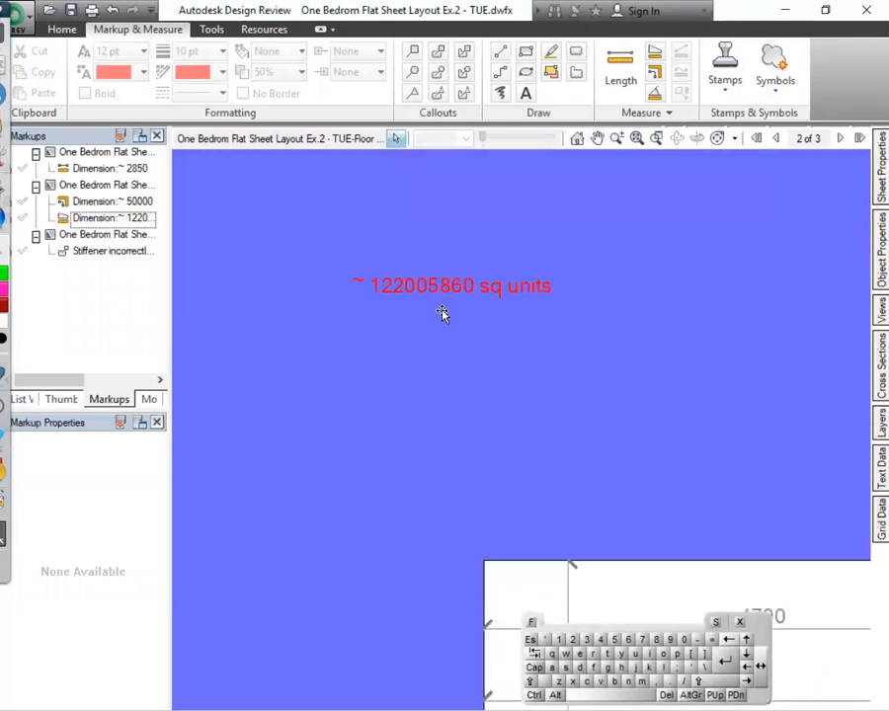
pyautogui.moveTo(457, 371); pyautogui.dragTo(465, 441, button='middle')
pyautogui.scroll(2, 452, 354)
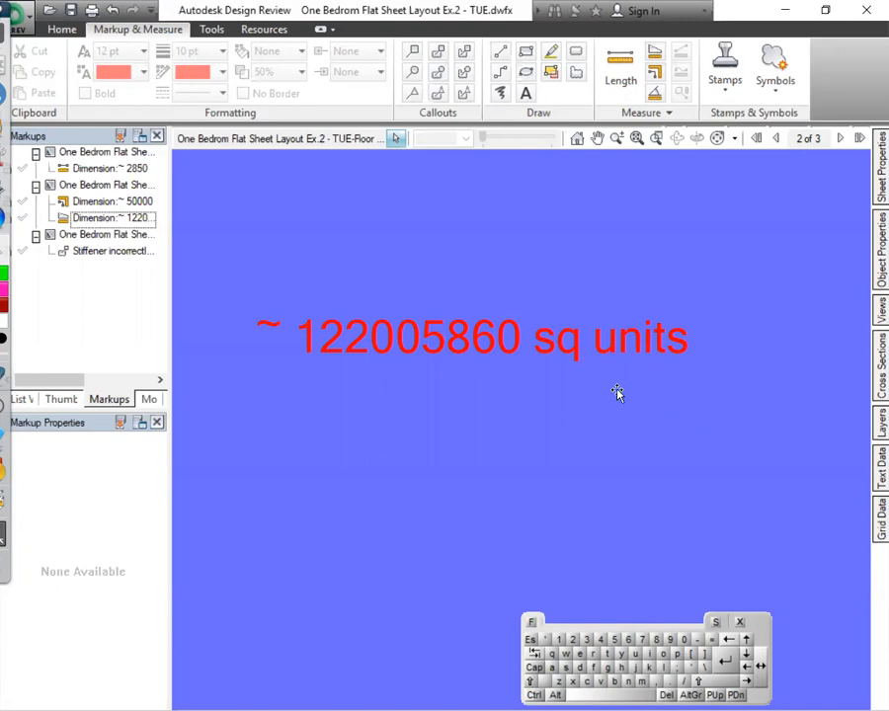
pyautogui.scroll(-2, 553, 406)
pyautogui.scroll(4, 531, 354)
pyautogui.scroll(-2, 555, 401)
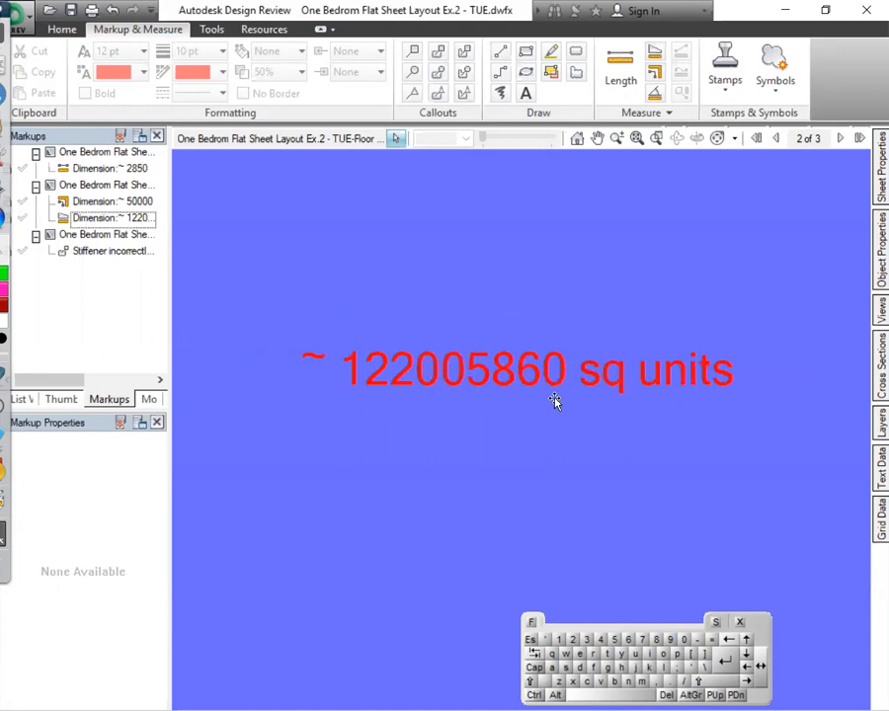
pyautogui.press('ctrl')
pyautogui.press('ctrl')
pyautogui.press('ctrl')
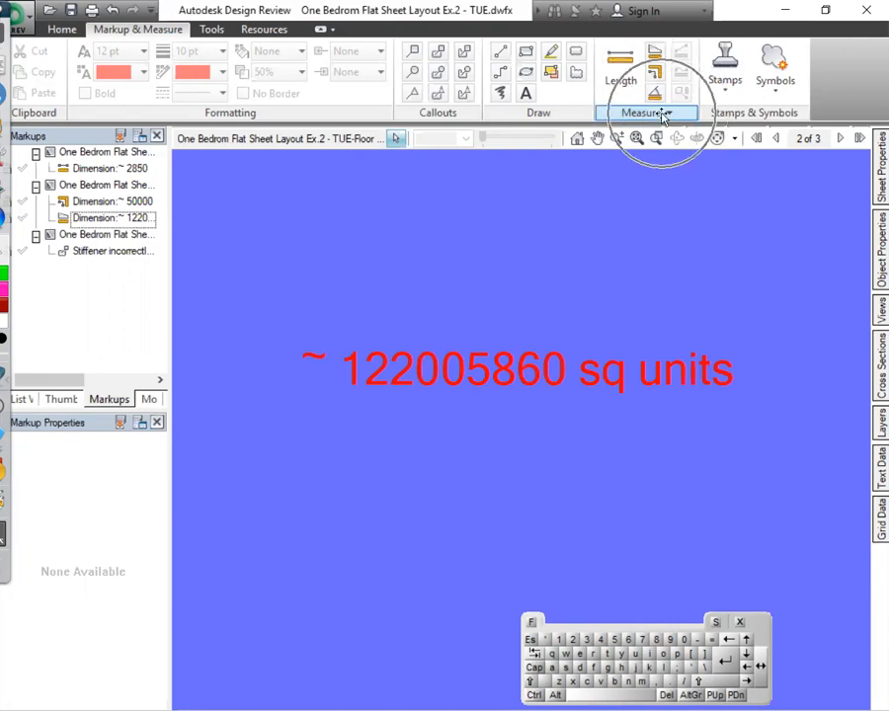
# In the 2D units and scale settings, set the drawing units to Millimeters and the display length to Meters
pyautogui.click(665, 113)
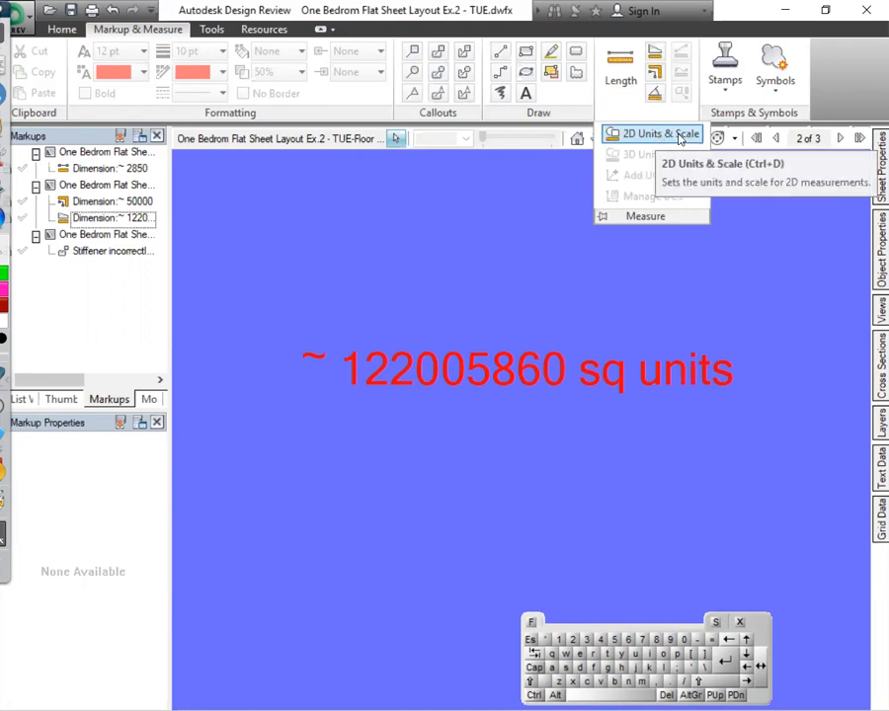
pyautogui.click(680, 138)
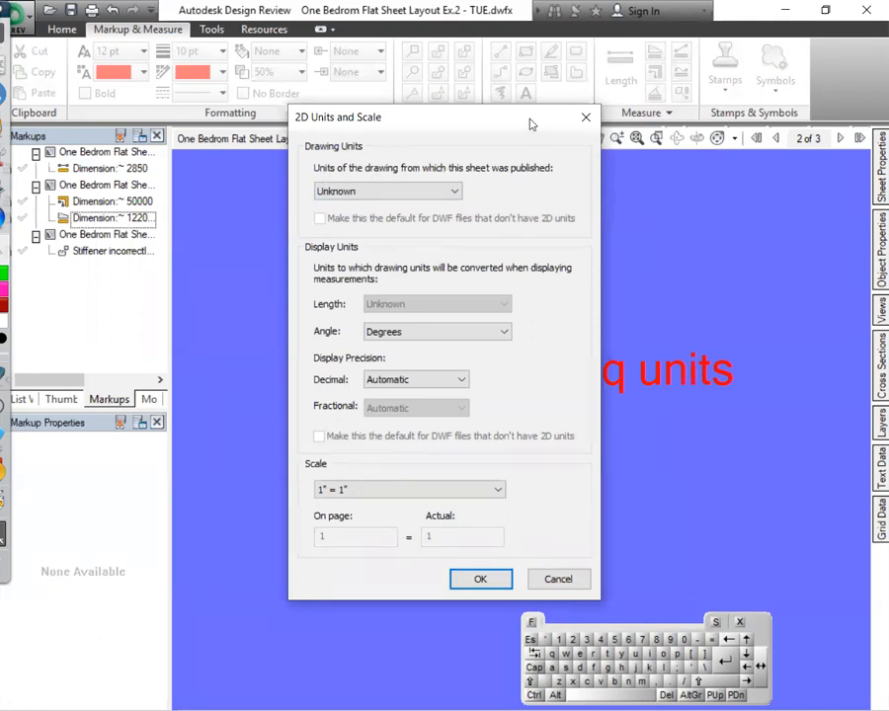
pyautogui.click(456, 191)
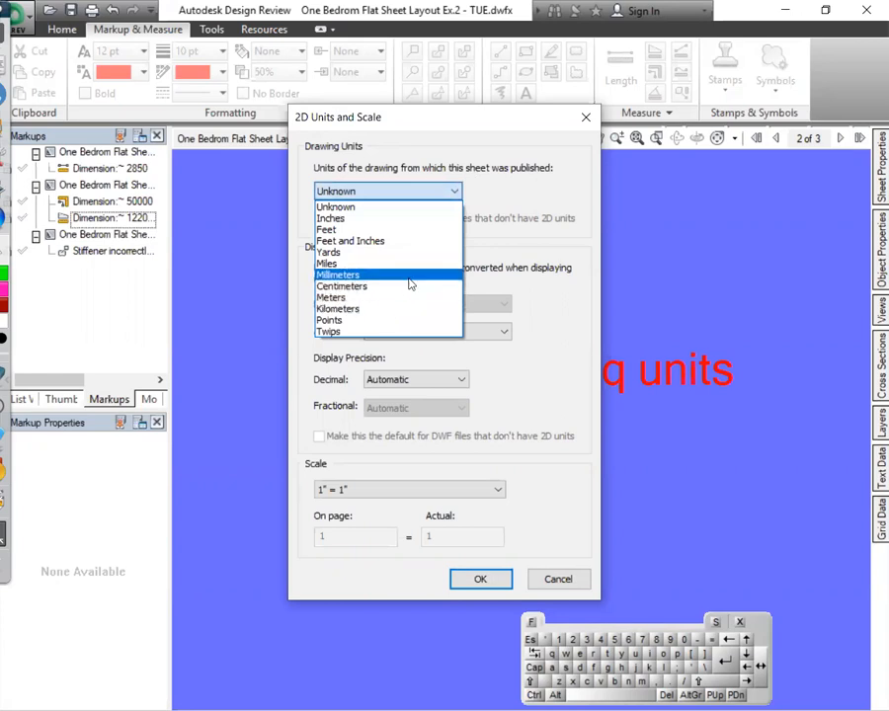
pyautogui.click(410, 285)
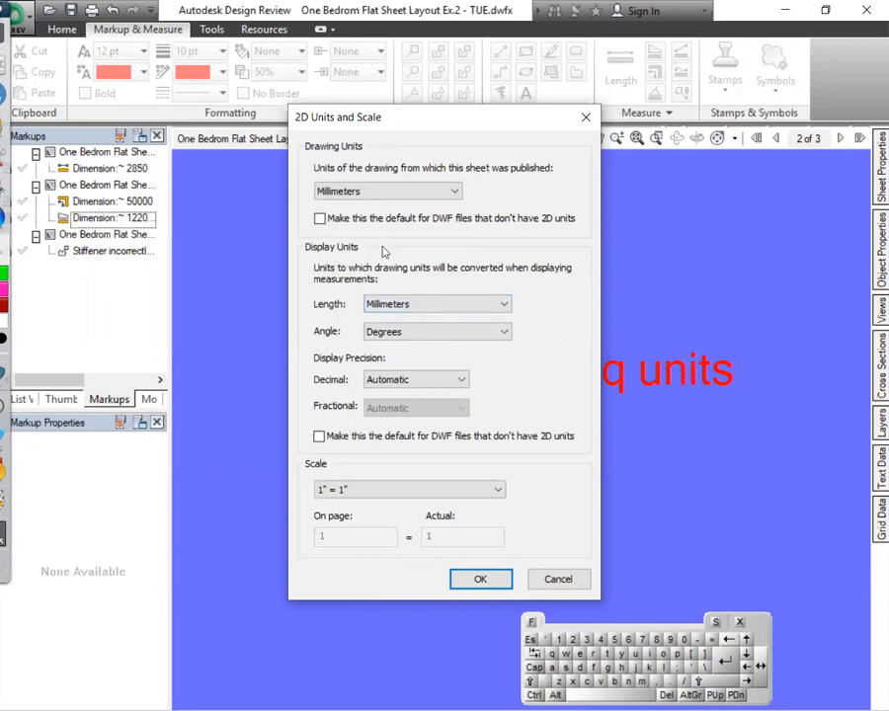
pyautogui.click(504, 308)
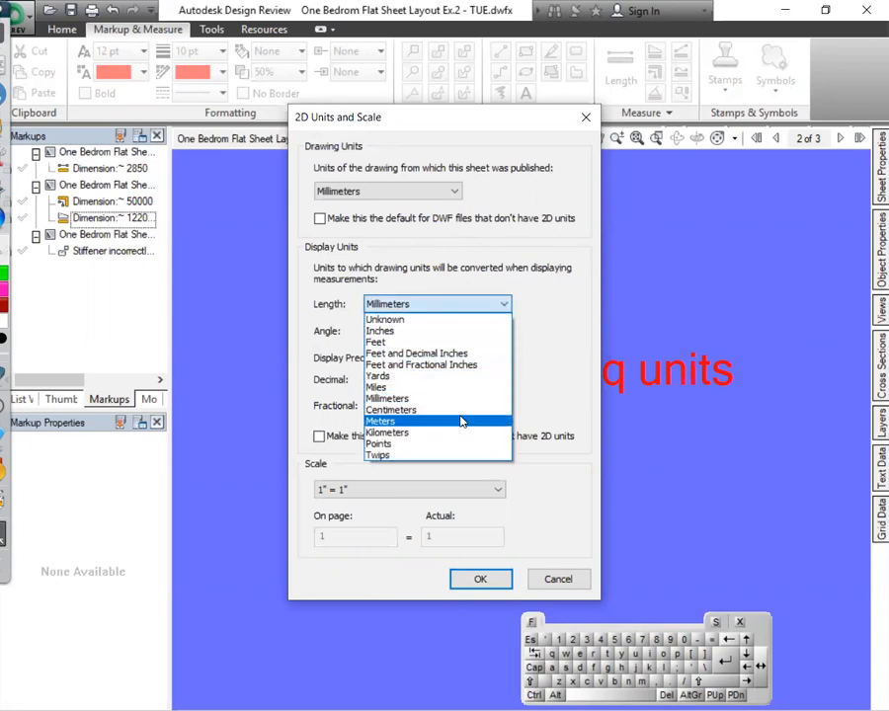
pyautogui.click(462, 422)
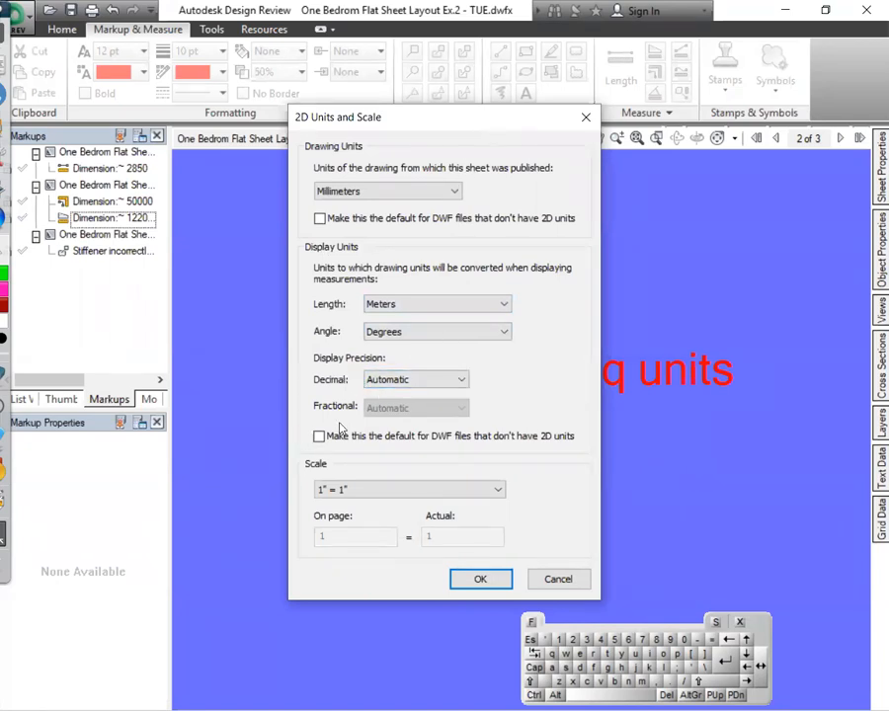
# Set the decimal display precision to 0 and the scale to 1:50, and apply the 2D units settings
pyautogui.moveTo(487, 125); pyautogui.dragTo(284, 432)
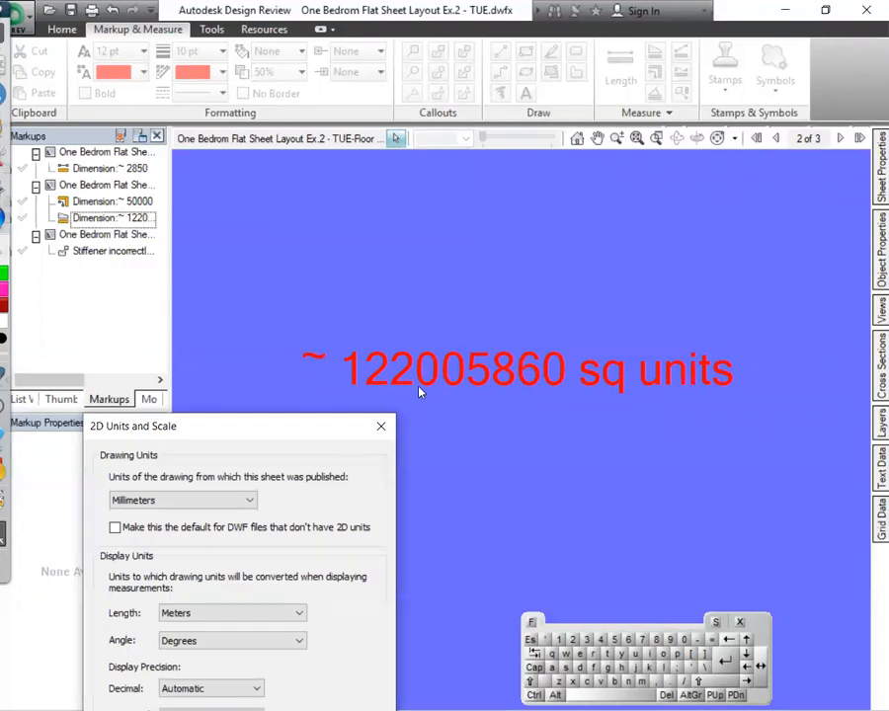
pyautogui.moveTo(343, 425); pyautogui.dragTo(447, 126)
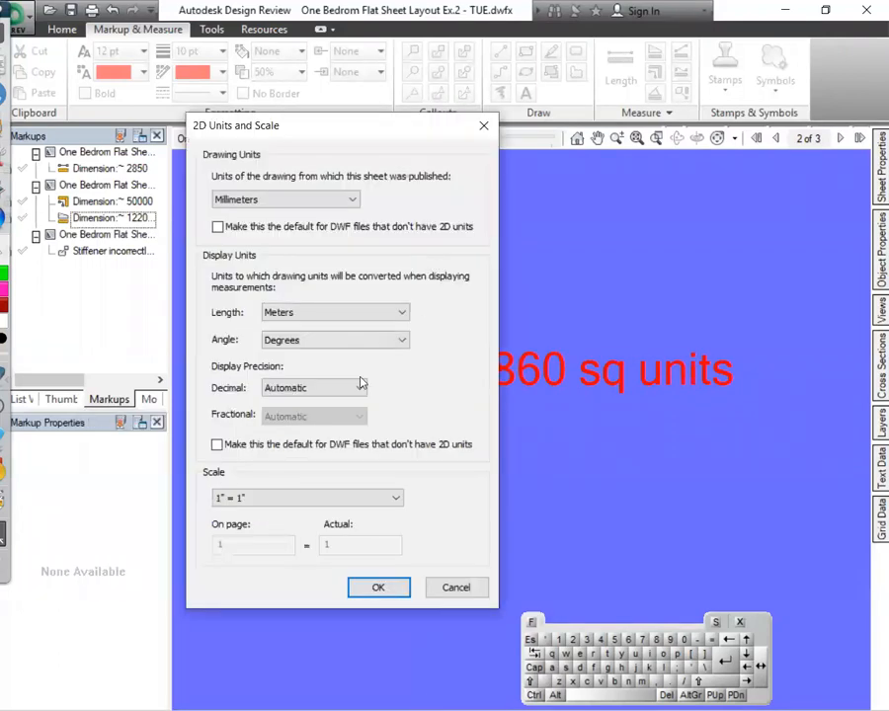
pyautogui.click(360, 386)
pyautogui.click(314, 413)
pyautogui.moveTo(388, 136); pyautogui.dragTo(371, 387)
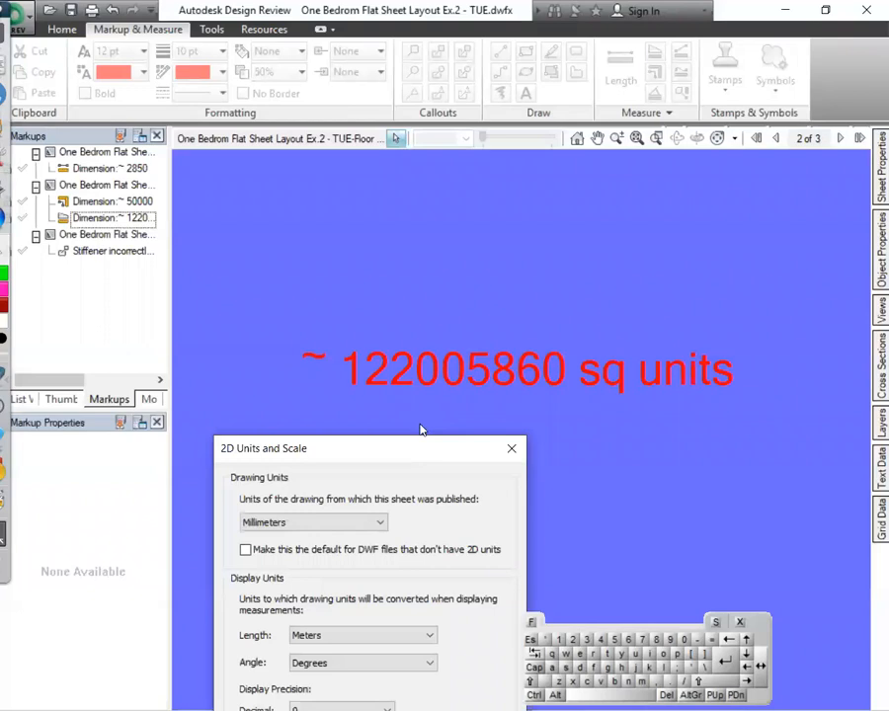
pyautogui.moveTo(419, 449); pyautogui.dragTo(480, 73)
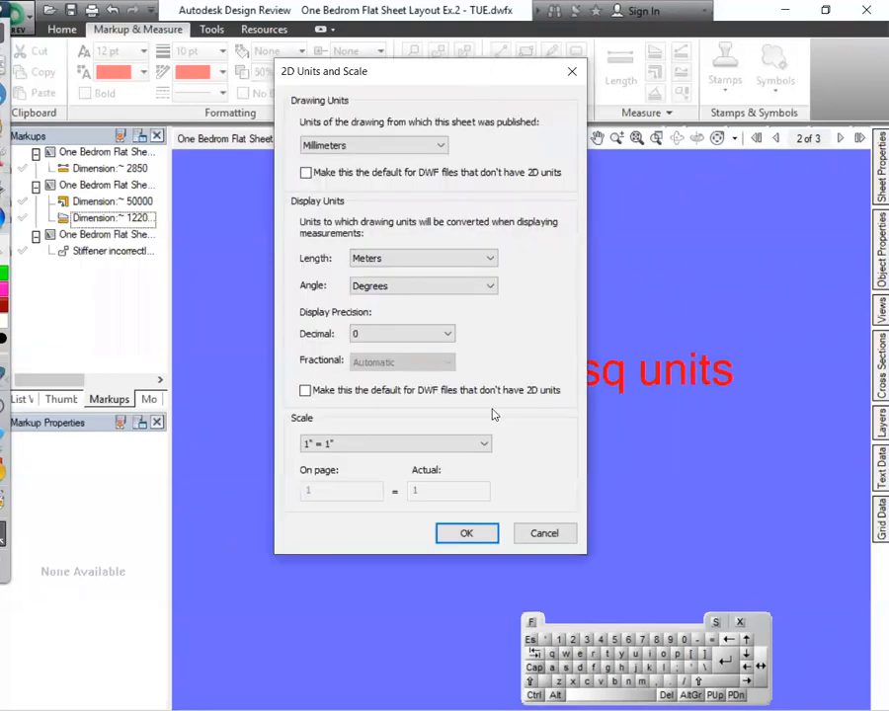
pyautogui.click(431, 445)
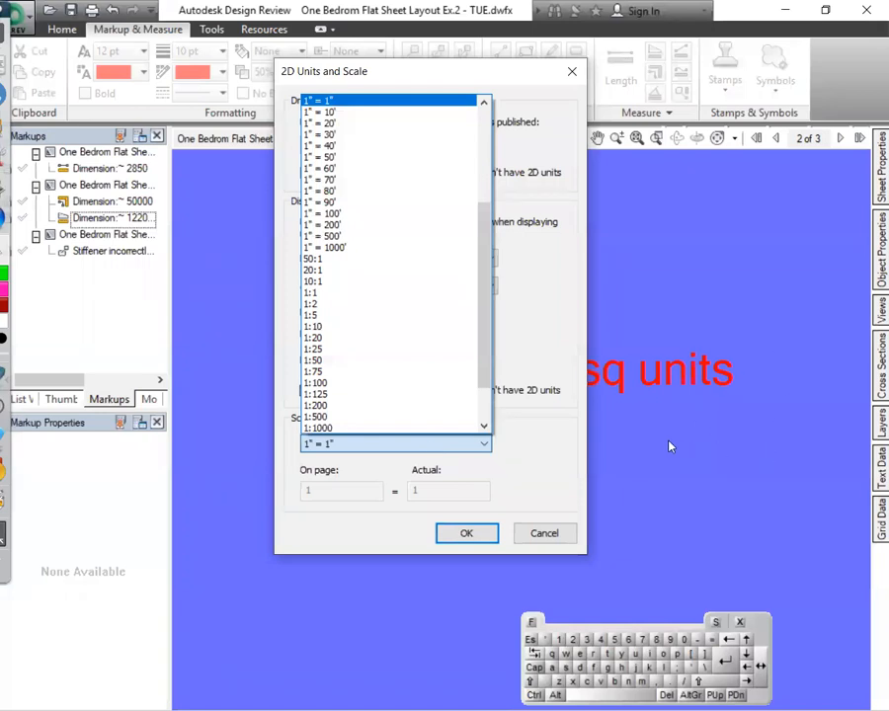
pyautogui.click(362, 361)
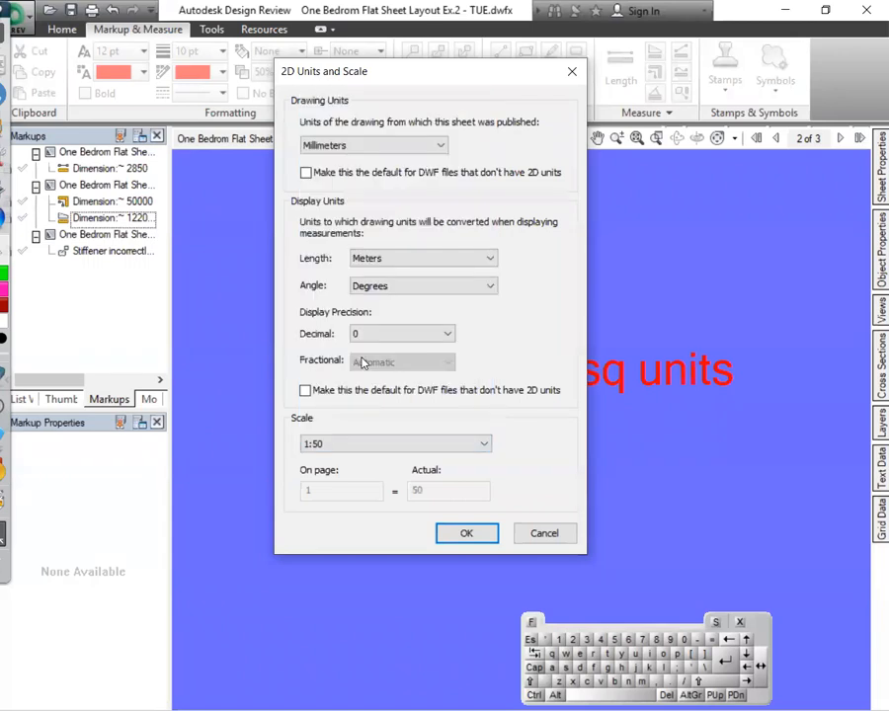
pyautogui.click(482, 533)
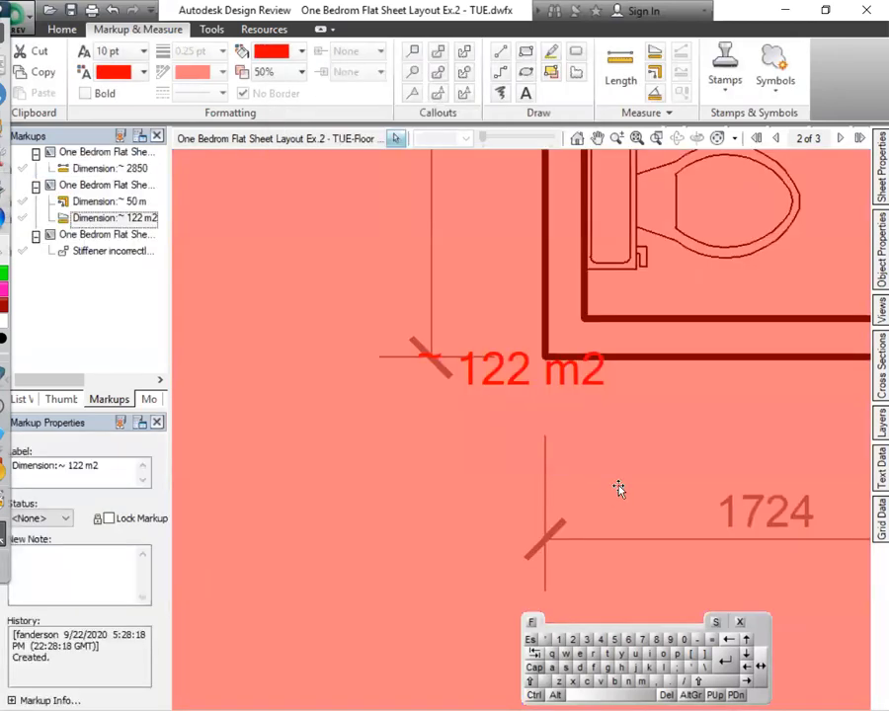
# Deselect the floor plan's area measurement and inspect its converted label up close
pyautogui.scroll(-5, 621, 484)
pyautogui.click(722, 601)
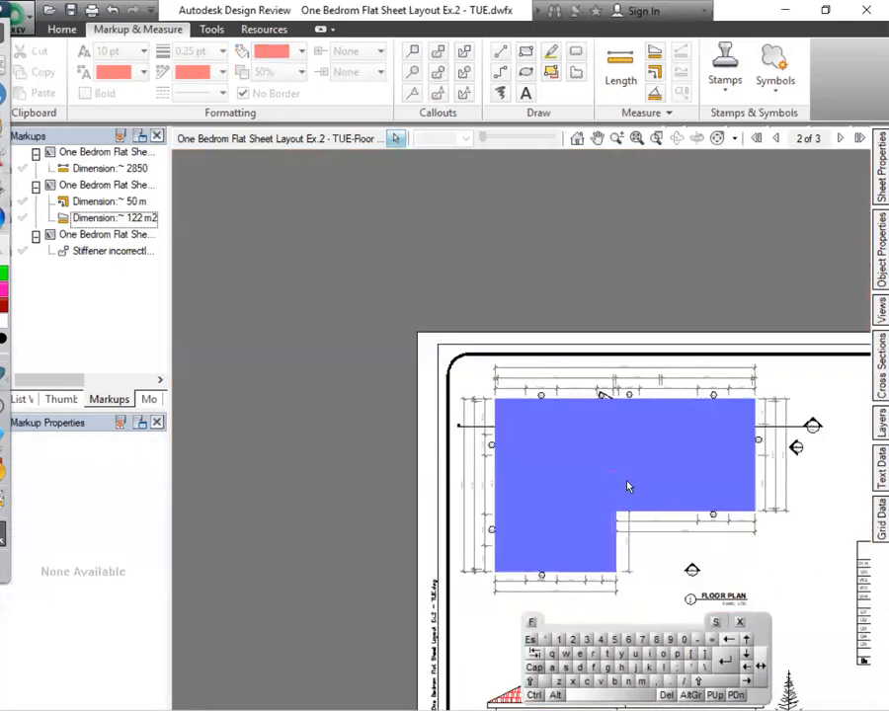
pyautogui.scroll(6, 628, 479)
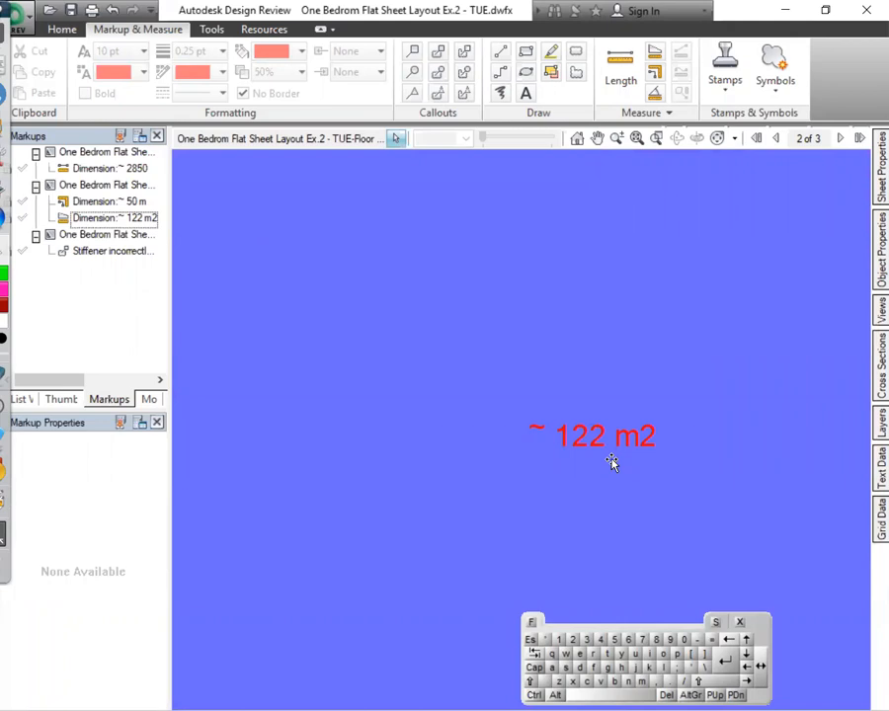
pyautogui.scroll(3, 640, 453)
pyautogui.moveTo(642, 457); pyautogui.dragTo(492, 439, button='middle')
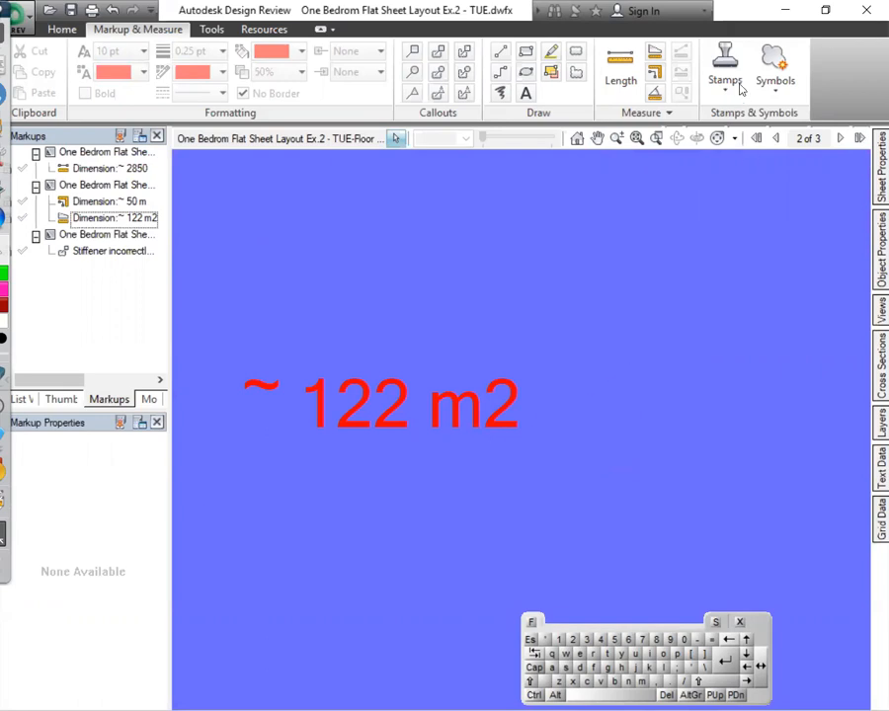
# Change the 2D display length unit to Feet and apply the settings
pyautogui.click(663, 117)
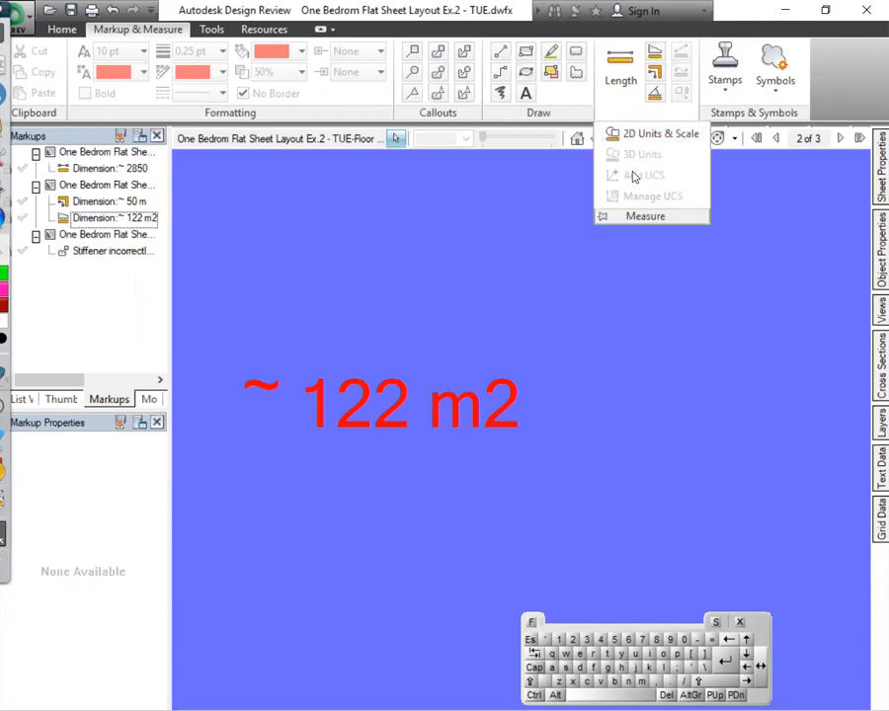
pyautogui.click(644, 135)
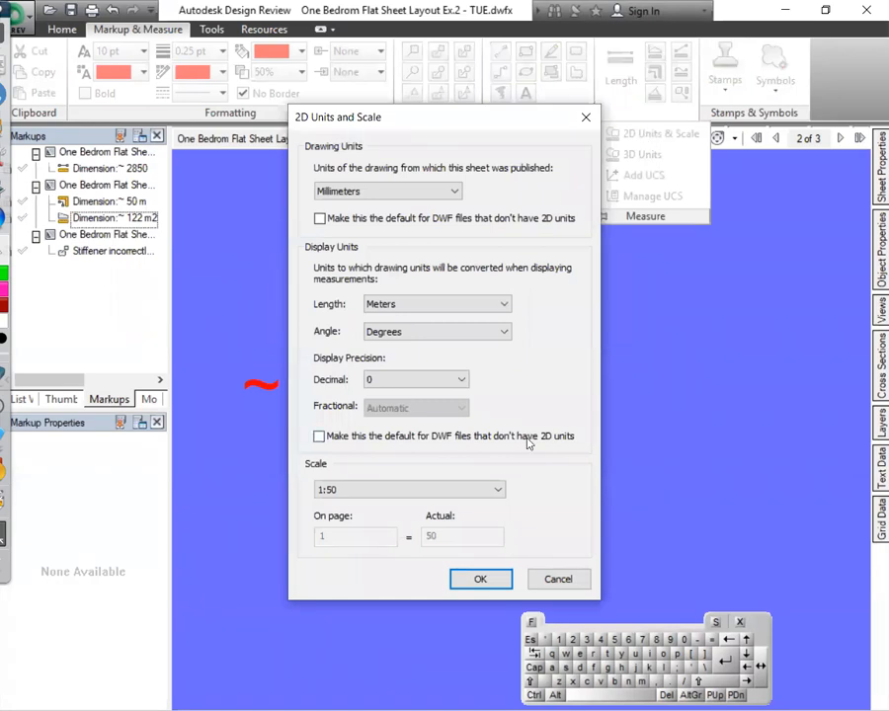
pyautogui.click(507, 306)
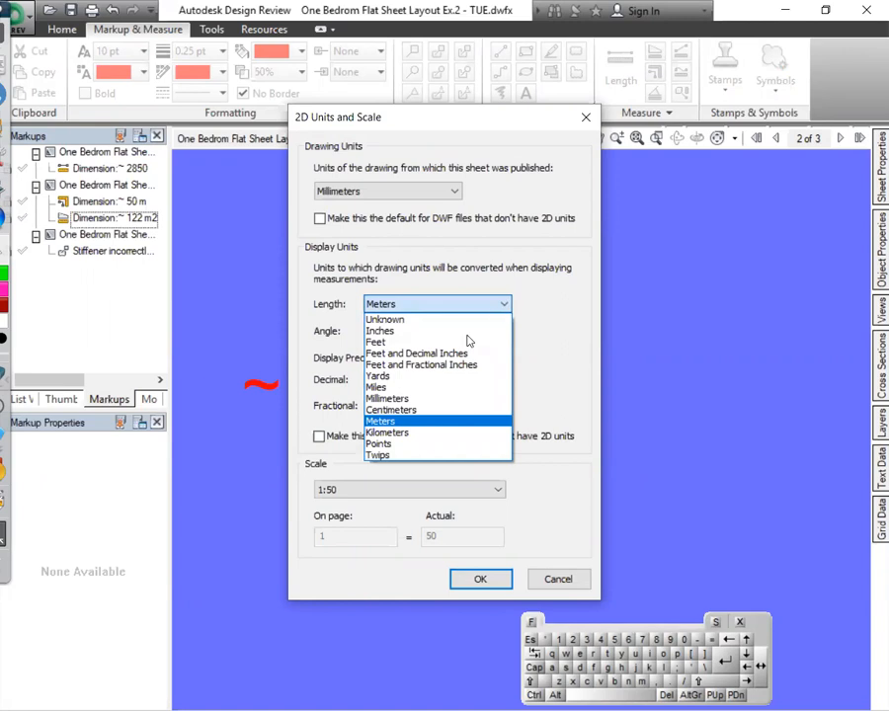
pyautogui.click(410, 343)
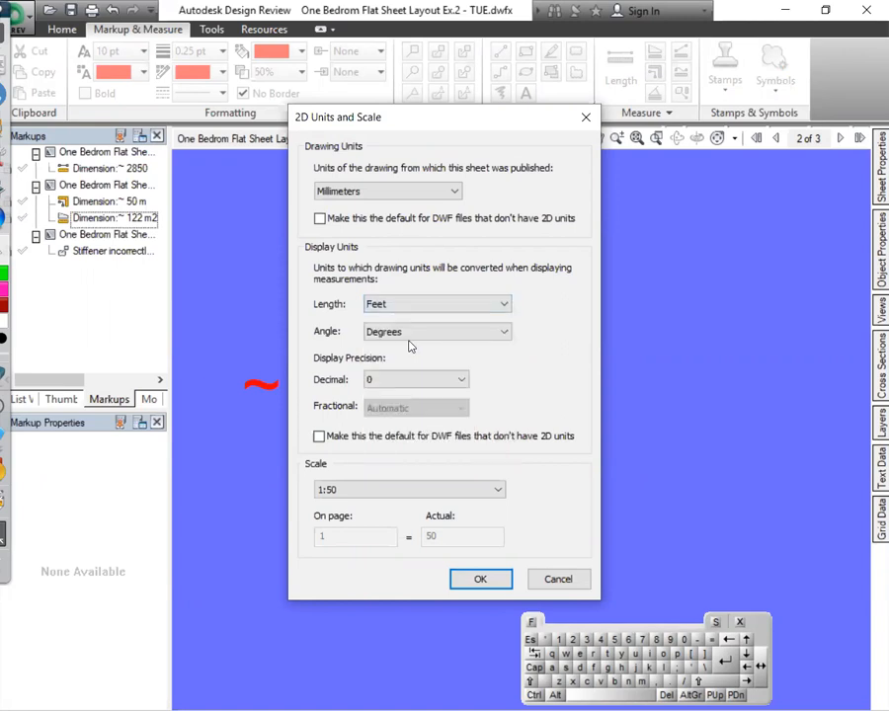
pyautogui.click(480, 579)
# Deselect the area measurement, examine its label in the new units, and view it against the whole floor plan sheet
pyautogui.scroll(-4, 506, 516)
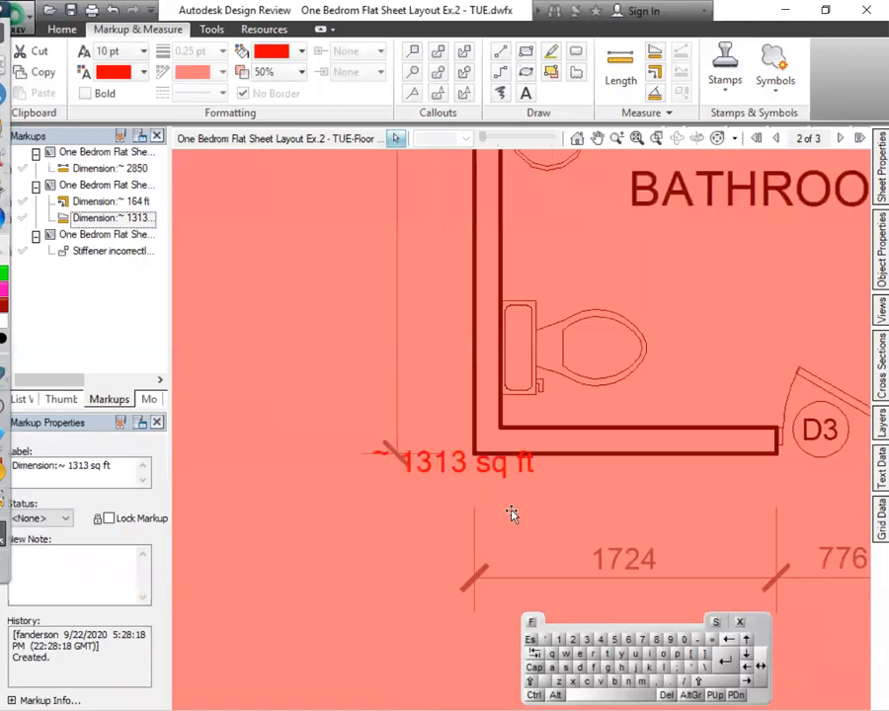
pyautogui.scroll(-2, 523, 484)
pyautogui.scroll(-2, 523, 483)
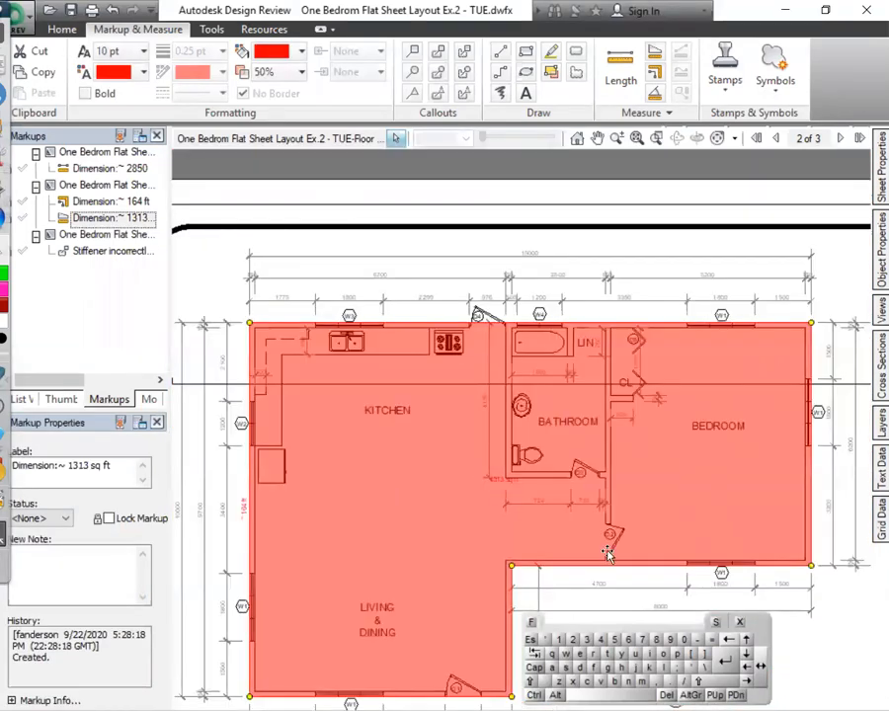
pyautogui.click(816, 604)
pyautogui.scroll(6, 505, 507)
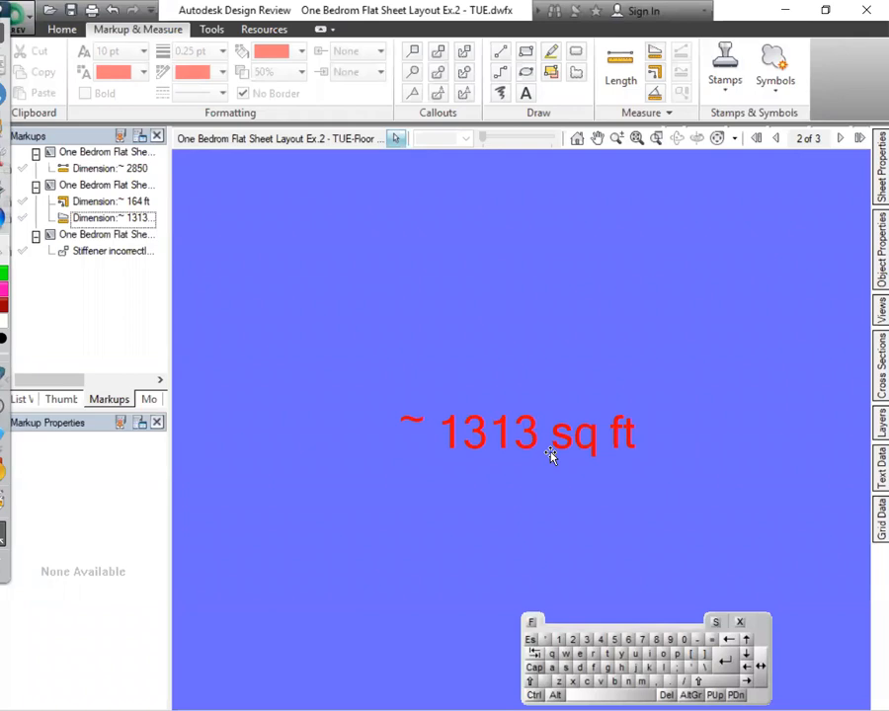
pyautogui.scroll(-3, 551, 455)
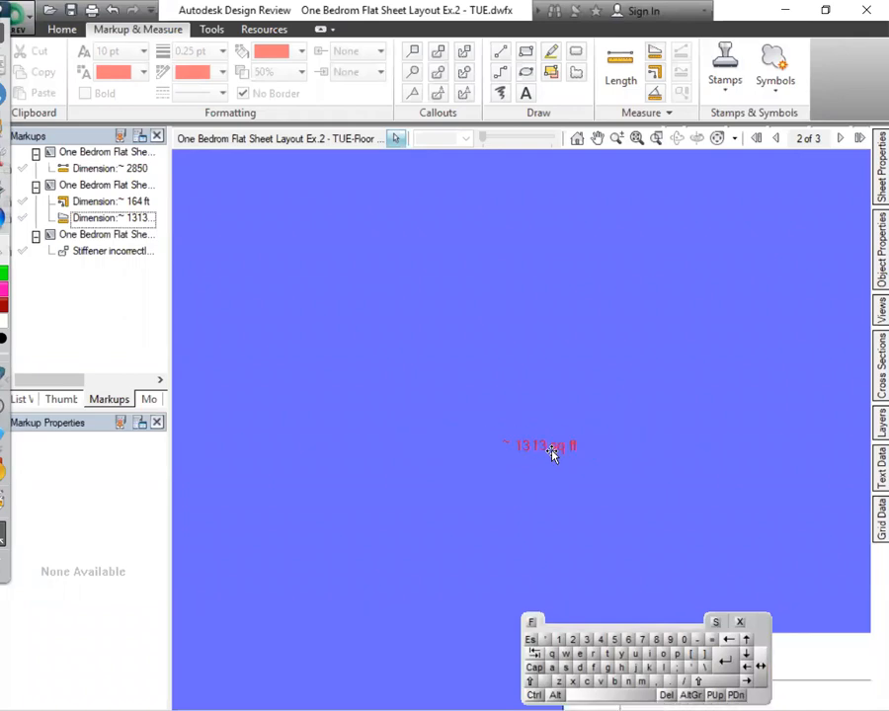
pyautogui.scroll(-2, 551, 454)
pyautogui.scroll(4, 551, 455)
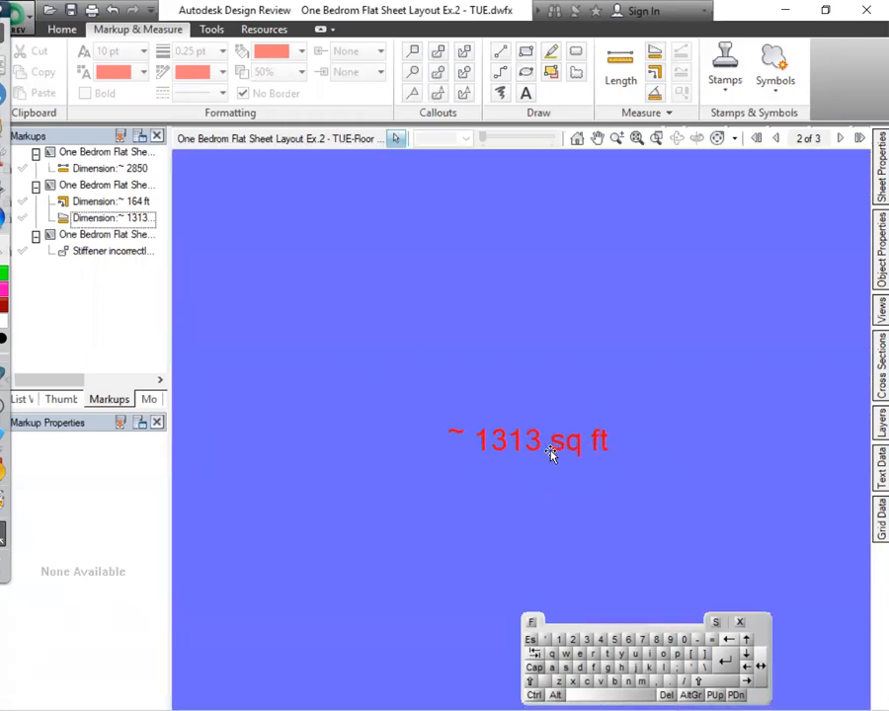
pyautogui.scroll(2, 551, 454)
pyautogui.scroll(-4, 551, 454)
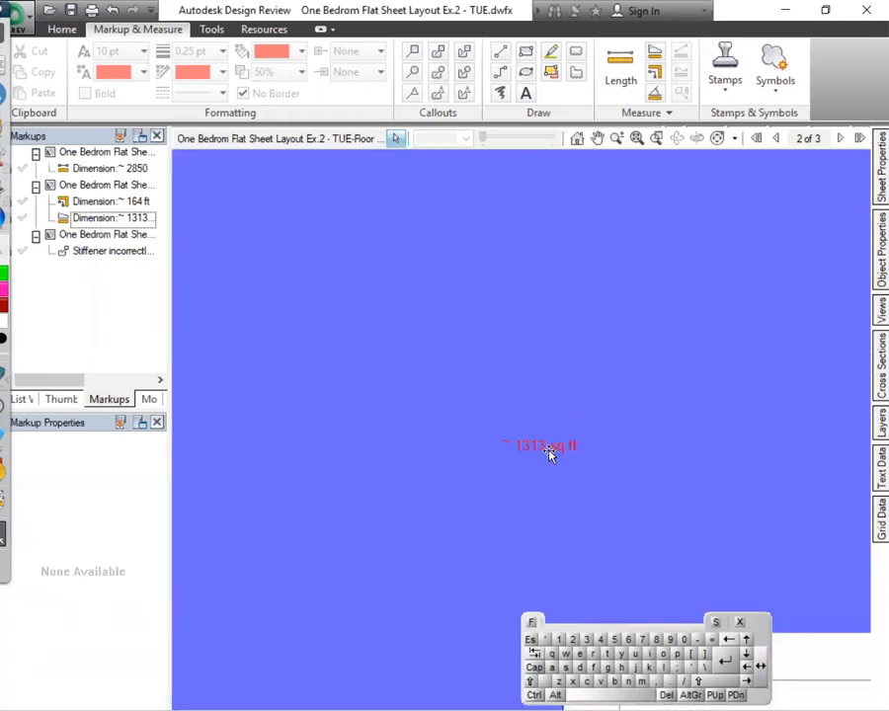
pyautogui.scroll(-3, 551, 455)
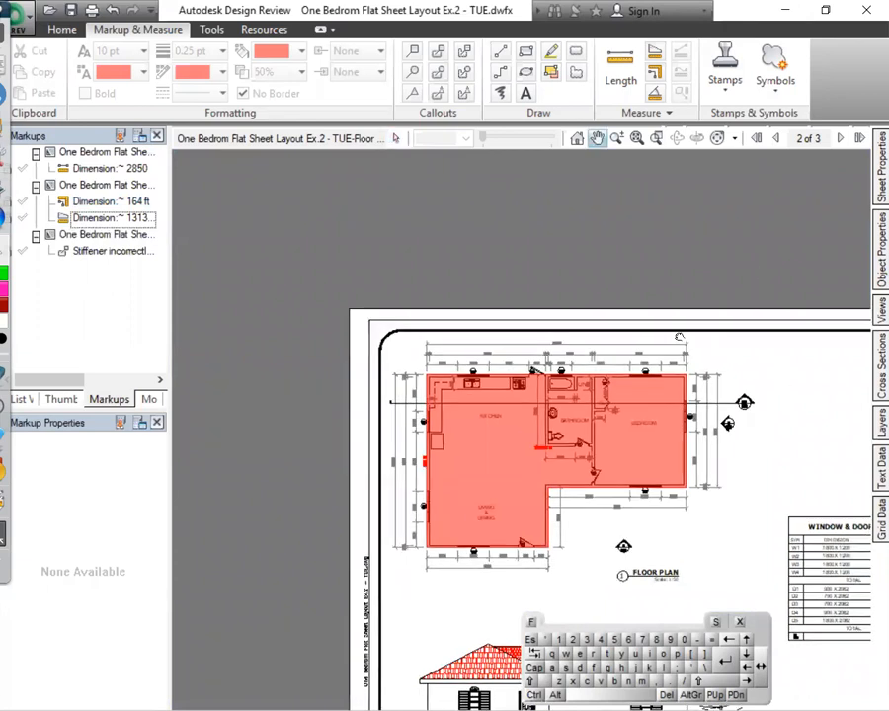
pyautogui.moveTo(780, 381); pyautogui.dragTo(607, 314, button='middle')
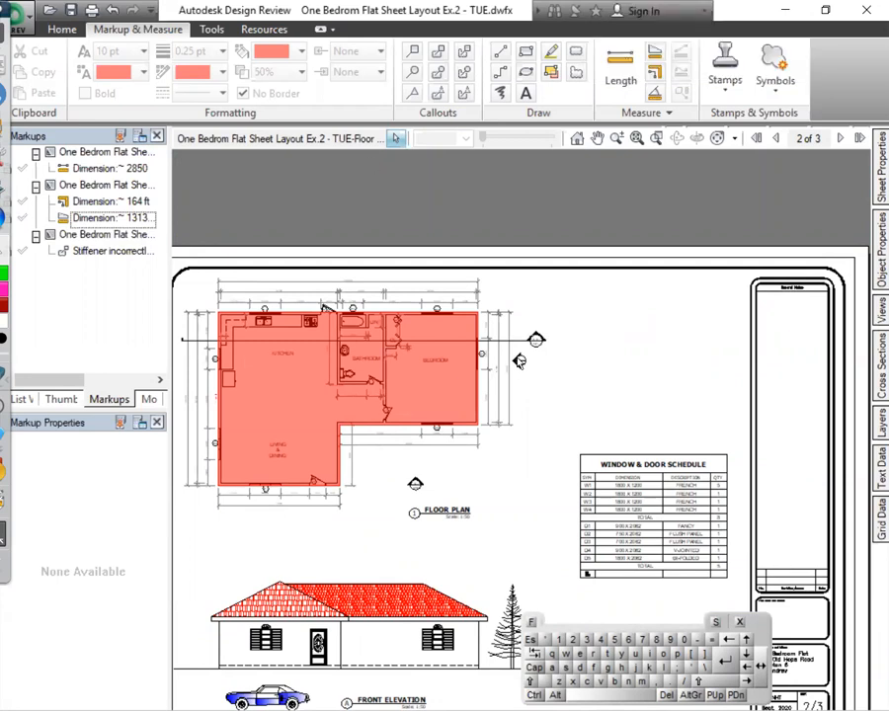
# Go to the site plan sheet and place a REJECTED stamp in the blank area beside Lot 123
pyautogui.click(775, 139)
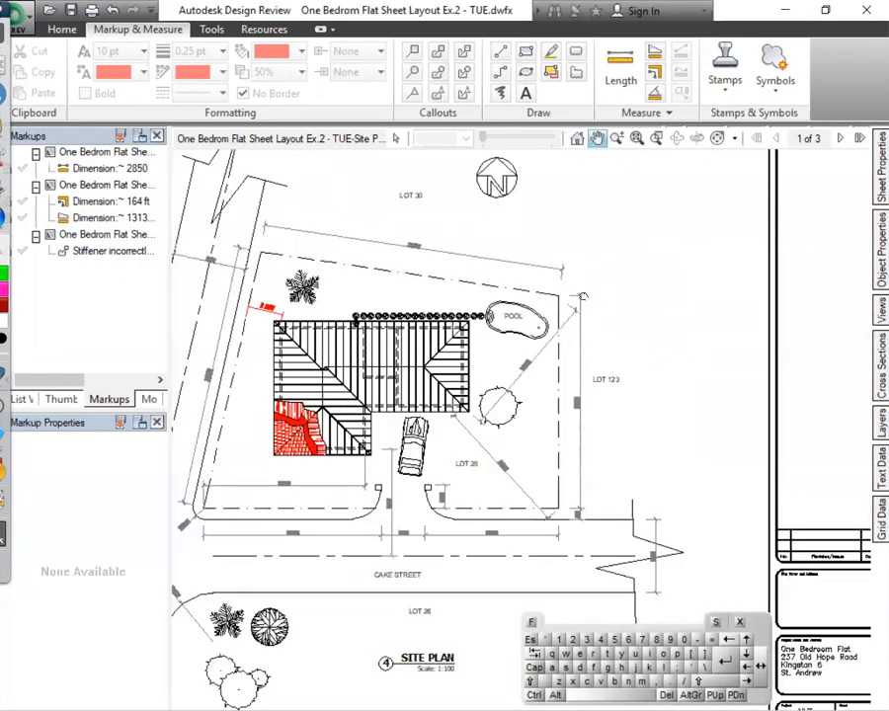
pyautogui.click(728, 87)
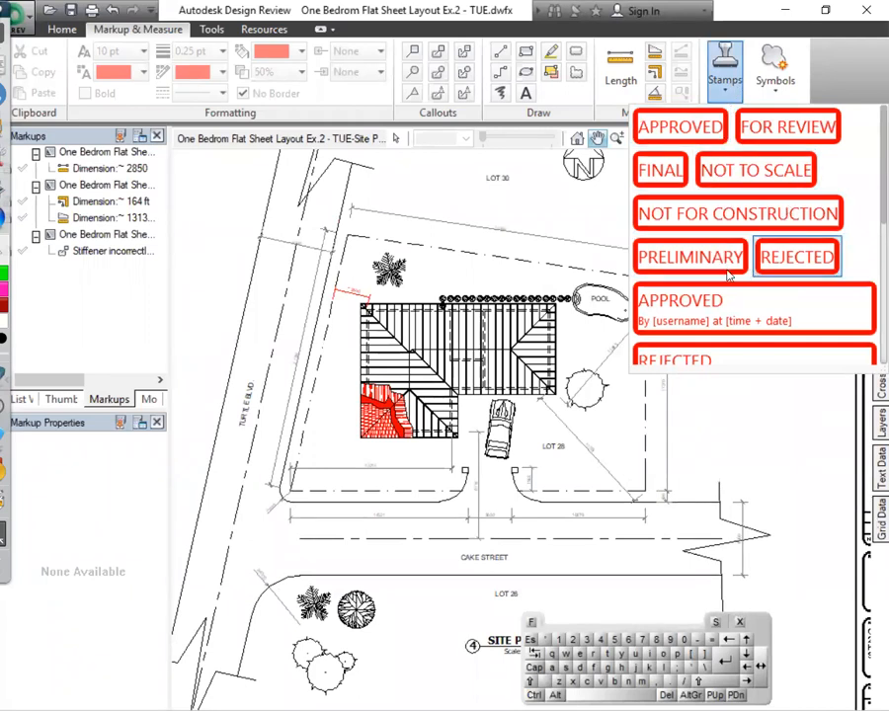
pyautogui.click(796, 257)
pyautogui.click(780, 259)
pyautogui.moveTo(811, 313); pyautogui.dragTo(610, 314, button='middle')
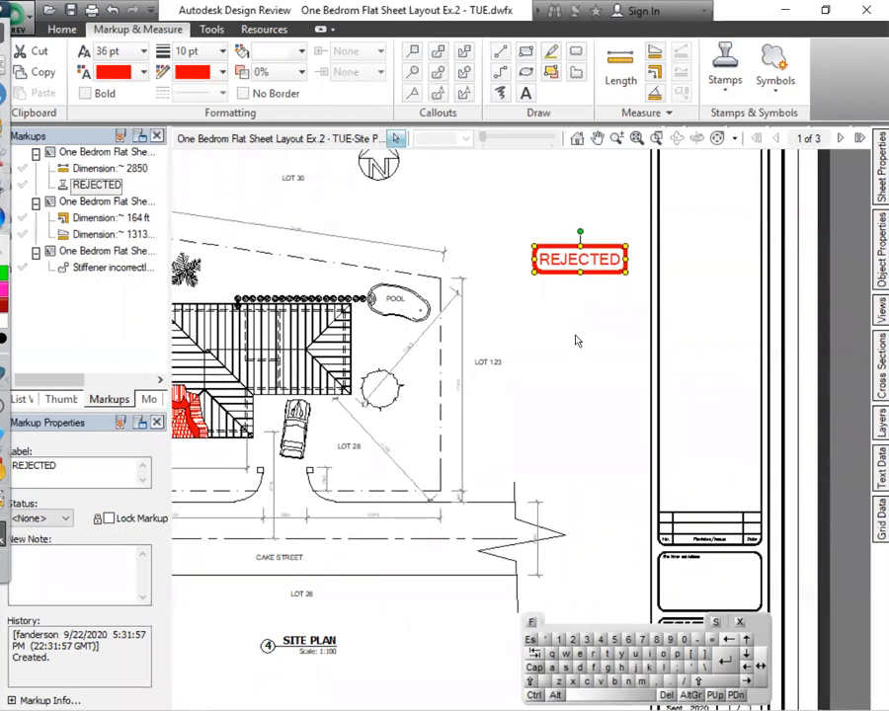
# Delete the REJECTED stamp from the site plan and return to the floor plan sheet
pyautogui.press('Delete')
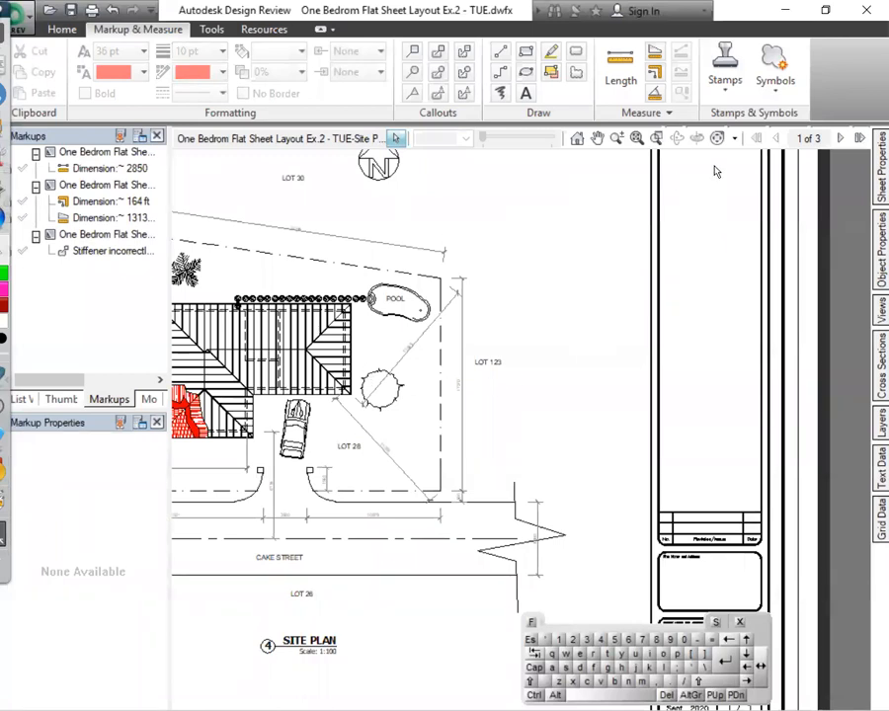
pyautogui.click(840, 138)
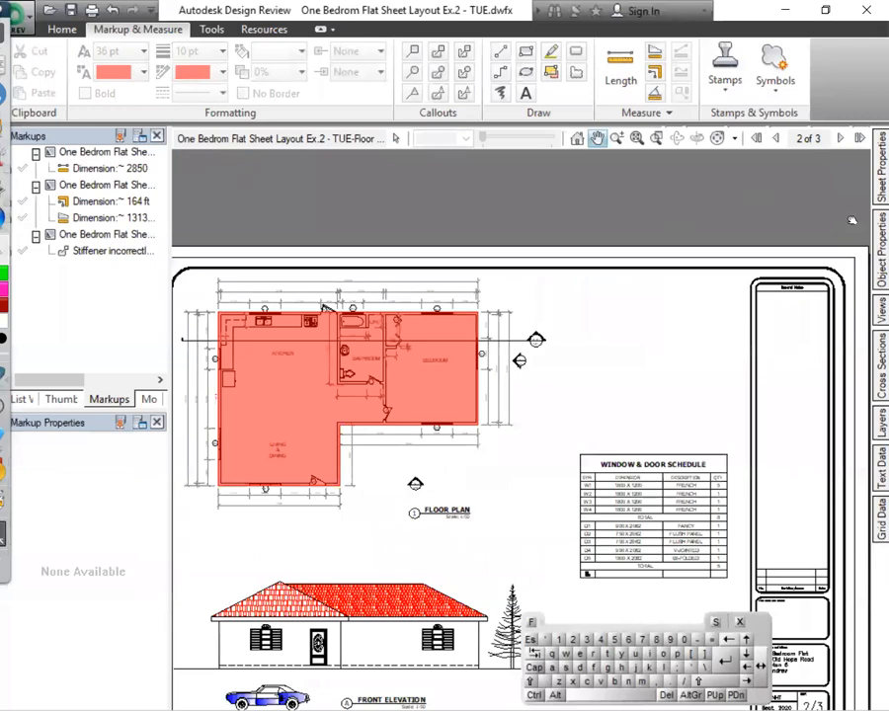
# Go to the foundation plan sheet and view the plan with its stiffener callout
pyautogui.click(840, 138)
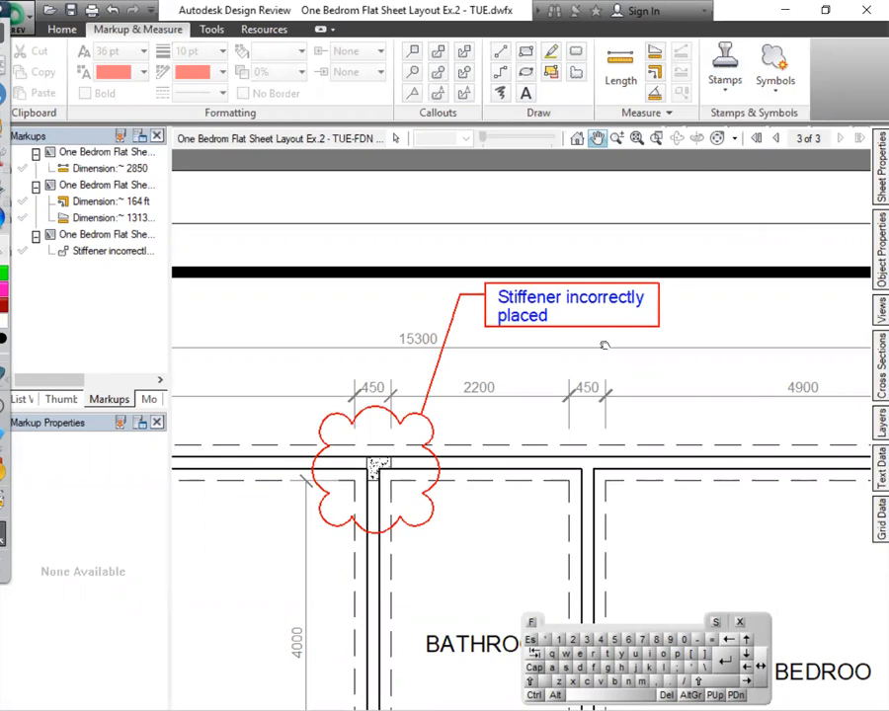
pyautogui.scroll(-5, 427, 474)
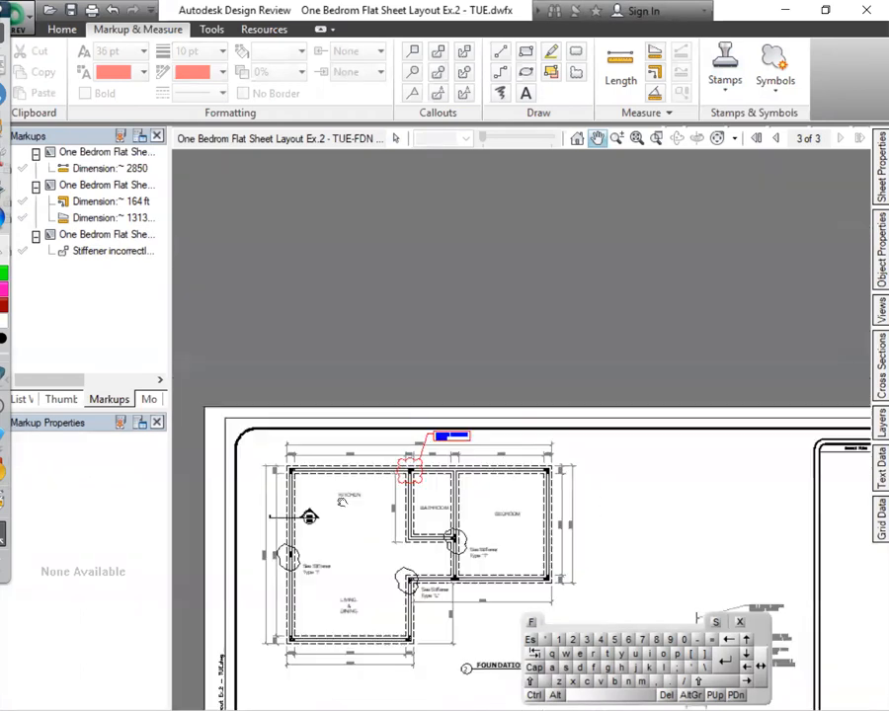
pyautogui.moveTo(341, 499); pyautogui.dragTo(405, 456)
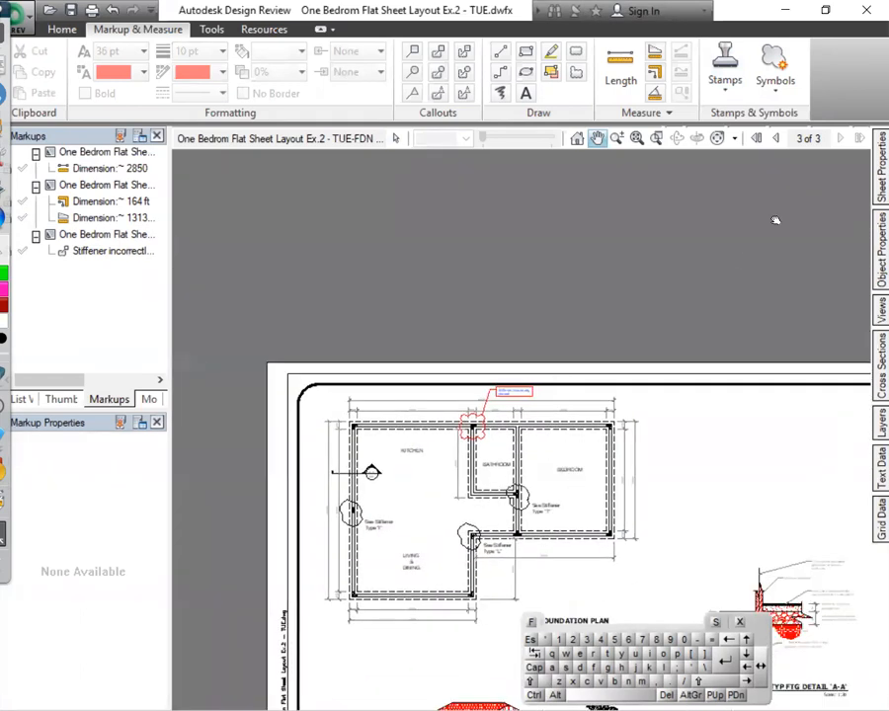
# Return to the site plan sheet and place the APPROVED stamp with username, time and date in the blank area near the north arrow
pyautogui.click(777, 139)
pyautogui.click(777, 139)
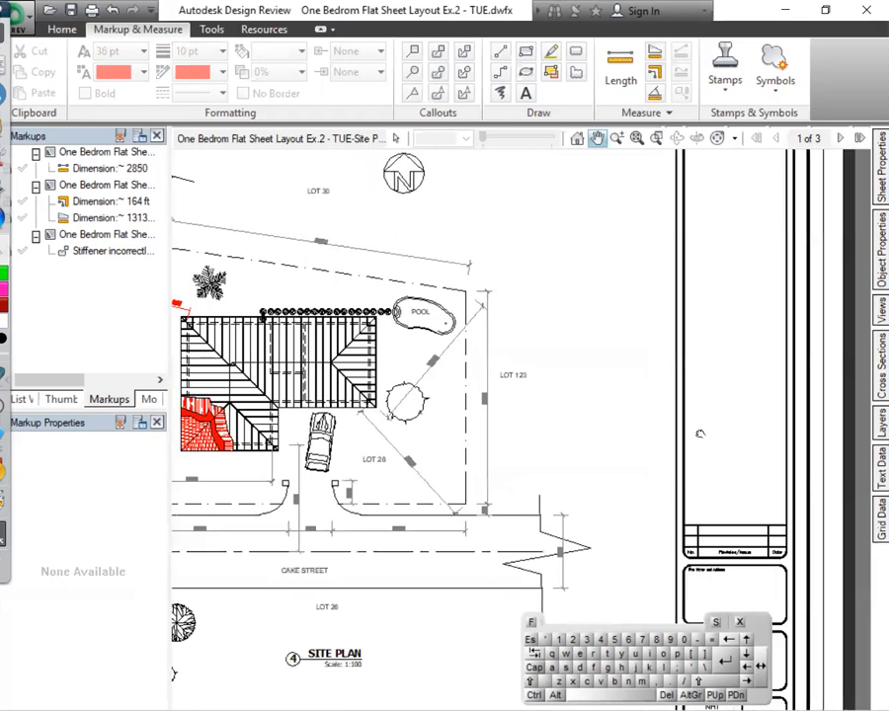
pyautogui.moveTo(701, 434); pyautogui.dragTo(796, 521)
pyautogui.click(726, 71)
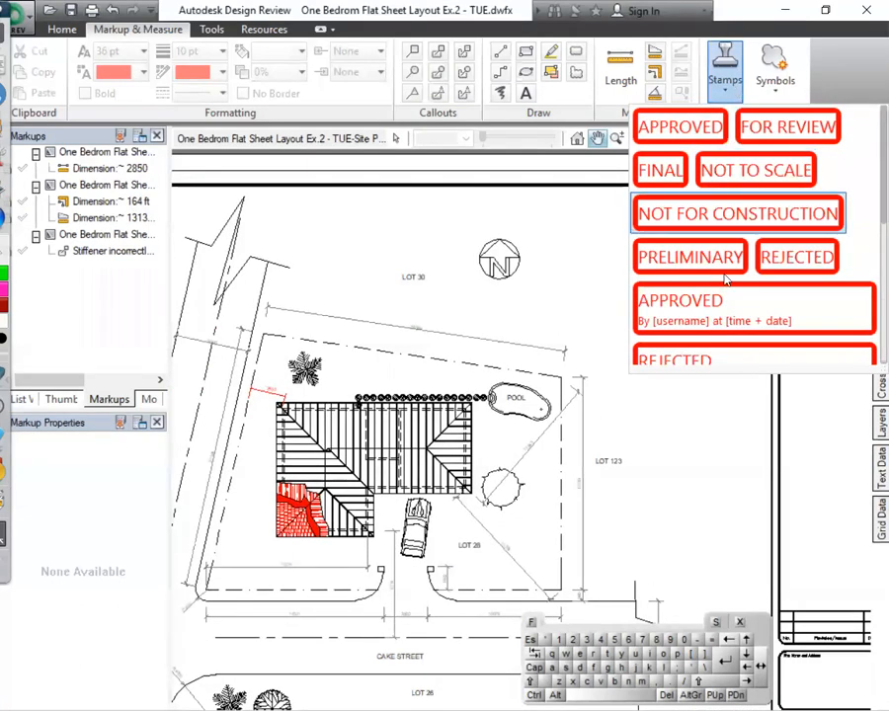
pyautogui.scroll(-1, 726, 281)
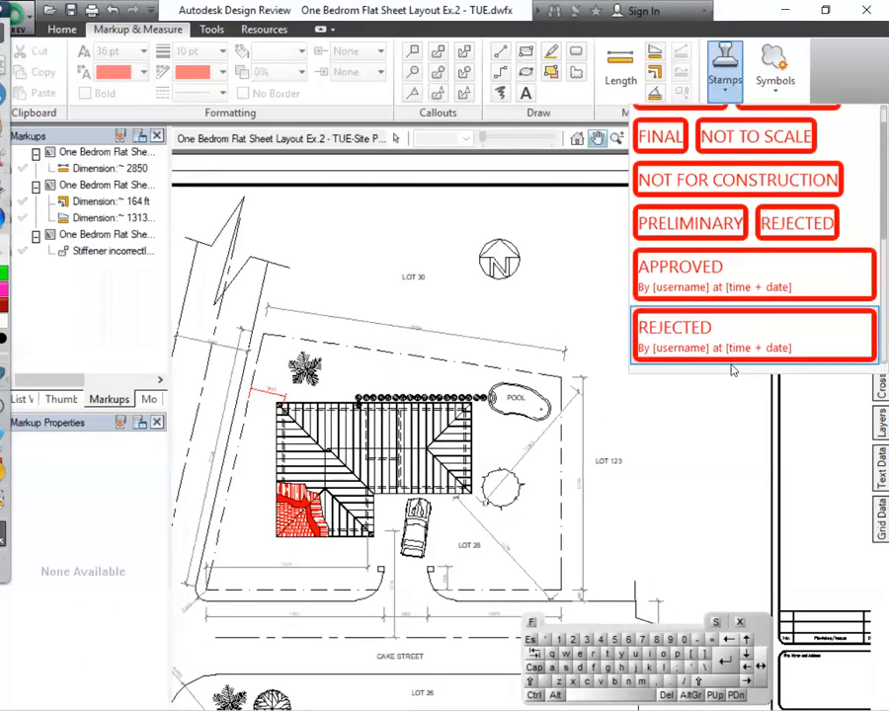
pyautogui.click(713, 281)
pyautogui.click(590, 289)
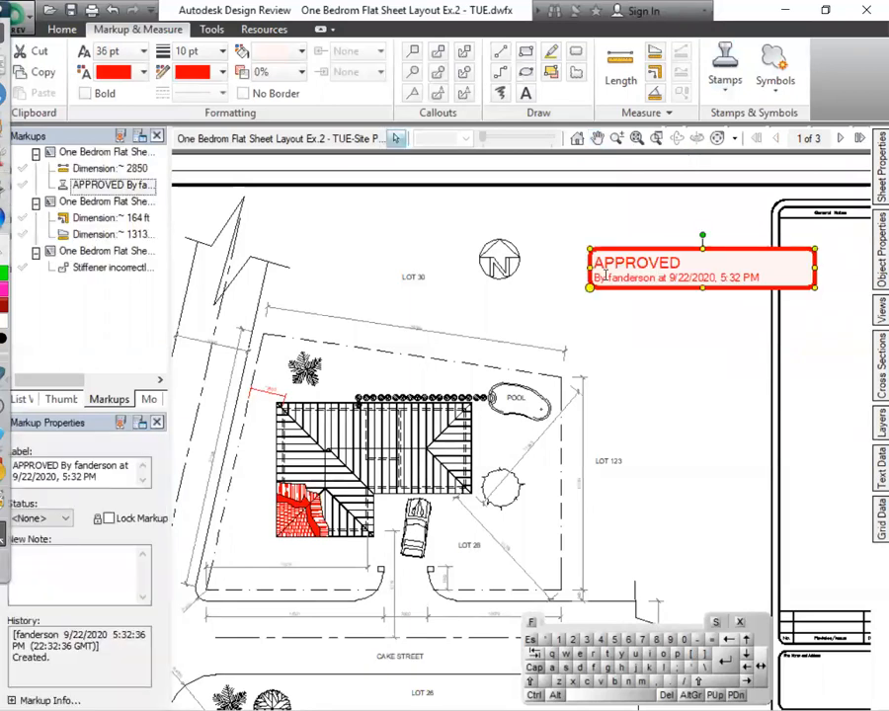
# Edit the stamp's heading to read Pri-APPROVED and finish the text edit
pyautogui.doubleClick(595, 264)
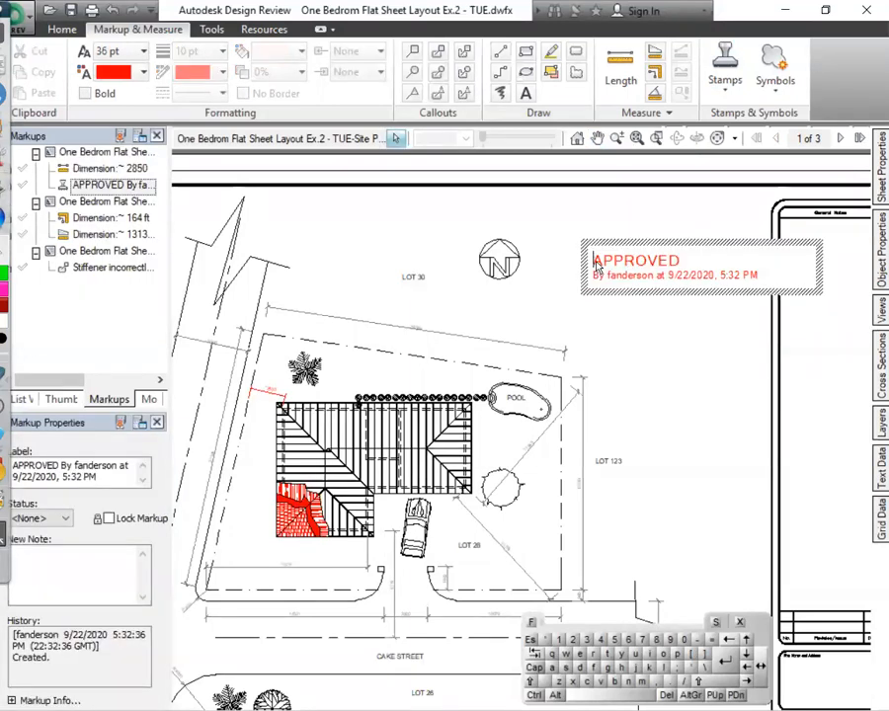
pyautogui.write('Pr')
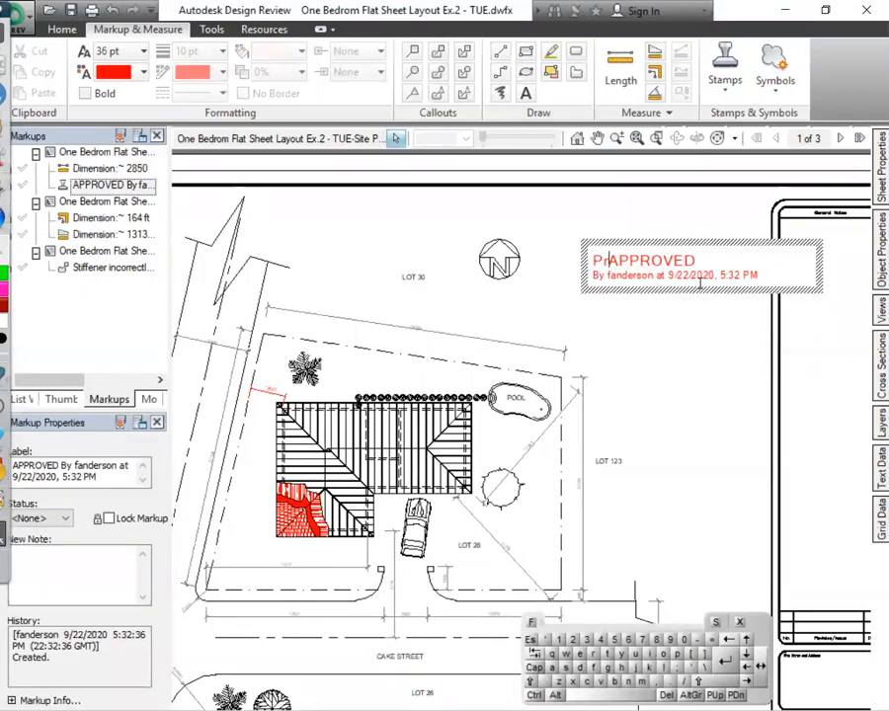
pyautogui.write('i')
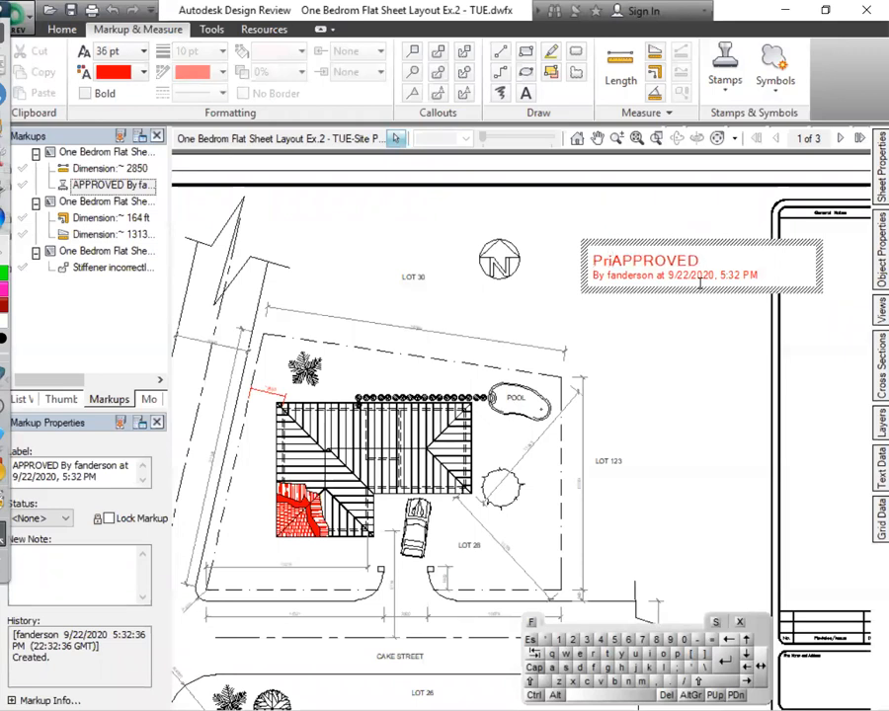
pyautogui.write('-')
pyautogui.click(687, 396)
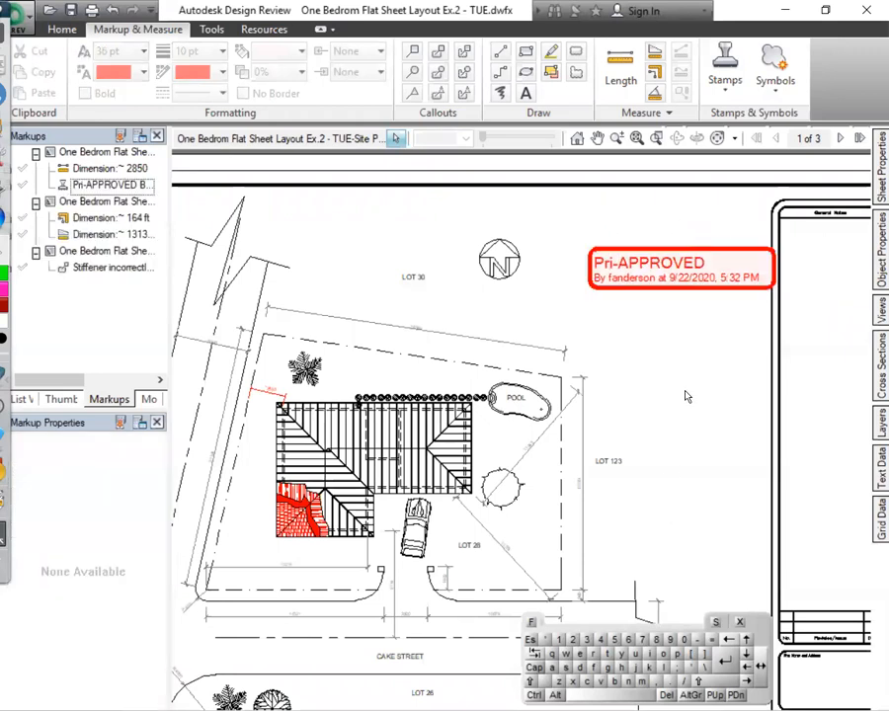
# Examine the stamp text up close, highlighting the username in its second line, and leave the text as it is
pyautogui.moveTo(705, 319); pyautogui.dragTo(611, 333, button='middle')
pyautogui.scroll(3, 628, 296)
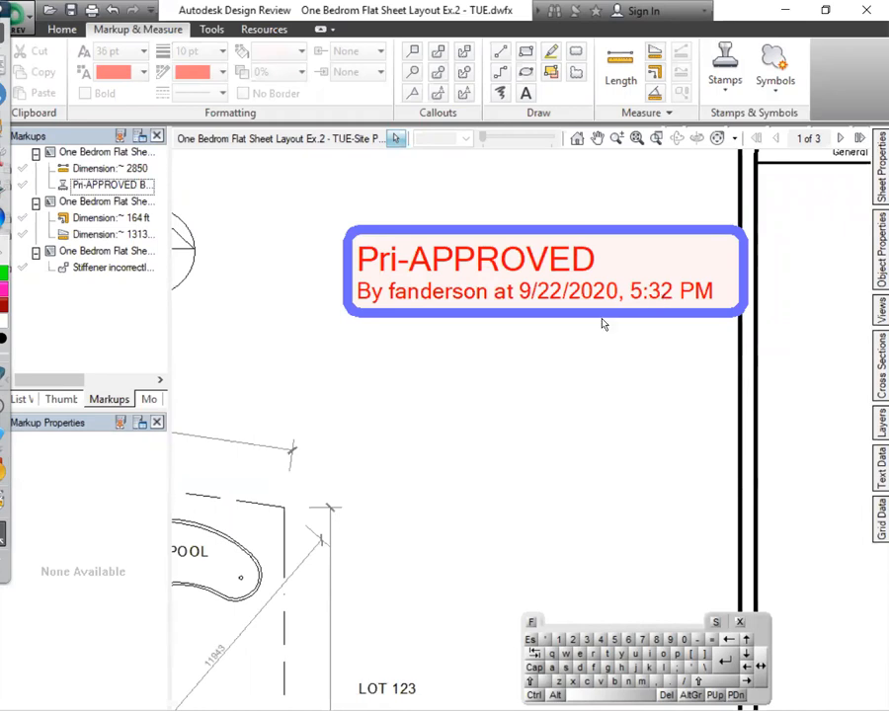
pyautogui.click(453, 290)
pyautogui.moveTo(487, 288); pyautogui.dragTo(387, 289)
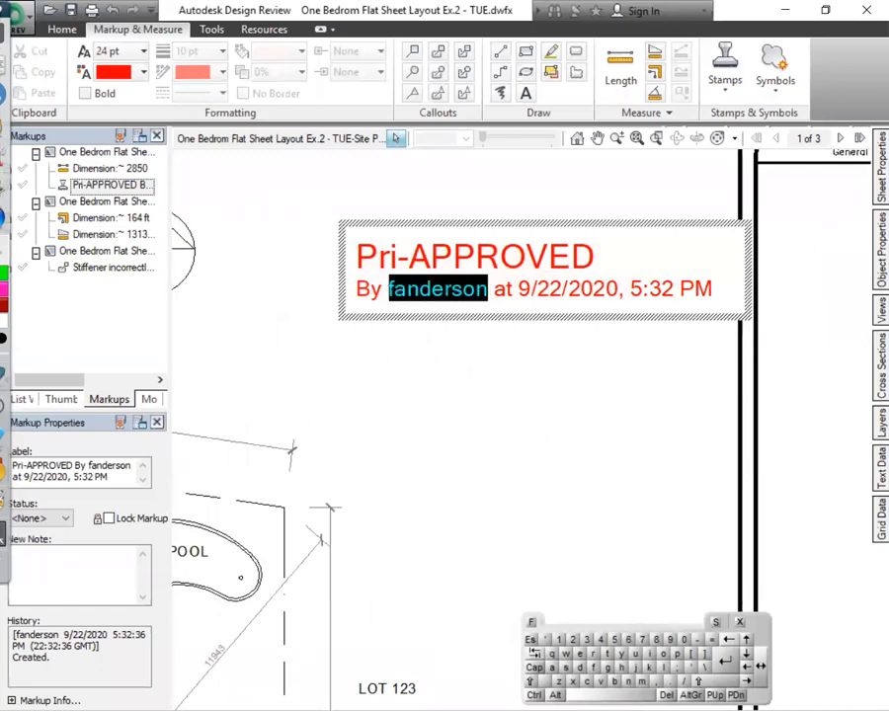
pyautogui.click(418, 400)
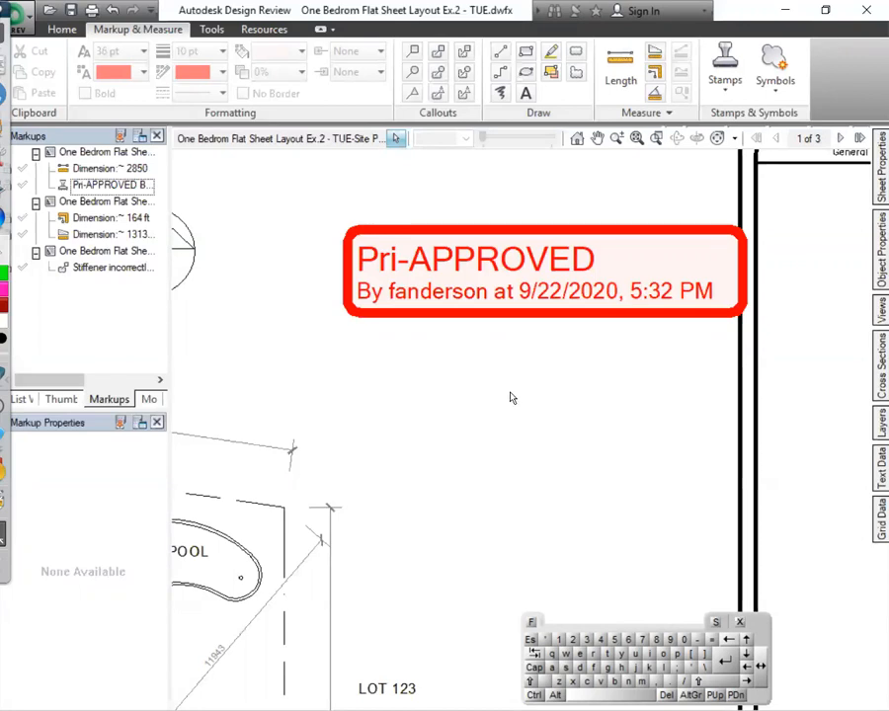
# Move the Pri-APPROVED stamp slightly up and closer to the north arrow, then deselect it
pyautogui.scroll(-5, 512, 399)
pyautogui.moveTo(672, 400)
pyautogui.mouseDown(button='middle')
pyautogui.moveTo(707, 357)
pyautogui.moveTo(702, 362)
pyautogui.mouseUp(button='middle')
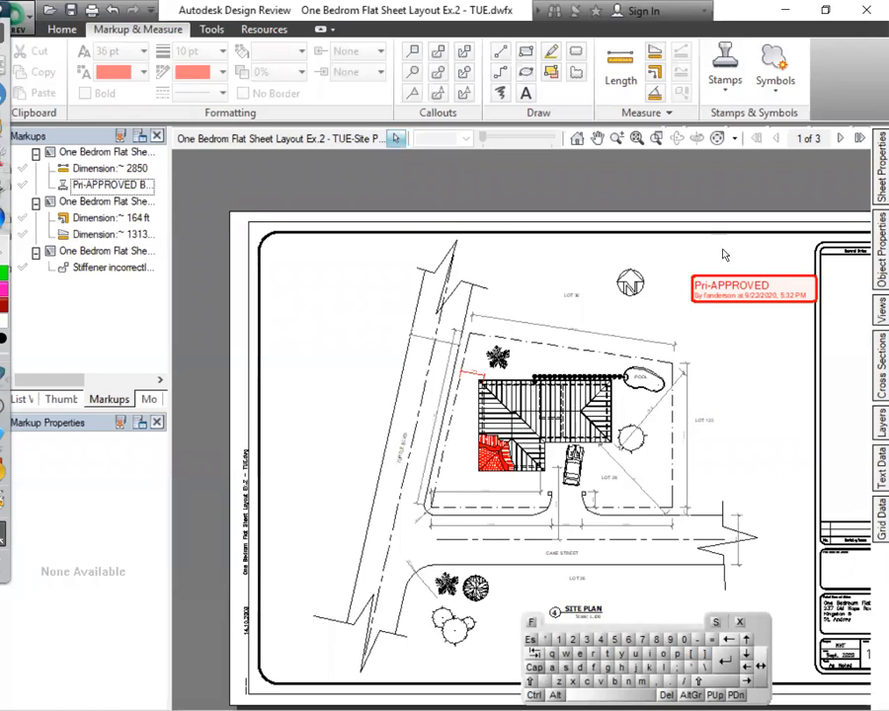
pyautogui.moveTo(694, 281)
pyautogui.mouseDown()
pyautogui.moveTo(691, 252)
pyautogui.moveTo(687, 261)
pyautogui.mouseUp()
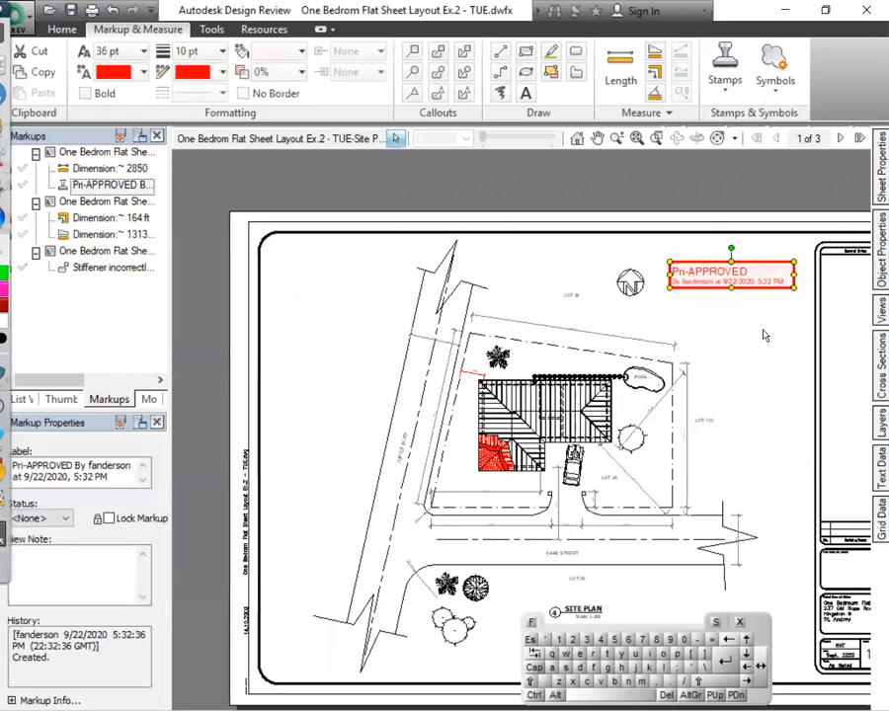
pyautogui.click(764, 334)
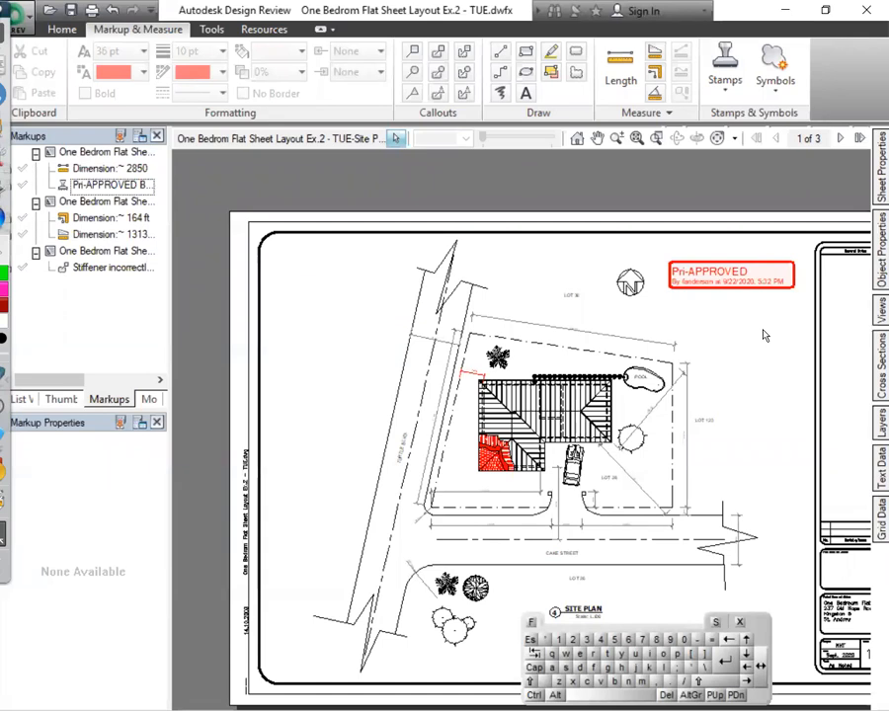
# Review the listed markups in turn: the stiffener callout, area and perimeter measurements, stamp, and site plan length dimension
pyautogui.scroll(-3, 755, 361)
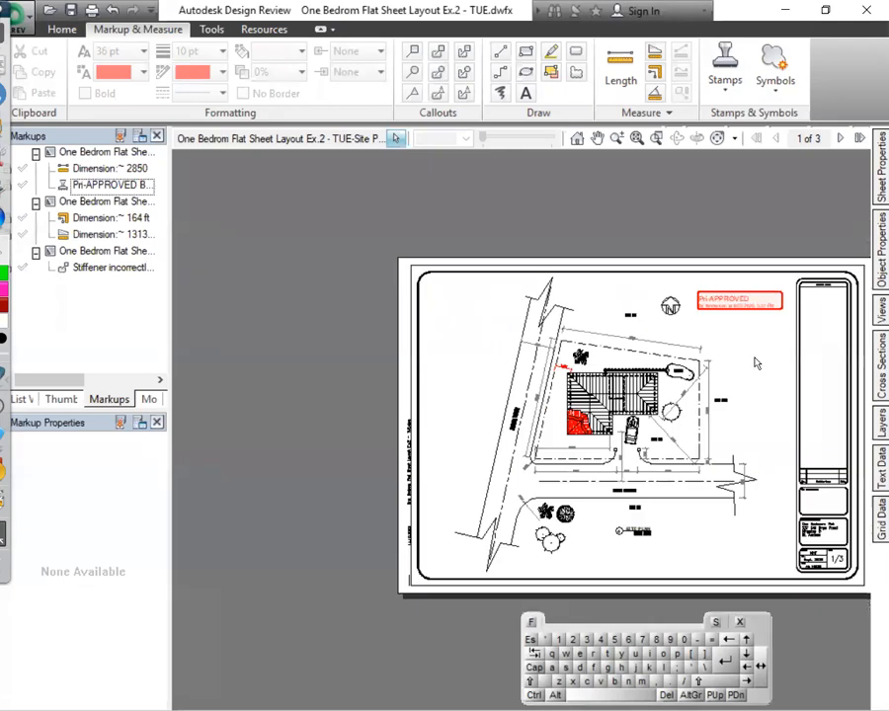
pyautogui.moveTo(753, 365); pyautogui.dragTo(643, 351, button='middle')
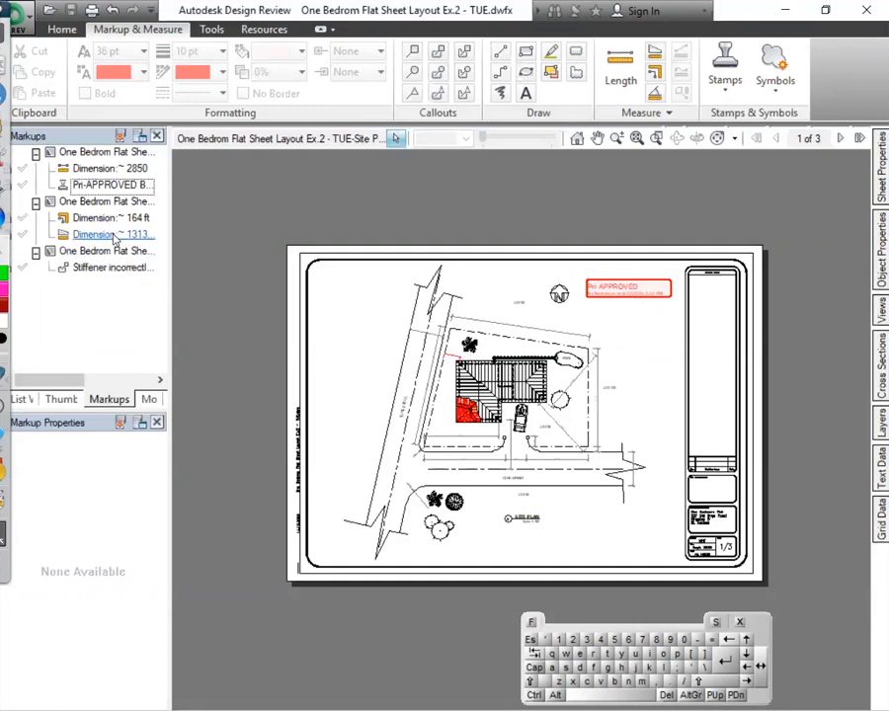
pyautogui.click(111, 268)
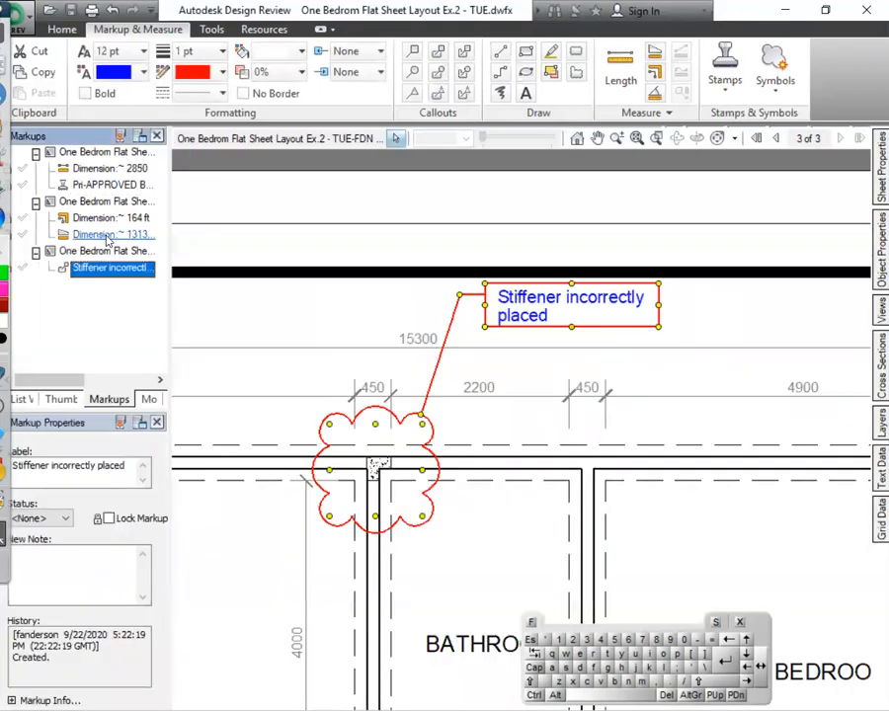
pyautogui.click(107, 235)
pyautogui.click(109, 219)
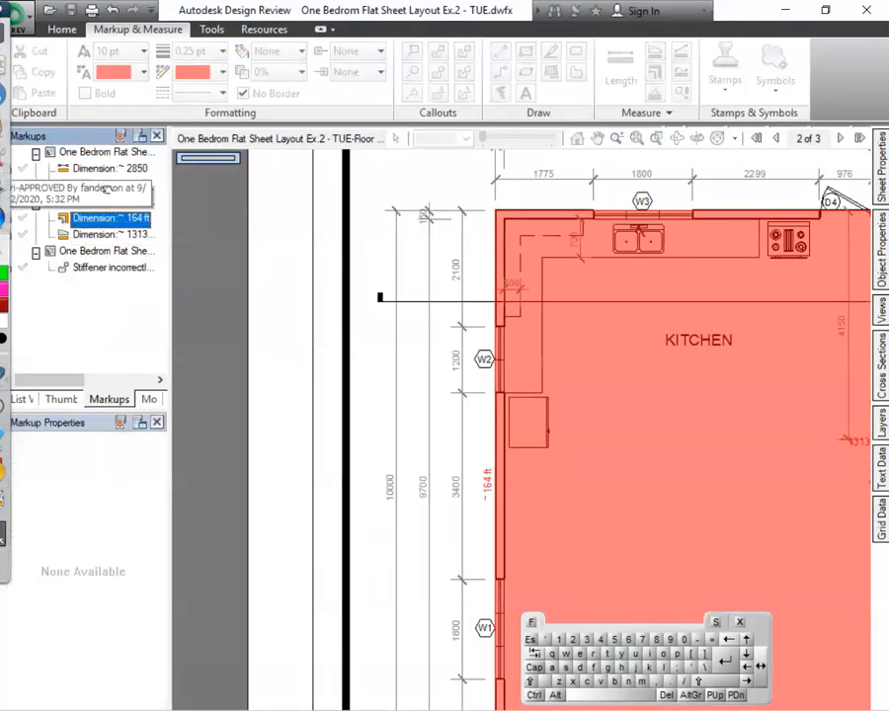
pyautogui.click(107, 186)
pyautogui.click(109, 169)
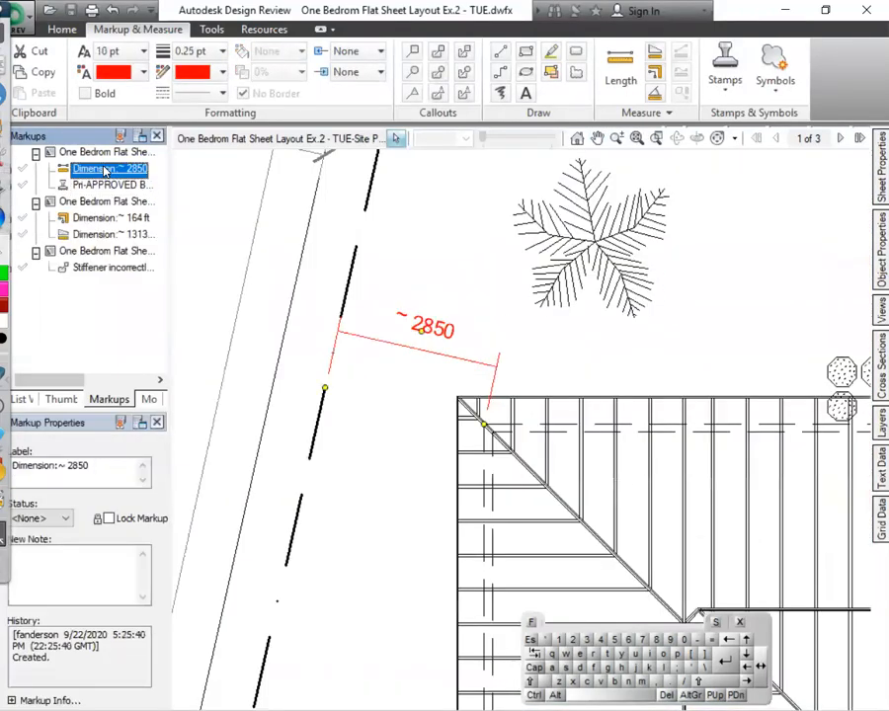
pyautogui.click(408, 387)
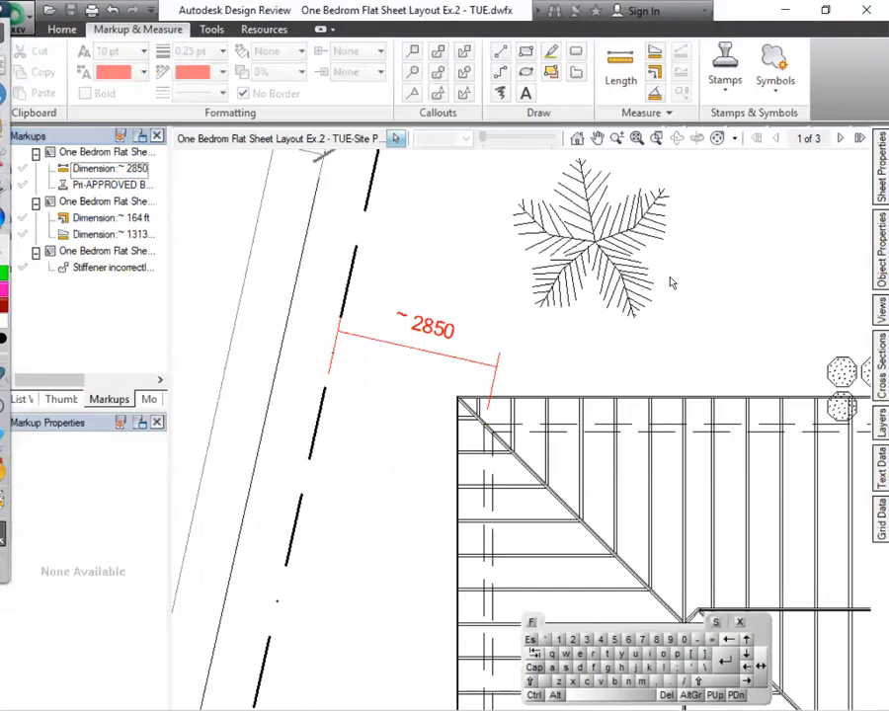
# Close Autodesk Design Review and switch to File Explorer, showing the Sem 1 2020 - 21 folder with the DWFx file
pyautogui.scroll(-2, 670, 283)
pyautogui.scroll(-1, 777, 192)
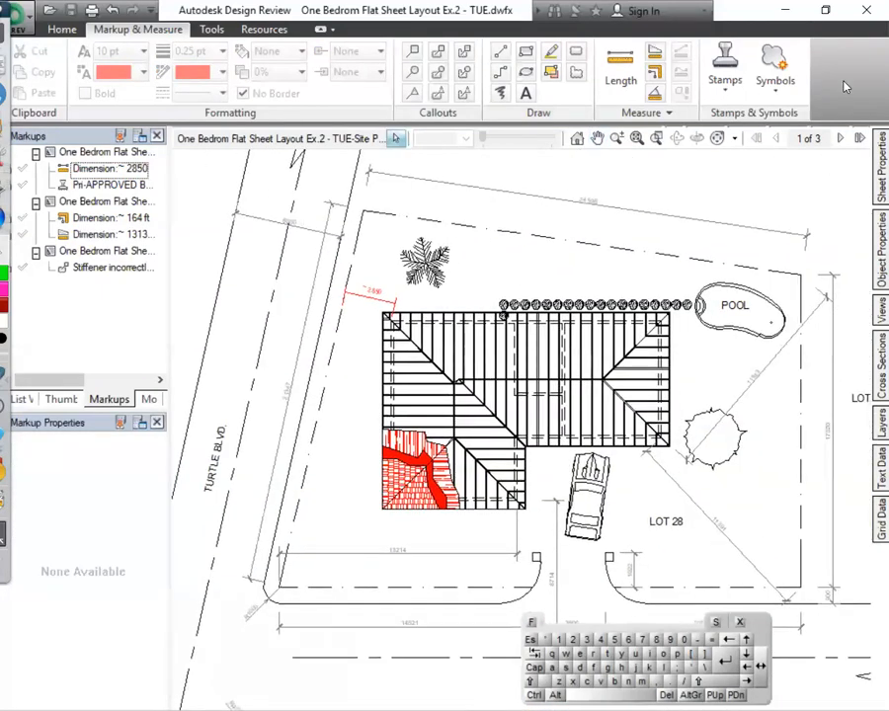
pyautogui.click(865, 12)
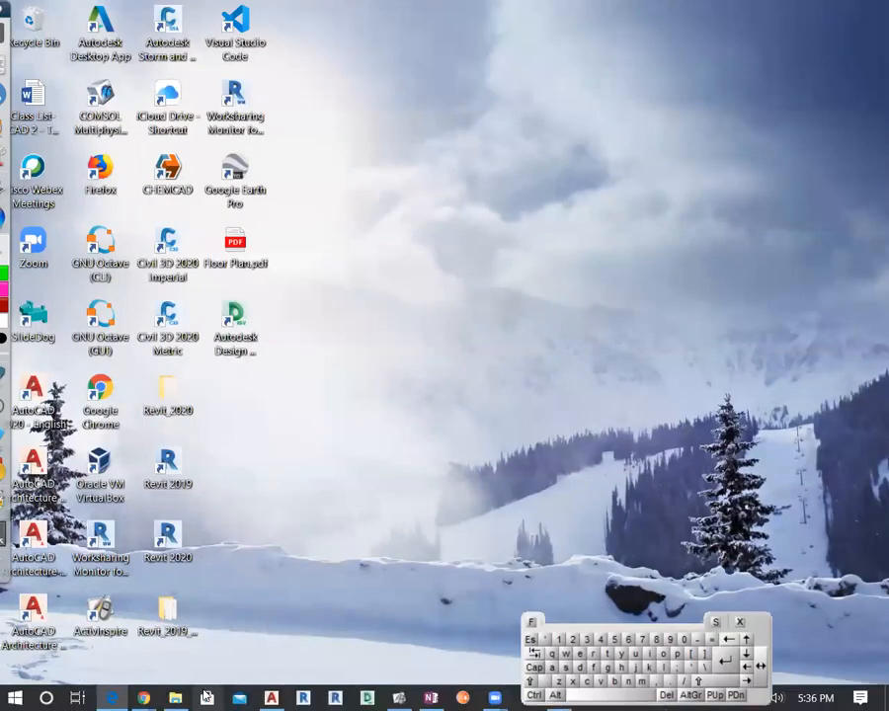
pyautogui.click(205, 697)
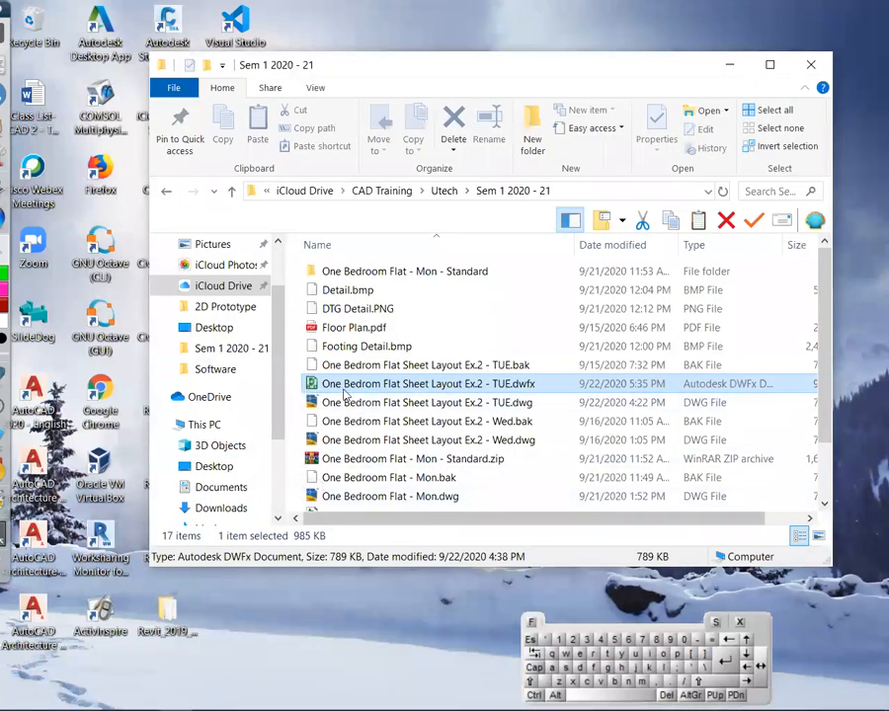
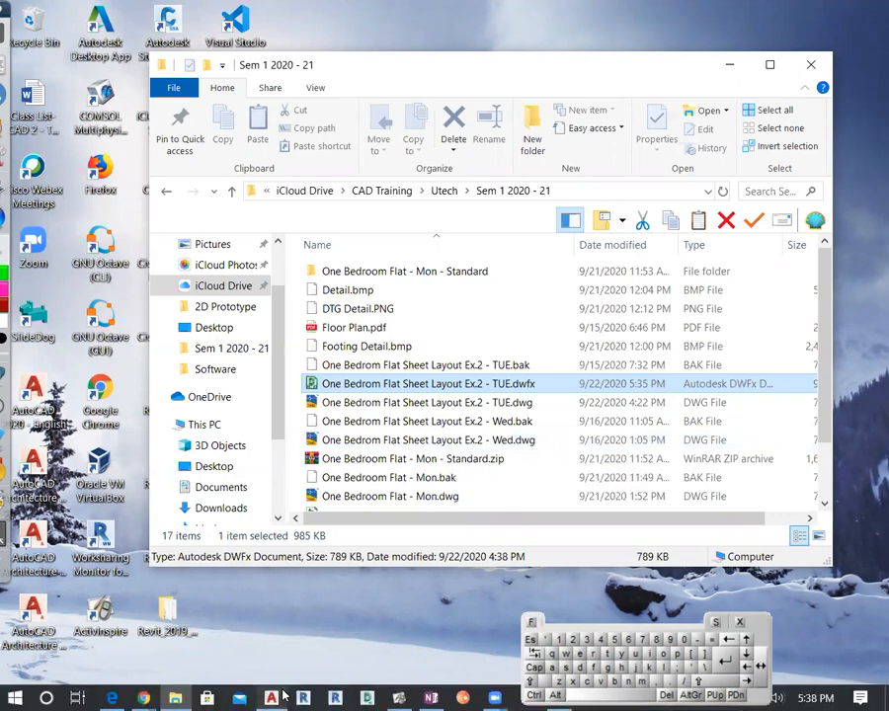
# Switch to AutoCAD and close the One Bedrom Flat Sheet Layout Ex.2 - TUE drawing, saving its changes
pyautogui.click(275, 698)
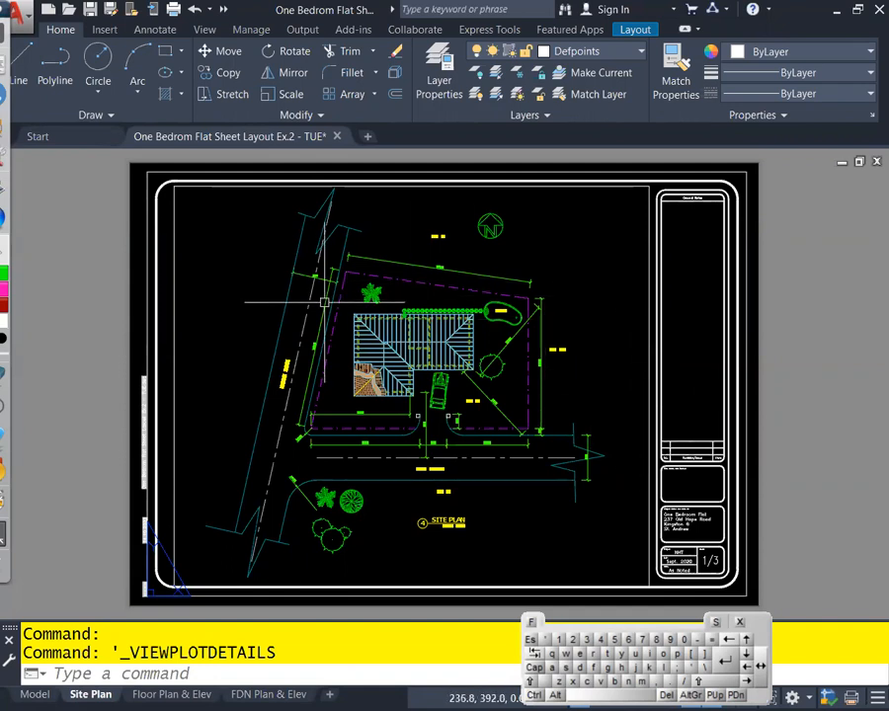
pyautogui.click(337, 137)
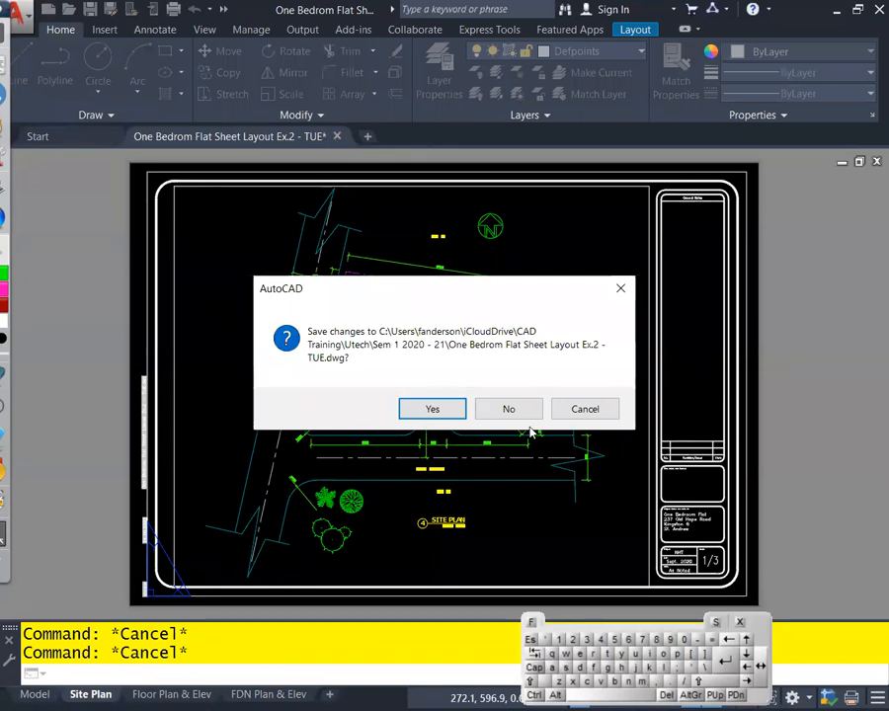
pyautogui.click(454, 414)
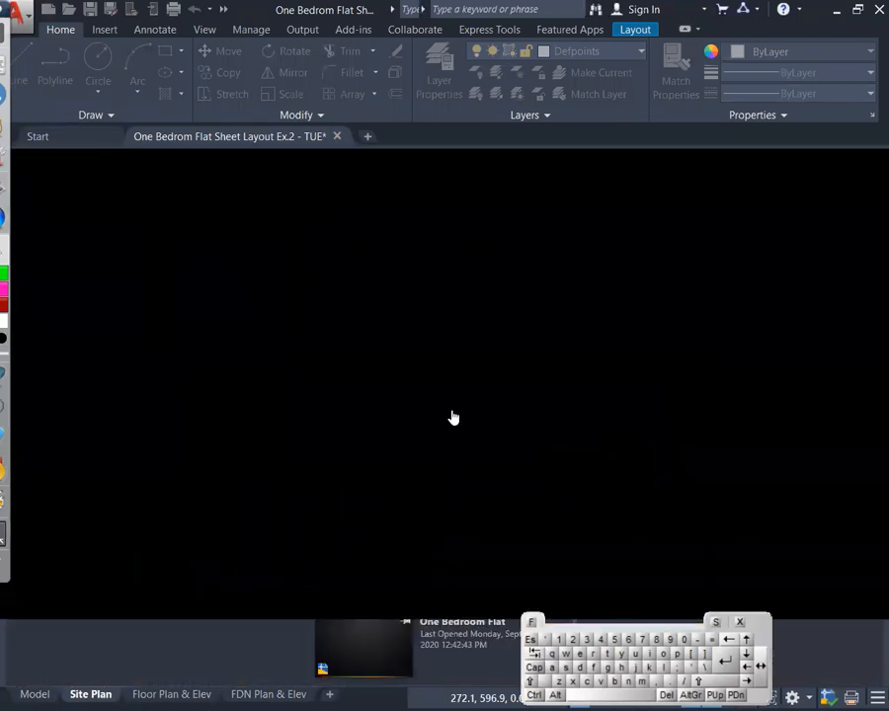
# Start a new blank drawing and open the Markup Set Manager
pyautogui.click(189, 314)
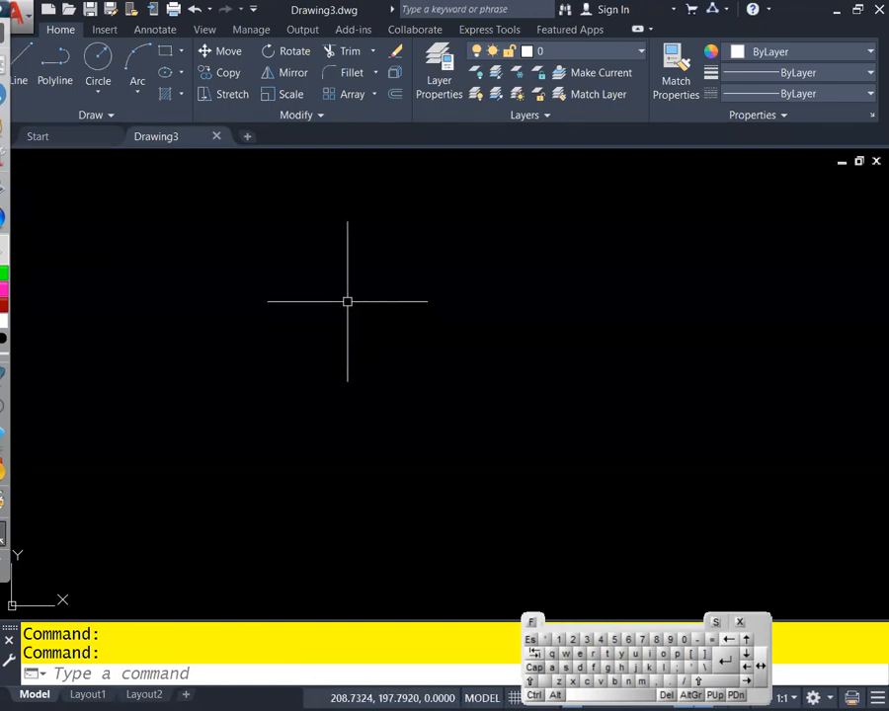
pyautogui.click(206, 29)
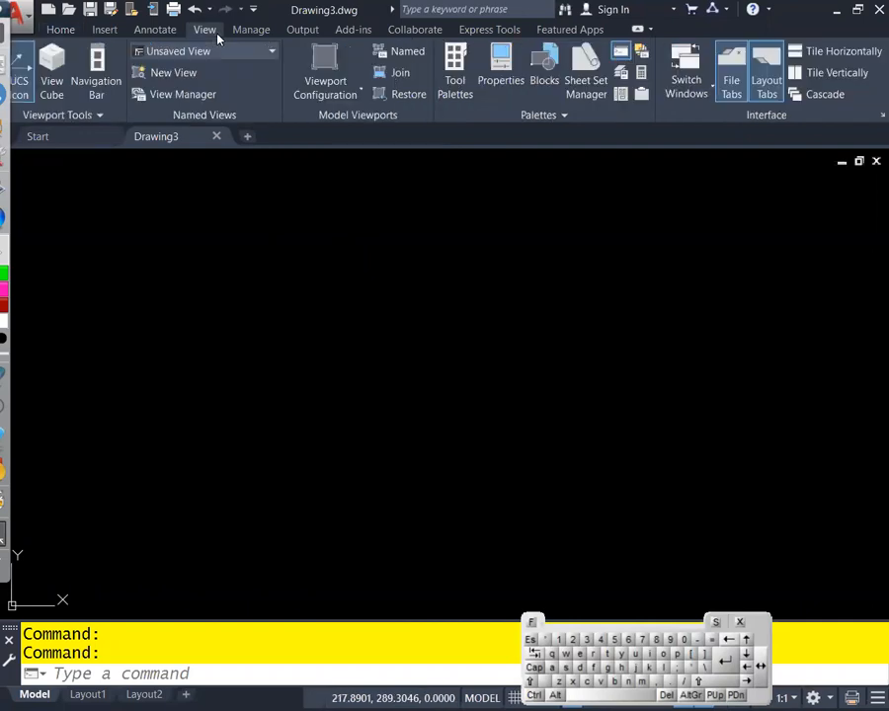
pyautogui.press('ctrl')
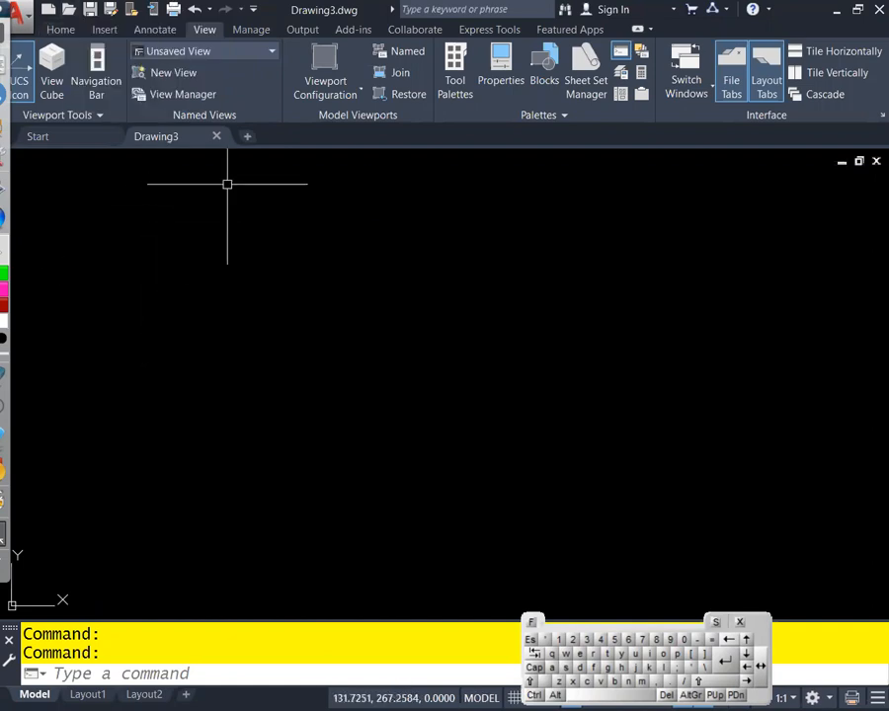
pyautogui.press('ctrl')
pyautogui.press('ctrl')
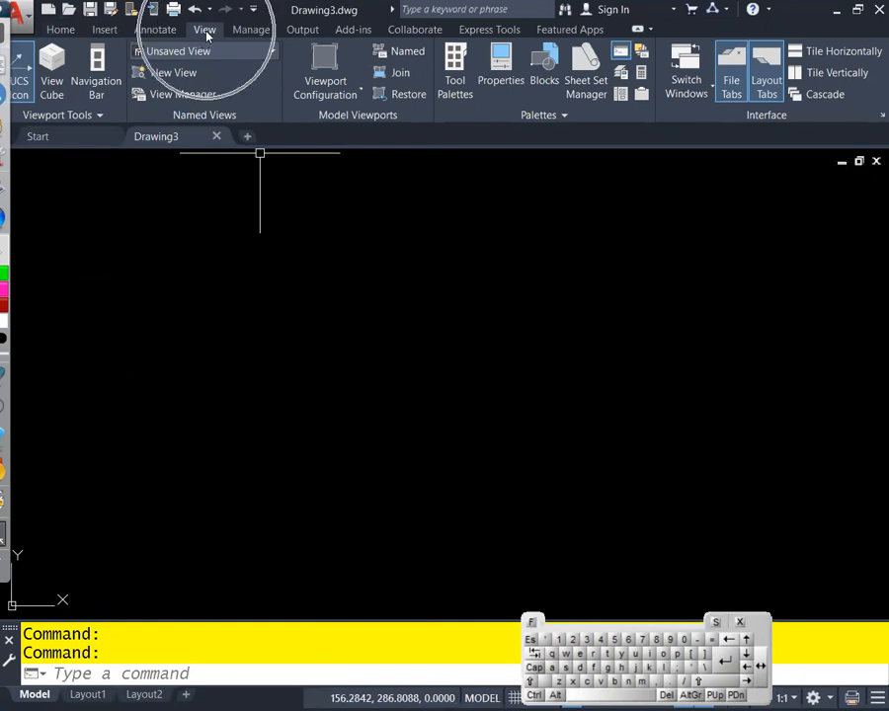
pyautogui.press('ctrl')
pyautogui.press('ctrl')
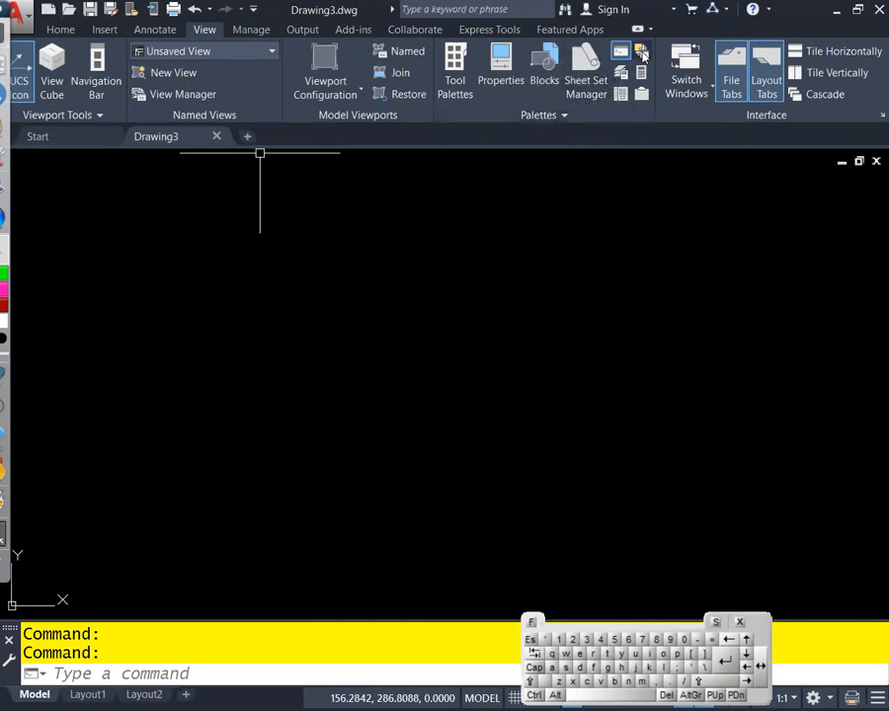
pyautogui.press('ctrl')
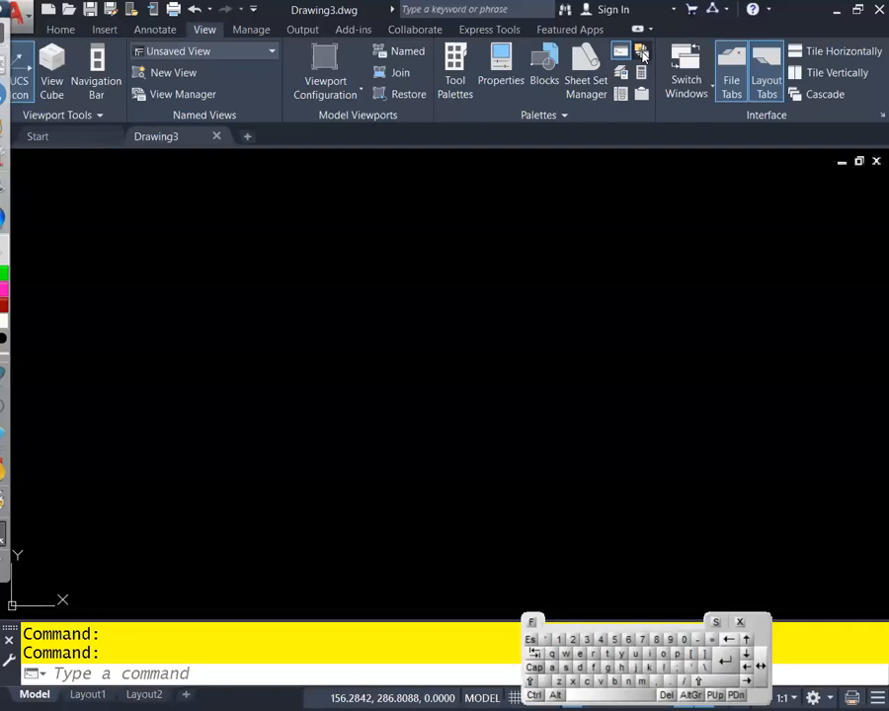
pyautogui.click(642, 54)
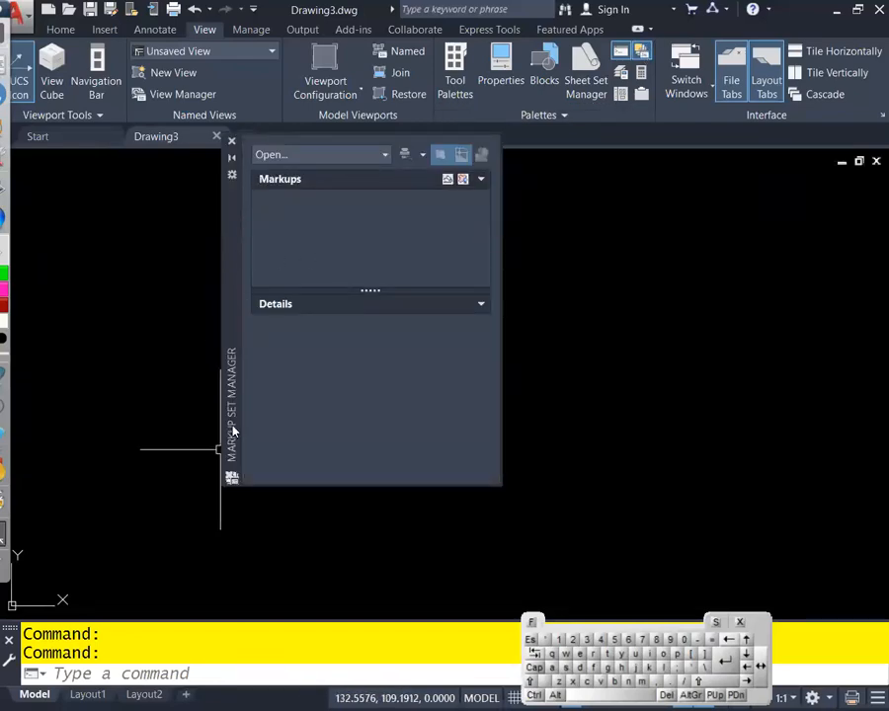
# Load One Bedrom Flat Sheet Layout Ex.2 - TUE.dwfx from the Sem 1 2020 - 21 folder as the markup set
pyautogui.click(386, 156)
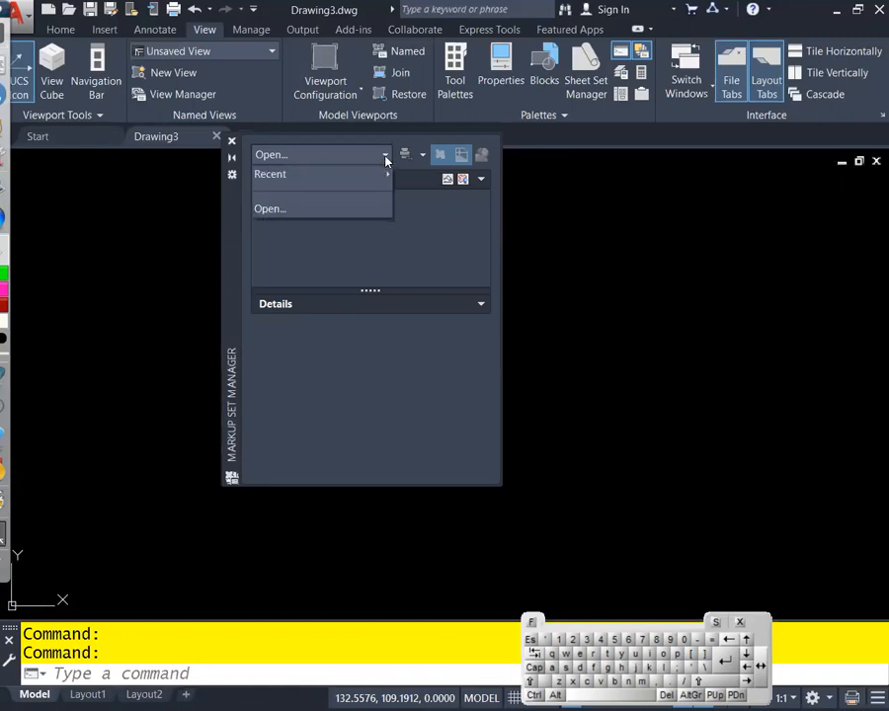
pyautogui.click(284, 210)
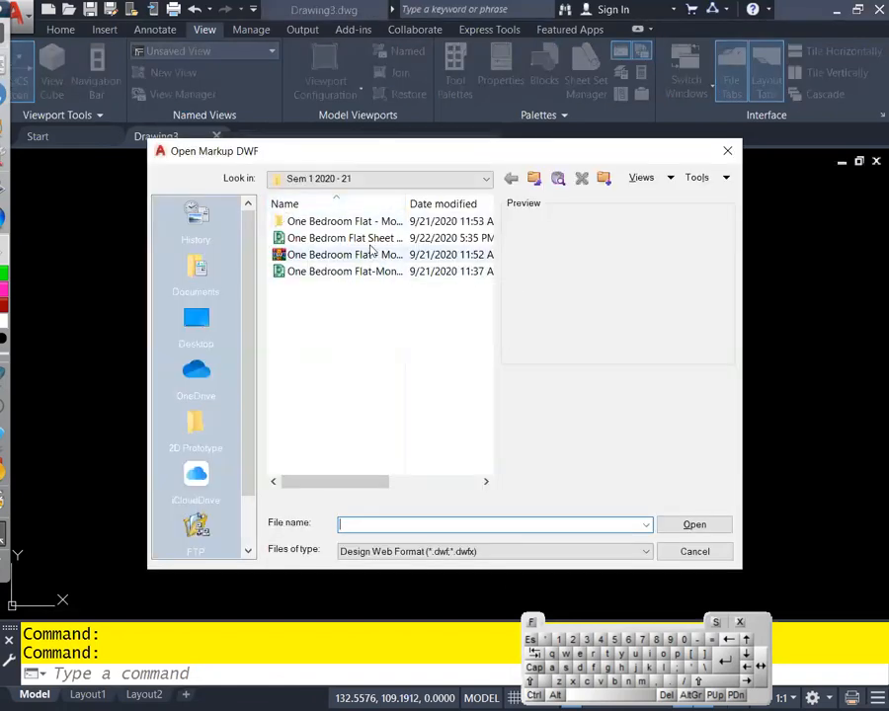
pyautogui.moveTo(406, 202); pyautogui.dragTo(478, 201)
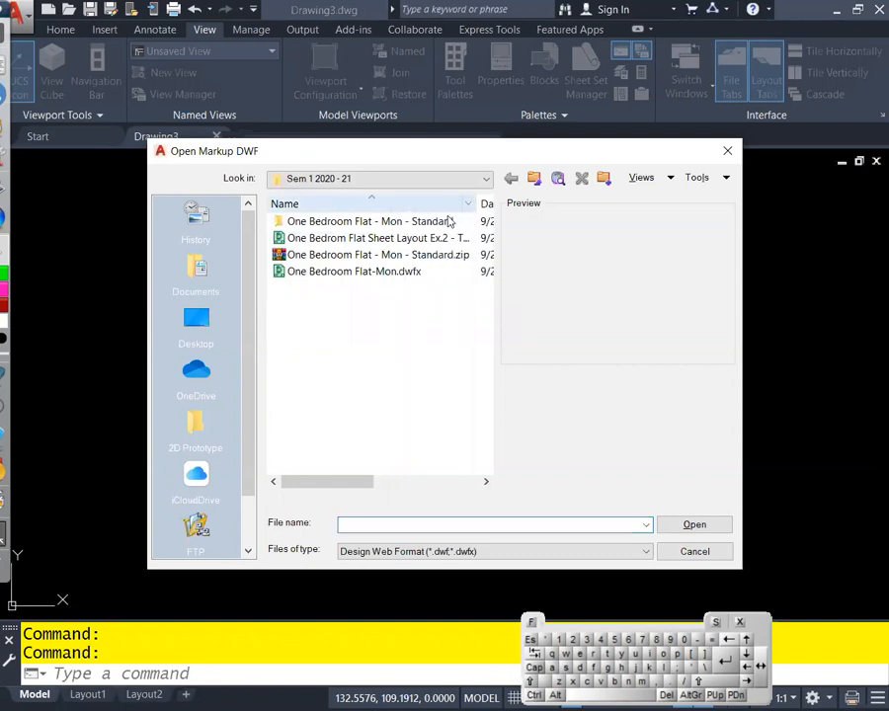
pyautogui.click(373, 238)
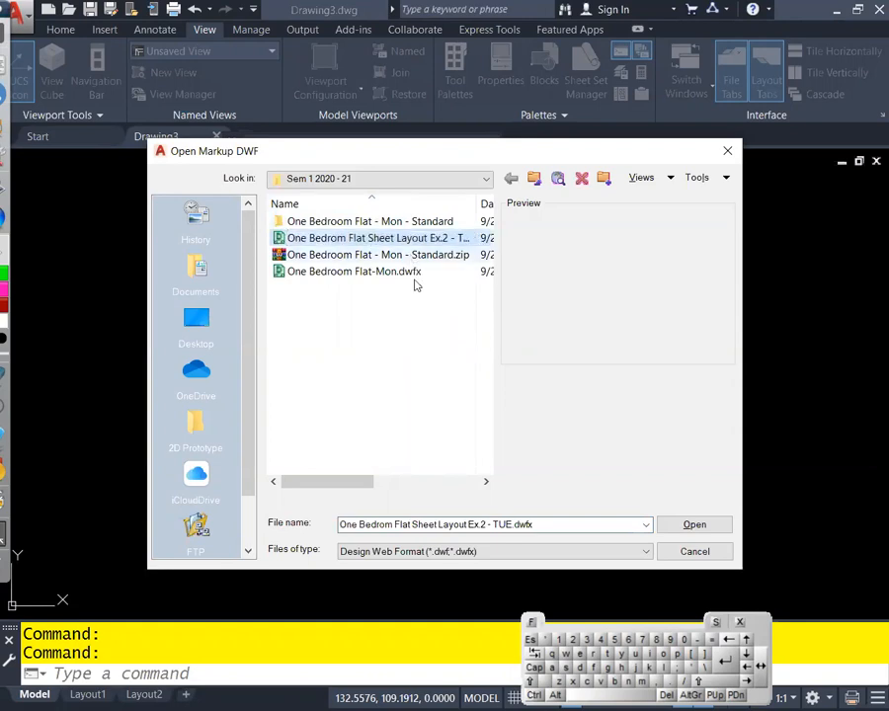
pyautogui.click(694, 527)
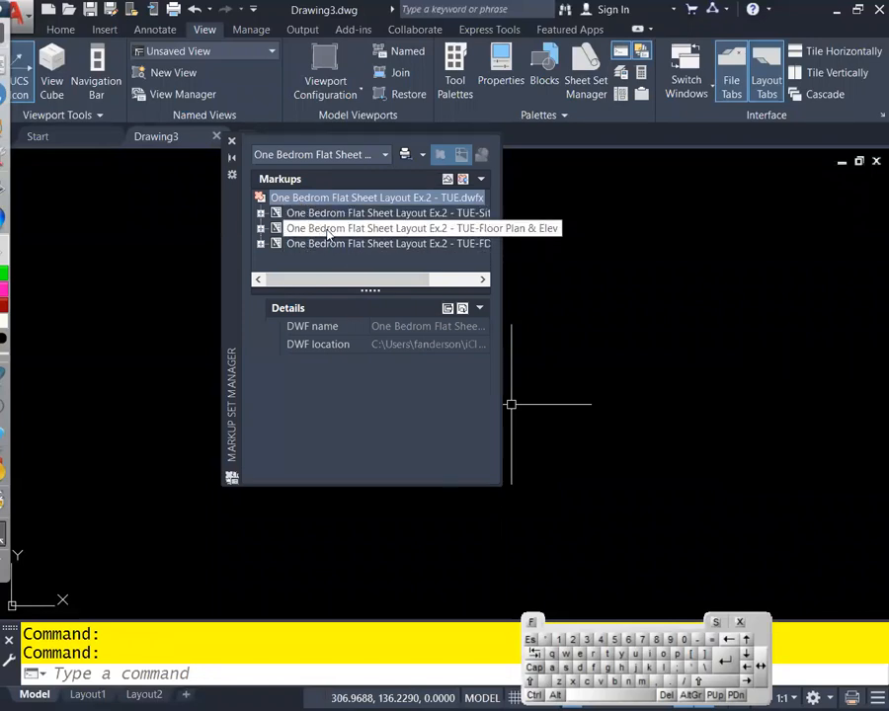
# Expand all three sheets in the markup set to list their markups, making the Markup Set Manager taller
pyautogui.click(260, 213)
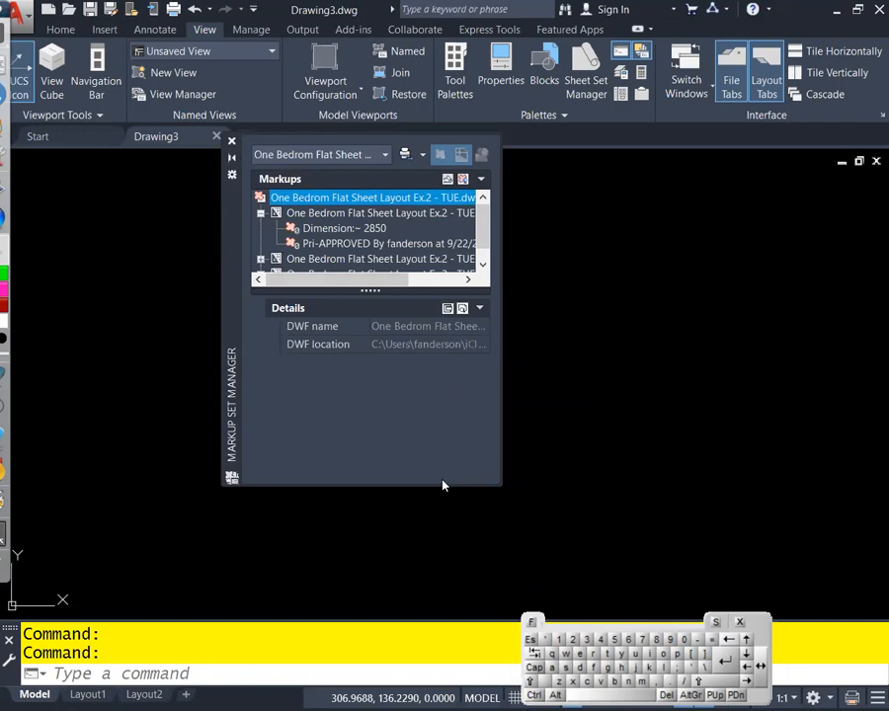
pyautogui.moveTo(442, 484); pyautogui.dragTo(442, 578)
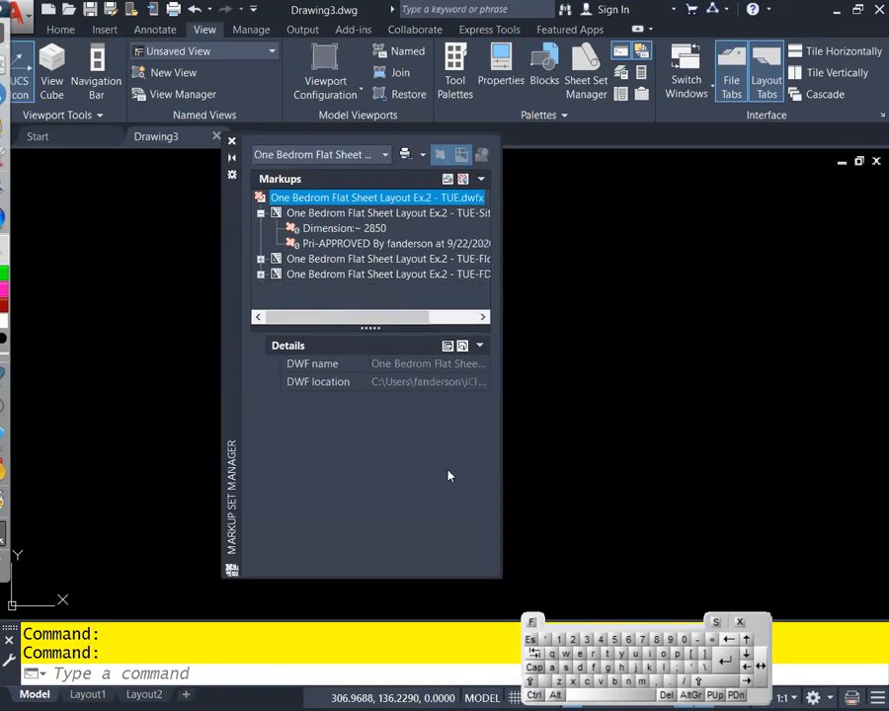
pyautogui.click(260, 259)
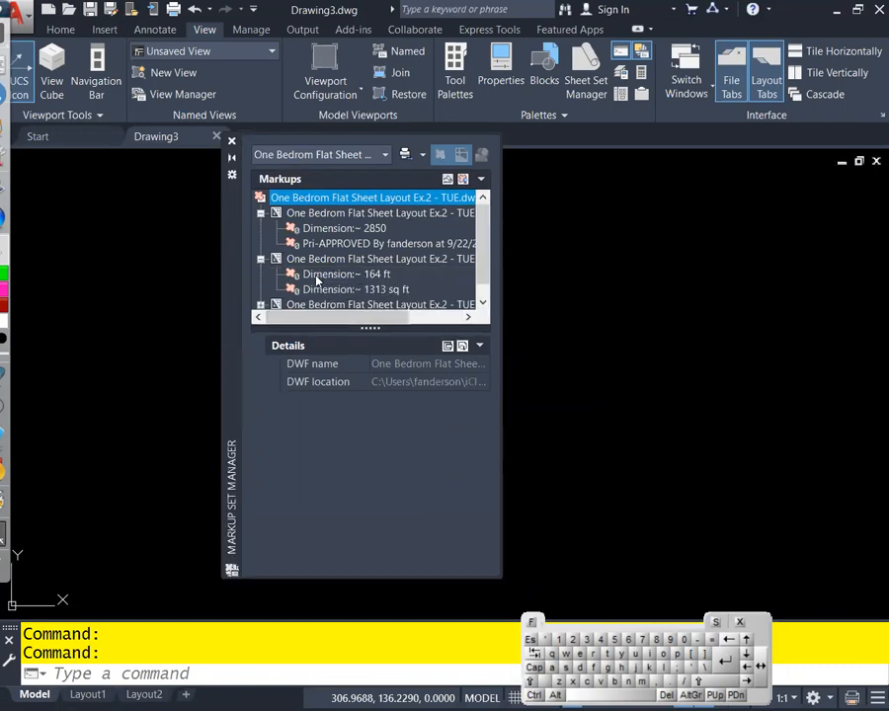
pyautogui.click(261, 305)
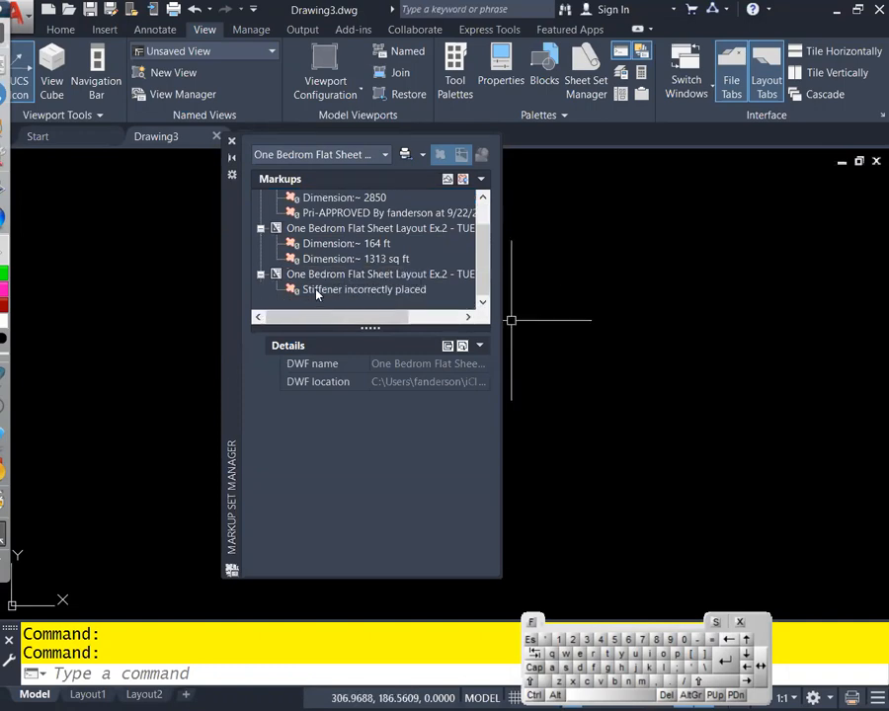
# Open the "Stiffener incorrectly placed" markup on its drawing sheet and set the Markup Set Manager to auto-hide
pyautogui.click(336, 290)
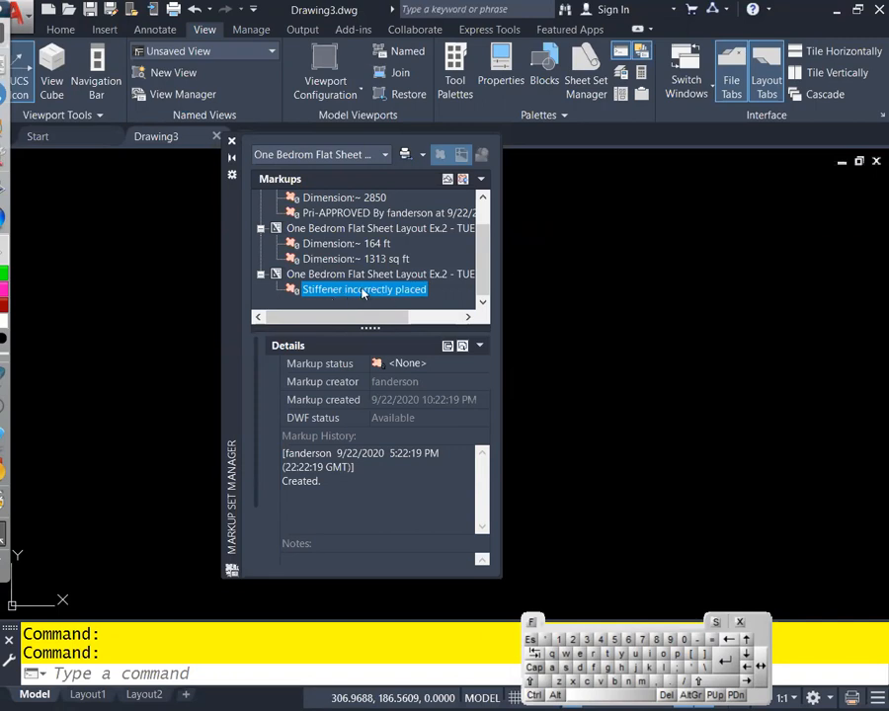
pyautogui.doubleClick(363, 289)
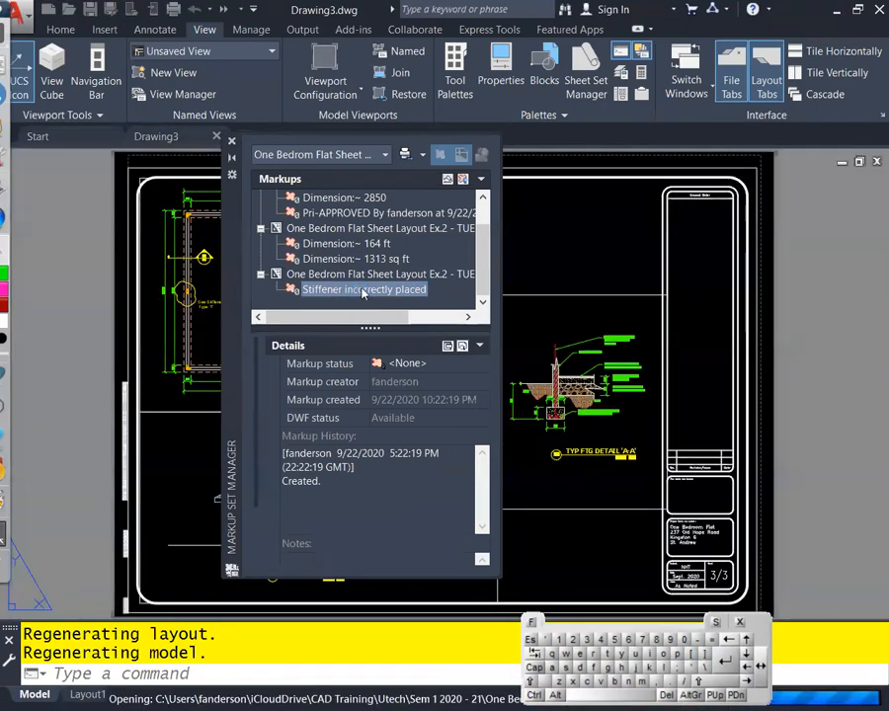
pyautogui.click(231, 161)
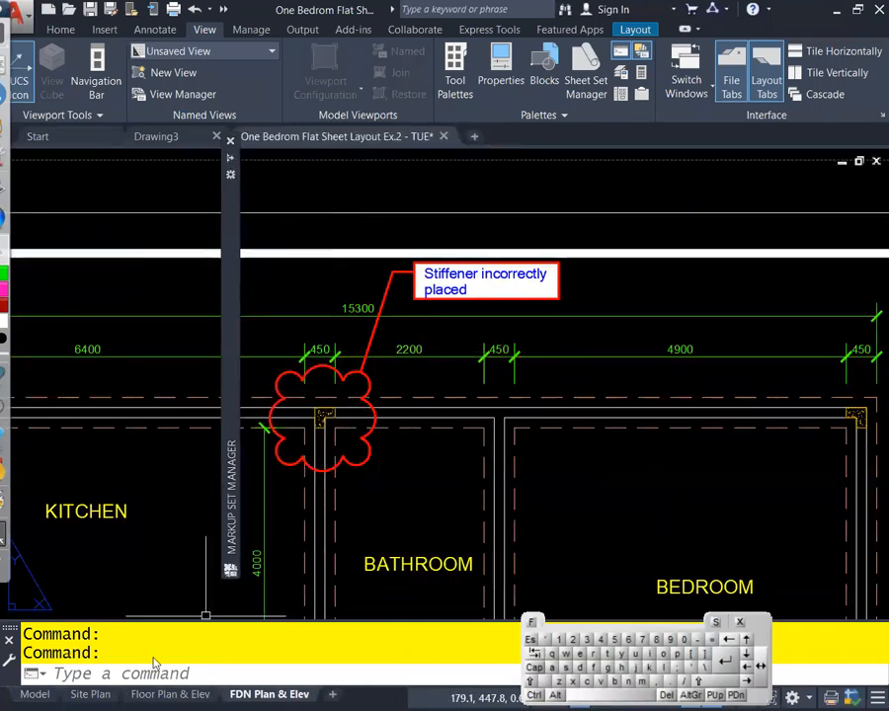
# Look through the Site Plan, Floor Plan & Elev and FDN Plan & Elev layouts of the opened drawing
pyautogui.click(91, 694)
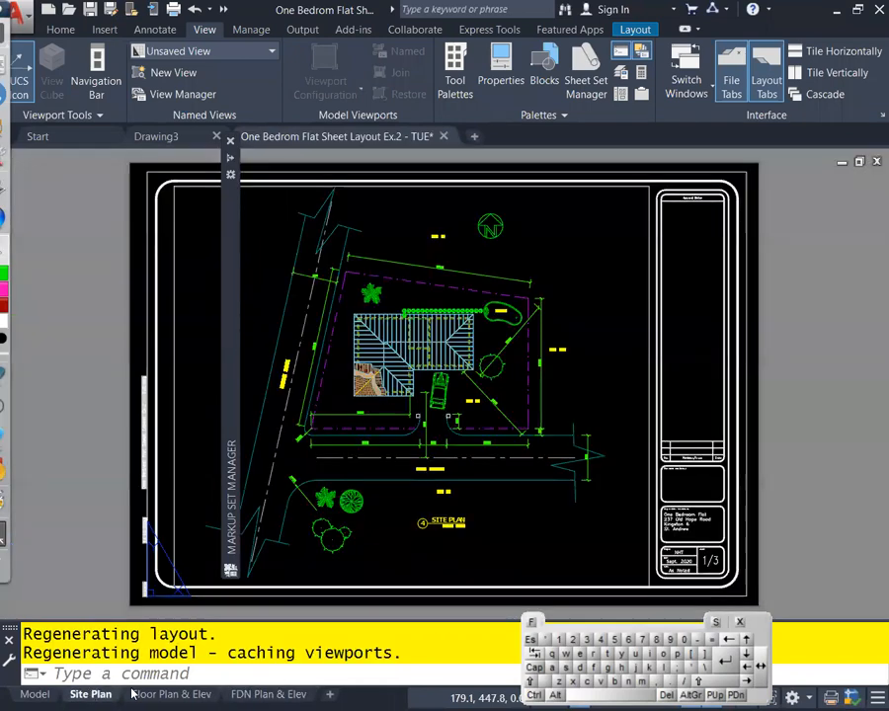
pyautogui.click(168, 695)
pyautogui.click(268, 694)
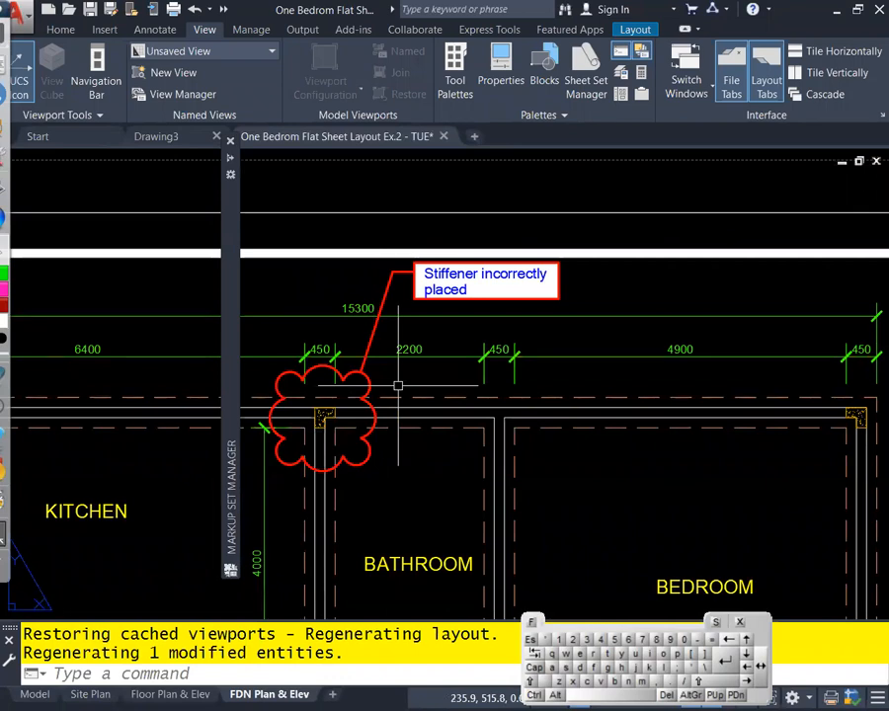
# Inspect the marked-up stiffener at the kitchen and bathroom wall junction in model space, selecting it and clearing the selection
pyautogui.click(35, 695)
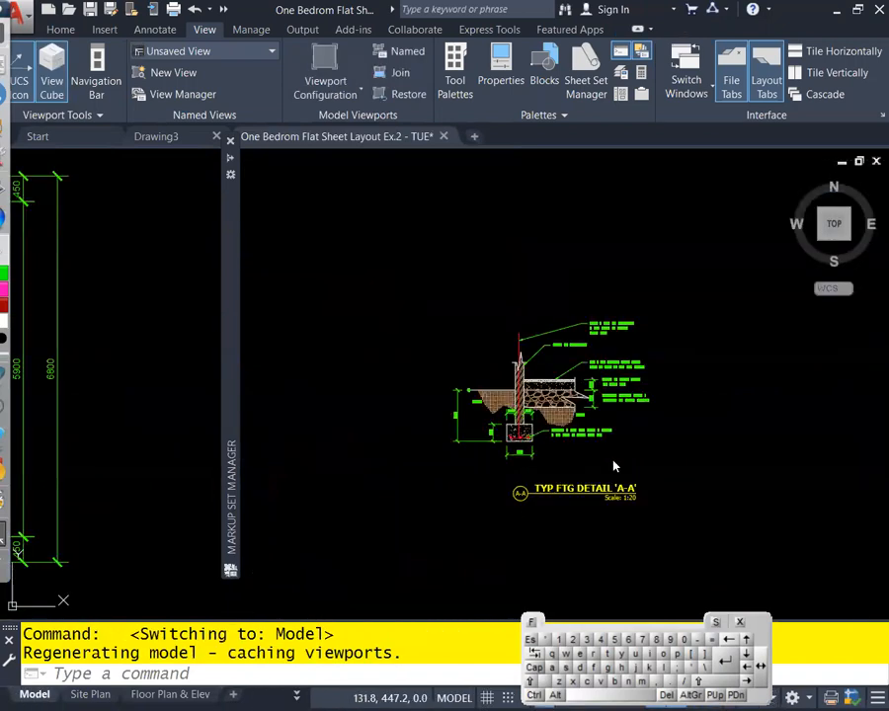
pyautogui.scroll(-5, 658, 419)
pyautogui.scroll(10, 454, 475)
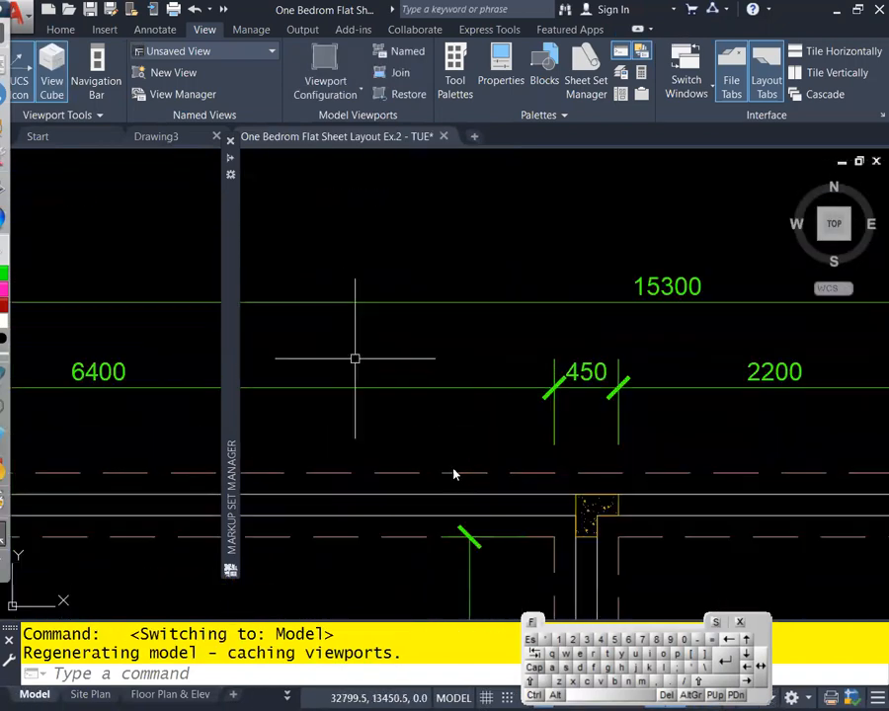
pyautogui.scroll(2, 551, 467)
pyautogui.doubleClick(589, 435)
pyautogui.moveTo(610, 524); pyautogui.dragTo(602, 462, button='middle')
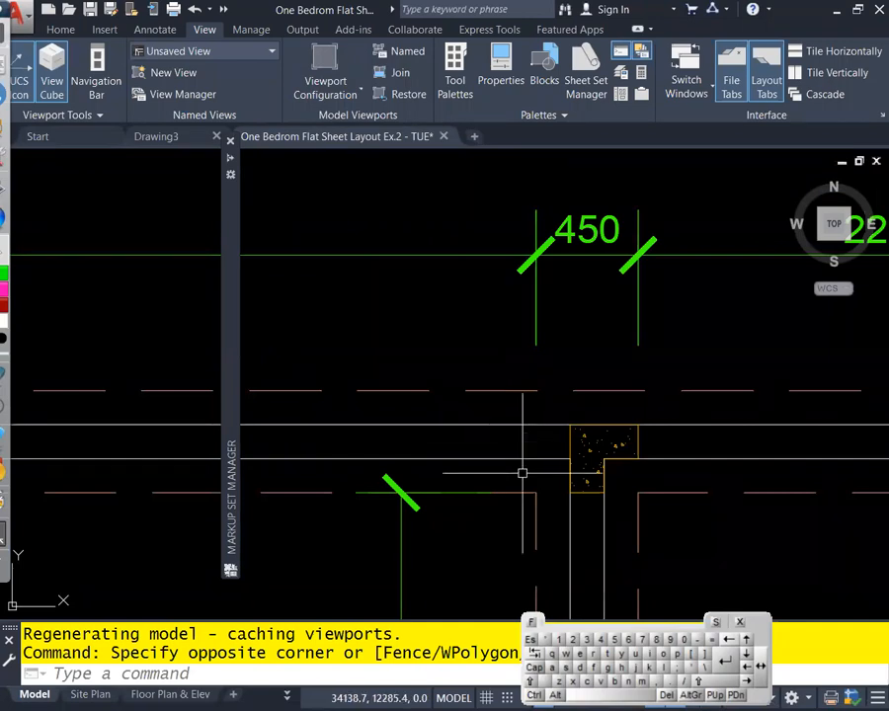
pyautogui.click(570, 436)
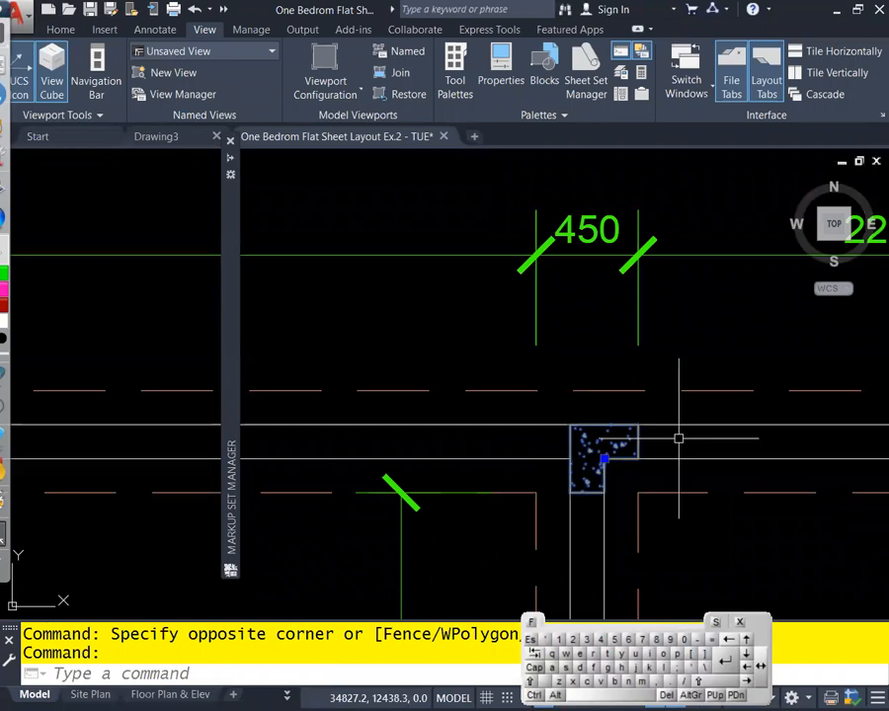
pyautogui.press('Escape')
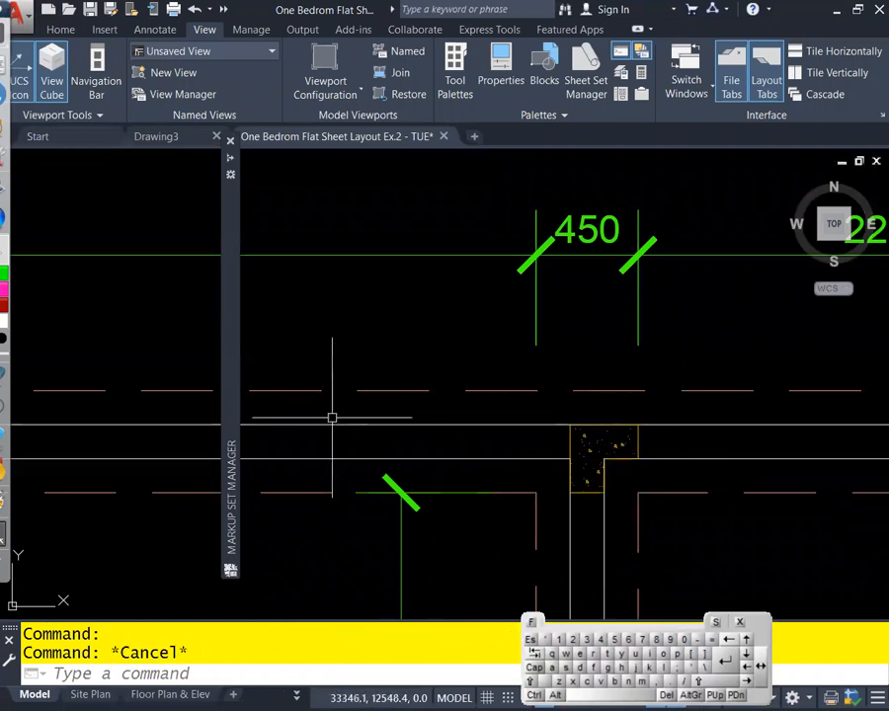
# Check each sheet layout again, returning to the stiffener callout on FDN Plan & Elev
pyautogui.click(90, 695)
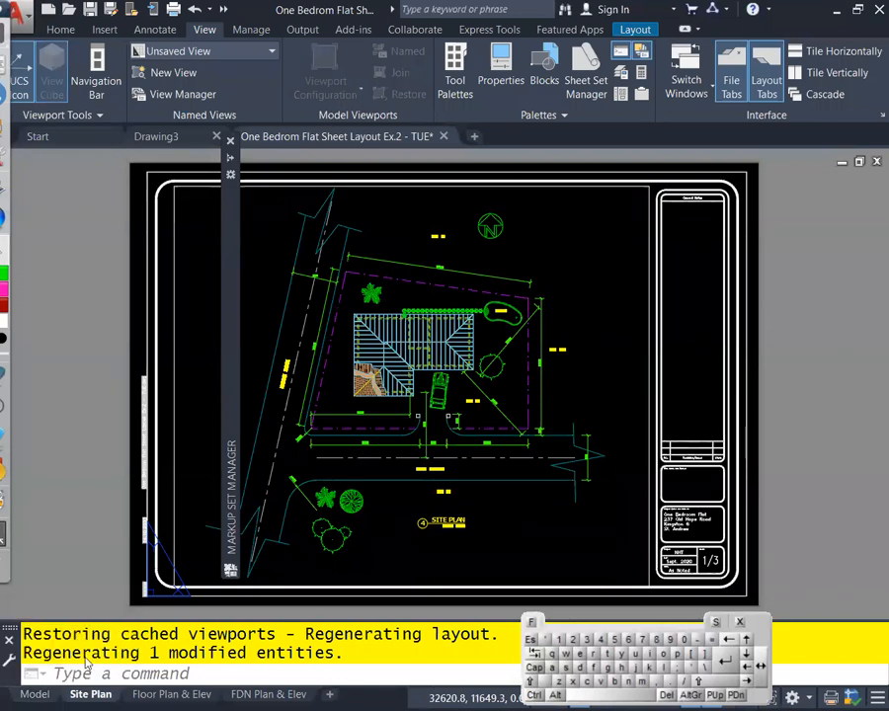
pyautogui.click(196, 694)
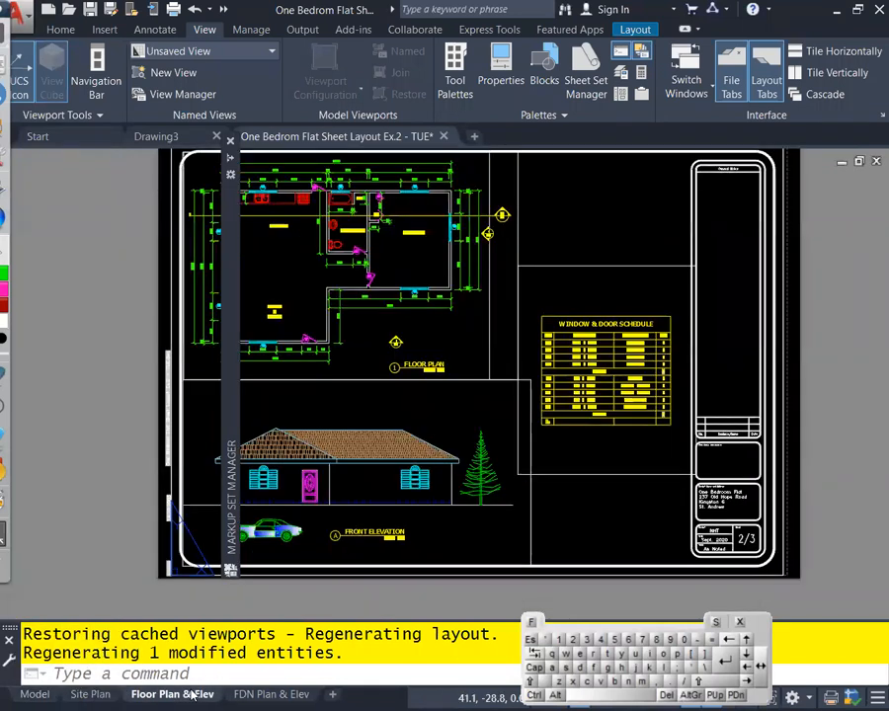
pyautogui.click(271, 694)
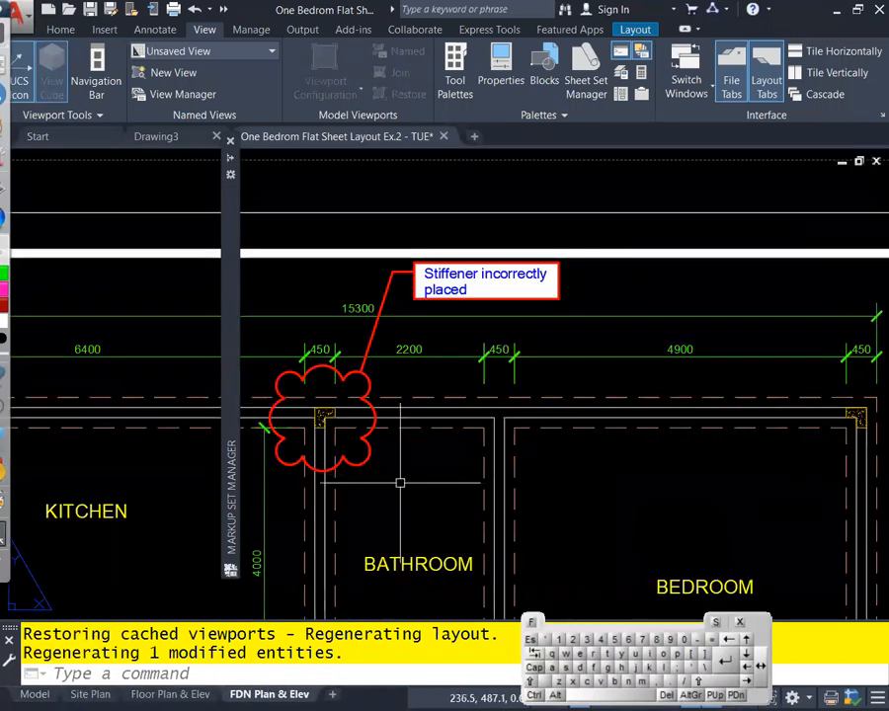
# Move the Markup Set Manager clear of the stiffener callout and set that markup's status to Done
pyautogui.moveTo(231, 318)
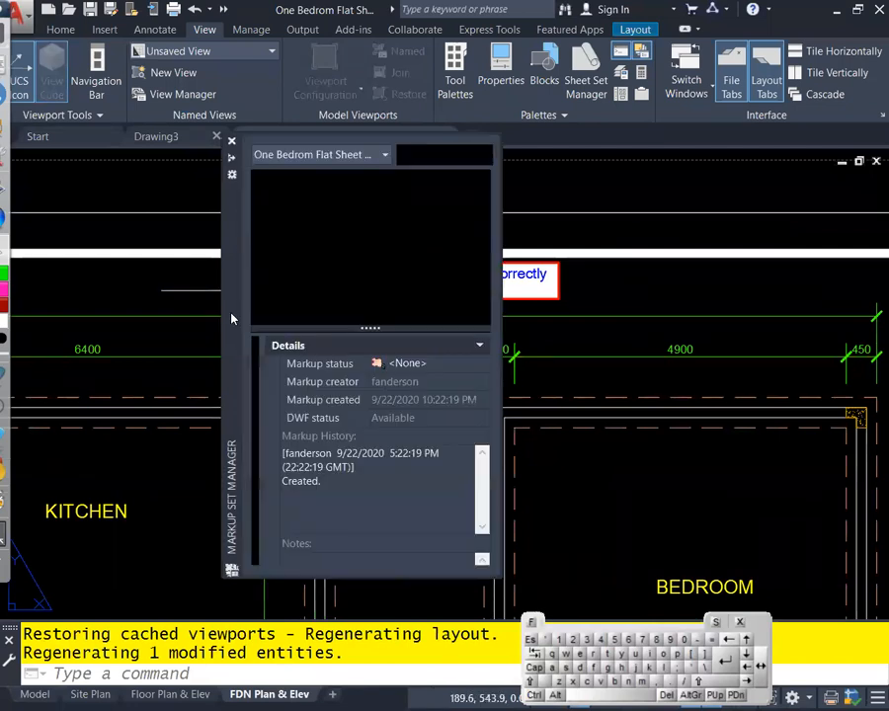
pyautogui.moveTo(232, 316); pyautogui.dragTo(591, 299)
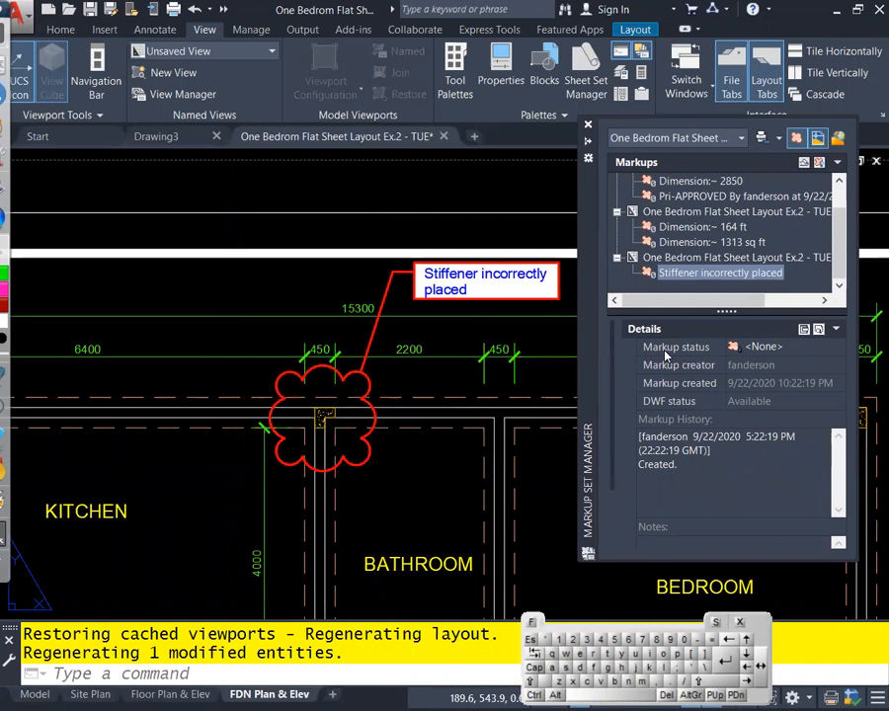
pyautogui.click(762, 347)
pyautogui.click(816, 352)
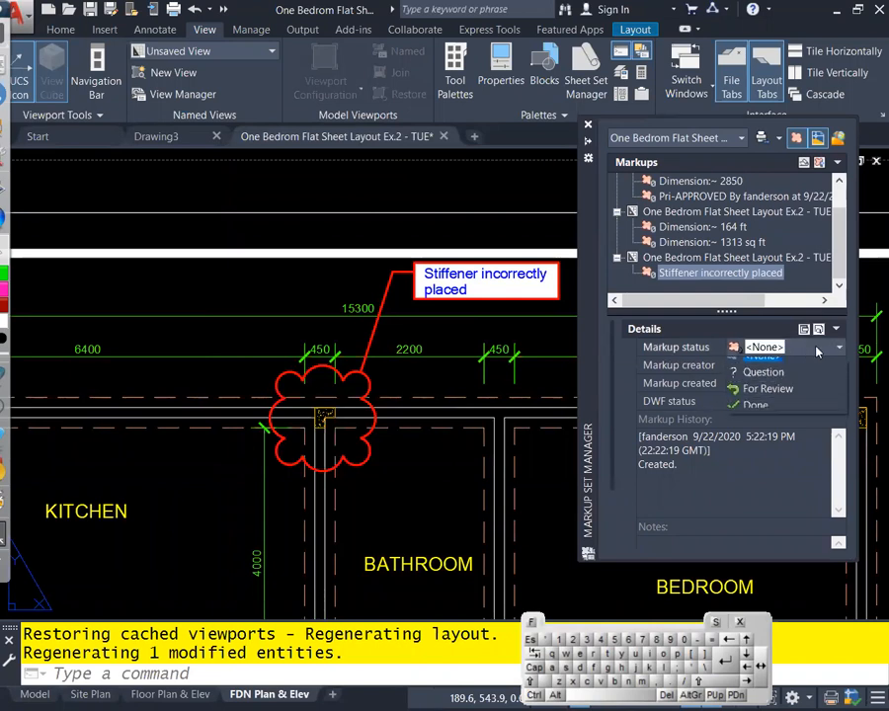
pyautogui.click(756, 415)
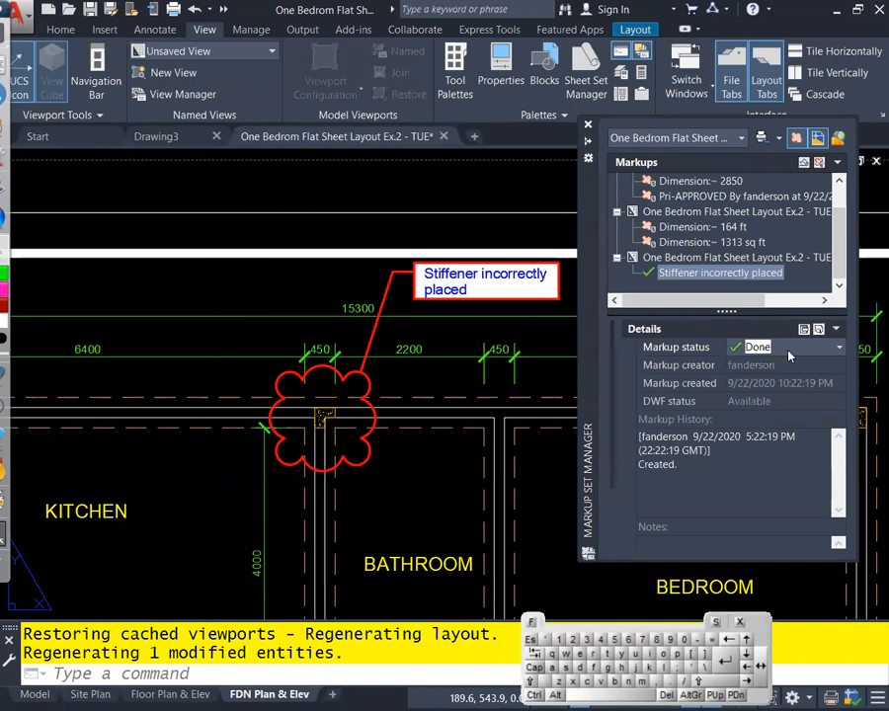
# Change the stiffener markup's status to Question and finally to For Review
pyautogui.click(761, 346)
pyautogui.click(780, 382)
pyautogui.click(790, 346)
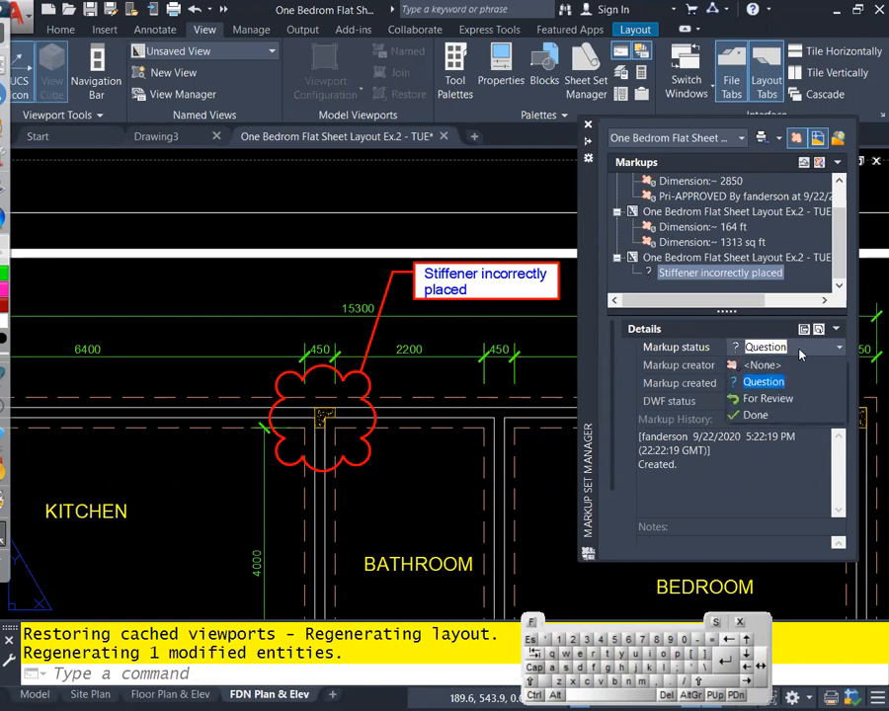
pyautogui.click(770, 399)
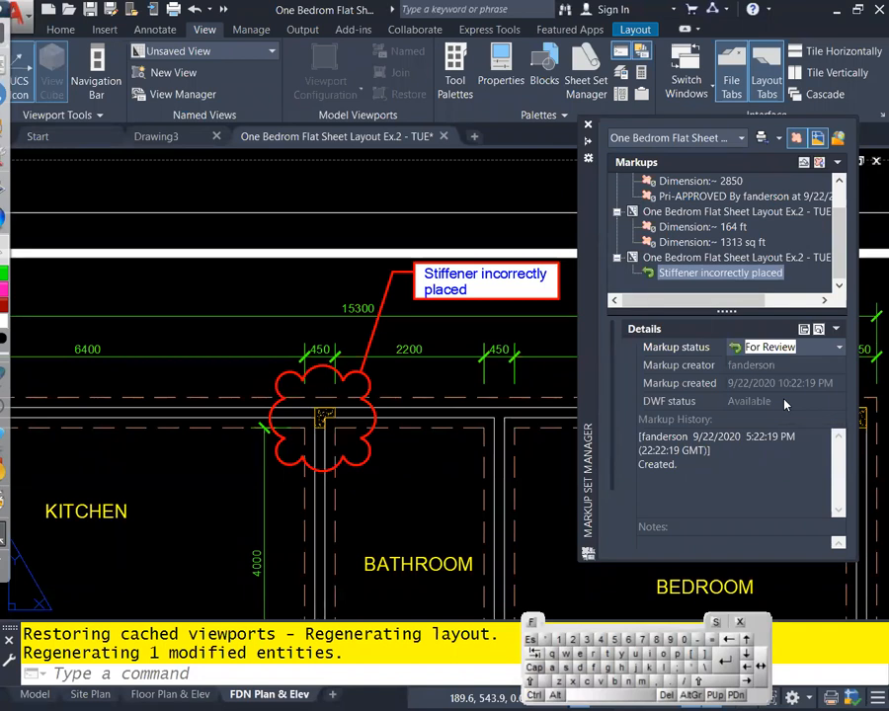
# Set the status of the stiffener markup and the site plan's 2850 dimension markup to Done
pyautogui.click(786, 348)
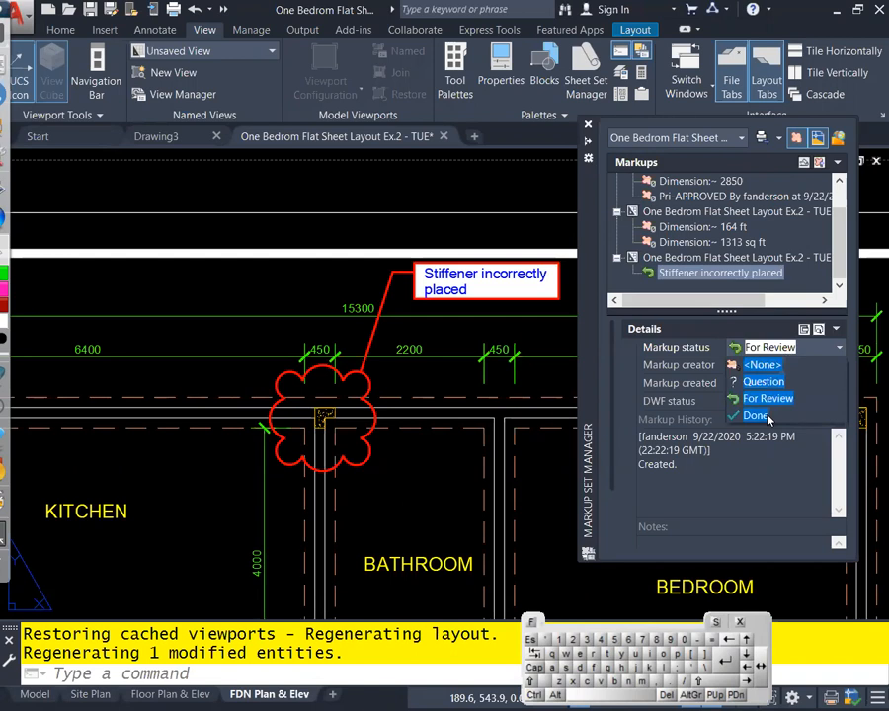
pyautogui.click(767, 415)
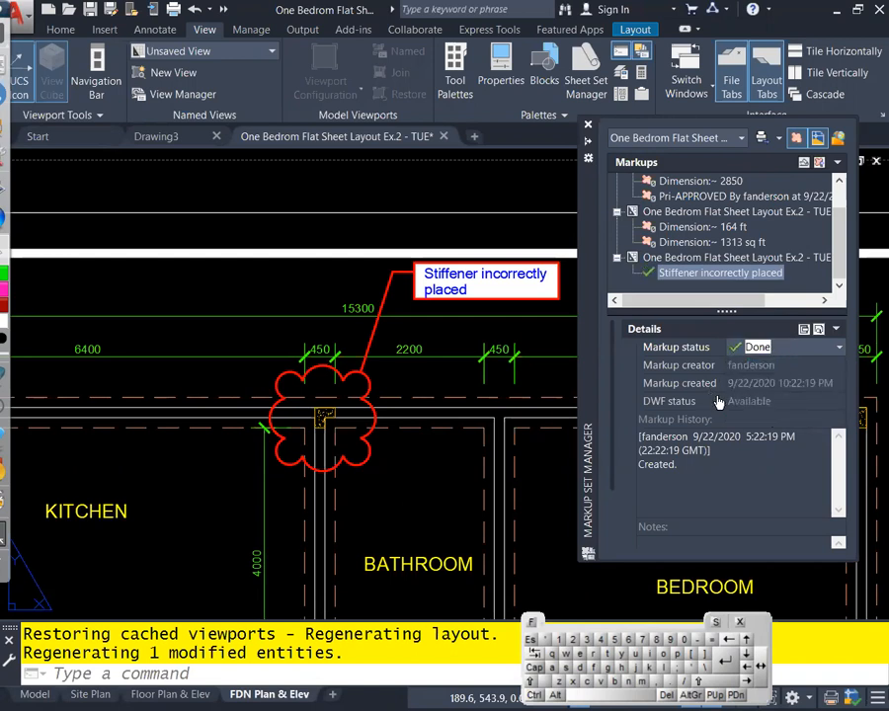
pyautogui.click(705, 230)
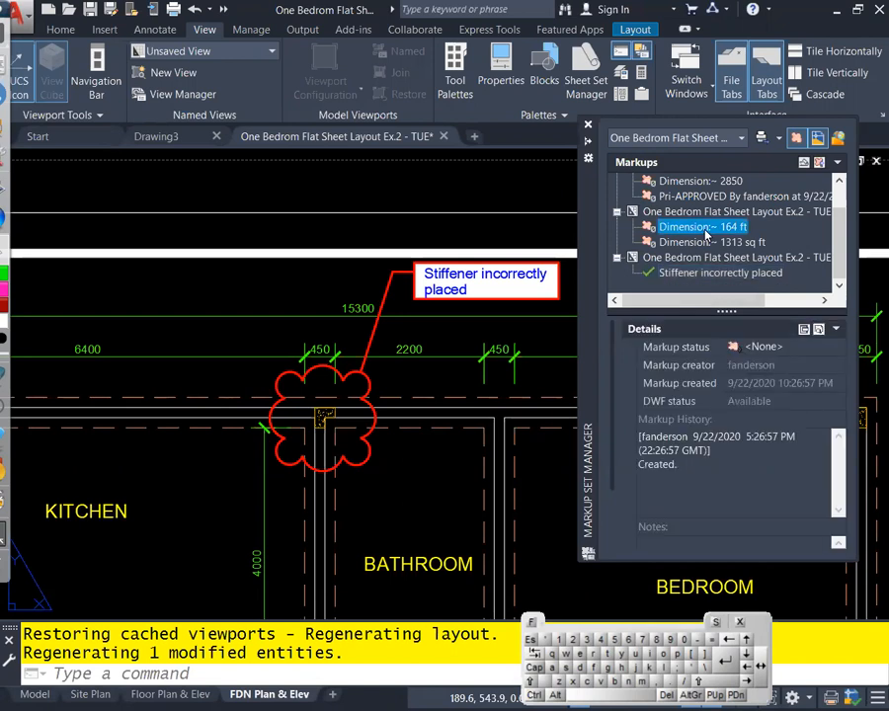
pyautogui.doubleClick(701, 181)
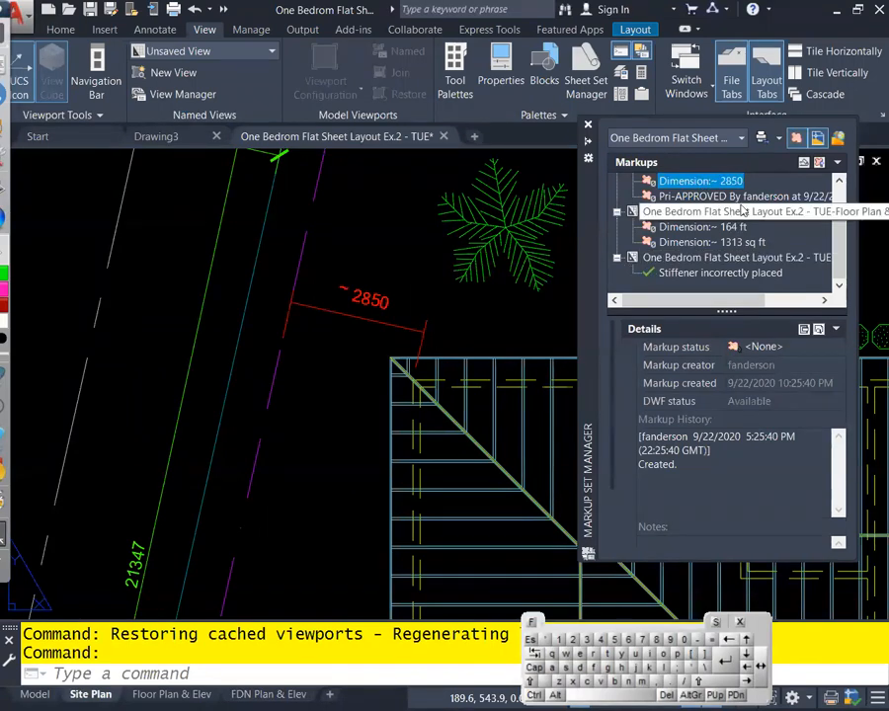
pyautogui.click(806, 347)
pyautogui.click(806, 348)
pyautogui.click(757, 415)
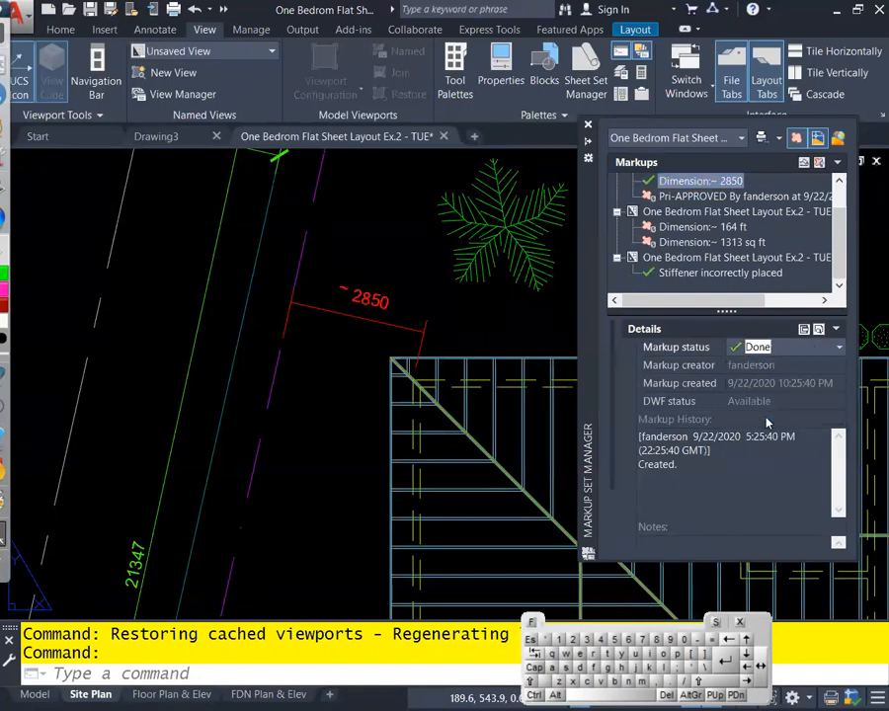
# Set the Pri-APPROVED stamp markup's status to Done
pyautogui.click(705, 210)
pyautogui.click(703, 197)
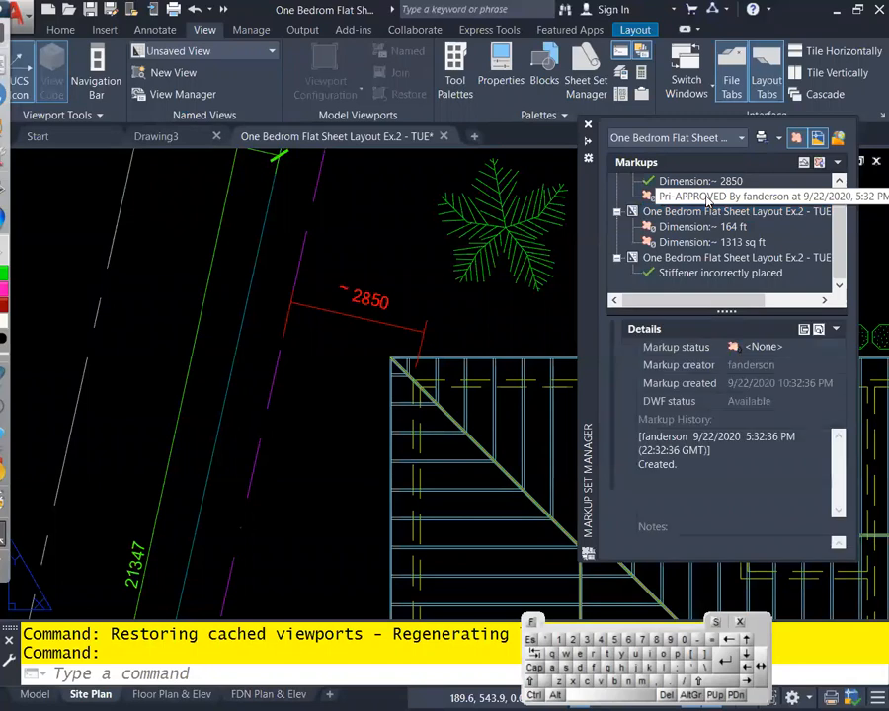
pyautogui.click(806, 347)
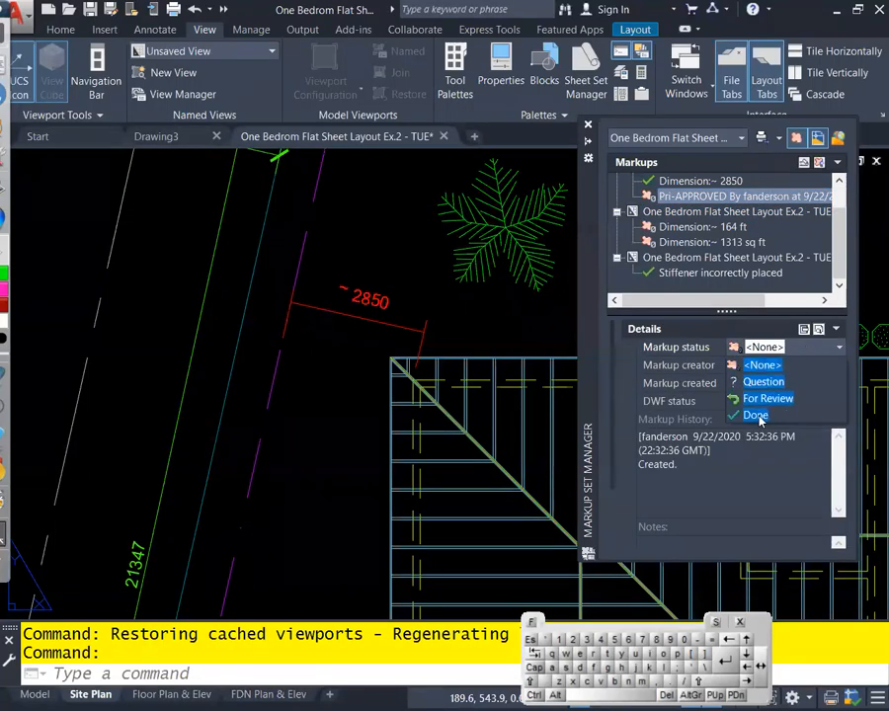
pyautogui.click(743, 415)
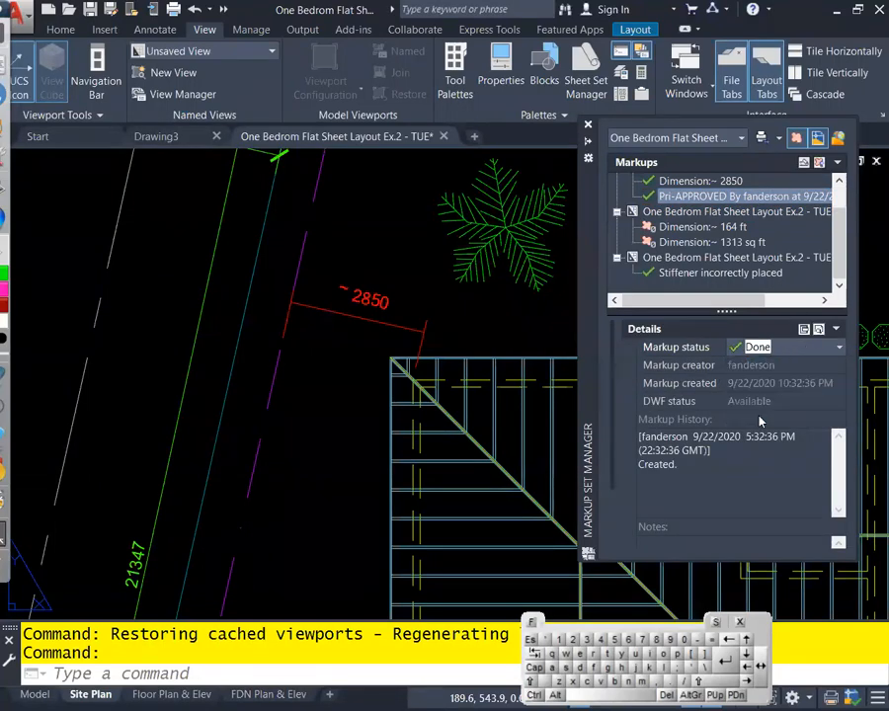
# Set both floor plan dimension markups, 164 ft and 1313 sq ft, to Done
pyautogui.click(703, 227)
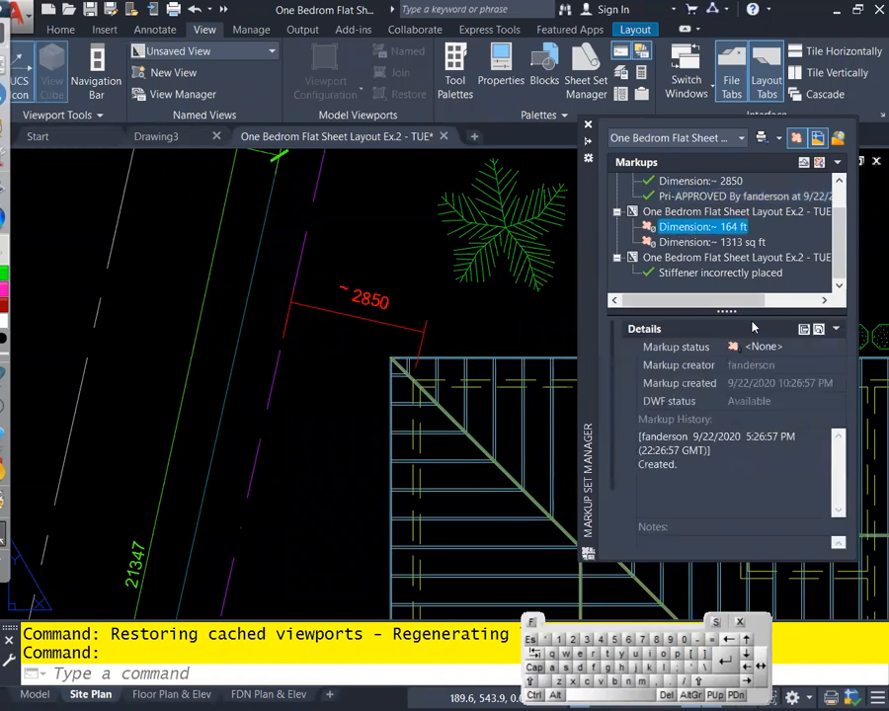
pyautogui.click(772, 351)
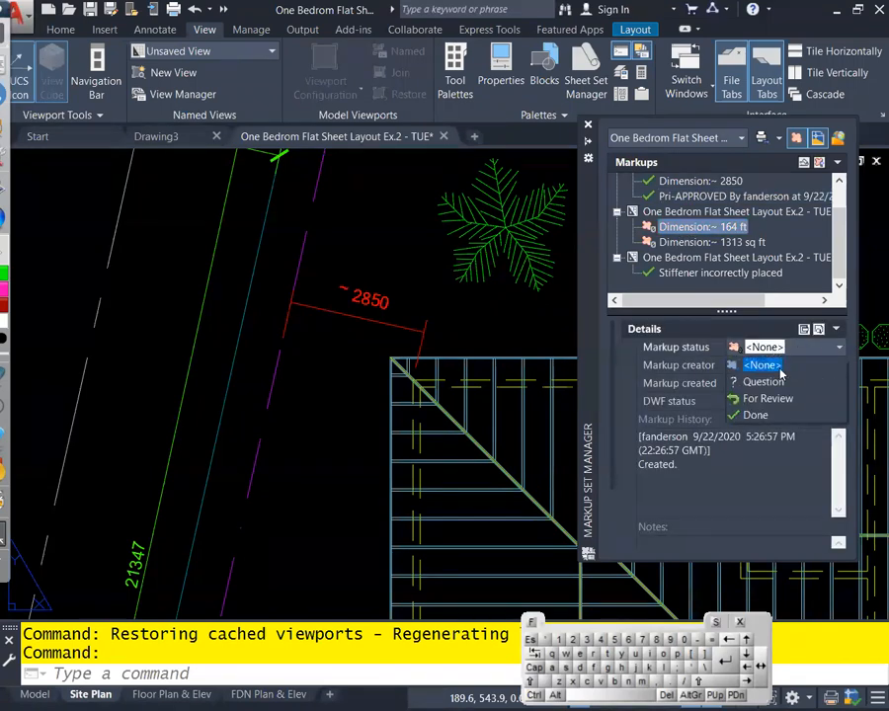
pyautogui.click(759, 414)
pyautogui.click(713, 243)
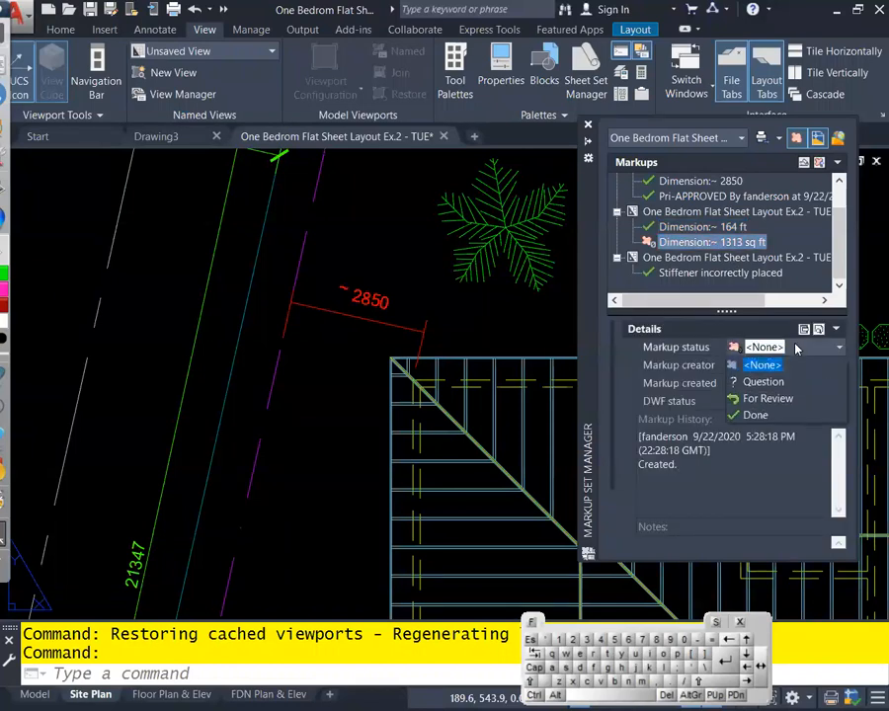
pyautogui.click(756, 415)
pyautogui.moveTo(842, 262)
pyautogui.mouseDown()
pyautogui.moveTo(843, 195)
pyautogui.moveTo(841, 281)
pyautogui.mouseUp()
pyautogui.scroll(2, 840, 286)
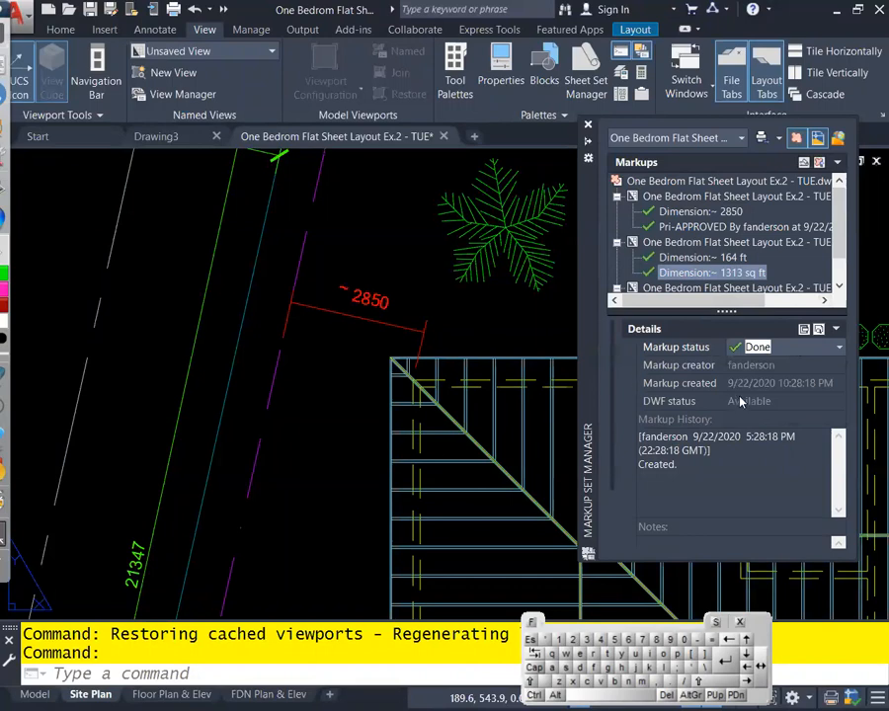
# Close the Markup Set Manager and bring the whole Site Plan sheet into view
pyautogui.click(589, 128)
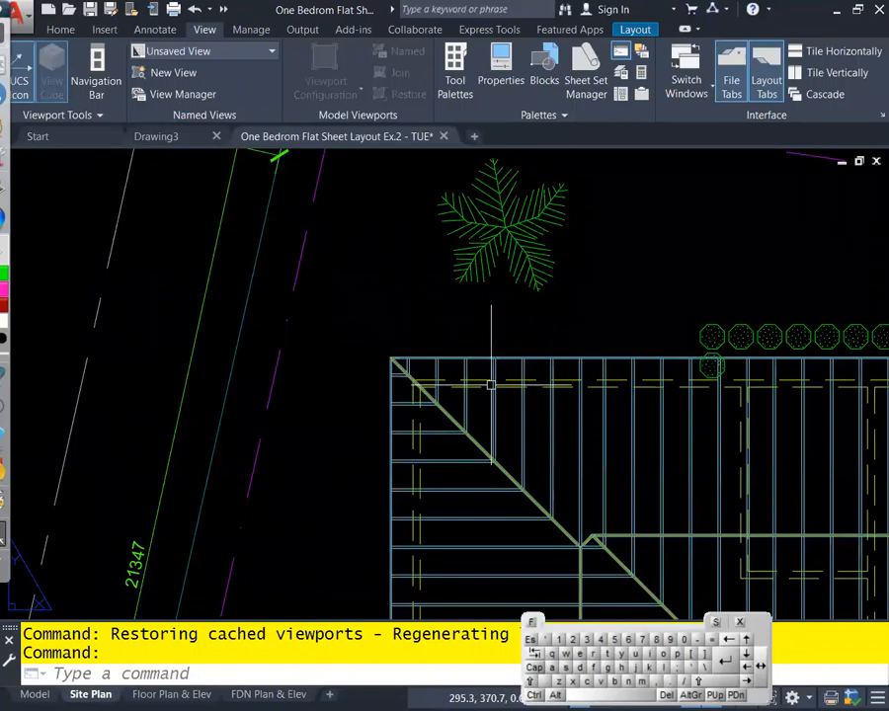
pyautogui.scroll(-10, 488, 382)
pyautogui.scroll(3, 407, 361)
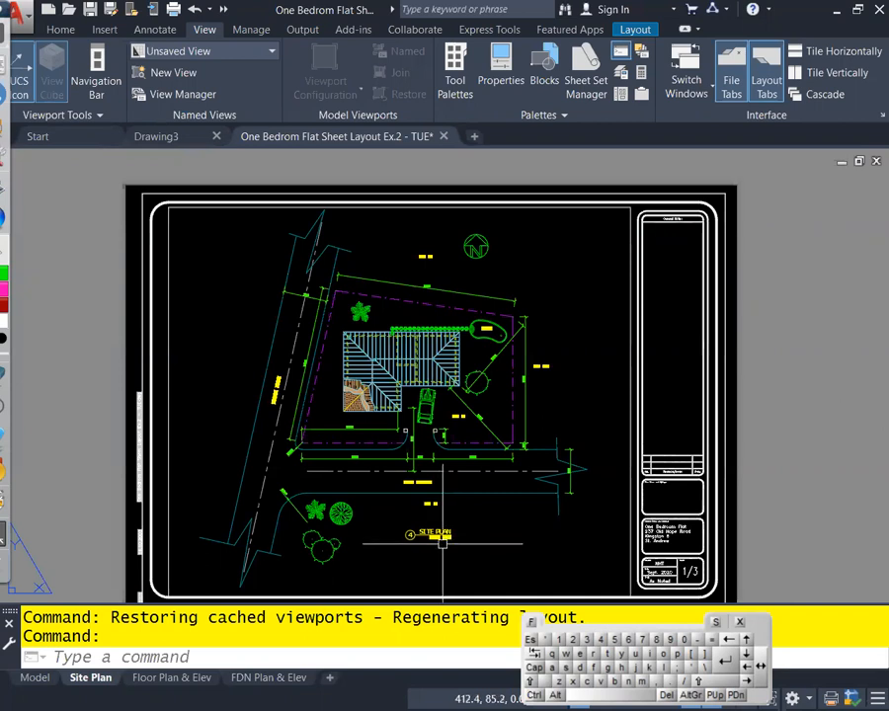
pyautogui.moveTo(401, 499); pyautogui.dragTo(452, 492, button='middle')
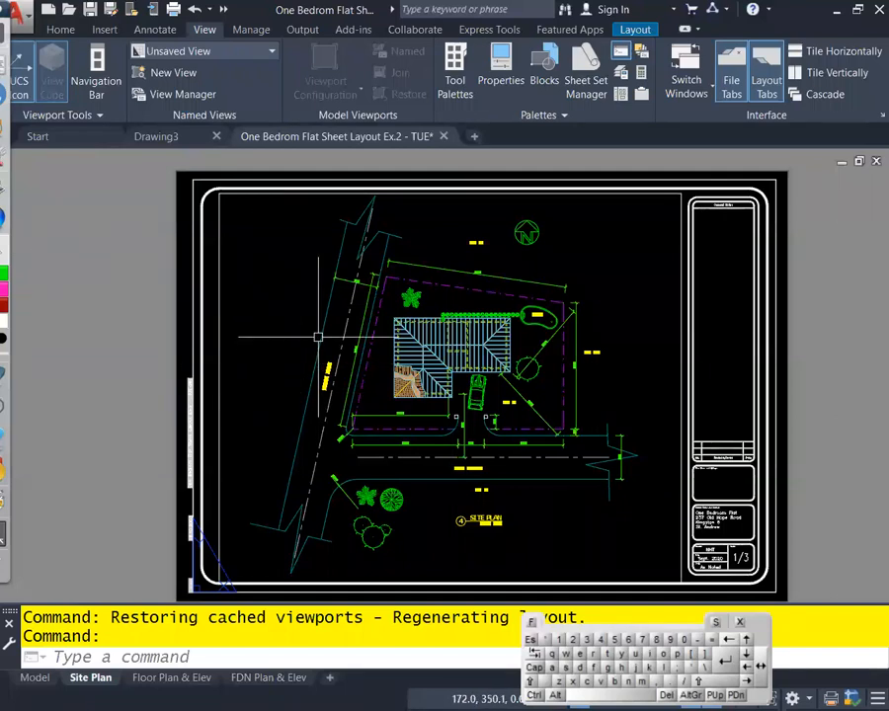
pyautogui.scroll(-3, 317, 325)
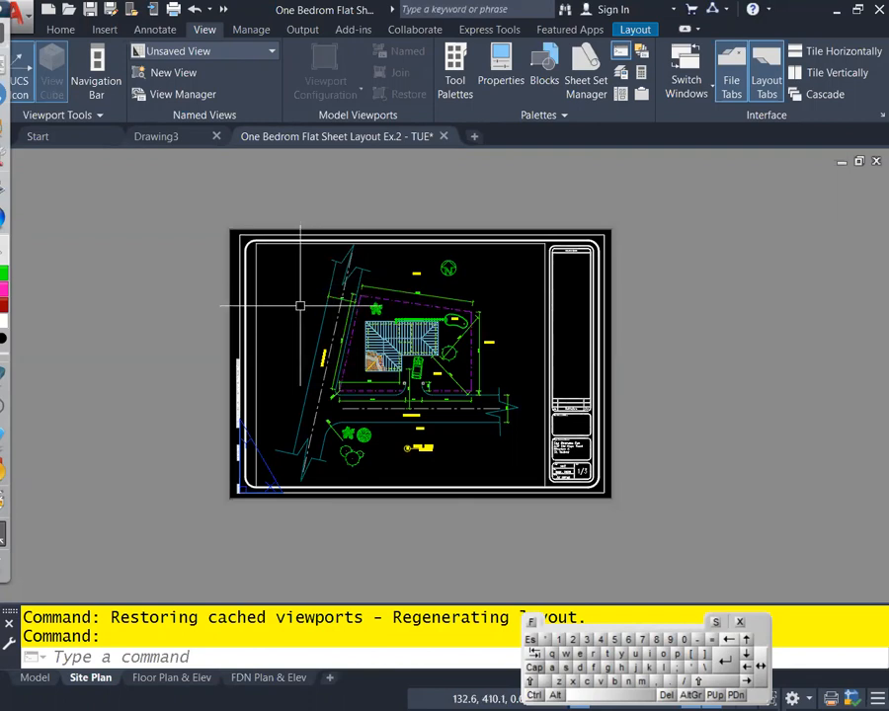
# Start eTransmit for the current drawing, saving its changes first
pyautogui.click(18, 14)
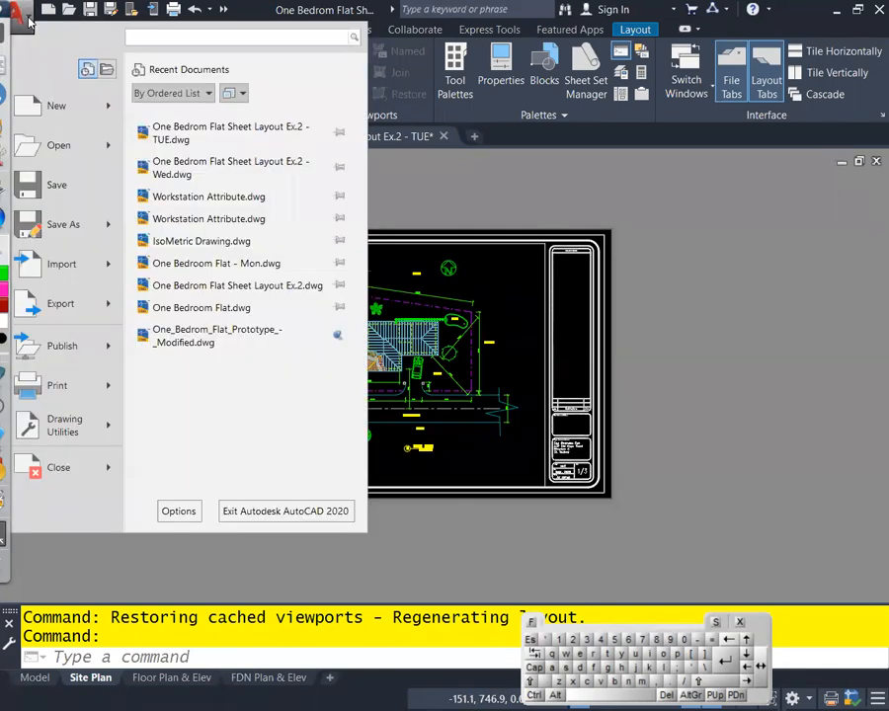
pyautogui.moveTo(62, 346)
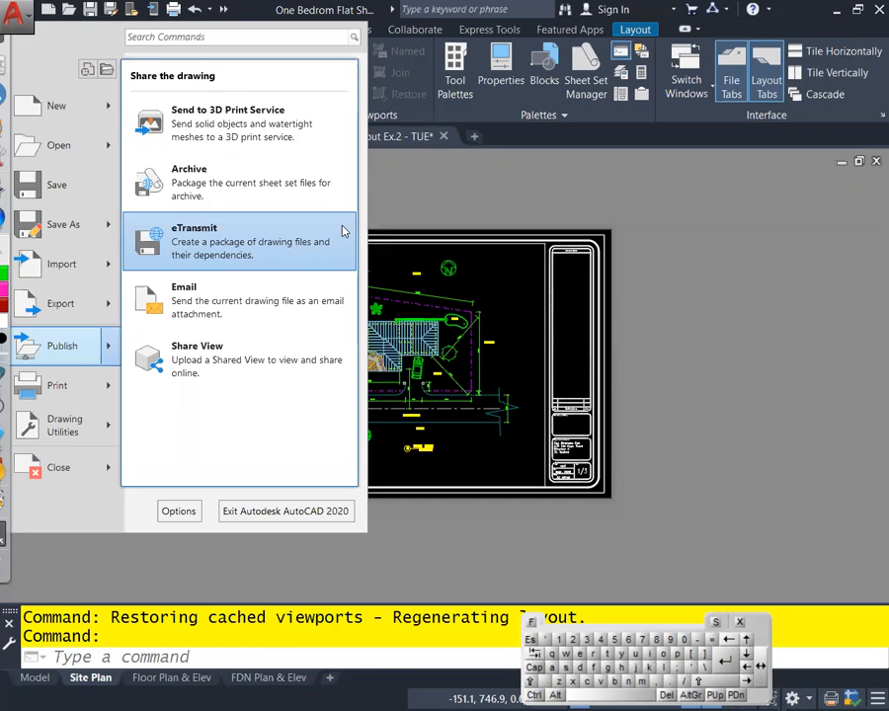
pyautogui.click(277, 249)
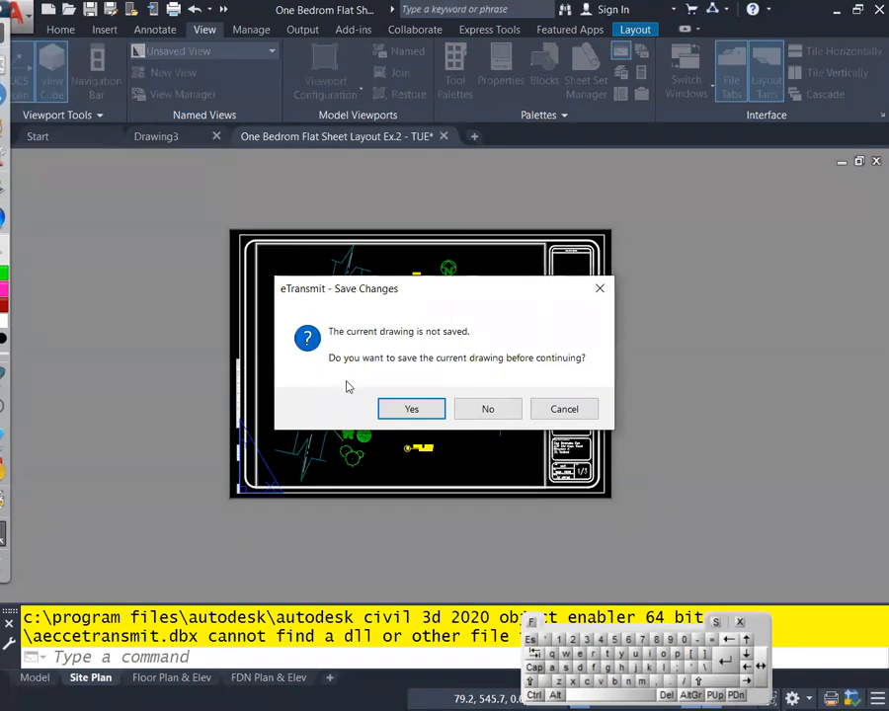
pyautogui.click(412, 409)
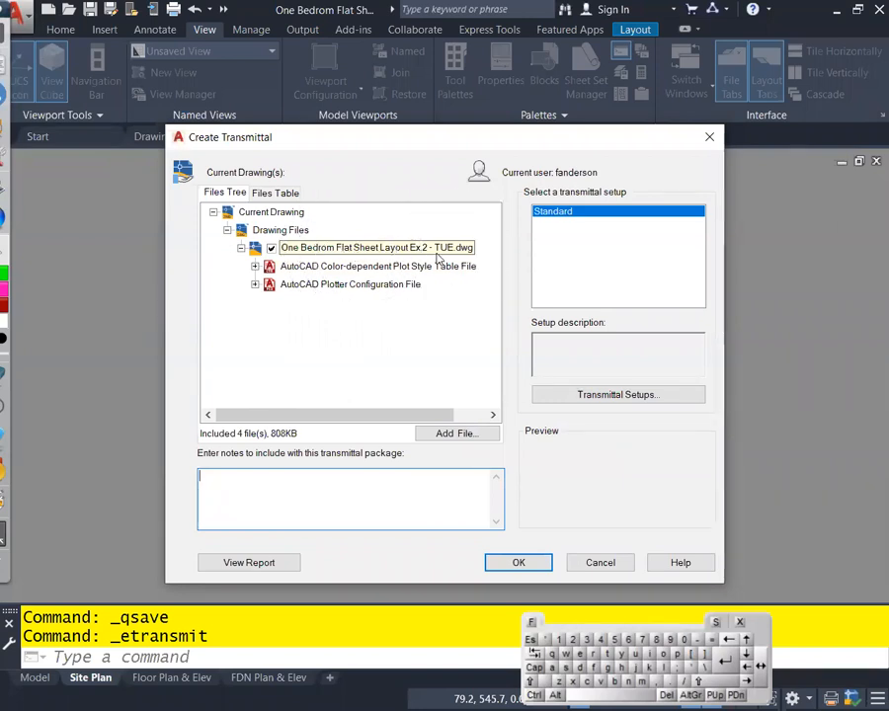
# Examine the plot style table and plotter configuration files included in the transmittal, collapsing both groups again
pyautogui.click(275, 276)
pyautogui.click(255, 265)
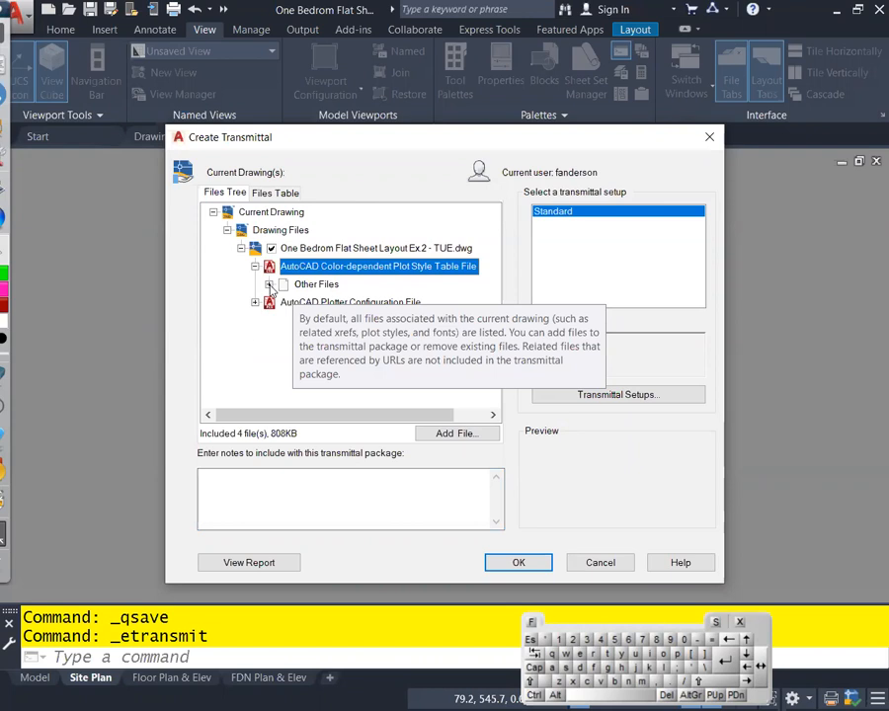
pyautogui.click(269, 284)
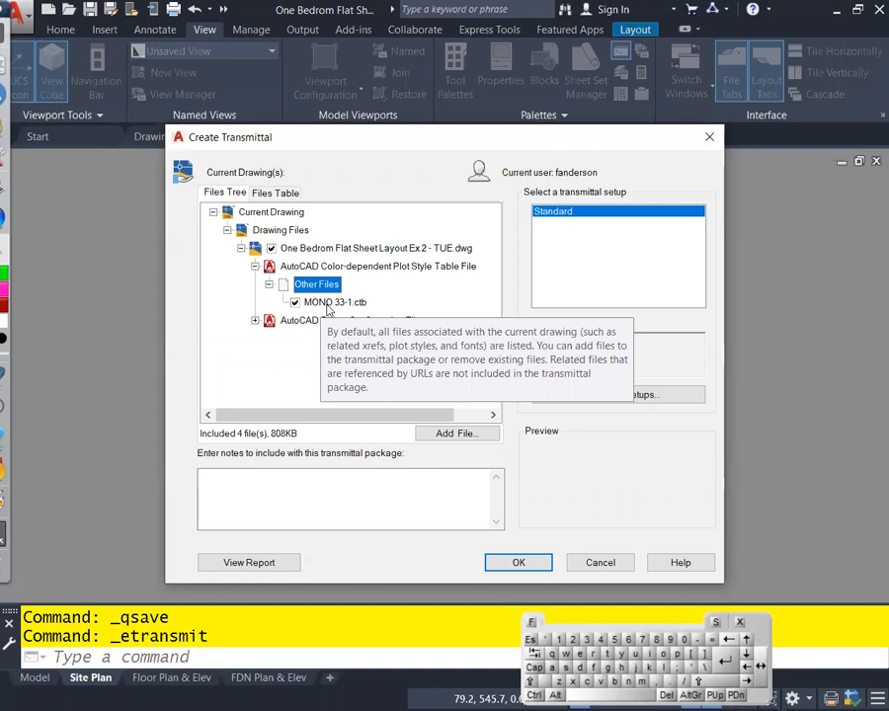
pyautogui.click(255, 320)
pyautogui.click(270, 338)
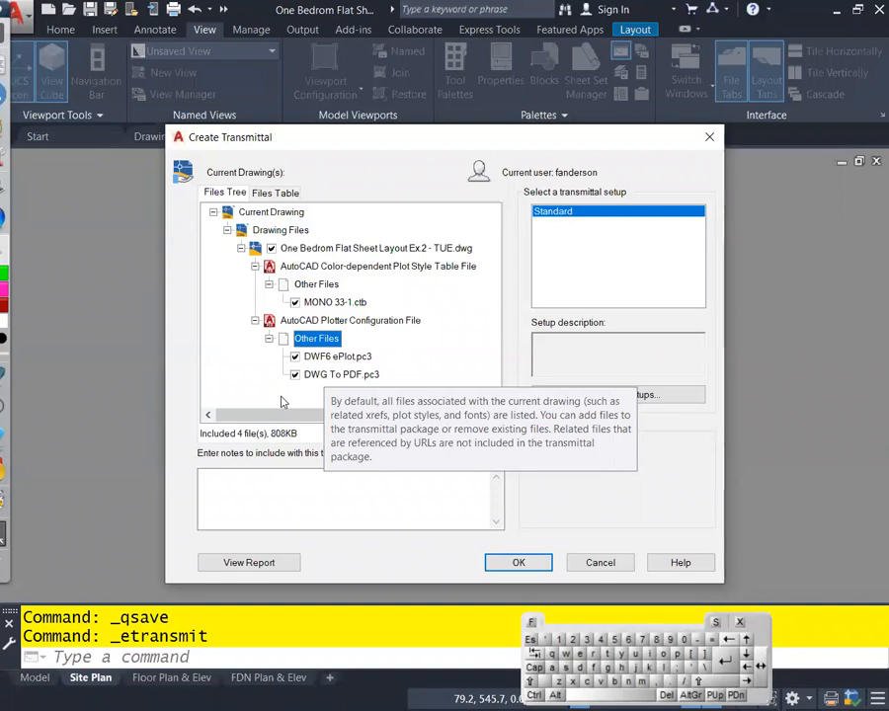
pyautogui.click(255, 319)
pyautogui.click(254, 267)
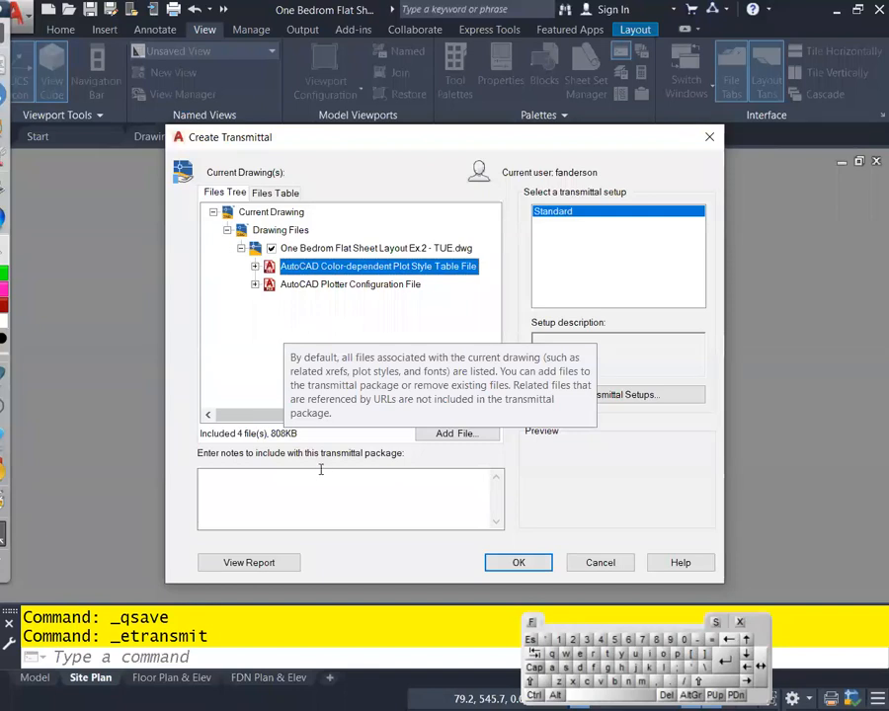
# Add One Bedrom Flat Sheet Layout Ex.2 - TUE.dwfx from the Sem 1 2020 - 21 folder to the transmittal
pyautogui.click(463, 437)
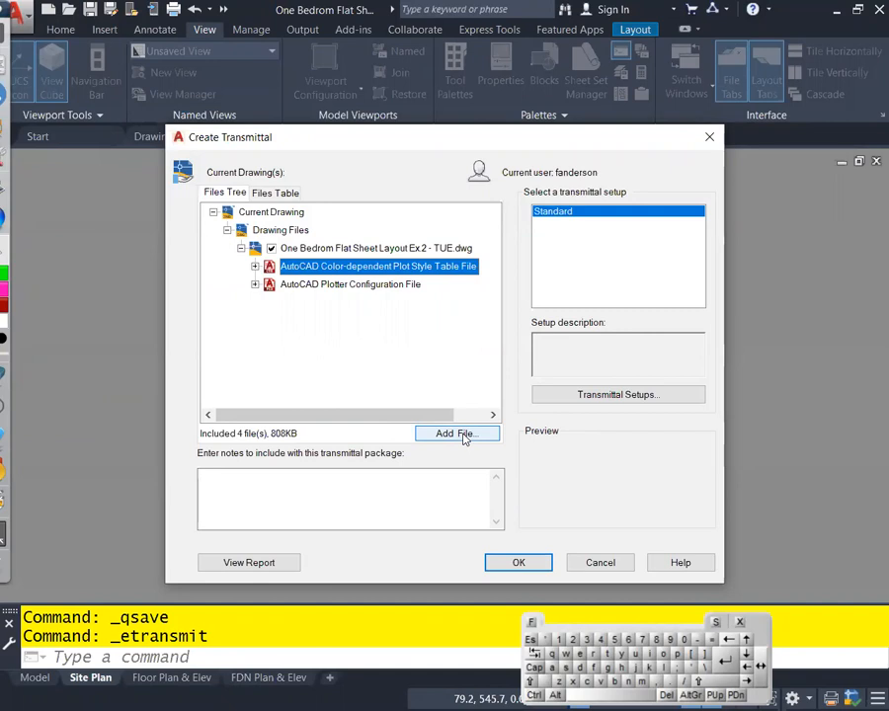
pyautogui.click(452, 434)
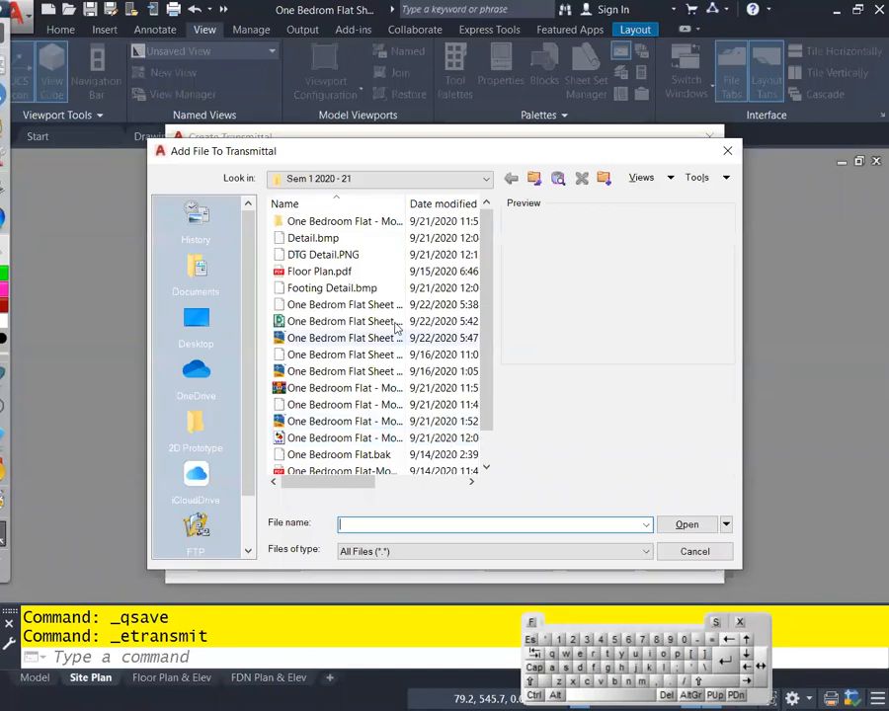
pyautogui.moveTo(406, 201); pyautogui.dragTo(466, 202)
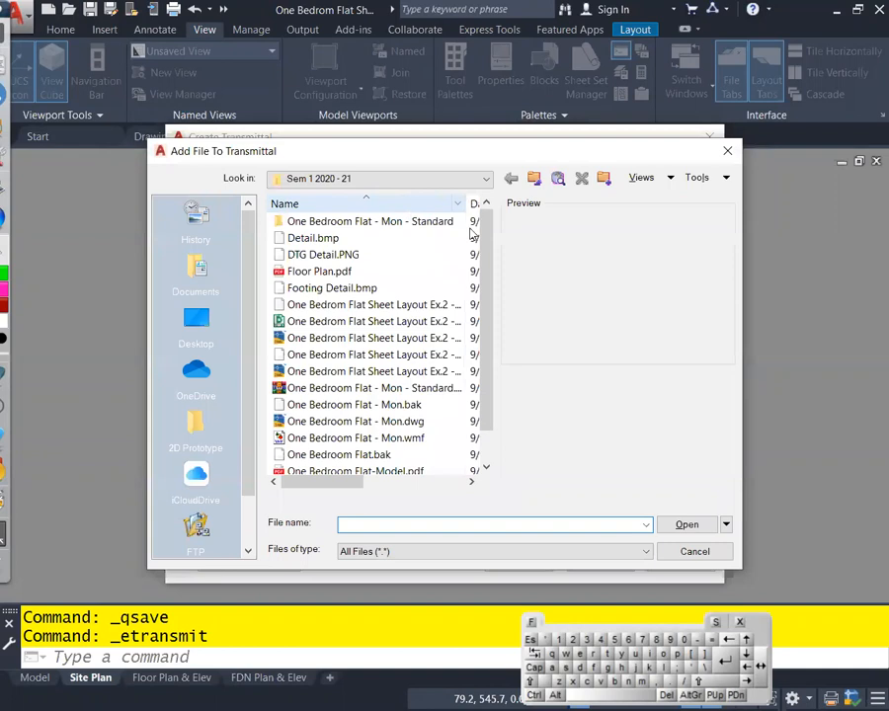
pyautogui.click(669, 180)
pyautogui.click(665, 199)
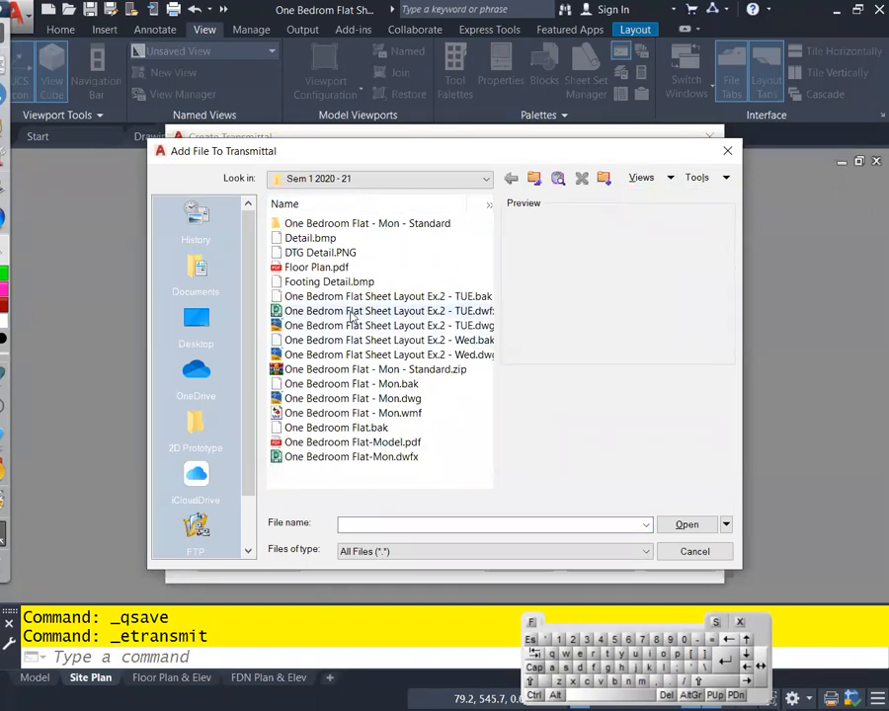
pyautogui.click(353, 312)
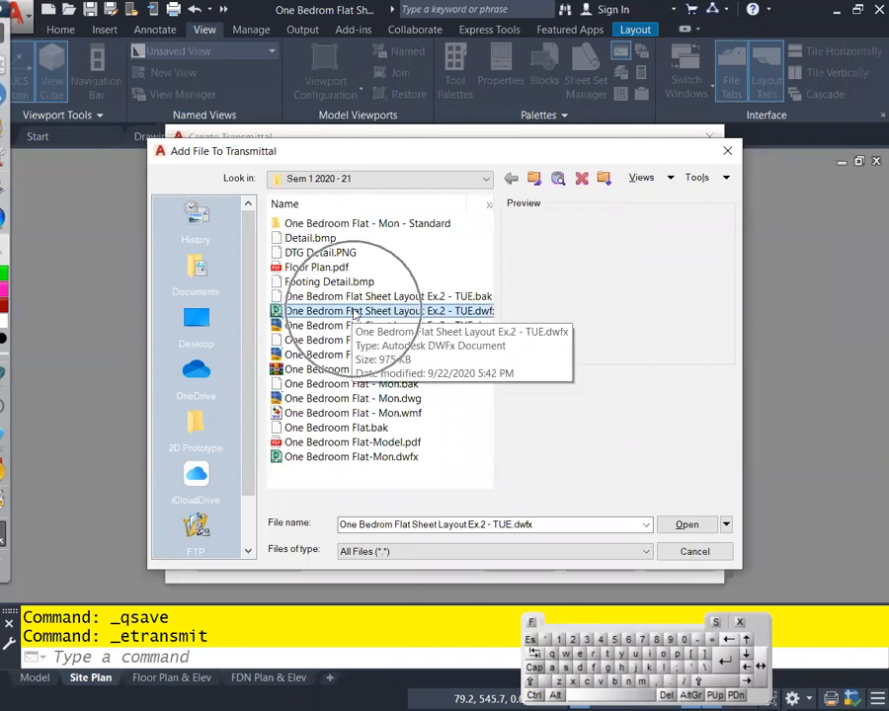
pyautogui.press('ctrl')
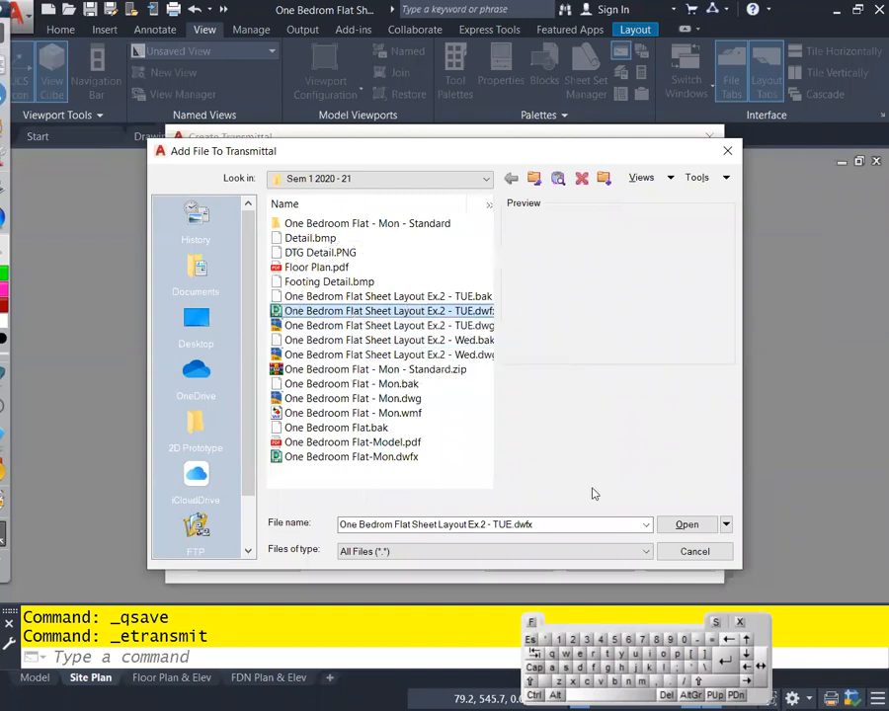
pyautogui.click(688, 526)
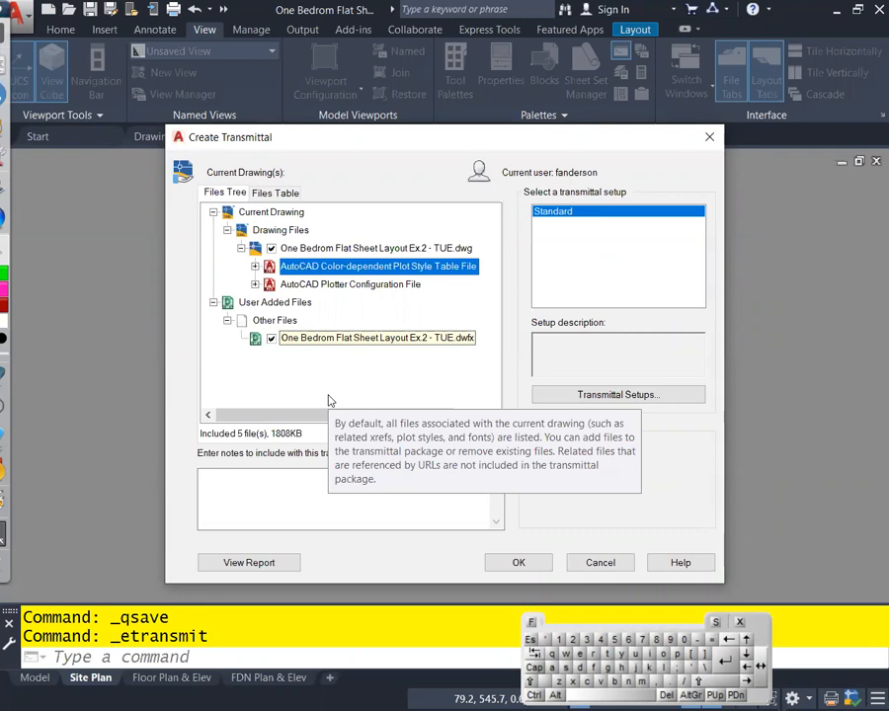
# Try out two lines of placeholder text in the transmittal package notes and clear them again
pyautogui.click(278, 502)
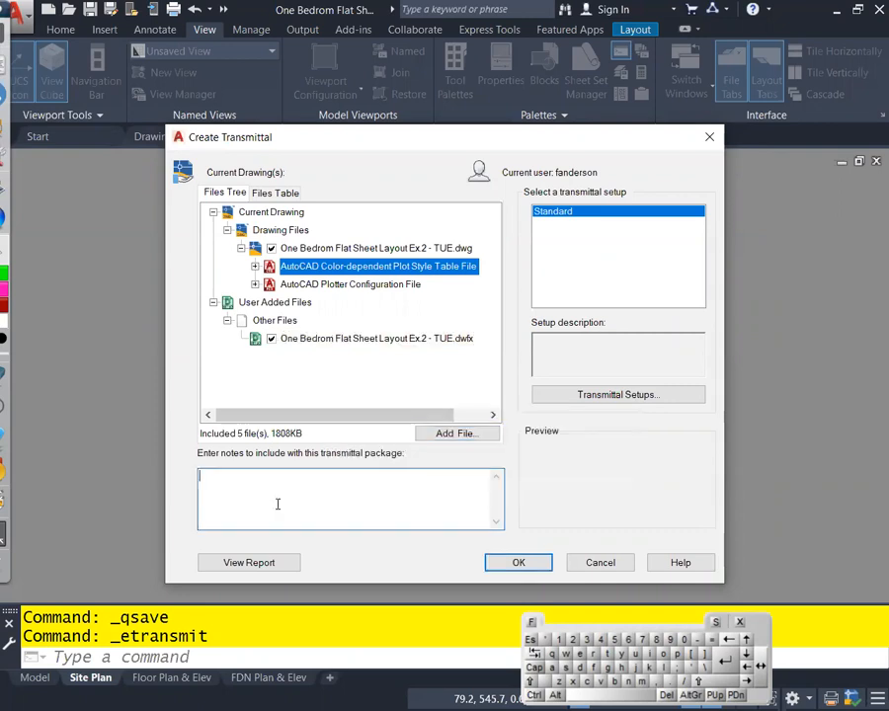
pyautogui.write('bvjbjbdjbfj')
pyautogui.press('Return')
pyautogui.write('skbnknkdfg')
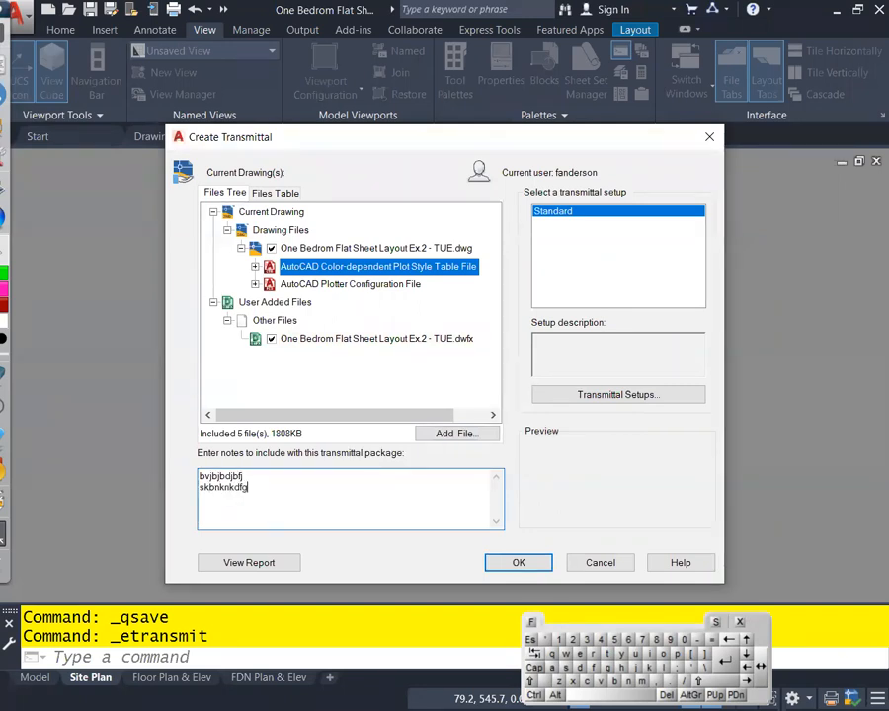
pyautogui.press('BackSpace')
pyautogui.press('BackSpace')
pyautogui.press('BackSpace')
pyautogui.press('BackSpace')
pyautogui.press('BackSpace')
pyautogui.press('BackSpace')
pyautogui.press('BackSpace')
pyautogui.press('BackSpace')
pyautogui.press('BackSpace')
pyautogui.press('BackSpace')
pyautogui.press('BackSpace')
pyautogui.press('BackSpace')
pyautogui.press('BackSpace')
pyautogui.press('BackSpace')
pyautogui.press('BackSpace')
pyautogui.press('BackSpace')
pyautogui.press('BackSpace')
pyautogui.press('BackSpace')
pyautogui.press('BackSpace')
pyautogui.press('BackSpace')
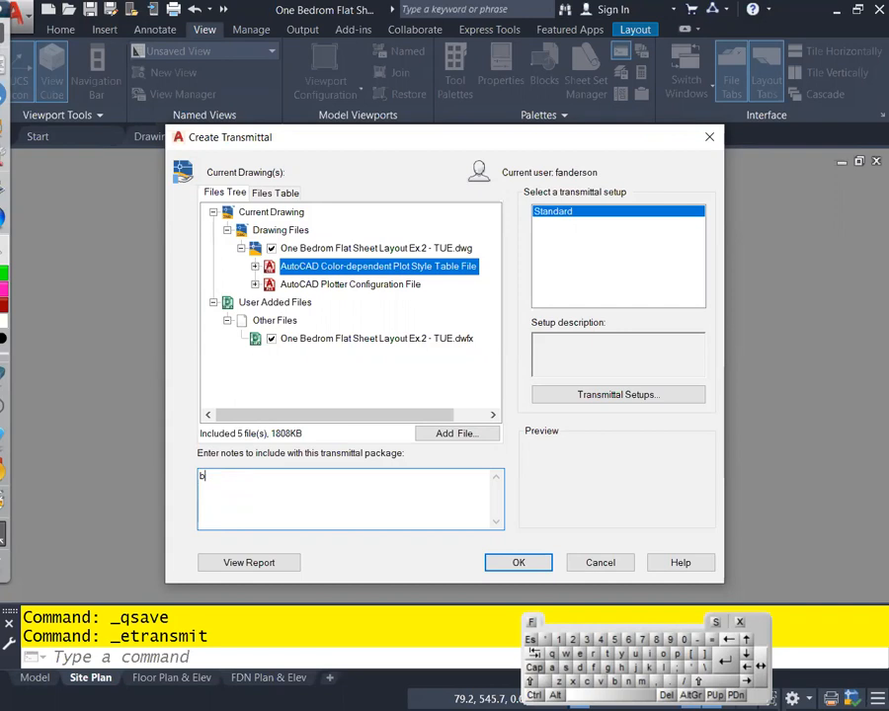
pyautogui.press('BackSpace')
# Create the transmittal package as One Bedrom Flat Sheet Layout Ex.2 - TUE - Standard.zip in the Sem 1 2020 - 21 folder
pyautogui.click(519, 563)
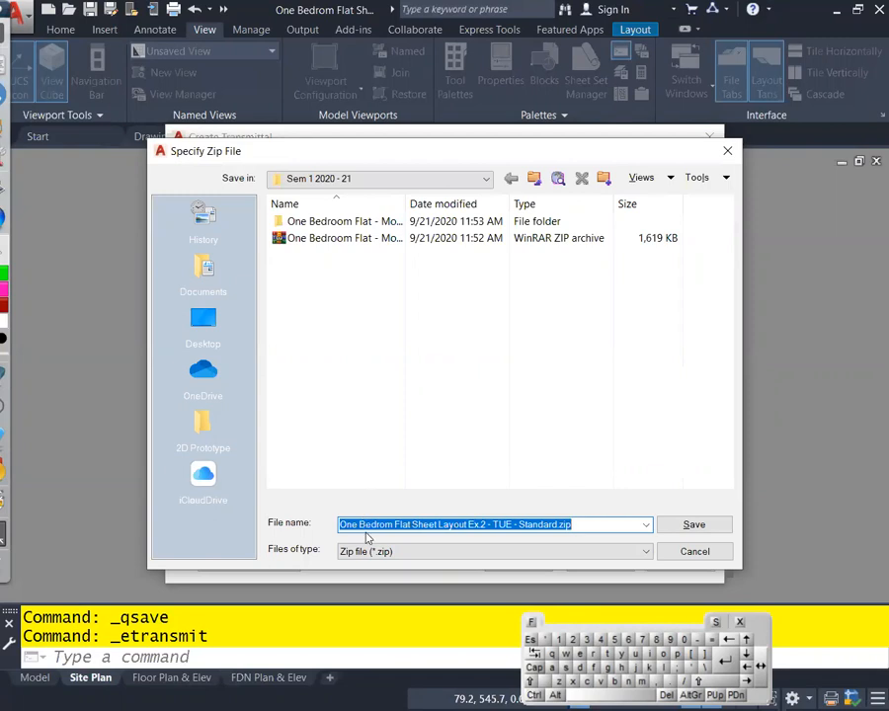
pyautogui.click(564, 526)
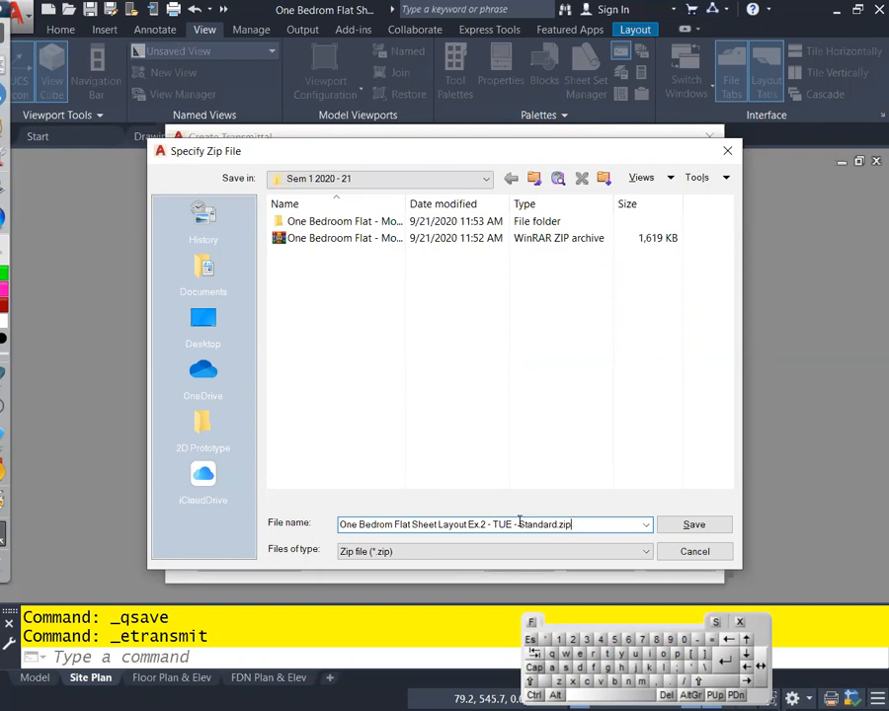
pyautogui.moveTo(512, 525); pyautogui.dragTo(334, 534)
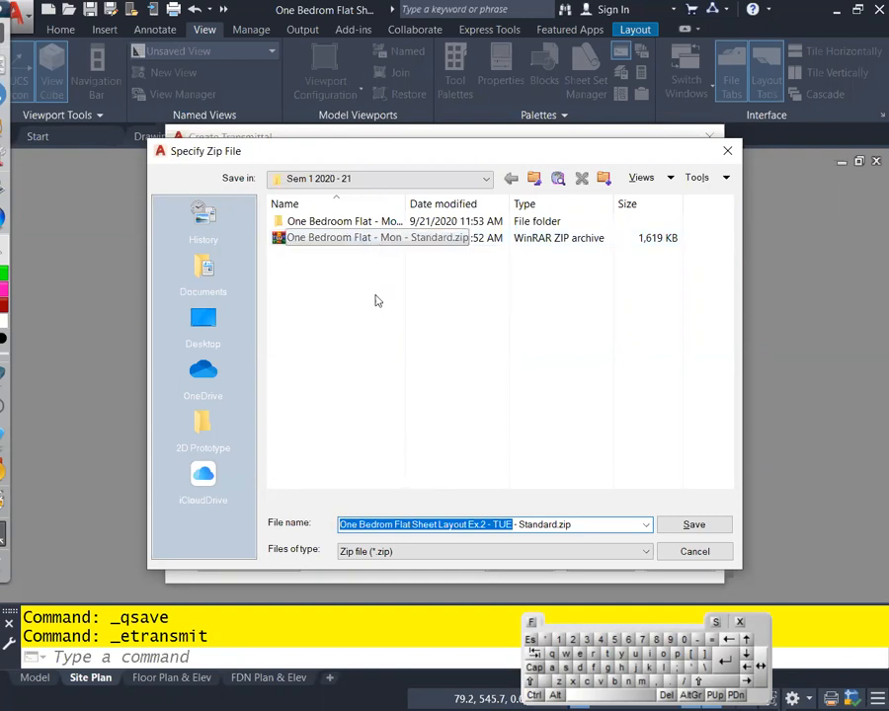
pyautogui.click(685, 524)
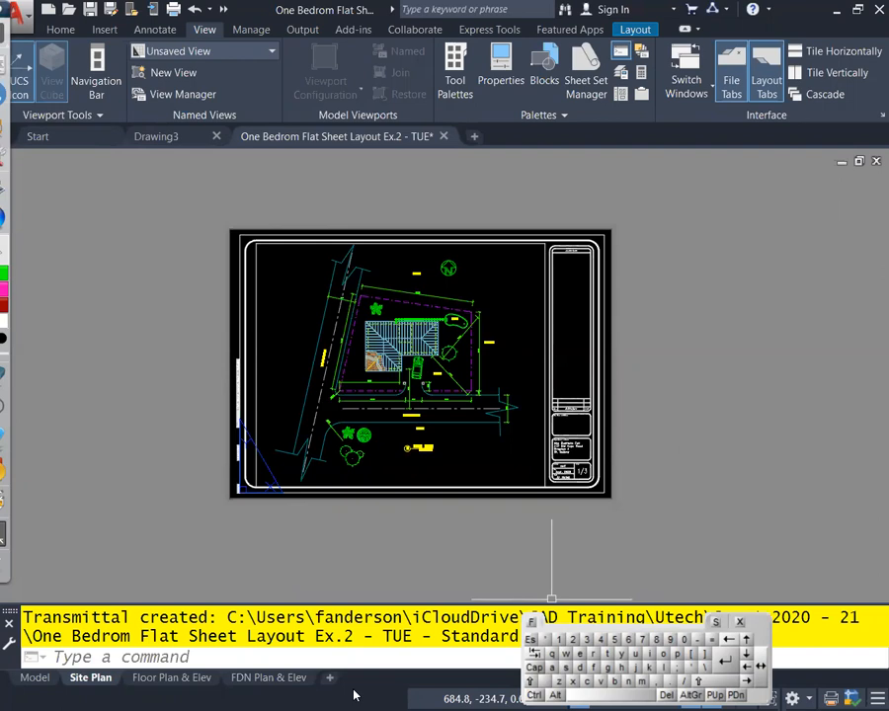
# Switch to File Explorer and select the new TUE - Standard transmittal zip in the Sem 1 2020 - 21 folder
pyautogui.press('super')
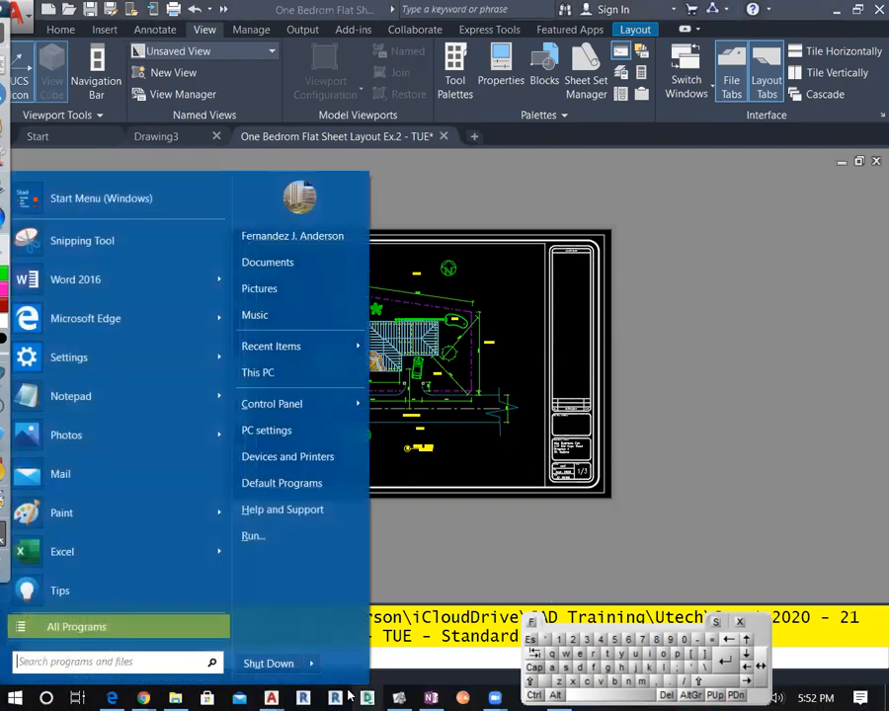
pyautogui.click(176, 697)
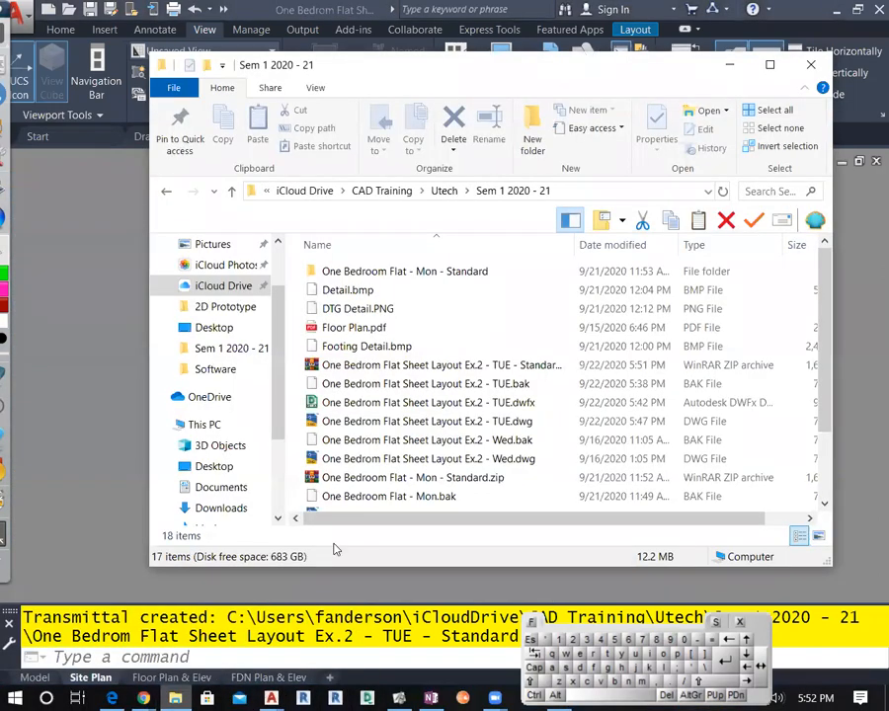
pyautogui.click(360, 367)
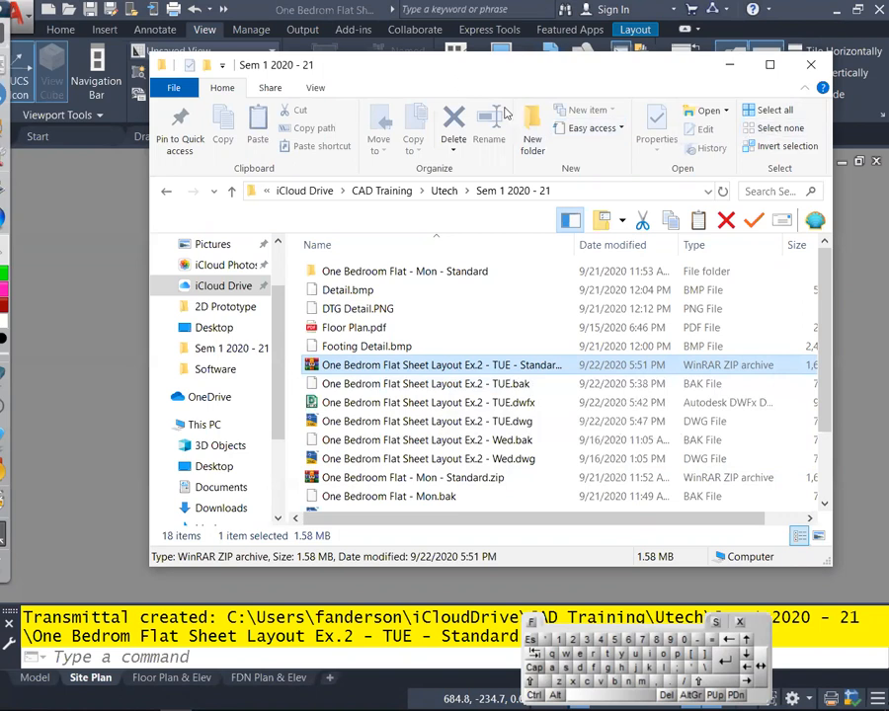
# Display the contents of the Sem 1 2020 - 21 folder in List view
pyautogui.click(326, 92)
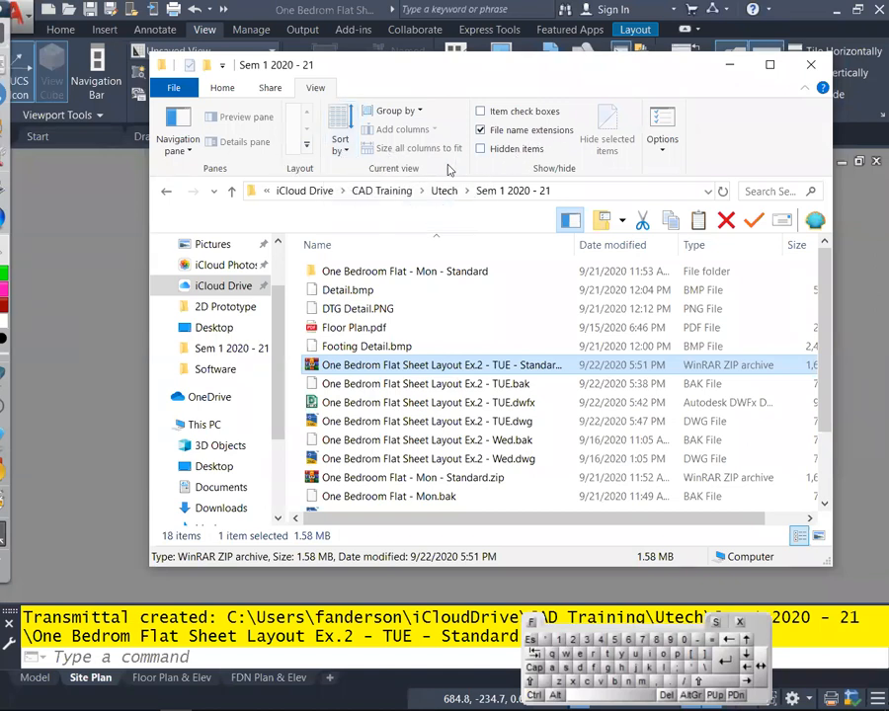
pyautogui.click(354, 143)
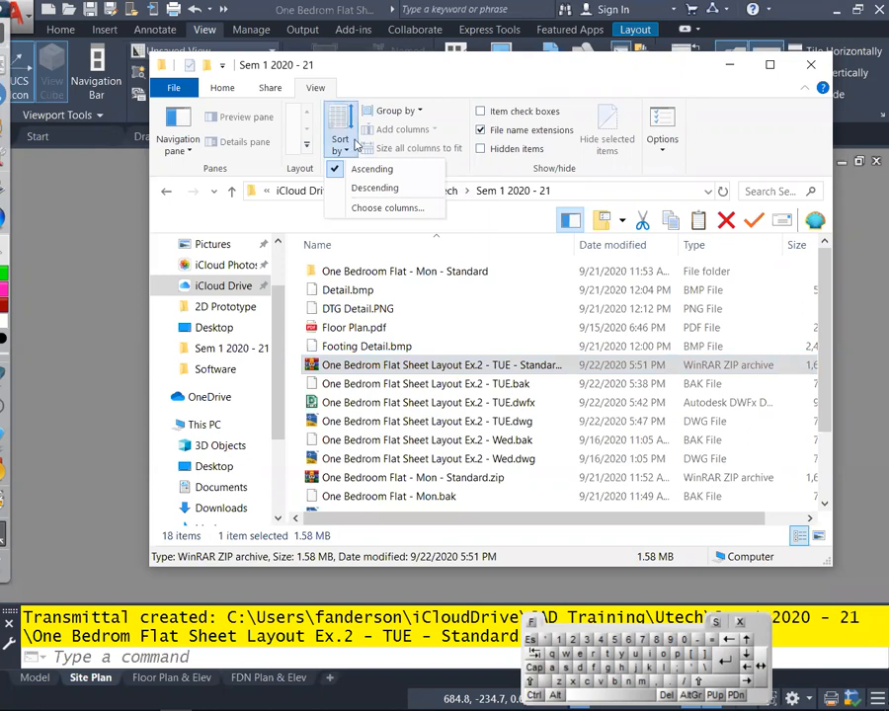
pyautogui.click(388, 68)
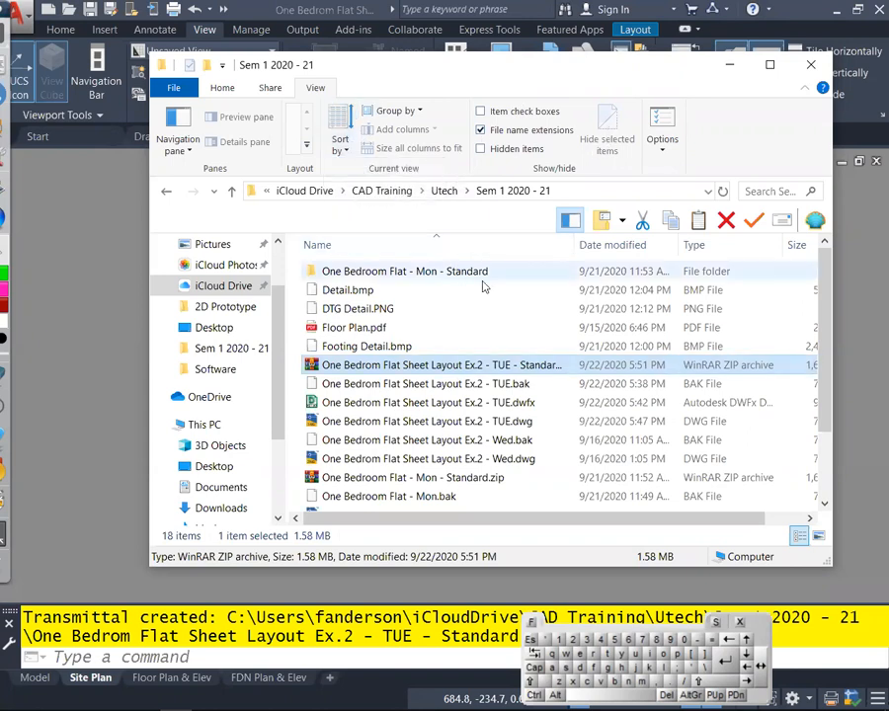
pyautogui.click(540, 312)
pyautogui.rightClick(541, 312)
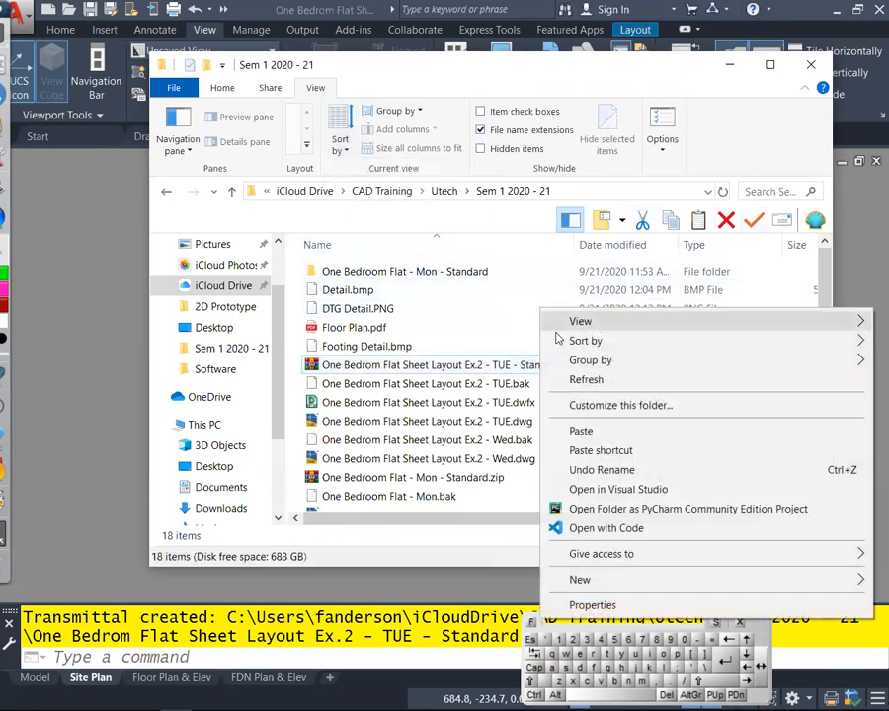
pyautogui.moveTo(586, 341)
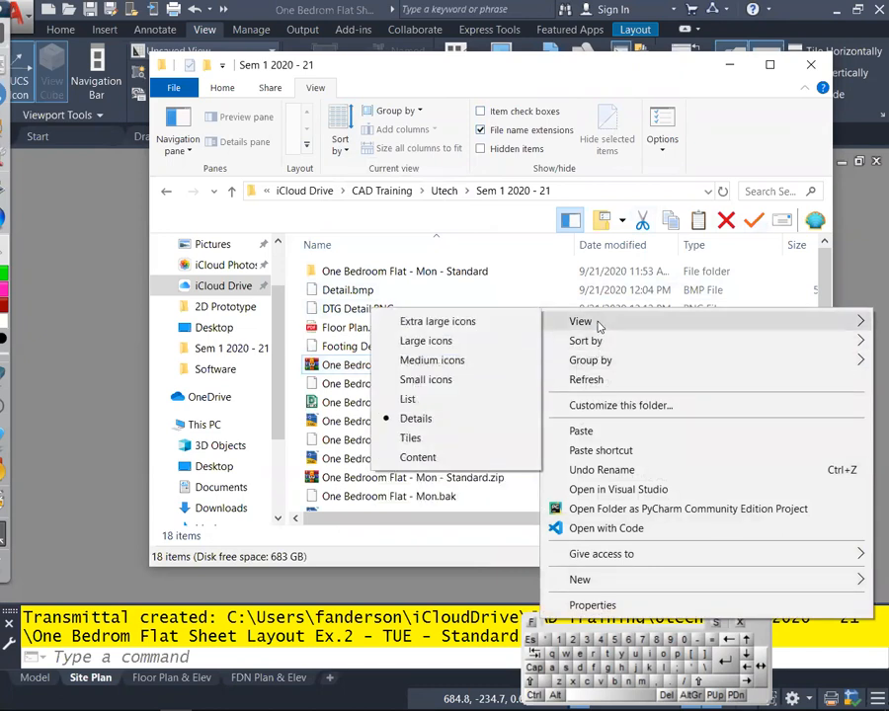
pyautogui.click(445, 398)
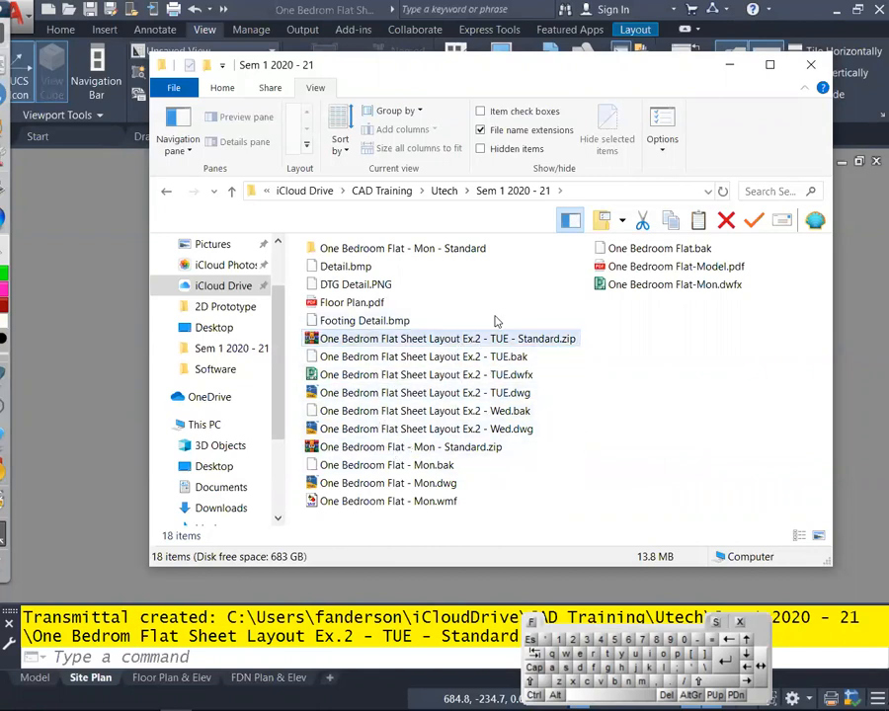
# Hide the file name extensions in the Sem 1 2020 - 21 folder
pyautogui.press('ctrl')
pyautogui.press('ctrl')
pyautogui.press('ctrl')
pyautogui.press('ctrl')
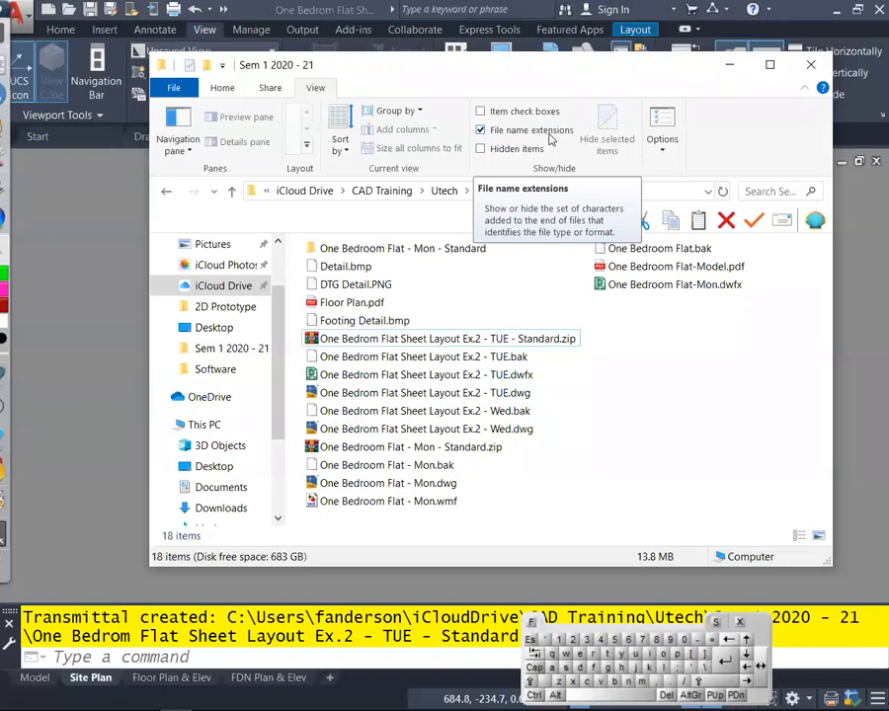
pyautogui.click(481, 134)
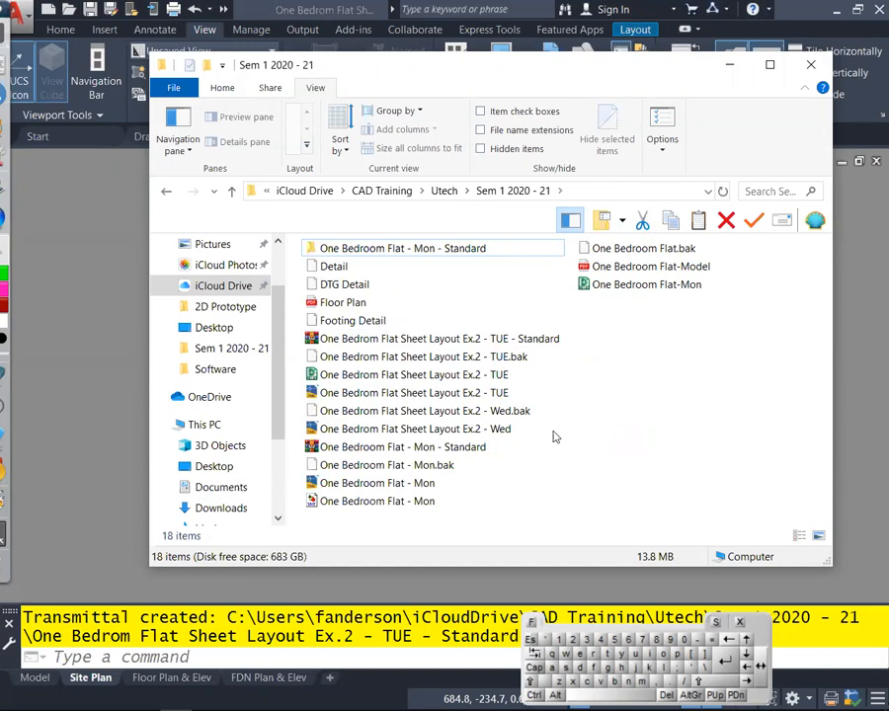
pyautogui.press('ctrl')
pyautogui.press('ctrl')
pyautogui.press('ctrl')
pyautogui.press('ctrl')
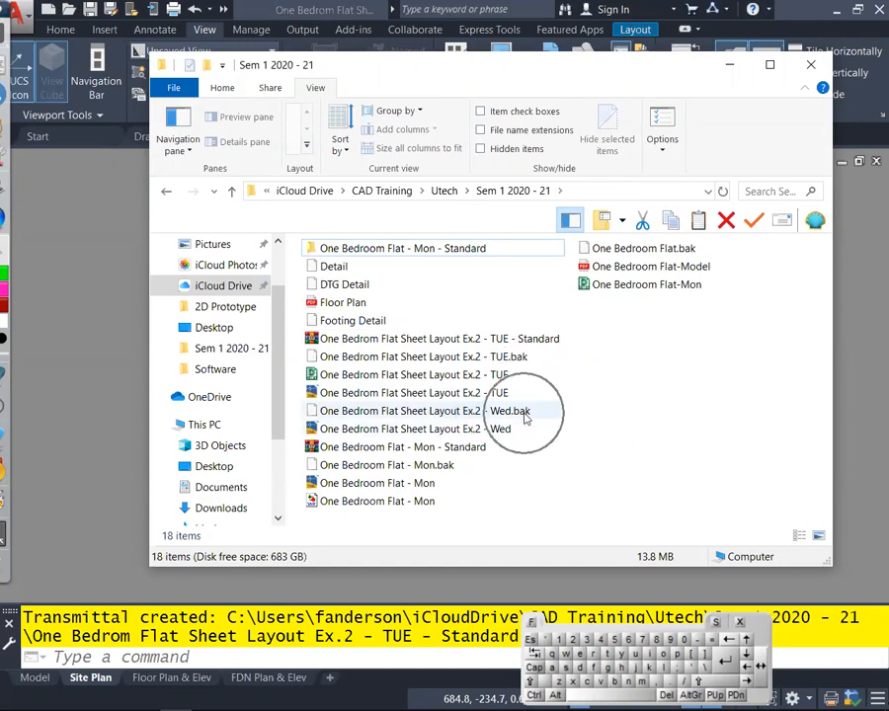
pyautogui.press('ctrl')
pyautogui.press('ctrl')
pyautogui.press('ctrl')
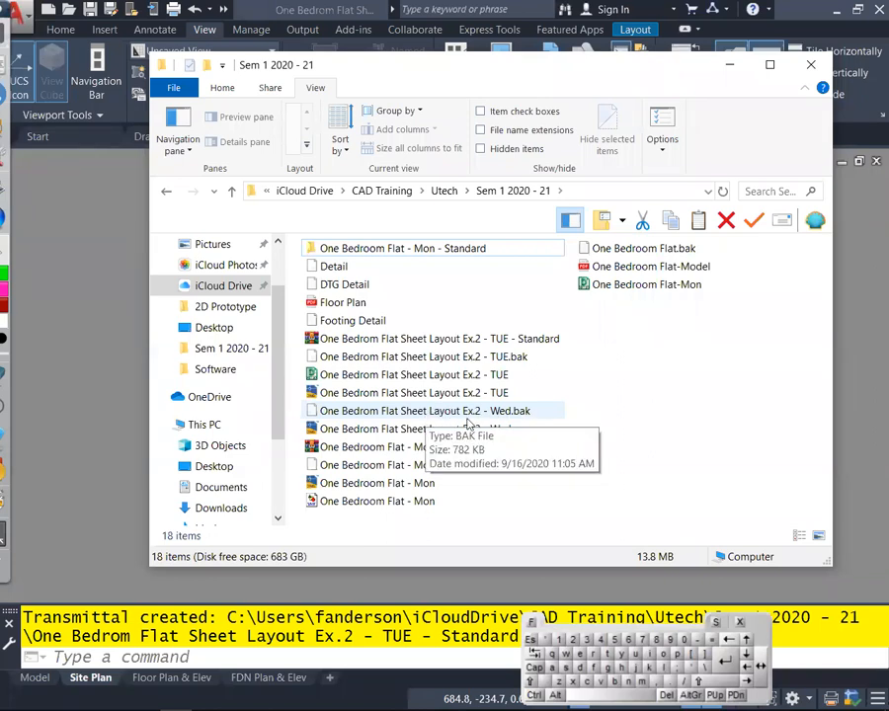
# Open the name of the One Bedrom Flat Sheet Layout Ex.2 - Wed.bak file for editing and leave it without entering a new name
pyautogui.click(531, 419)
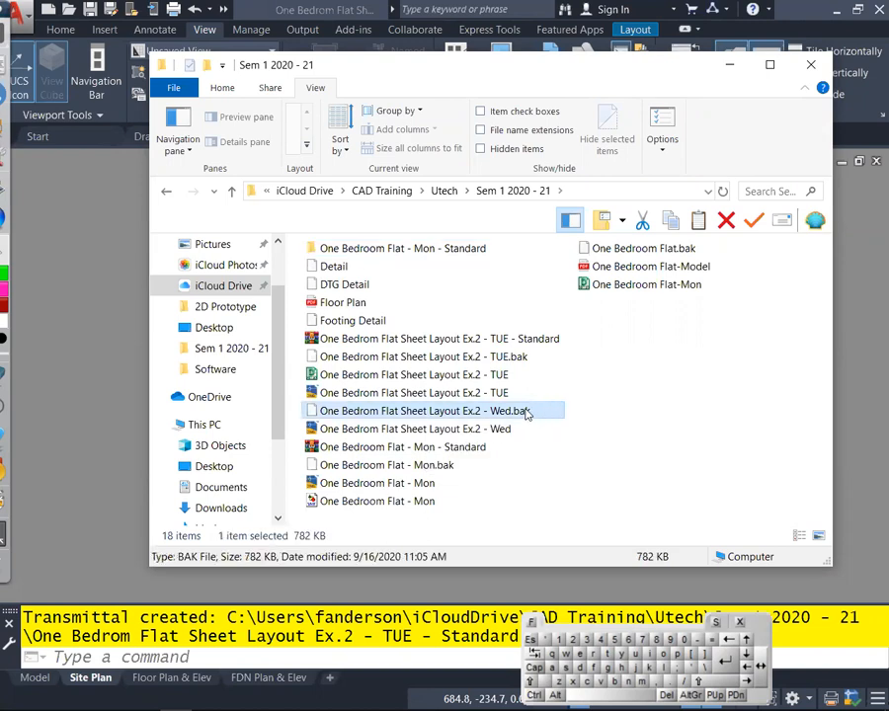
pyautogui.rightClick(527, 410)
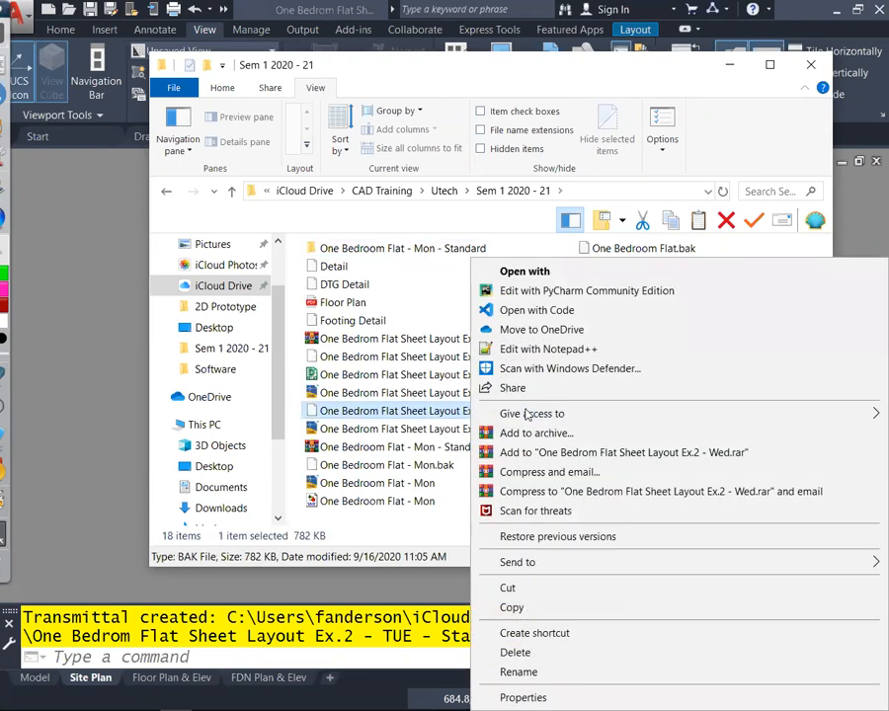
pyautogui.click(518, 671)
pyautogui.click(538, 410)
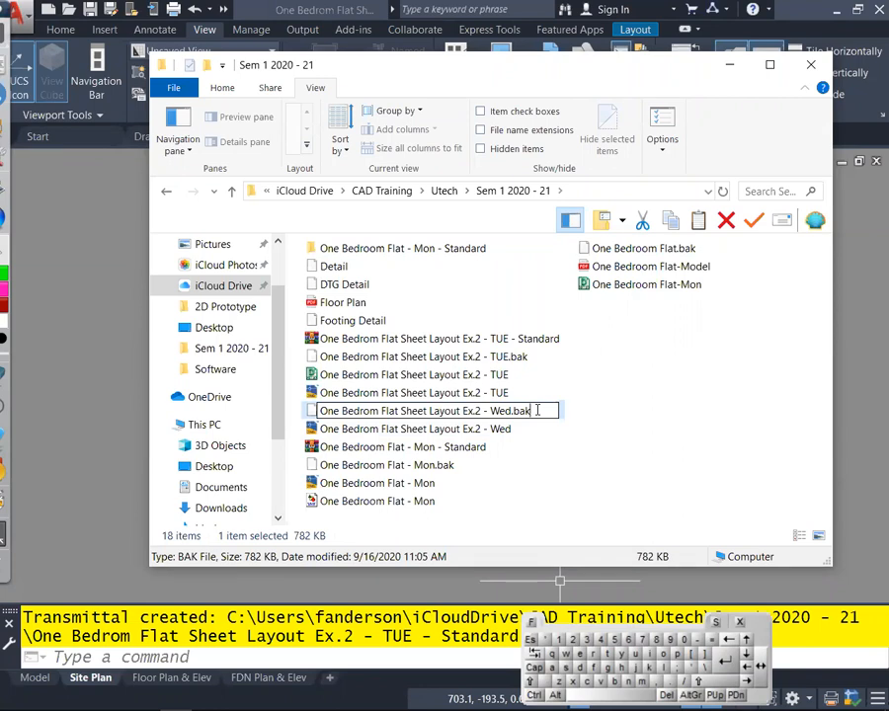
pyautogui.click(513, 450)
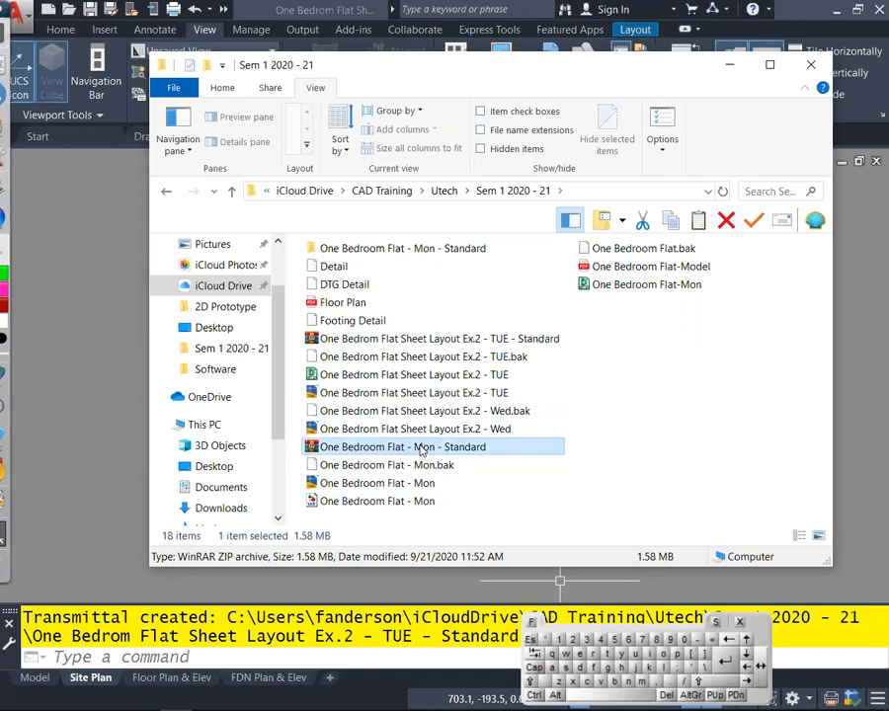
# Open the One Bedrom Flat Sheet Layout Ex.2 - TUE - Standard zip in WinRAR, close its notice and move the archive window clear of the file list
pyautogui.click(483, 358)
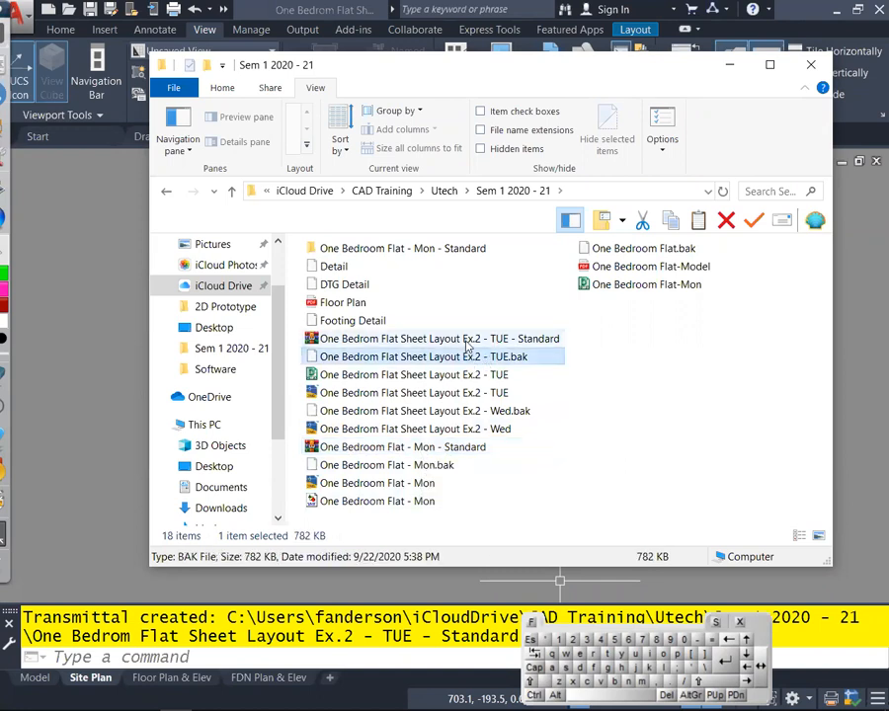
pyautogui.click(491, 340)
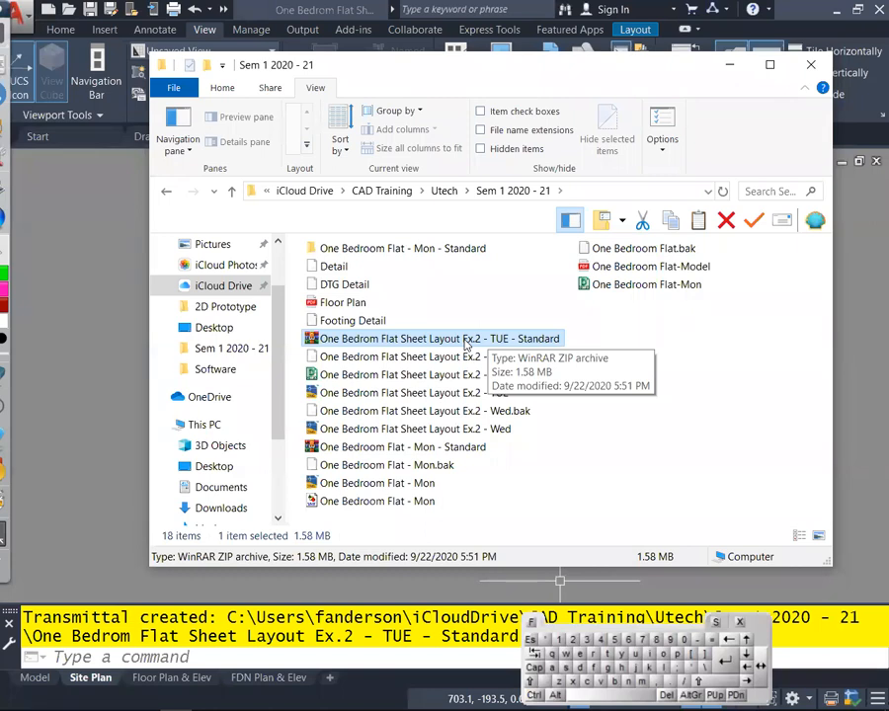
pyautogui.click(466, 343)
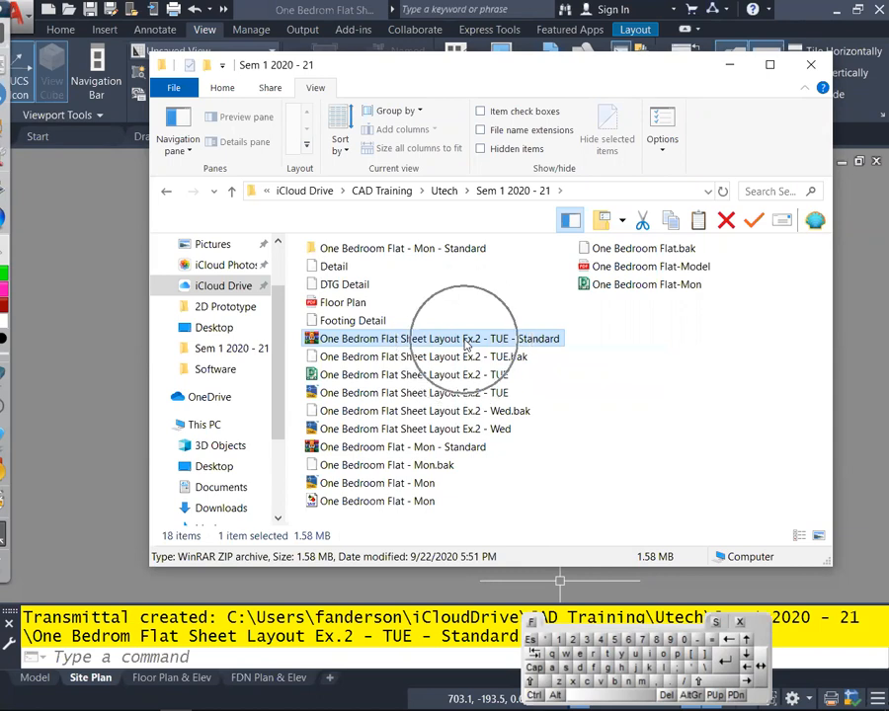
pyautogui.doubleClick(464, 340)
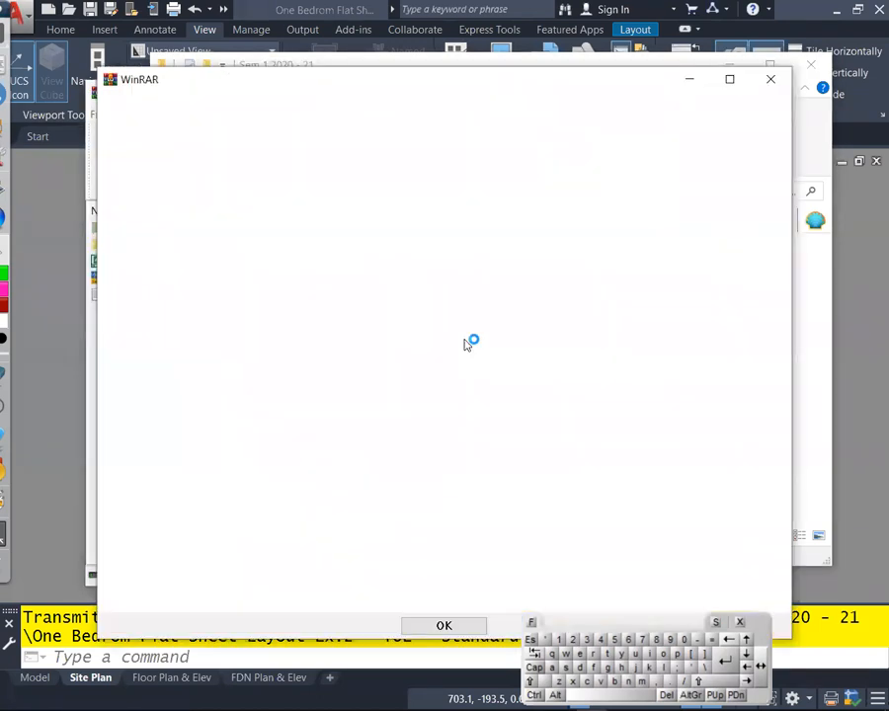
pyautogui.click(774, 80)
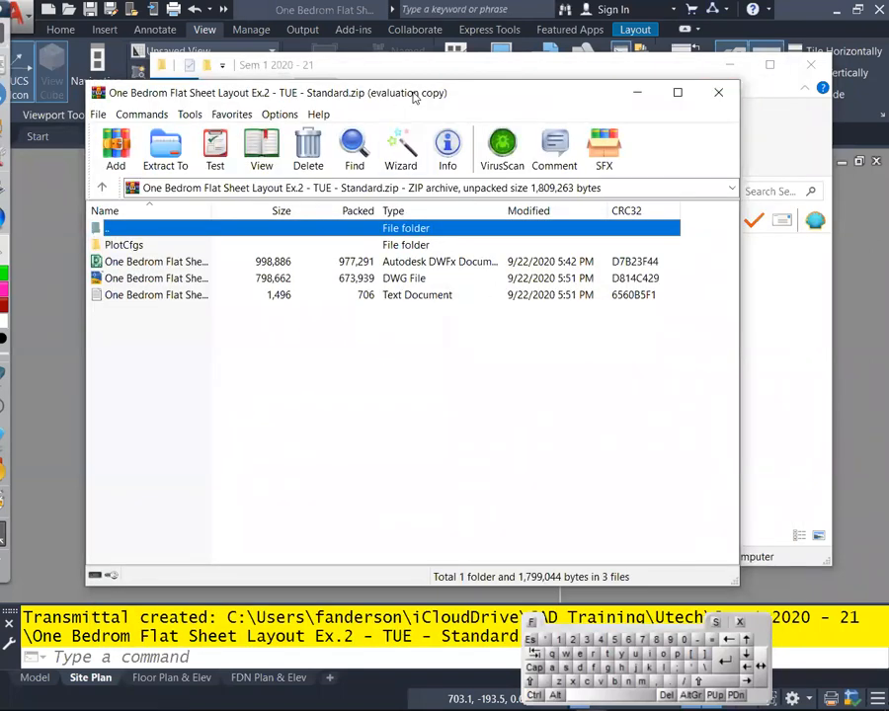
pyautogui.moveTo(427, 104); pyautogui.dragTo(471, 495)
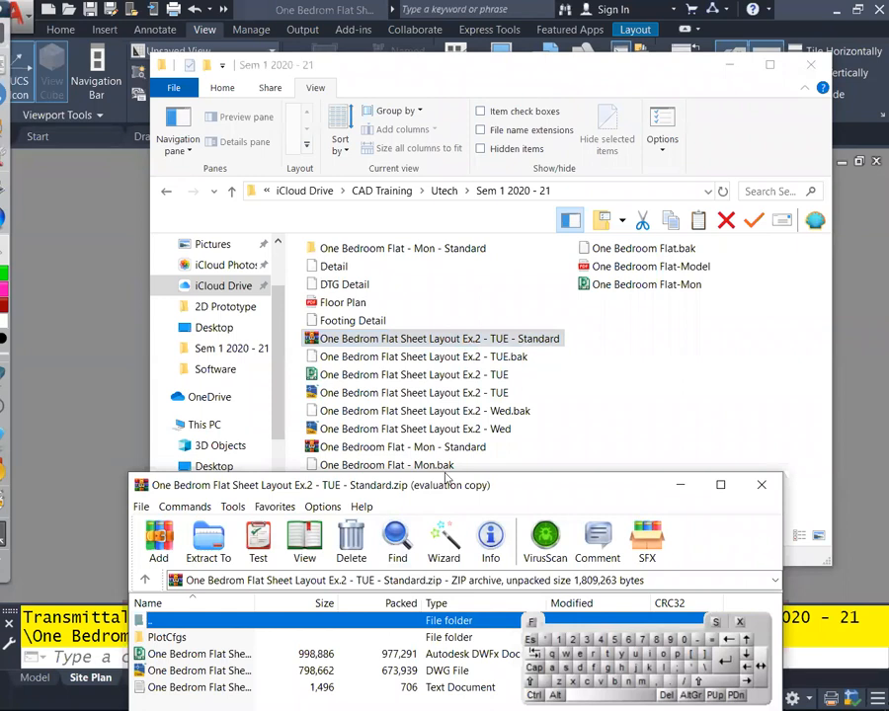
pyautogui.moveTo(447, 477); pyautogui.dragTo(458, 408)
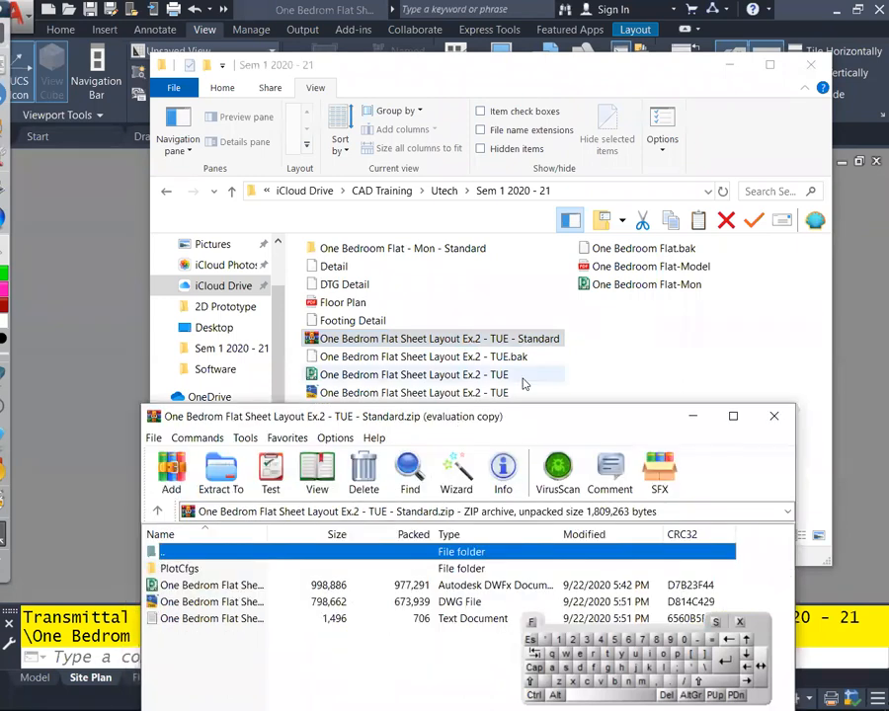
# Examine the option for sending the One Bedroom Flat - Mon - Standard folder to a compressed (zipped) folder, without applying it
pyautogui.click(383, 251)
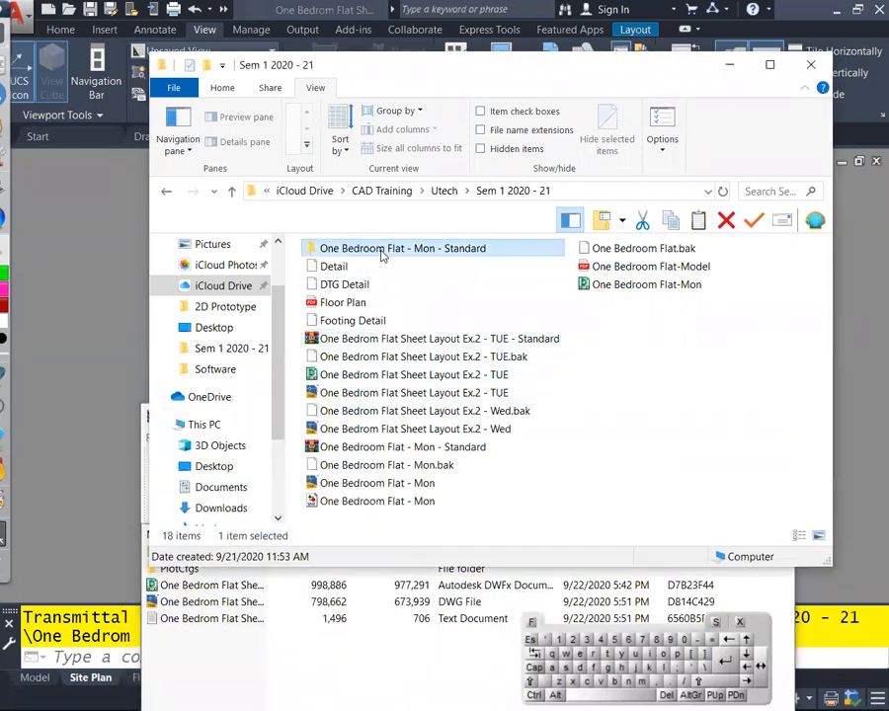
pyautogui.rightClick(383, 255)
pyautogui.moveTo(497, 550)
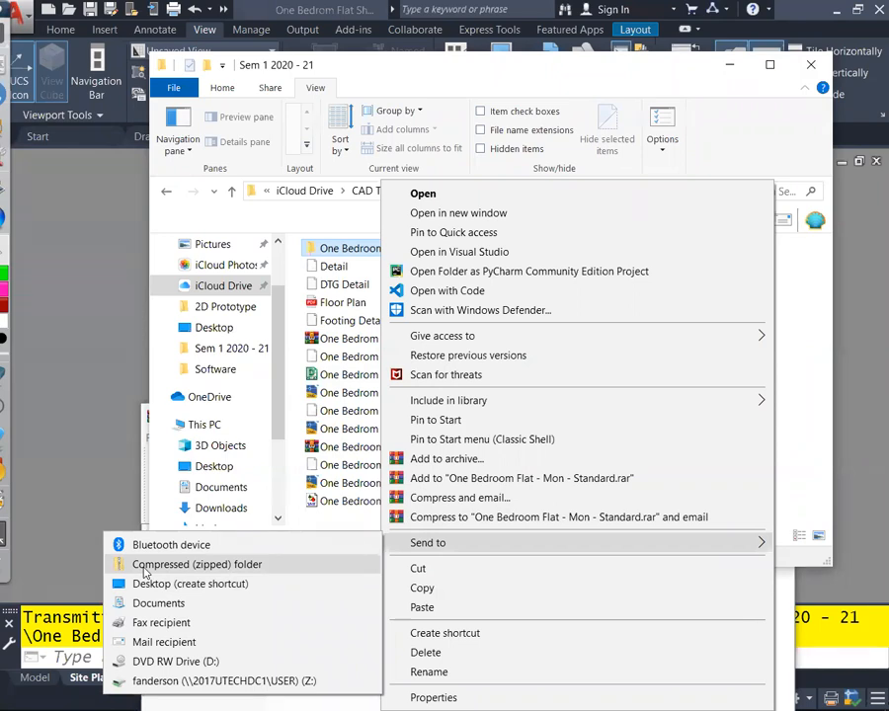
pyautogui.click(762, 409)
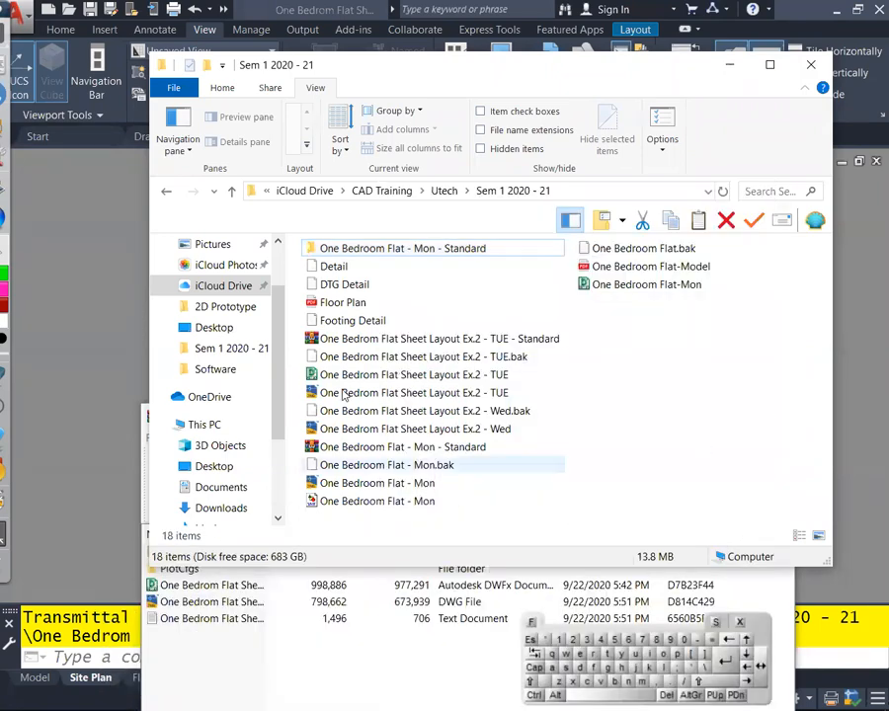
# Extract the TUE - Standard transmittal archive to the proposed One Bedrom Flat Sheet Layout Ex.2 - TUE - Standard folder, keeping the default extraction options
pyautogui.doubleClick(353, 339)
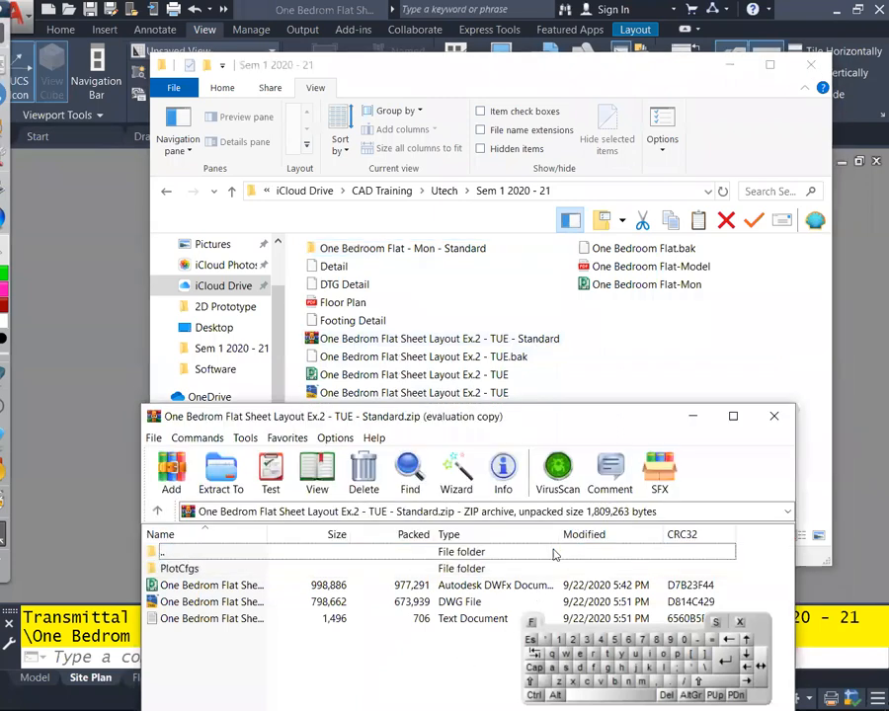
pyautogui.moveTo(572, 420); pyautogui.dragTo(562, 133)
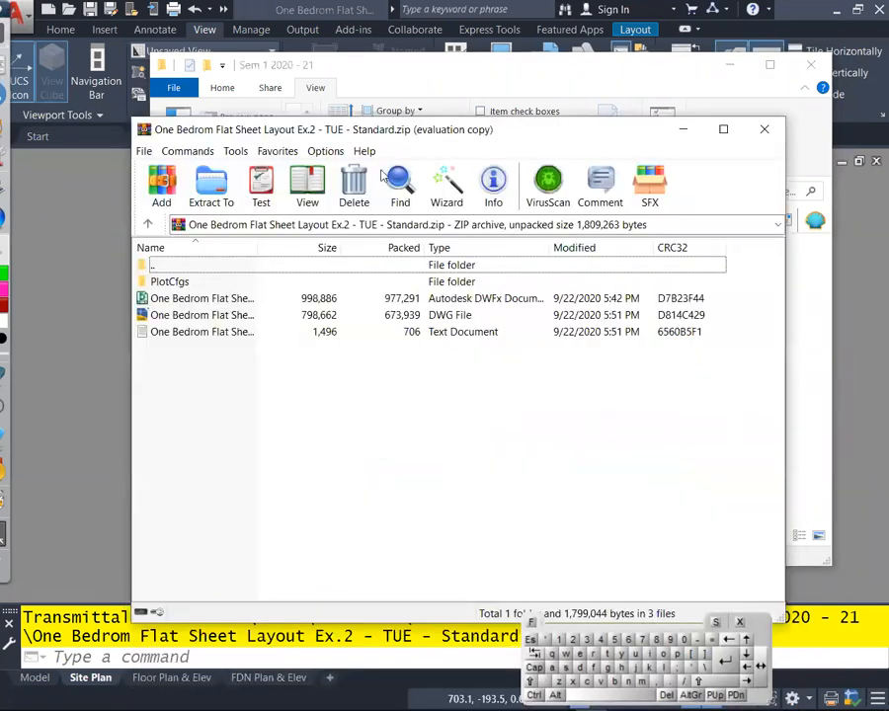
pyautogui.click(203, 197)
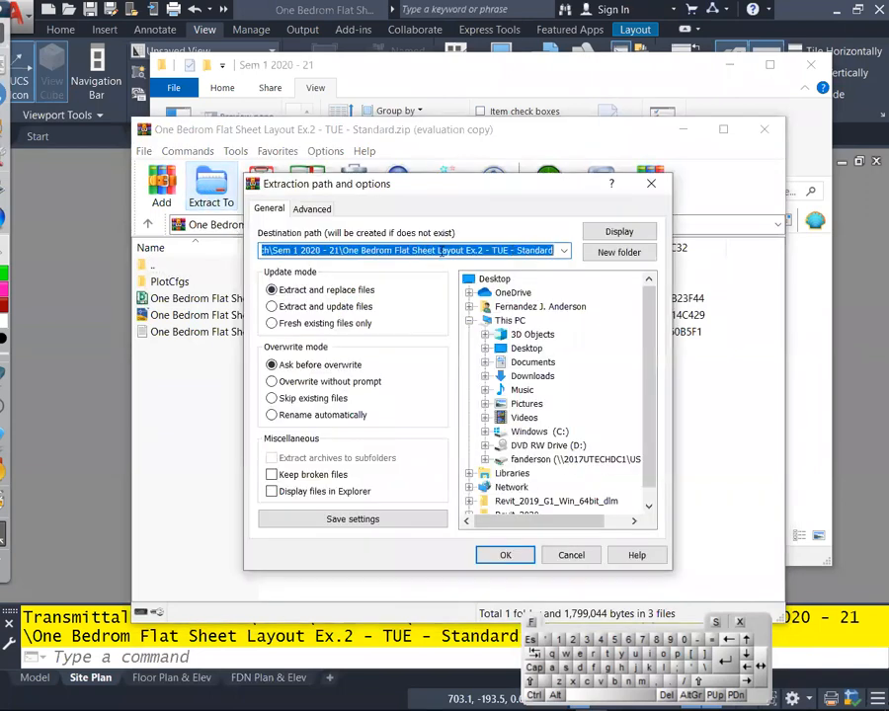
pyautogui.click(504, 554)
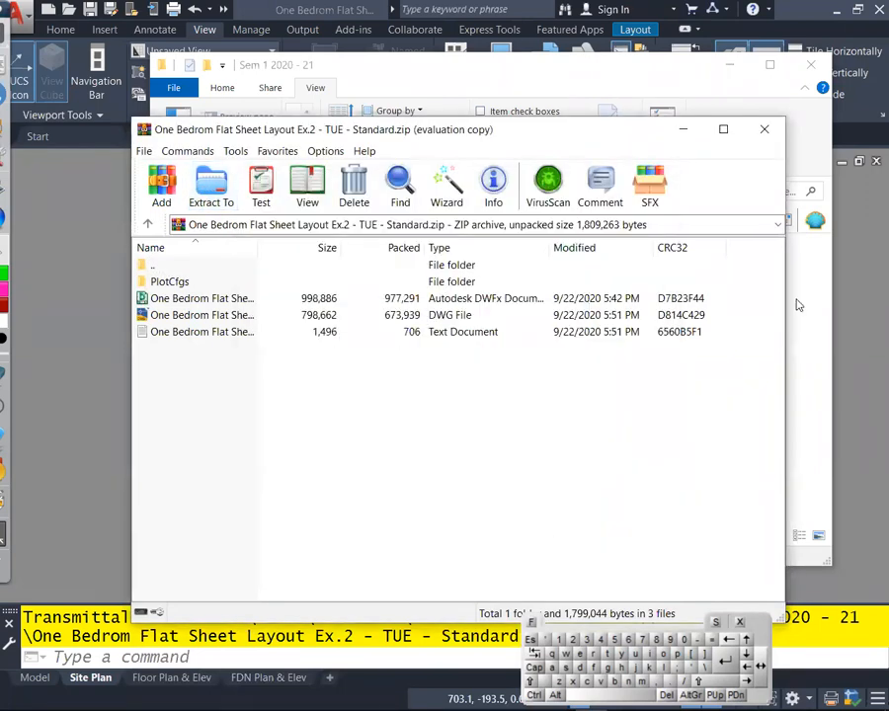
# Close the archive, open the extracted One Bedrom Flat Sheet Layout Ex.2 - TUE - Standard folder, widen its Name column and select the DWFx file
pyautogui.click(764, 128)
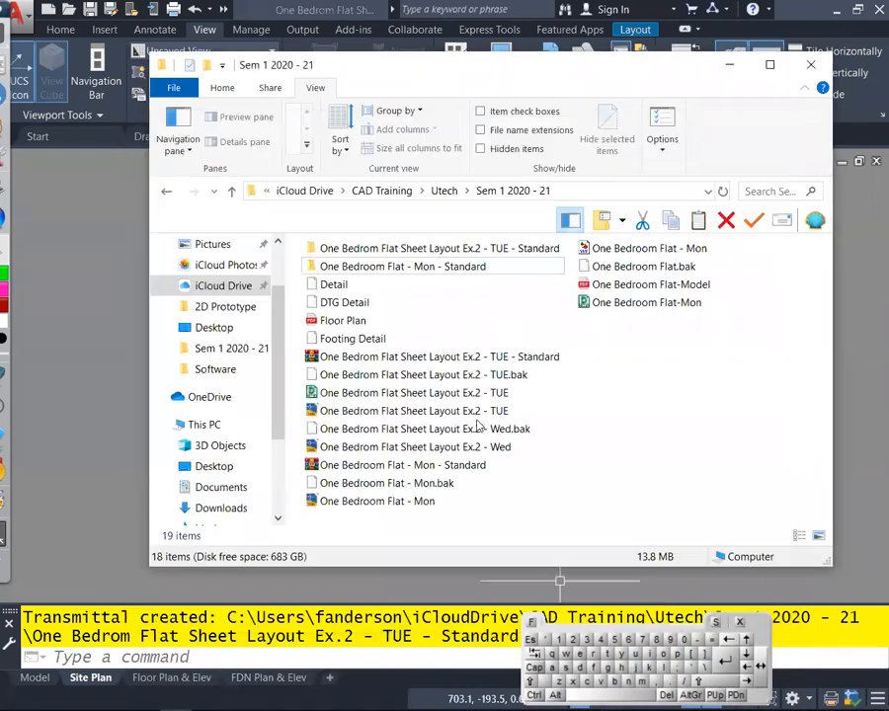
pyautogui.click(456, 249)
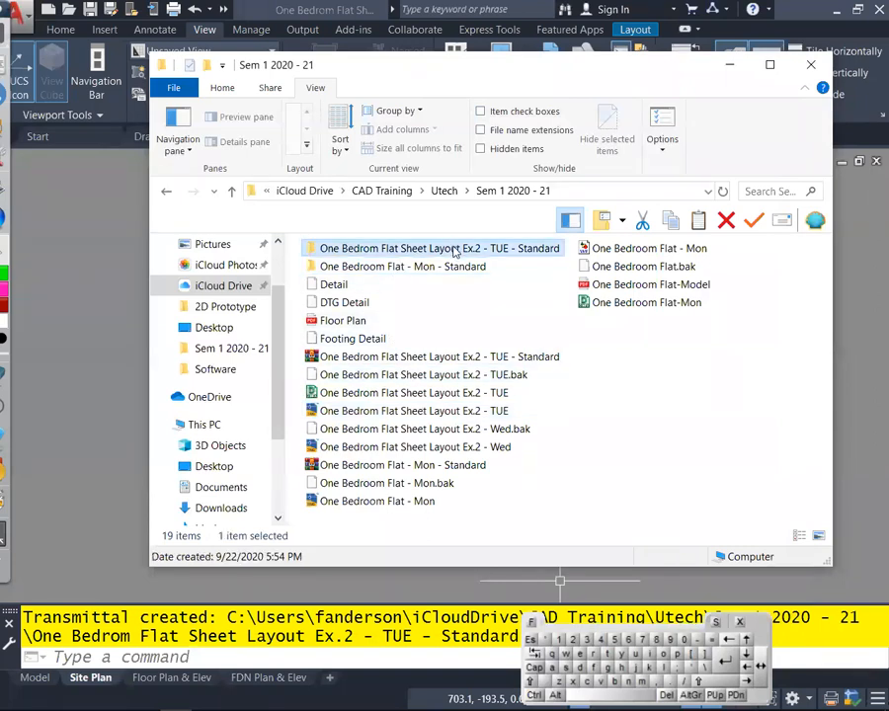
pyautogui.doubleClick(454, 251)
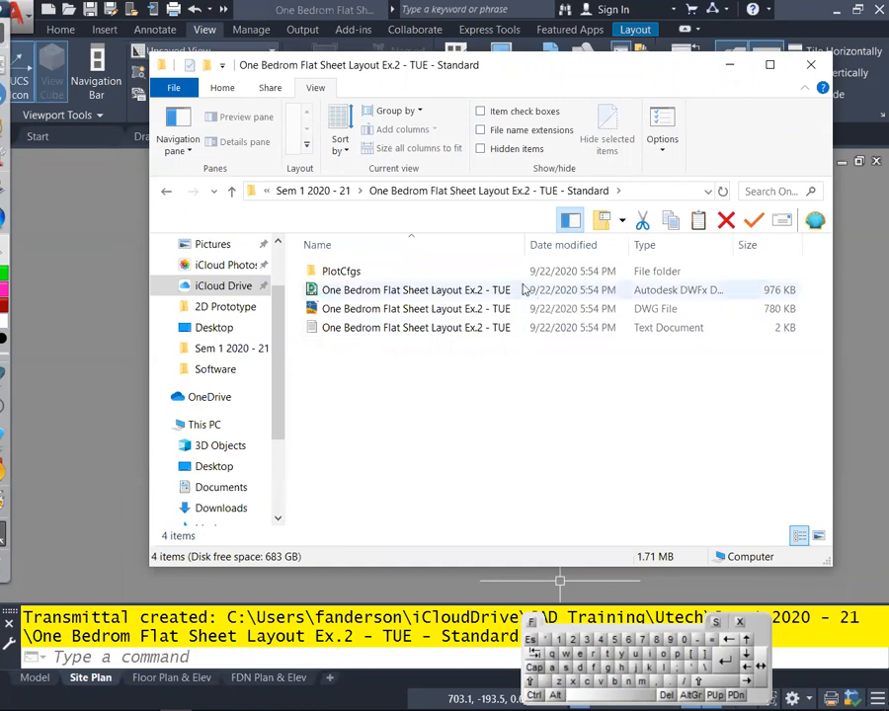
pyautogui.moveTo(524, 245); pyautogui.dragTo(571, 245)
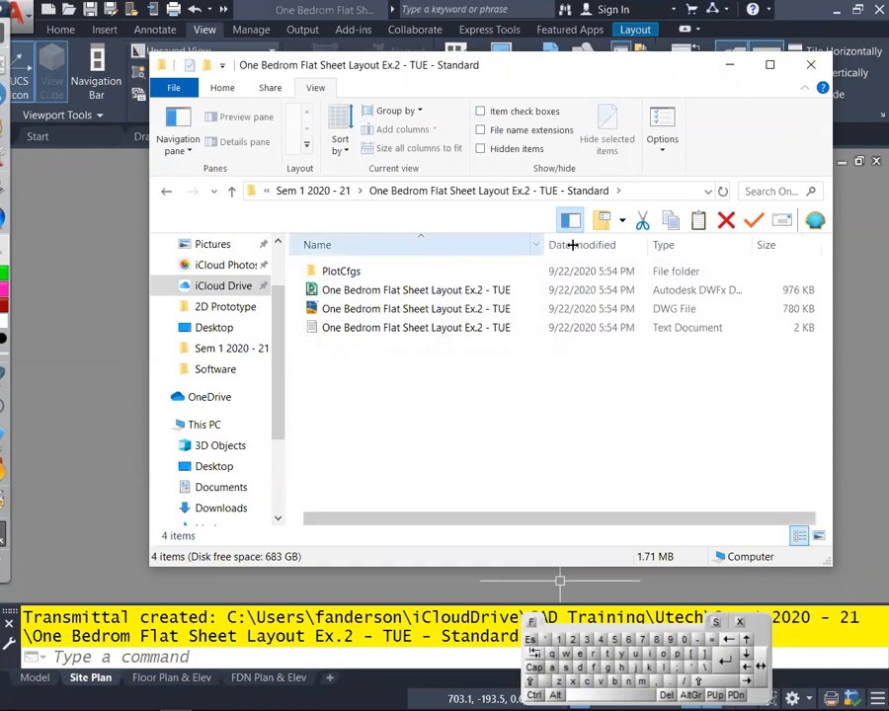
pyautogui.click(365, 291)
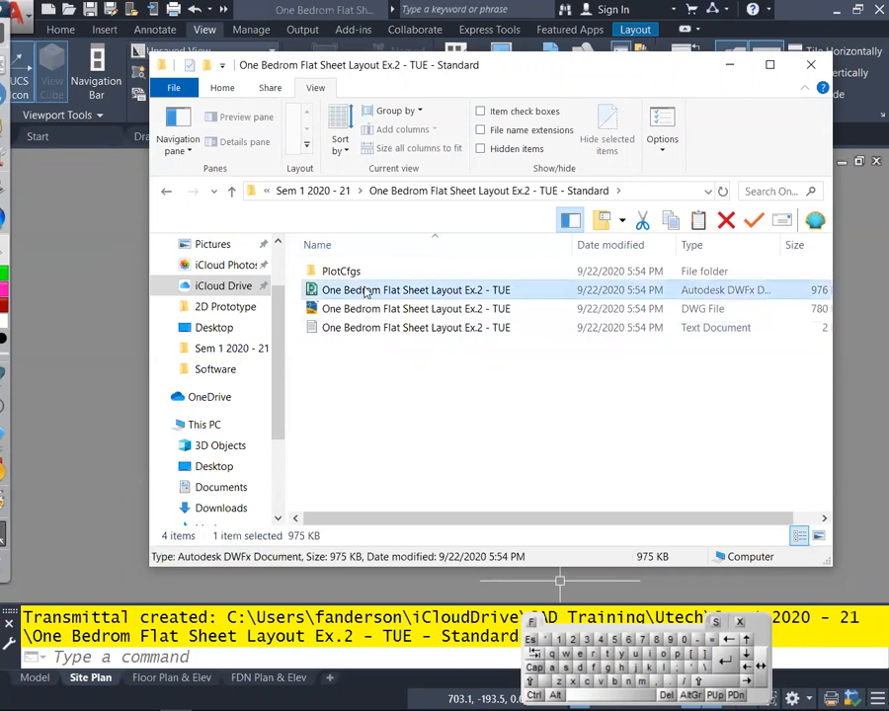
pyautogui.press('ctrl')
pyautogui.press('ctrl')
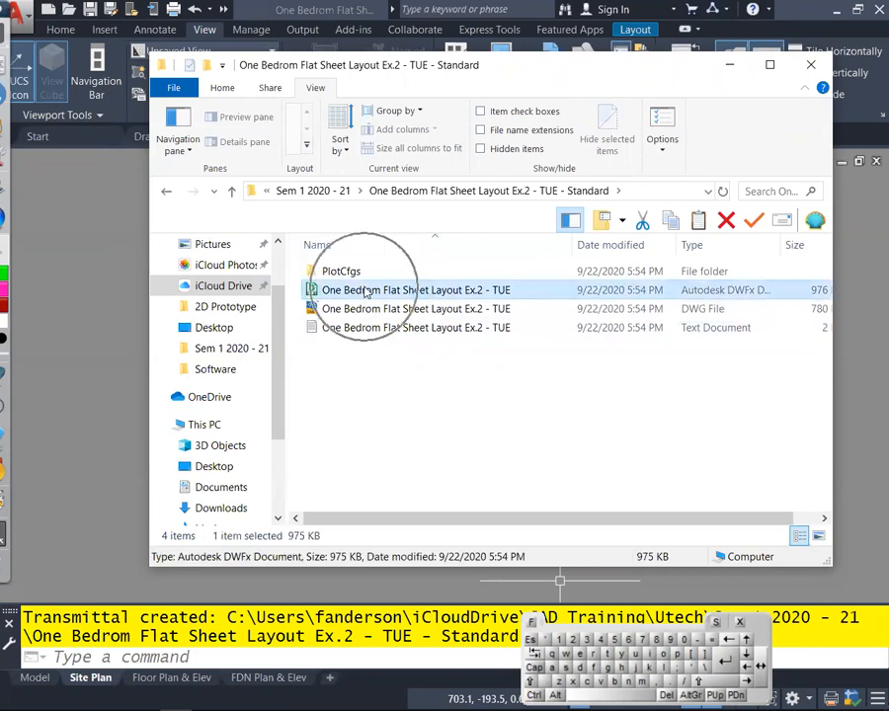
pyautogui.press('ctrl')
pyautogui.press('ctrl')
pyautogui.press('ctrl')
pyautogui.press('ctrl')
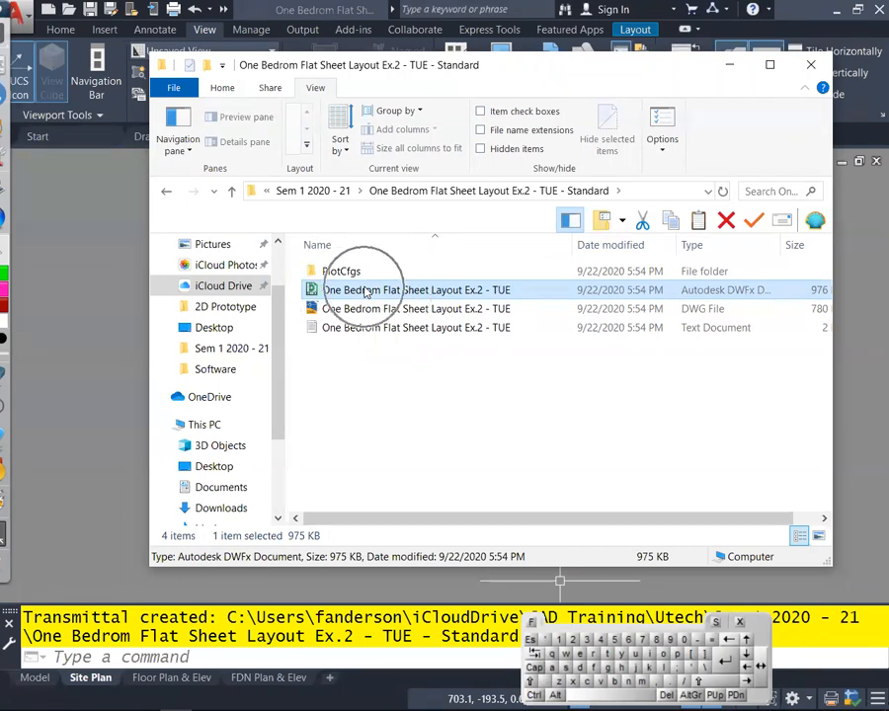
pyautogui.press('ctrl')
pyautogui.press('ctrl')
pyautogui.press('ctrl')
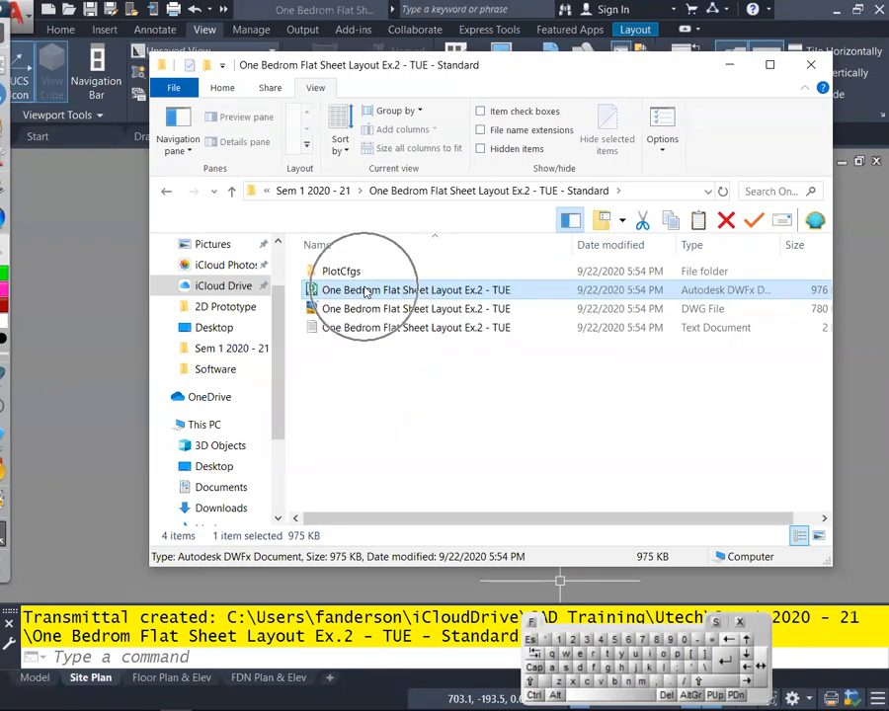
pyautogui.press('ctrl')
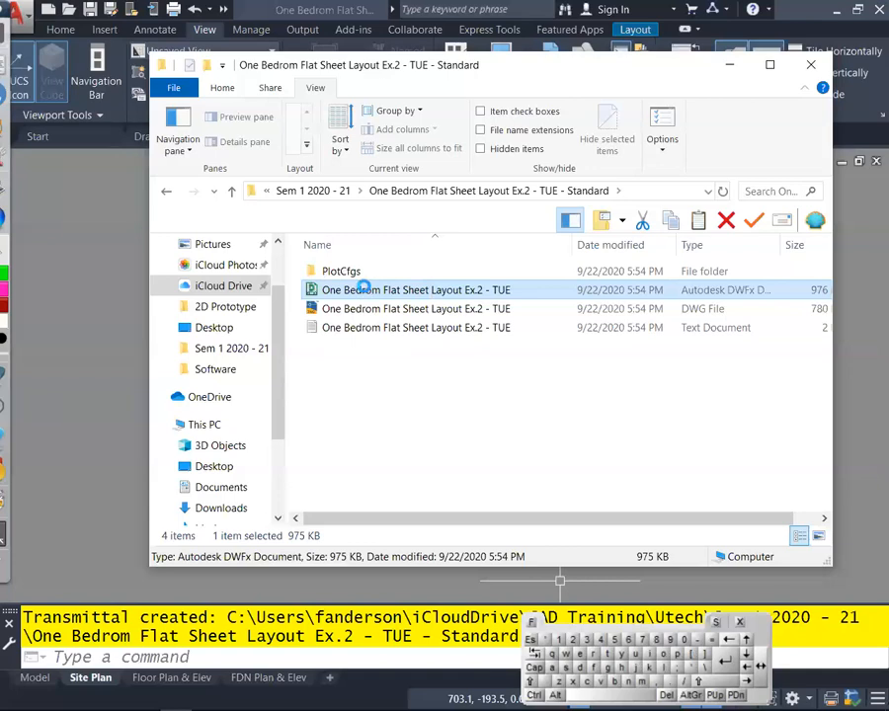
# Open the extracted One Bedrom Flat Sheet Layout Ex.2 - TUE DWFx in Autodesk Design Review and page through its sheets
pyautogui.doubleClick(363, 288)
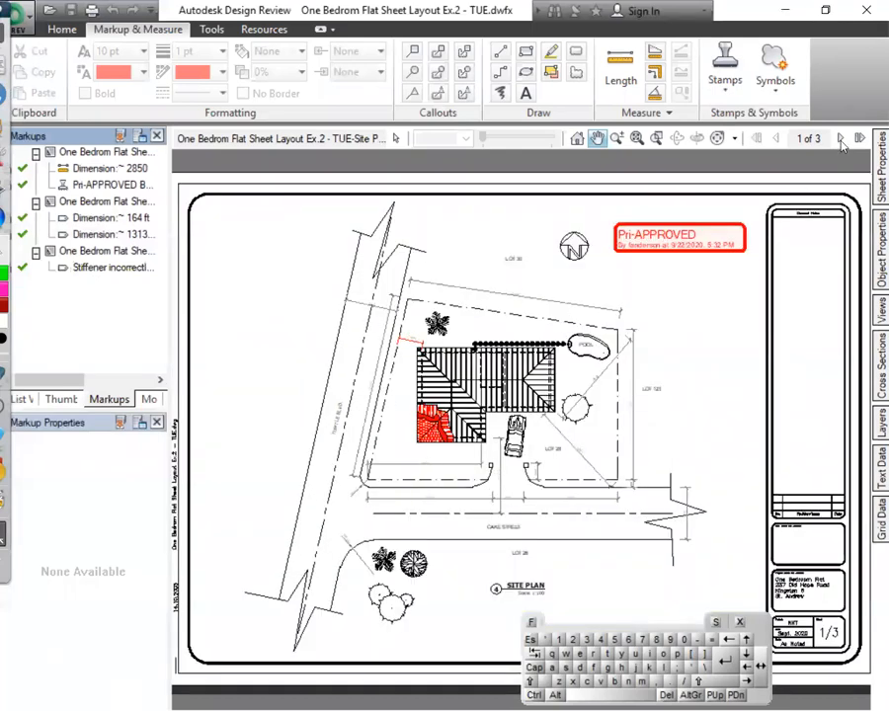
pyautogui.click(841, 141)
pyautogui.click(841, 142)
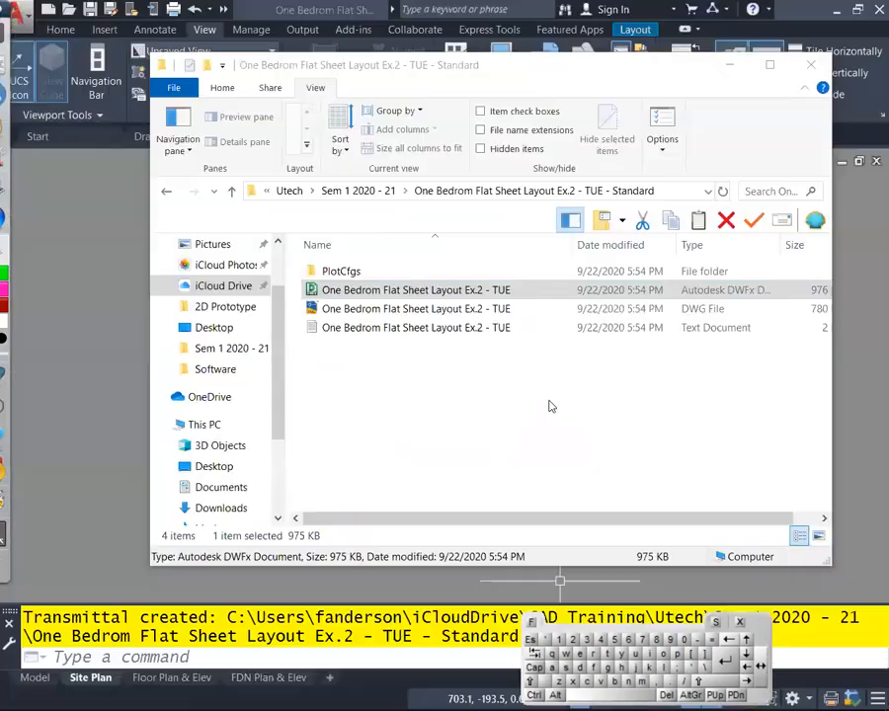
# Examine the DWG, DWFx and text document entries in the extracted transmittal folder
pyautogui.click(417, 309)
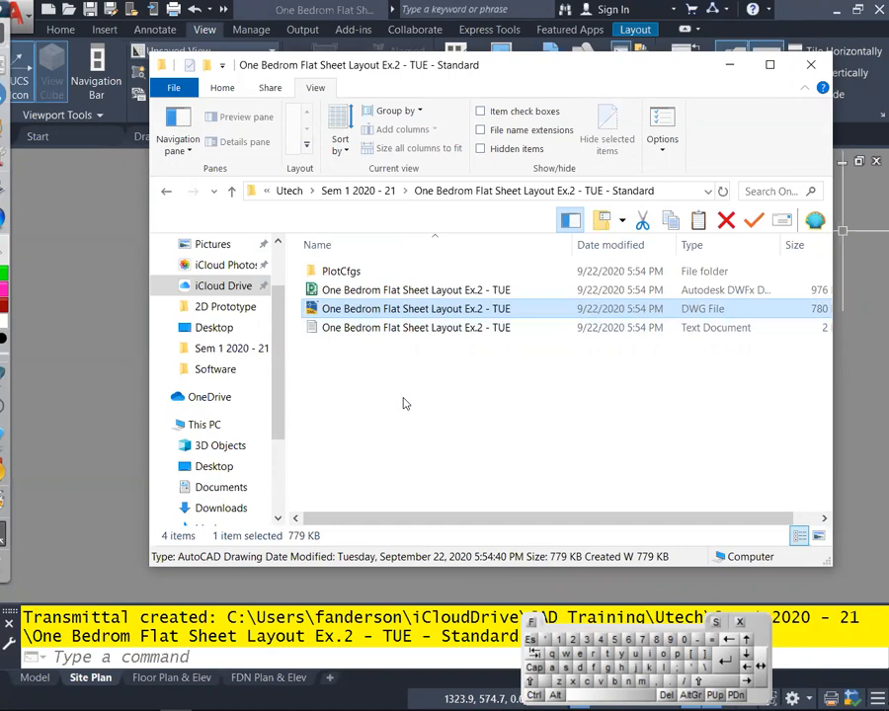
pyautogui.click(372, 329)
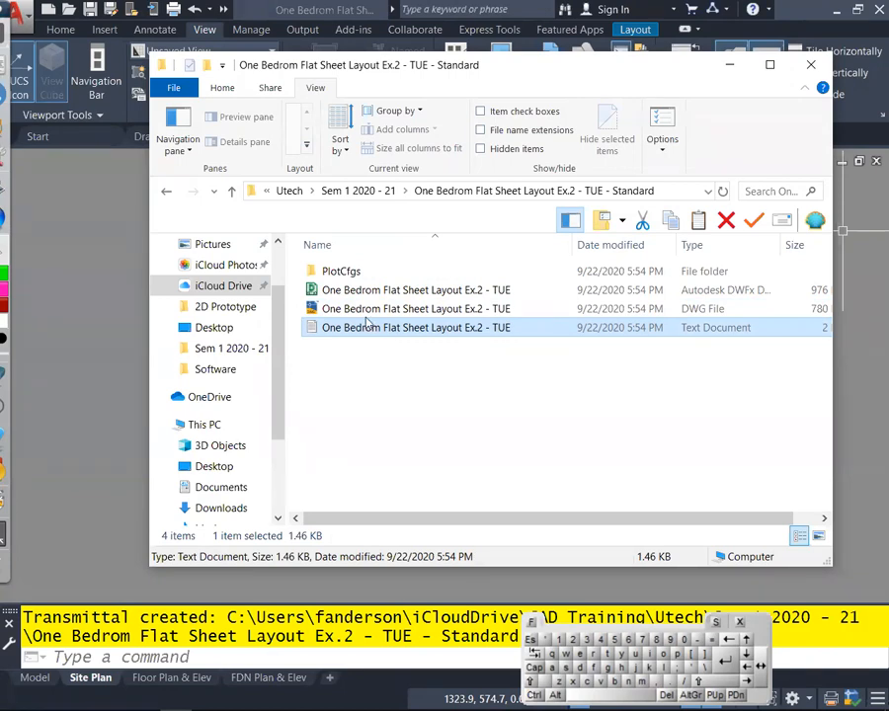
pyautogui.click(376, 296)
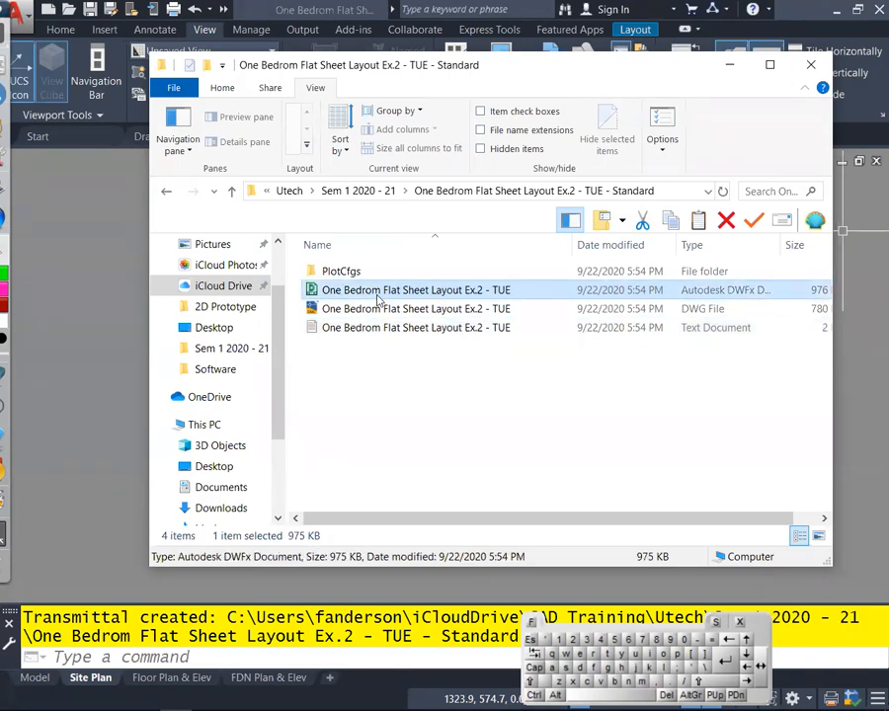
pyautogui.click(378, 332)
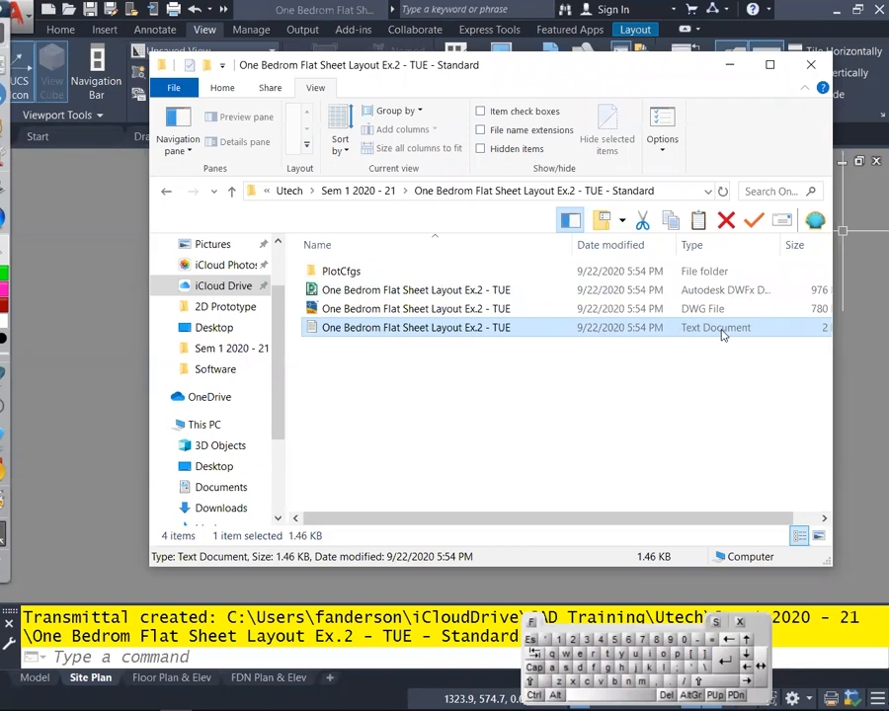
# Open the One Bedrom Flat Sheet Layout Ex.2 - TUE text document in Notepad and restore its window to a smaller size
pyautogui.doubleClick(402, 332)
pyautogui.click(565, 89)
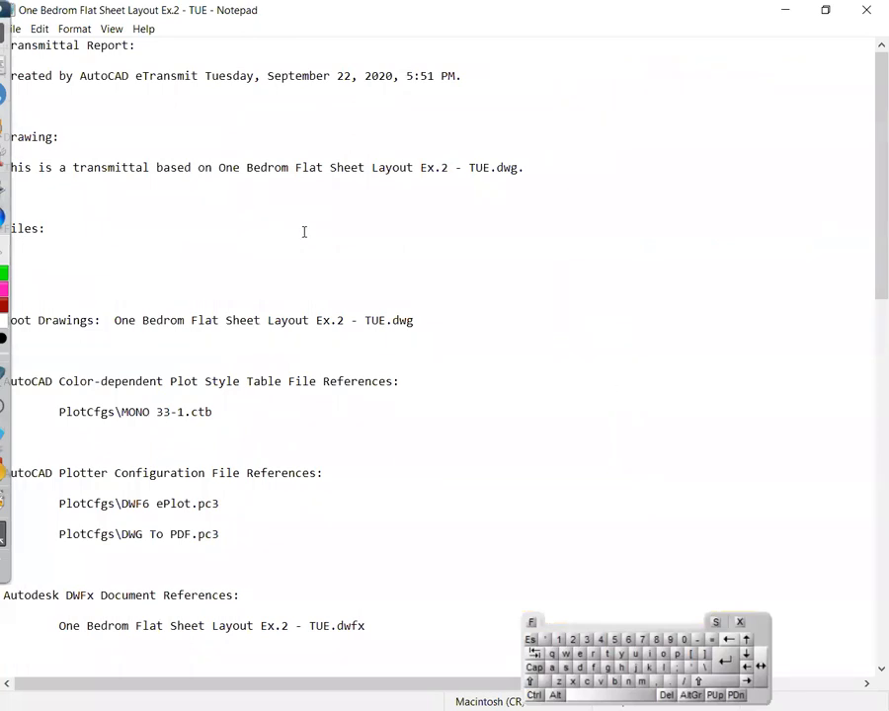
pyautogui.click(826, 10)
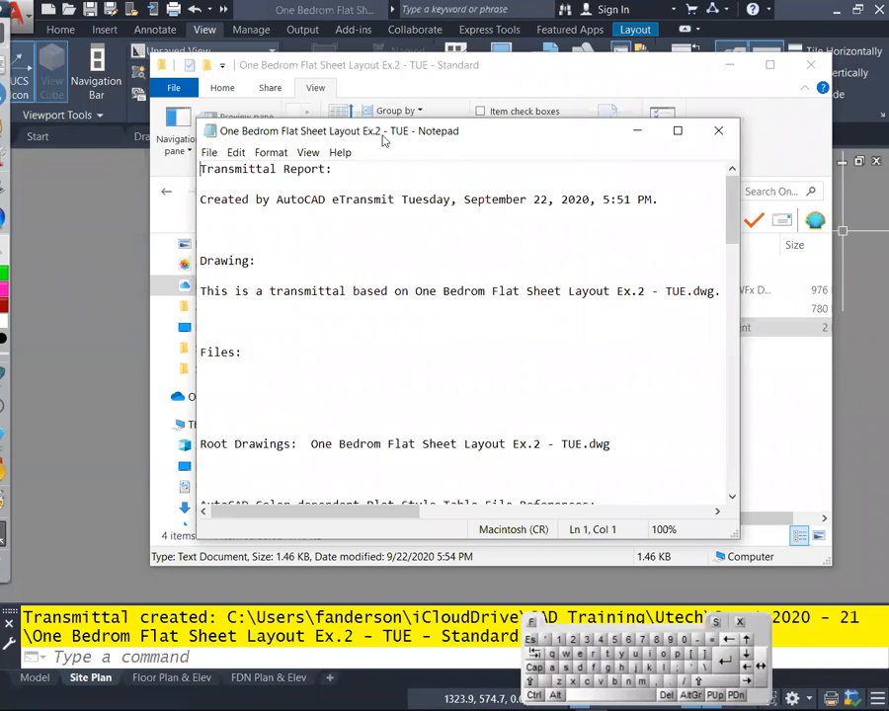
# Examine the transmittal report's heading and its creation date and time line
pyautogui.moveTo(199, 169); pyautogui.dragTo(206, 169)
pyautogui.moveTo(285, 169); pyautogui.dragTo(341, 169)
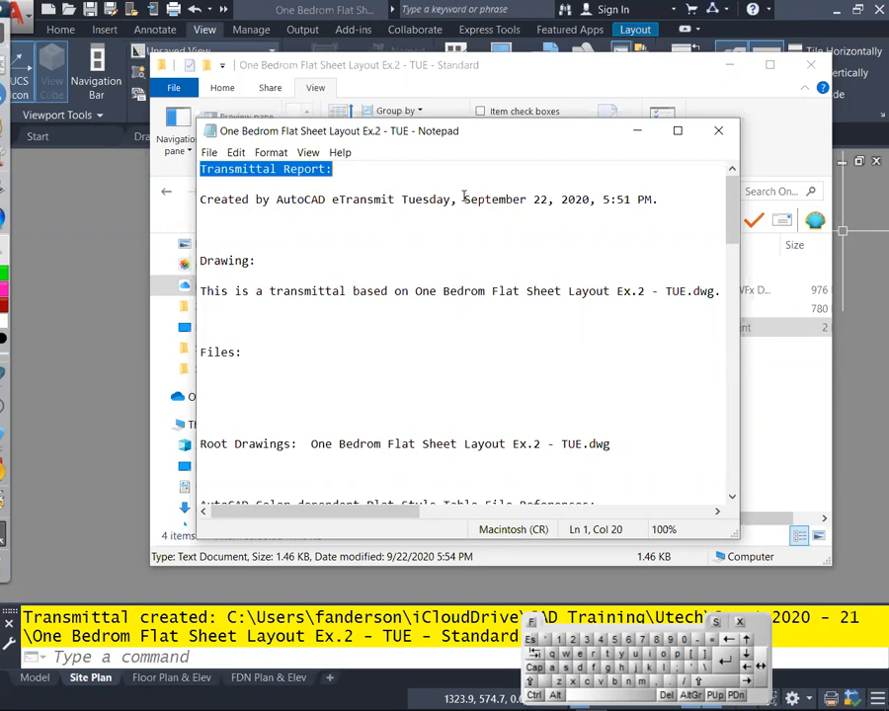
pyautogui.click(384, 242)
pyautogui.moveTo(200, 199); pyautogui.dragTo(652, 199)
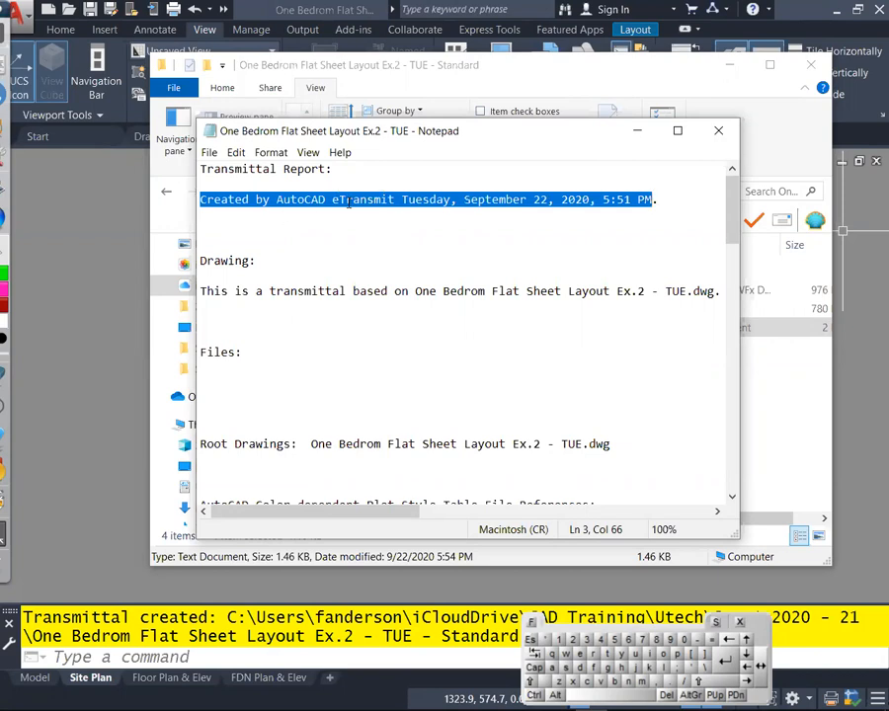
pyautogui.click(415, 198)
pyautogui.click(476, 198)
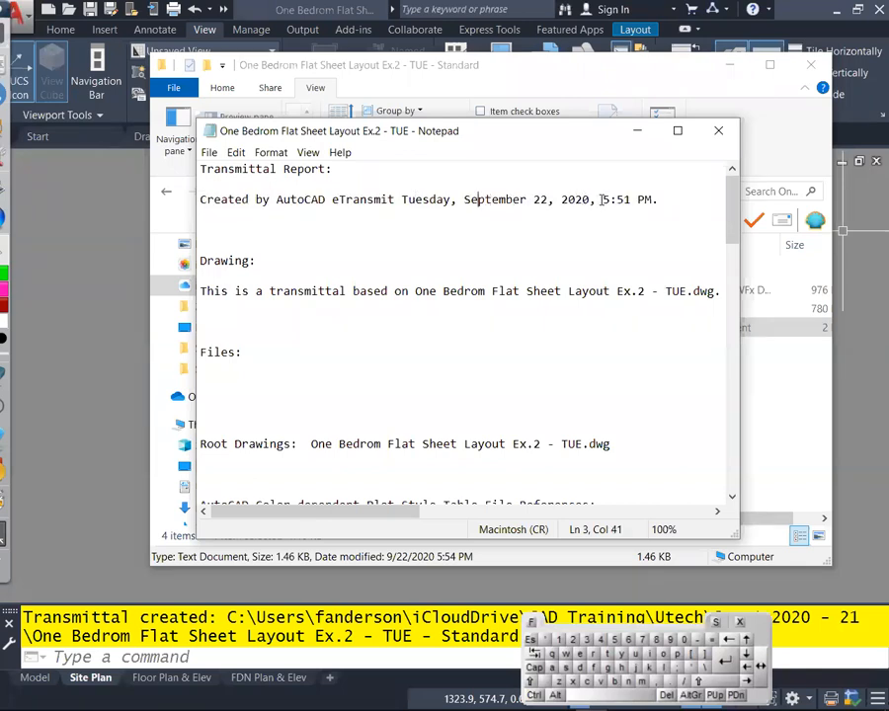
pyautogui.moveTo(603, 200); pyautogui.dragTo(645, 199)
# Review the report's root drawing, plot file and DWFx references, excluded and missing files and distribution notes, and close the report
pyautogui.click(255, 290)
pyautogui.scroll(-1, 499, 280)
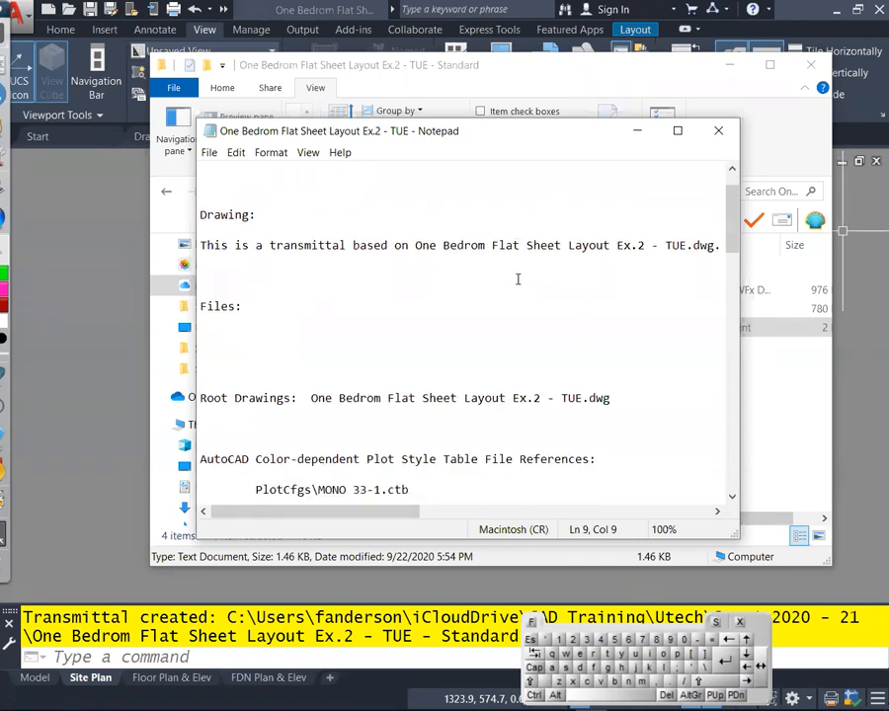
pyautogui.scroll(-3, 517, 279)
pyautogui.moveTo(297, 261); pyautogui.dragTo(492, 260)
pyautogui.scroll(-1, 492, 261)
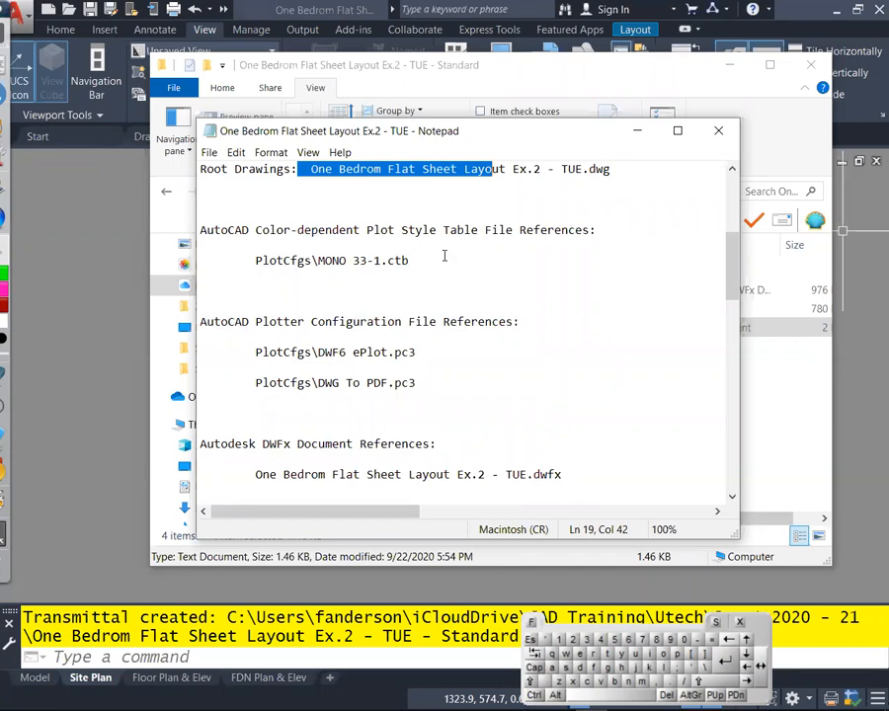
pyautogui.scroll(-1, 443, 274)
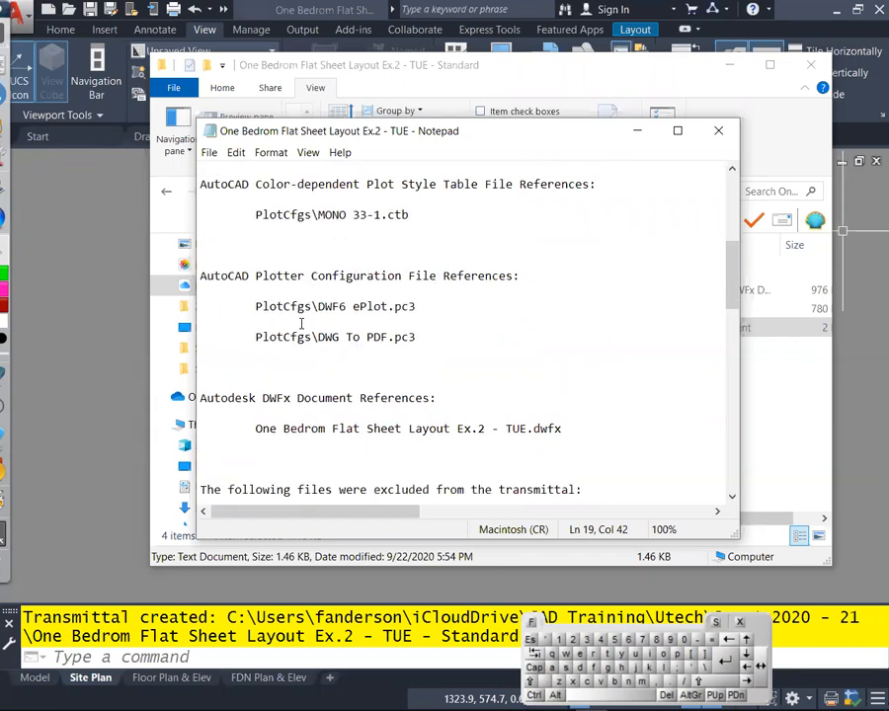
pyautogui.scroll(-1, 321, 321)
pyautogui.moveTo(270, 382); pyautogui.dragTo(567, 382)
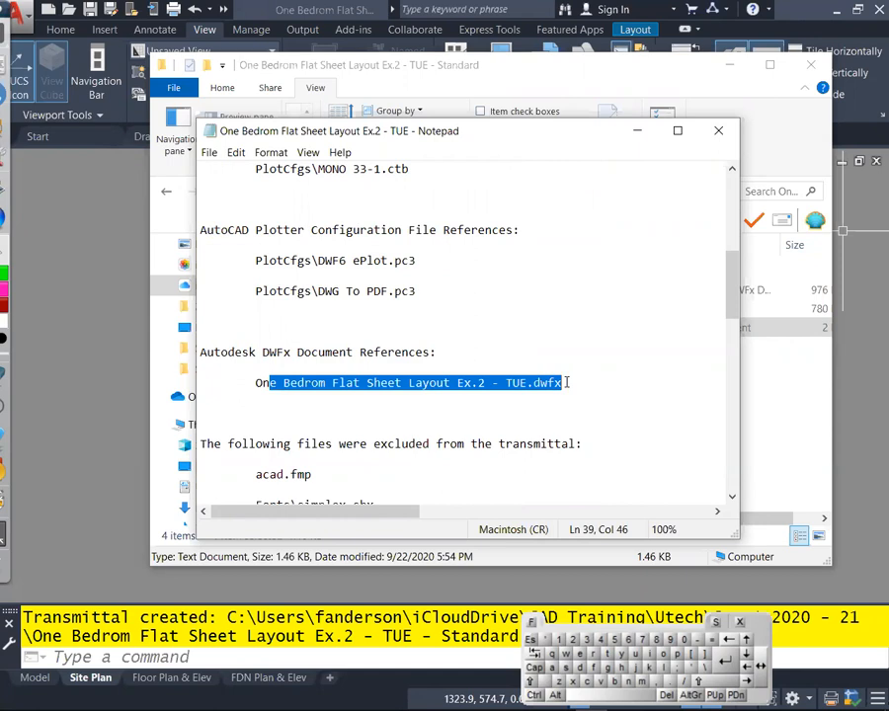
pyautogui.scroll(-5, 567, 382)
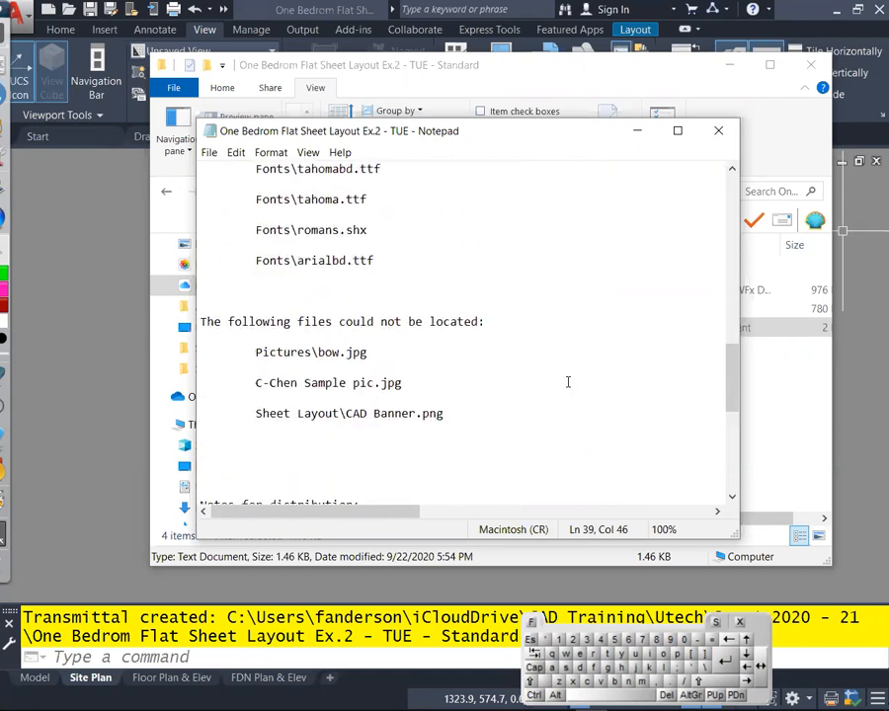
pyautogui.scroll(-1, 567, 382)
pyautogui.scroll(-1, 452, 462)
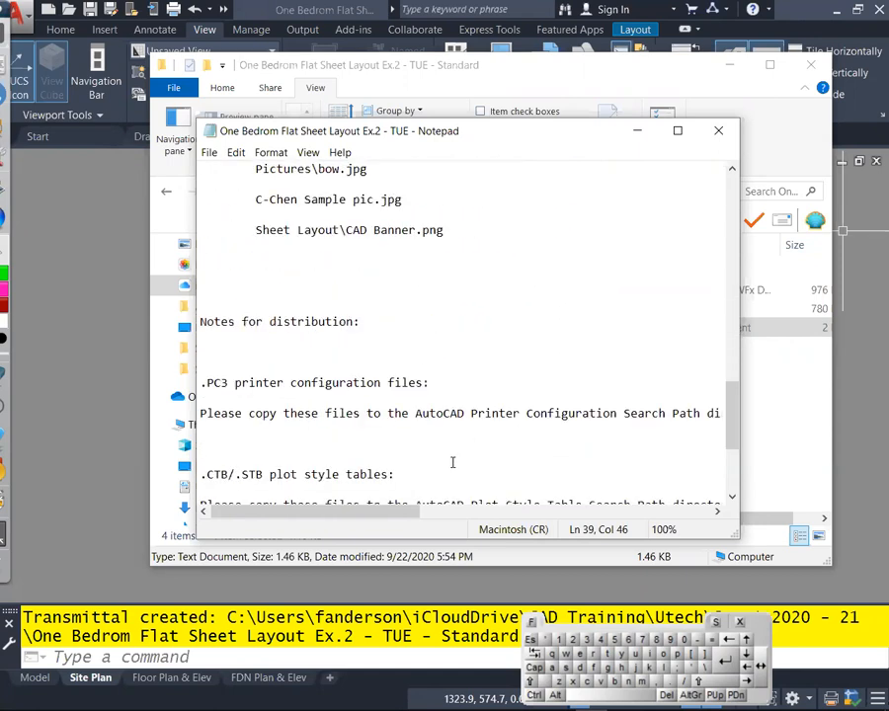
pyautogui.scroll(-2, 453, 462)
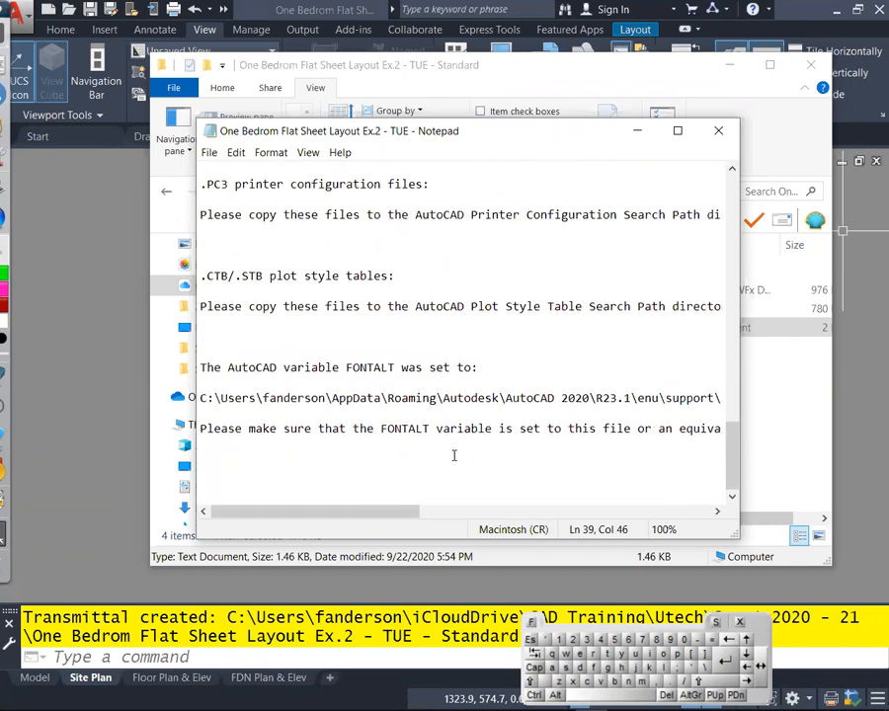
pyautogui.click(719, 131)
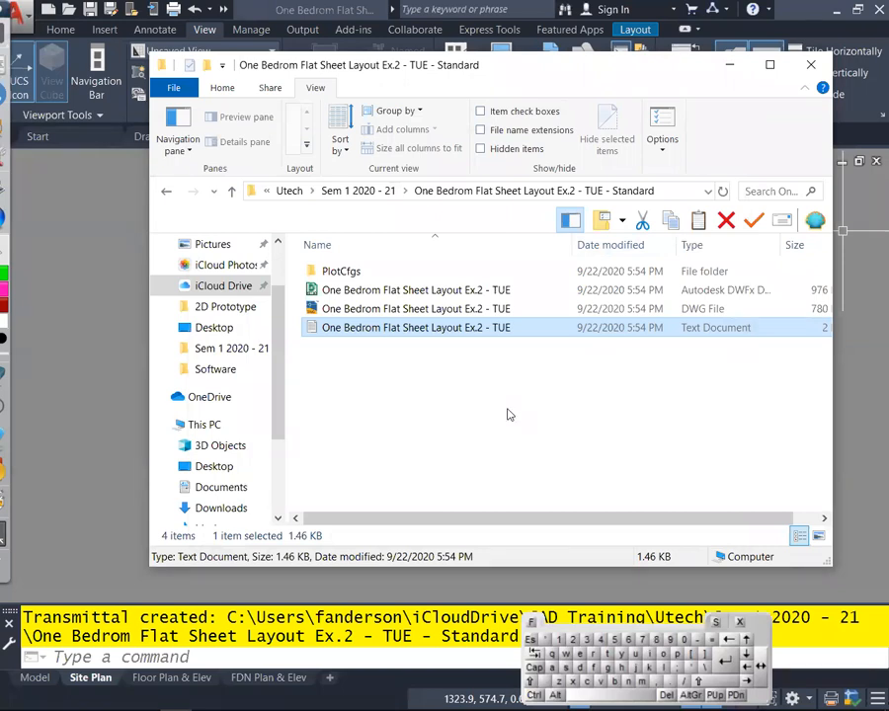
# Open the PlotCfgs folder and examine the DWF6 ePlot, DWG To PDF and MONO 33-1 files, dismissing the MONO 33-1 file's options
pyautogui.doubleClick(346, 271)
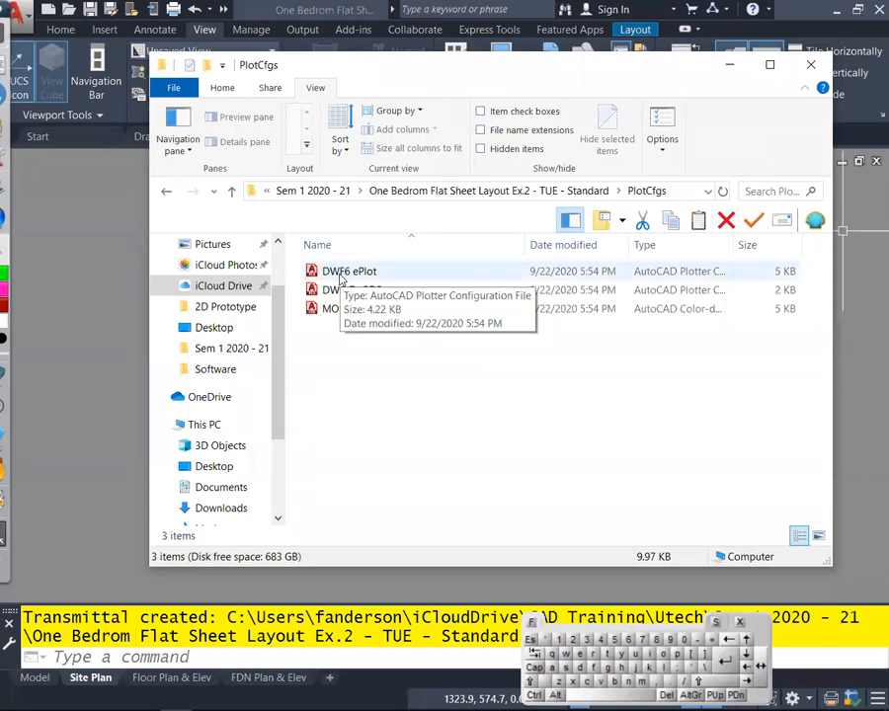
pyautogui.click(343, 274)
pyautogui.click(354, 294)
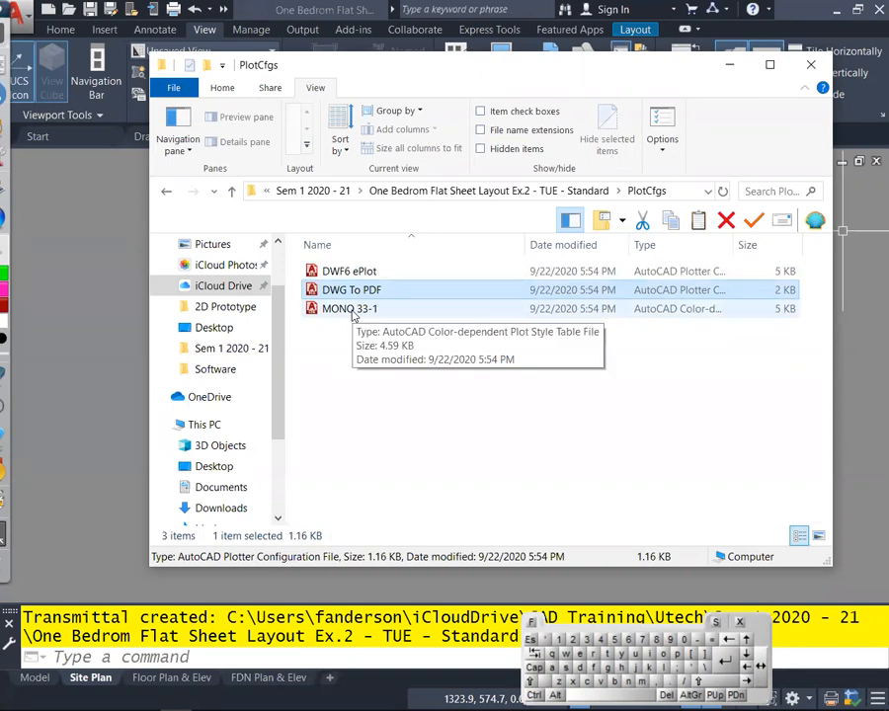
pyautogui.click(352, 311)
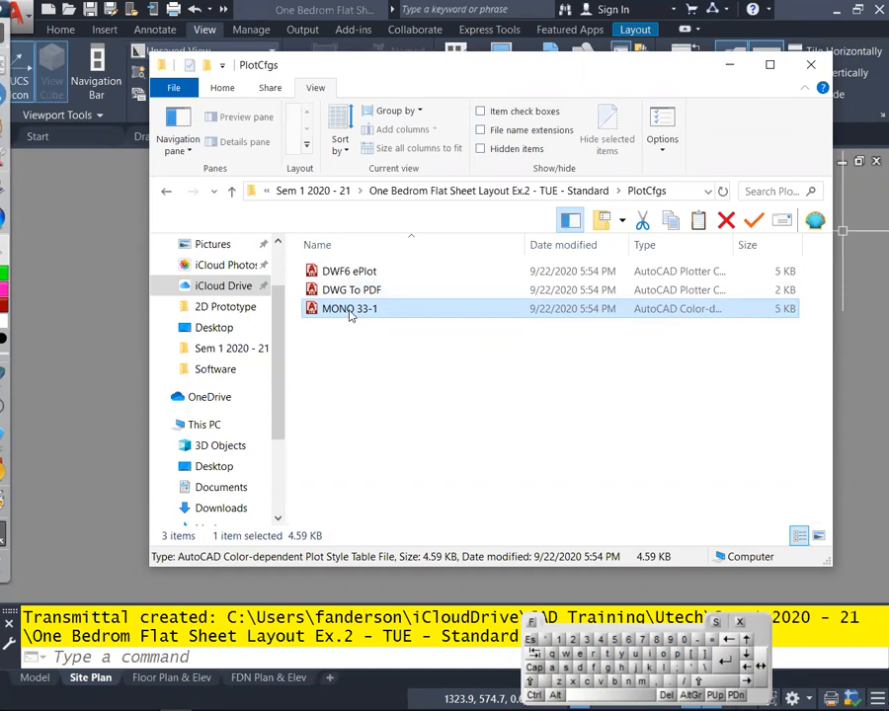
pyautogui.rightClick(351, 312)
pyautogui.click(391, 607)
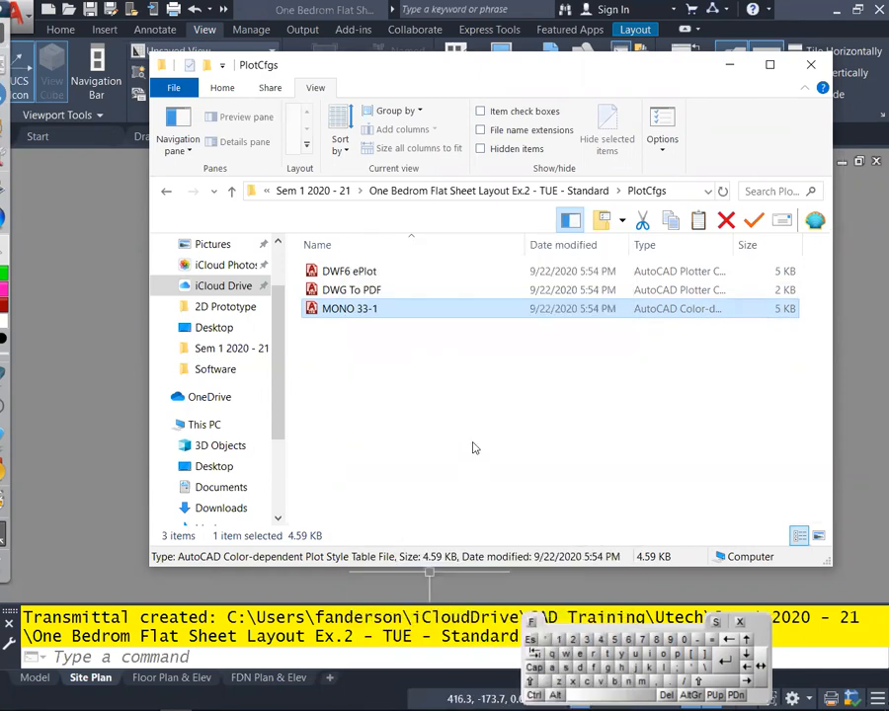
# Switch to AutoCAD, start a plot of the Site Plan layout and open MONO 33-1.ctb in the Plot Style Table Editor
pyautogui.click(121, 368)
pyautogui.click(168, 153)
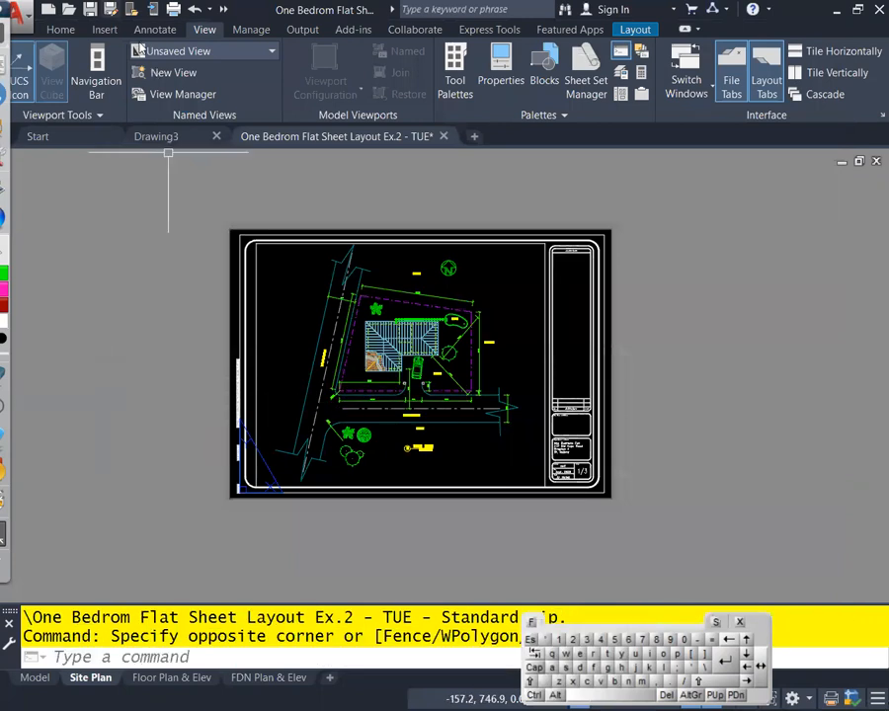
pyautogui.click(173, 9)
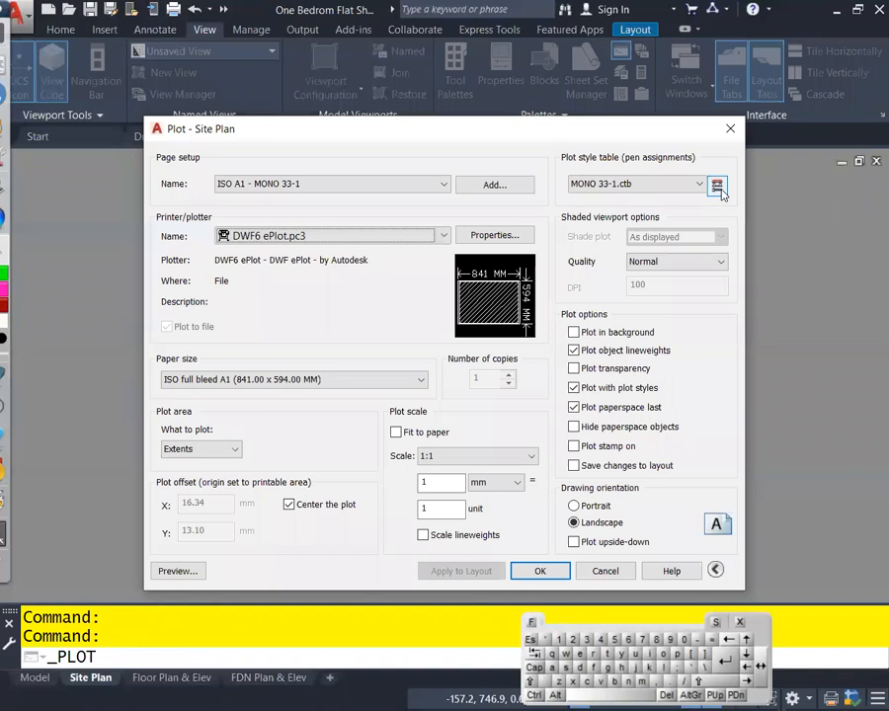
pyautogui.click(719, 189)
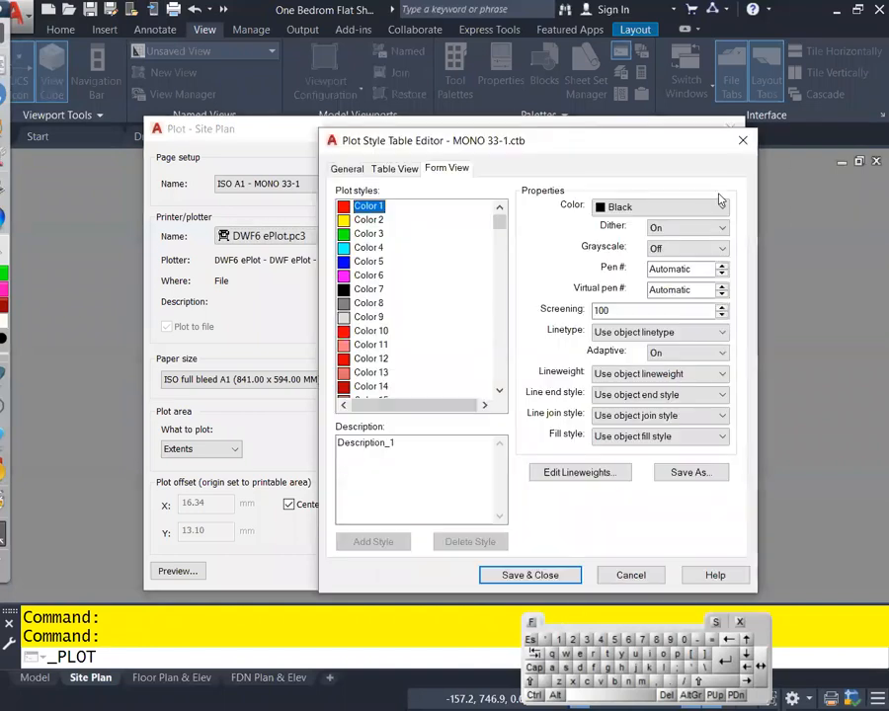
# View the Plot Styles folder through Save As for the MONO 33-1 table, and close the dialog and the Plot Style Table Editor without saving
pyautogui.click(692, 472)
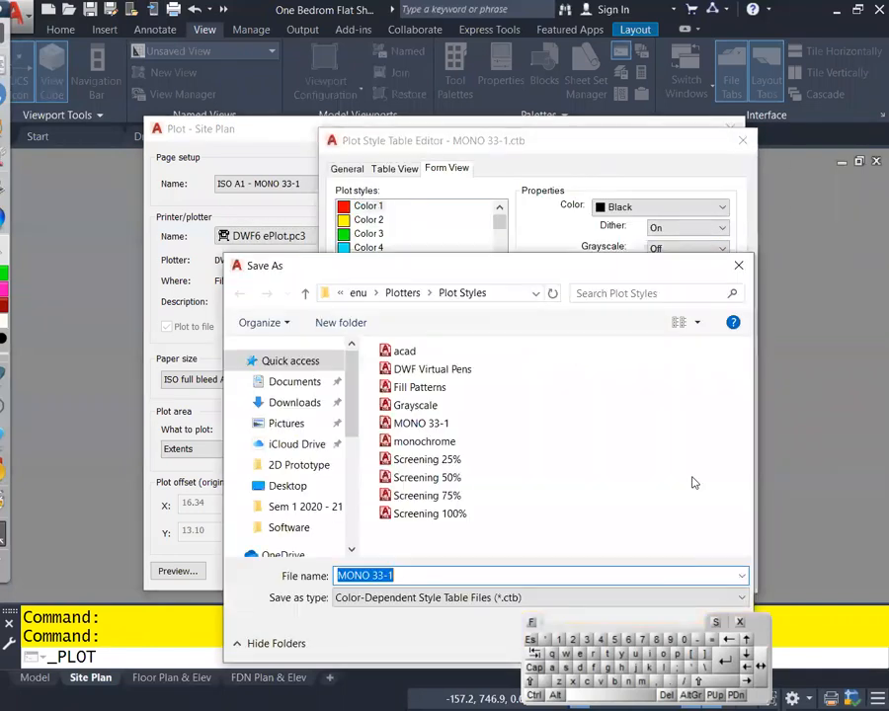
pyautogui.rightClick(681, 416)
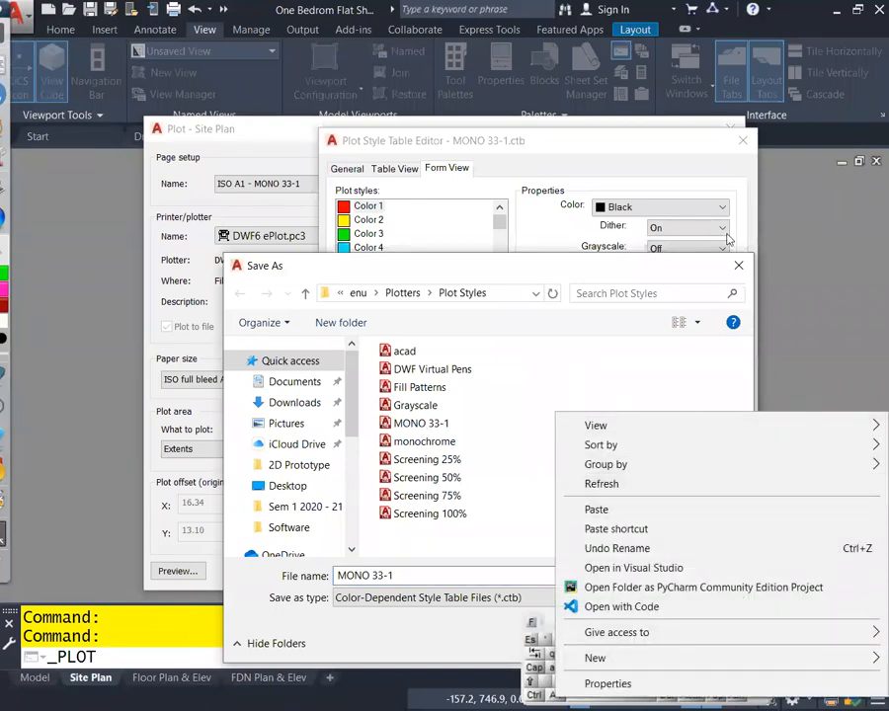
pyautogui.click(739, 265)
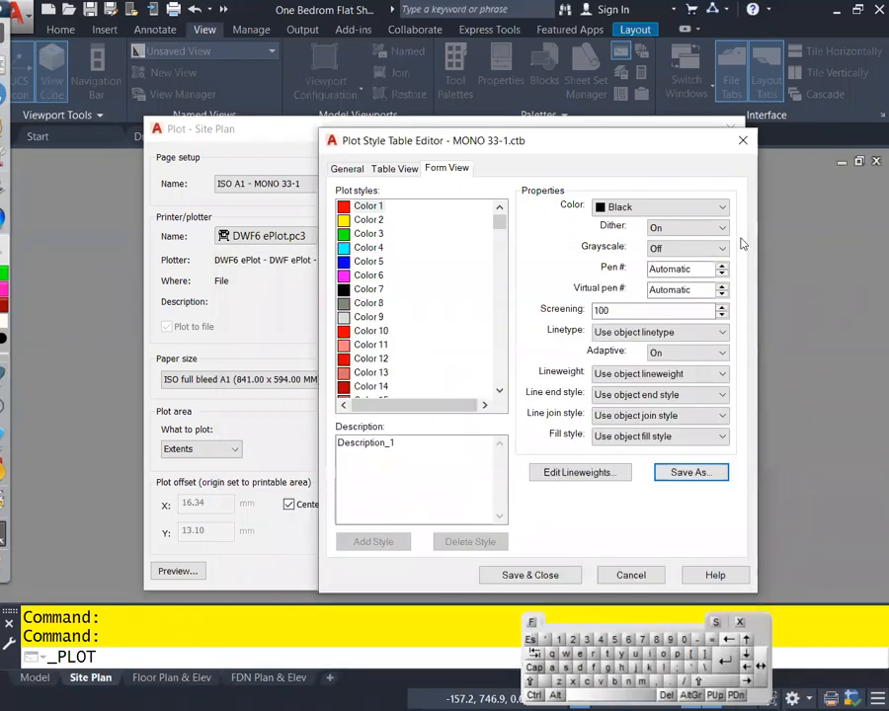
pyautogui.click(743, 143)
# Preview the Site Plan plot with the MONO 33-1 plot style, exit the preview and cancel the plot
pyautogui.click(177, 570)
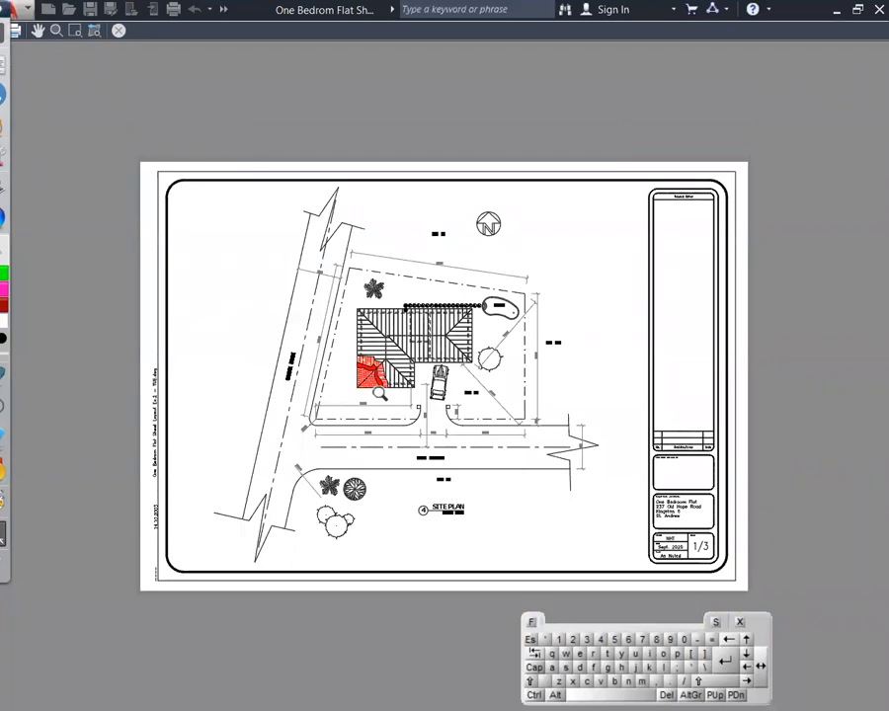
pyautogui.press('Escape')
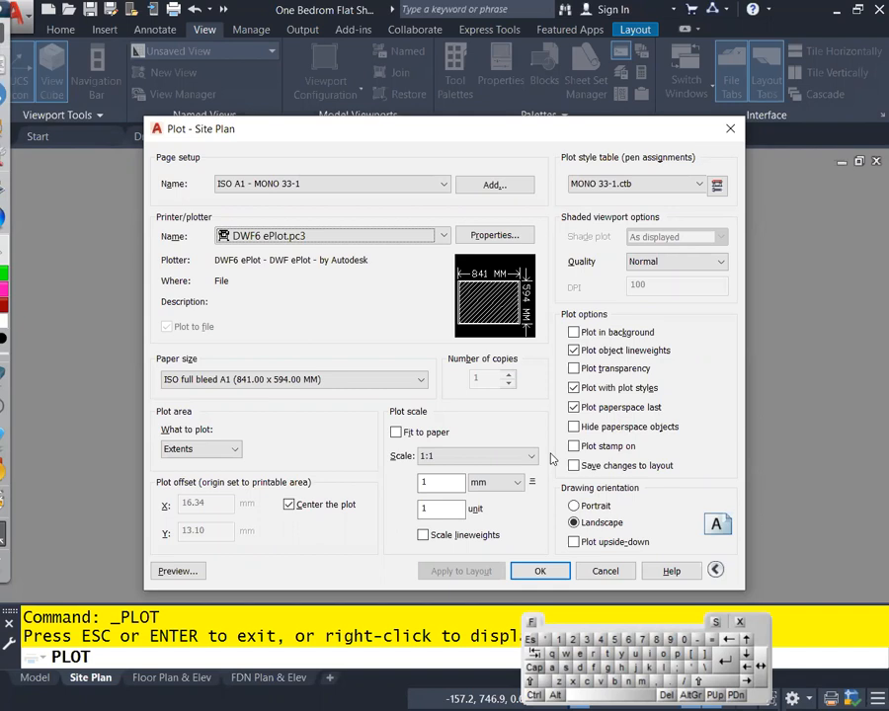
pyautogui.click(605, 571)
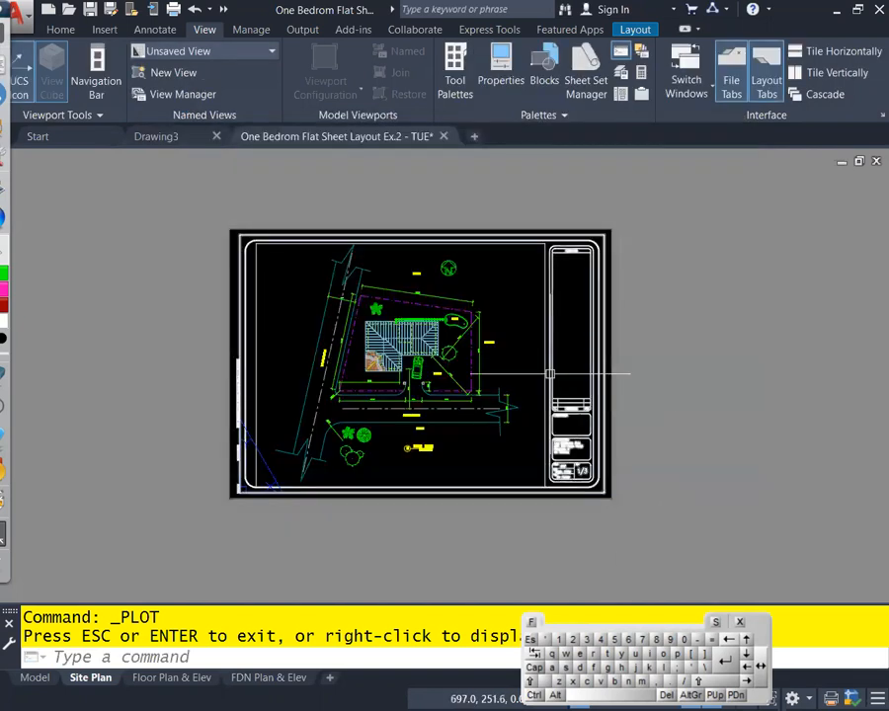
pyautogui.scroll(2, 503, 325)
pyautogui.moveTo(502, 325); pyautogui.dragTo(589, 325, button='middle')
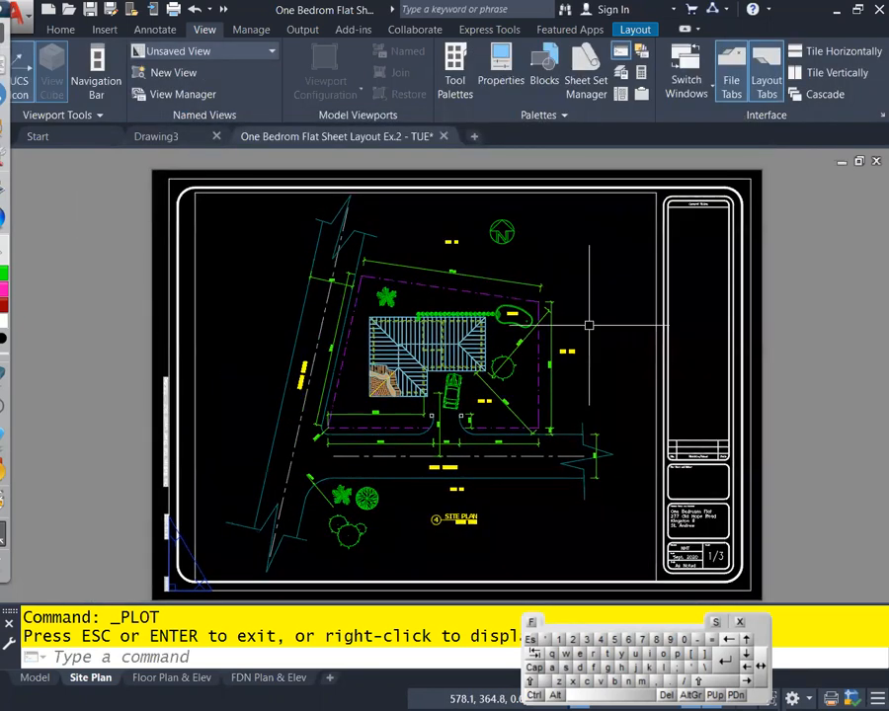